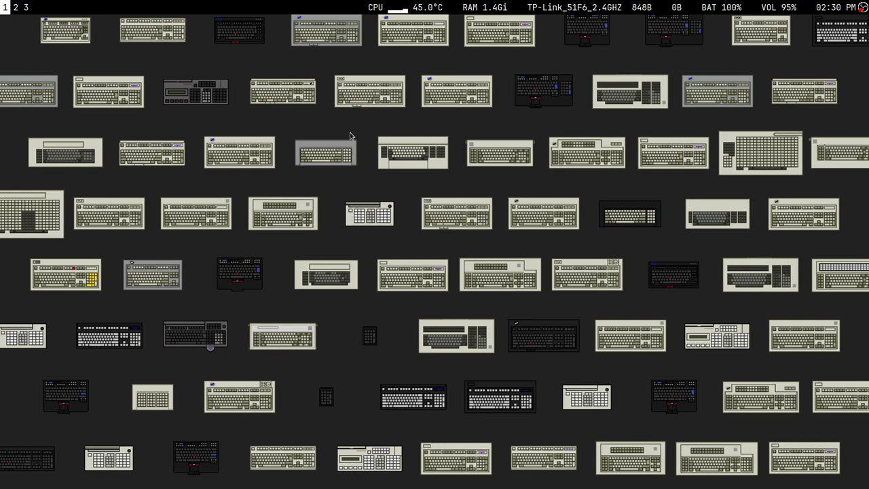
# Open a terminal, run neofetch, and highlight the 'Resolution: 1920x1080' line.
pyautogui.press('super+Return')
pyautogui.write('neof')
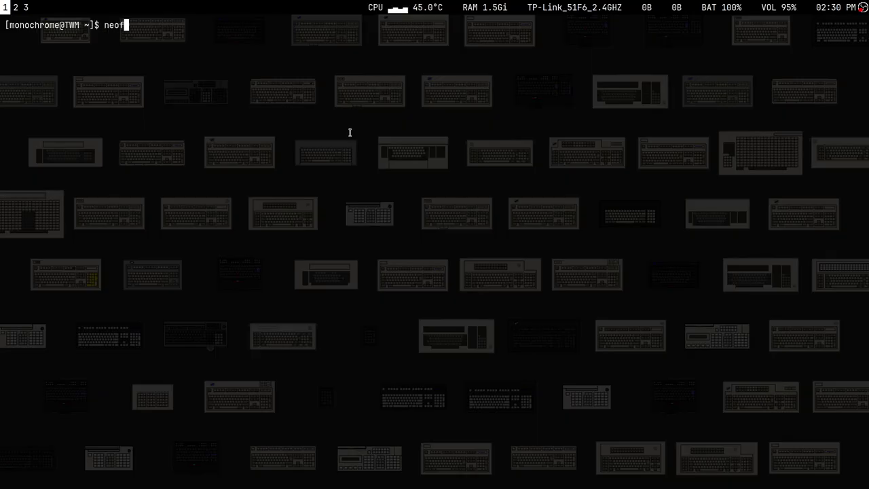
pyautogui.write('etch')
pyautogui.press('Return')
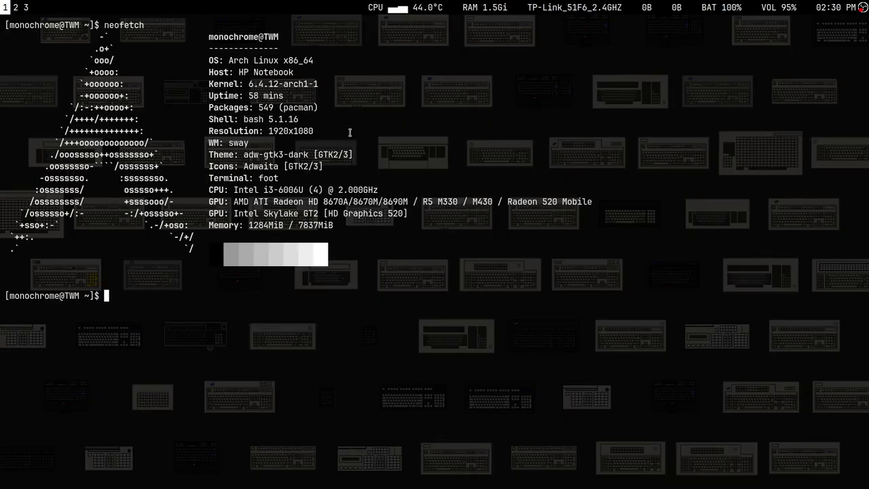
pyautogui.press('super+shift+space')
pyautogui.scroll(2, 513, 256)
pyautogui.press('super+shift+space')
pyautogui.moveTo(314, 131); pyautogui.dragTo(205, 129)
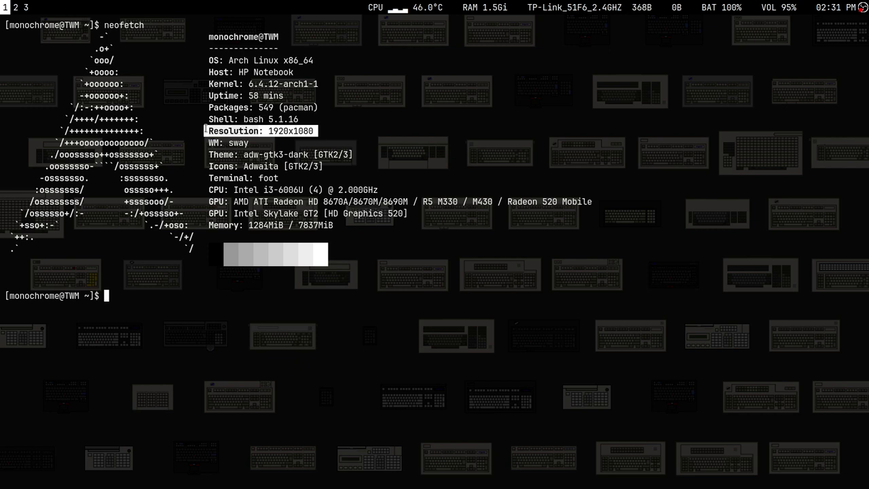
# Close the neofetch terminal with the super+shift+q kill shortcut.
pyautogui.press('super+shift+q')
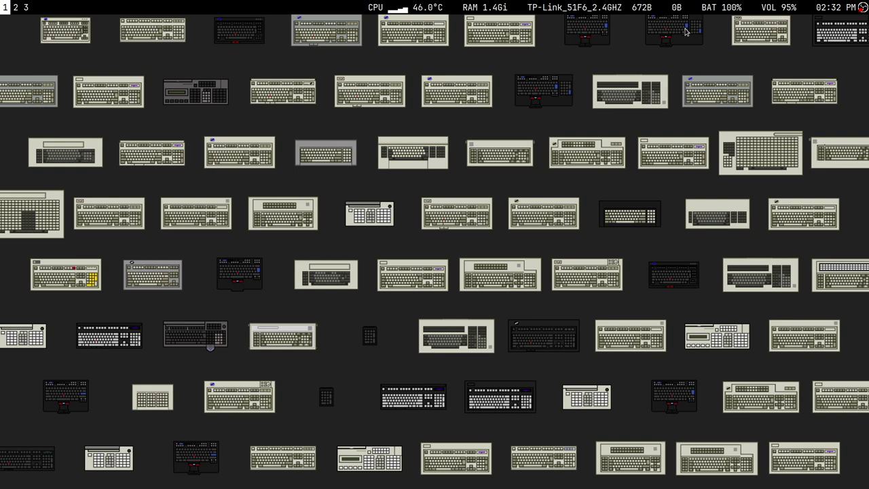
# On workspace 2, open the screencast script in monochrome-sway-dots' Scripts folder.
pyautogui.press('super+2')
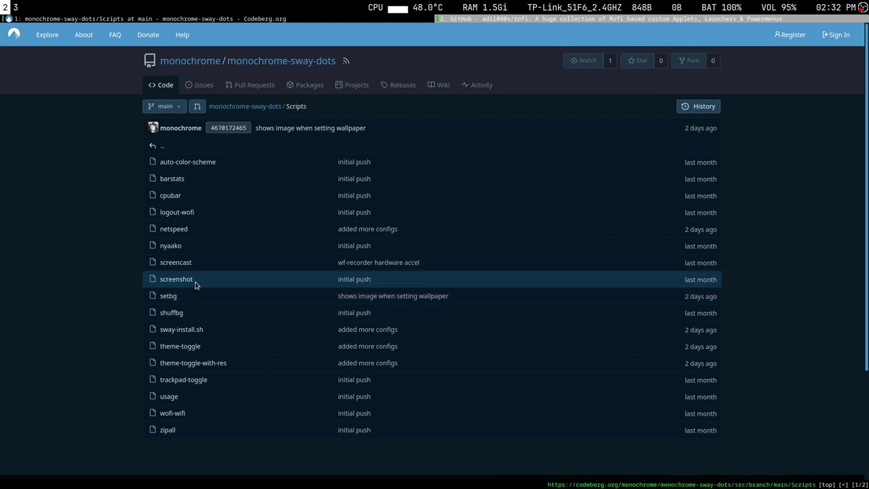
pyautogui.click(168, 298)
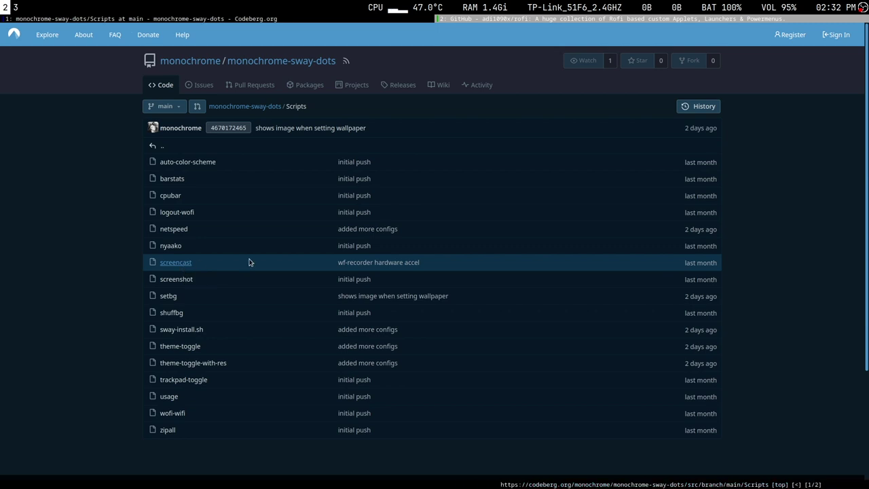
pyautogui.click(352, 269)
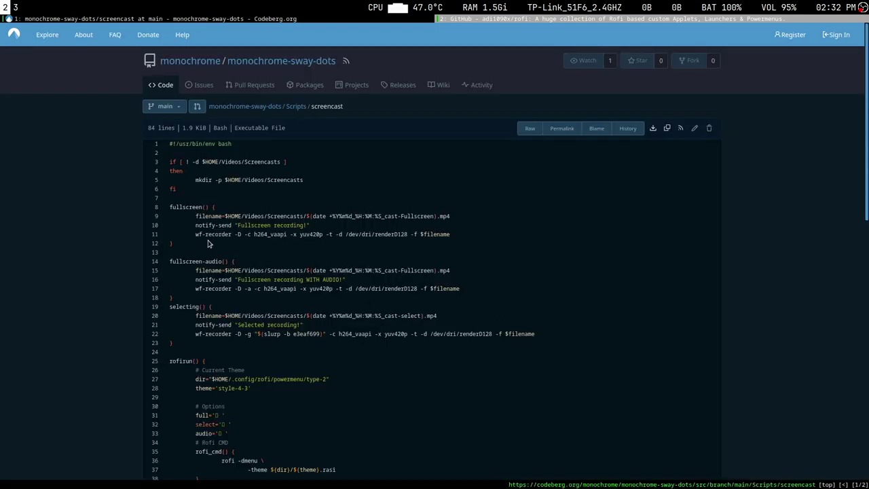
# Inspect screencast's line 11 and trackpad-toggle's 'enabled' on line 16, then return to Scripts.
pyautogui.tripleClick(272, 238)
pyautogui.click(457, 247)
pyautogui.press('H')
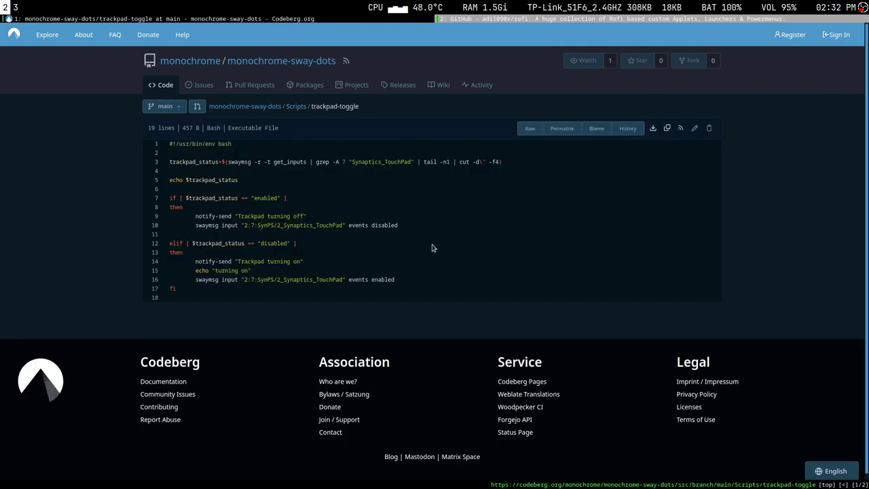
pyautogui.moveTo(372, 281); pyautogui.dragTo(406, 284)
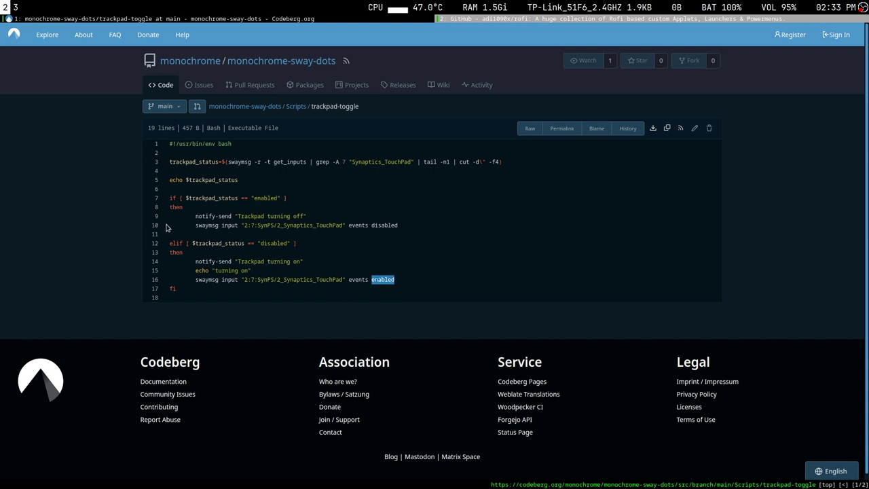
pyautogui.hotkey('shift', 'h')
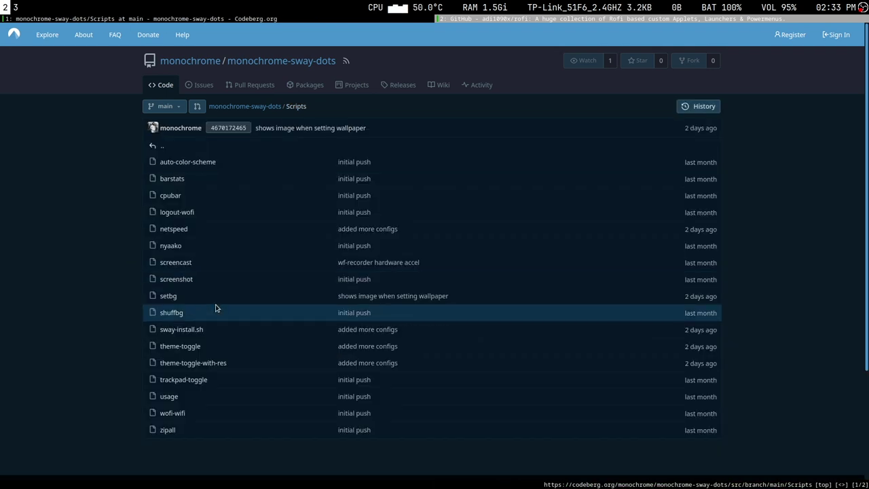
# Download the screenshot and setbg scripts to Downloads, then switch to workspace 1.
pyautogui.click(179, 281)
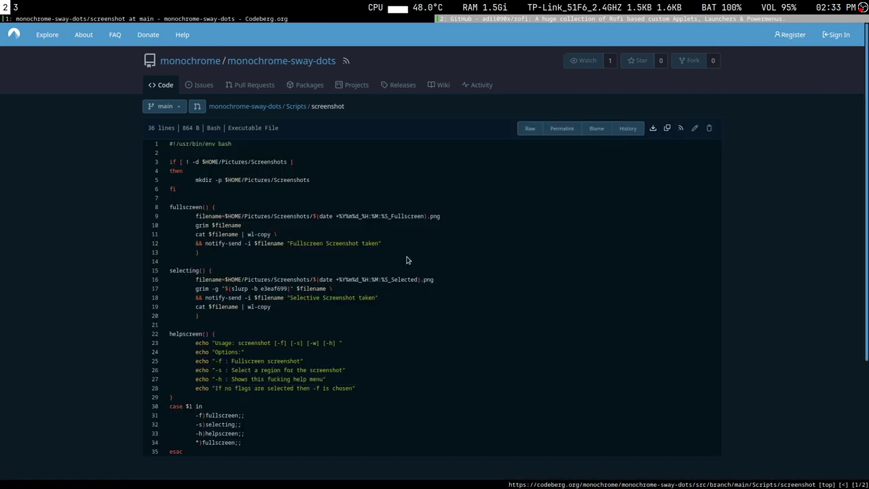
pyautogui.click(652, 130)
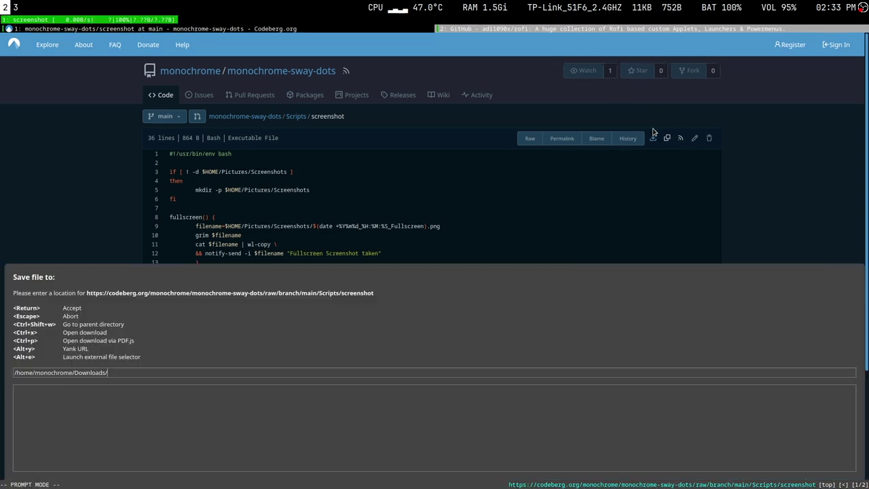
pyautogui.press('Return')
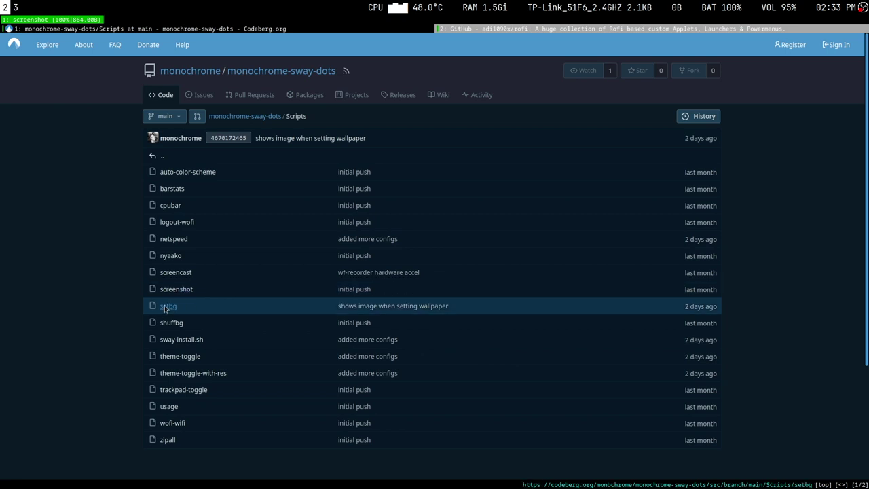
pyautogui.click(211, 307)
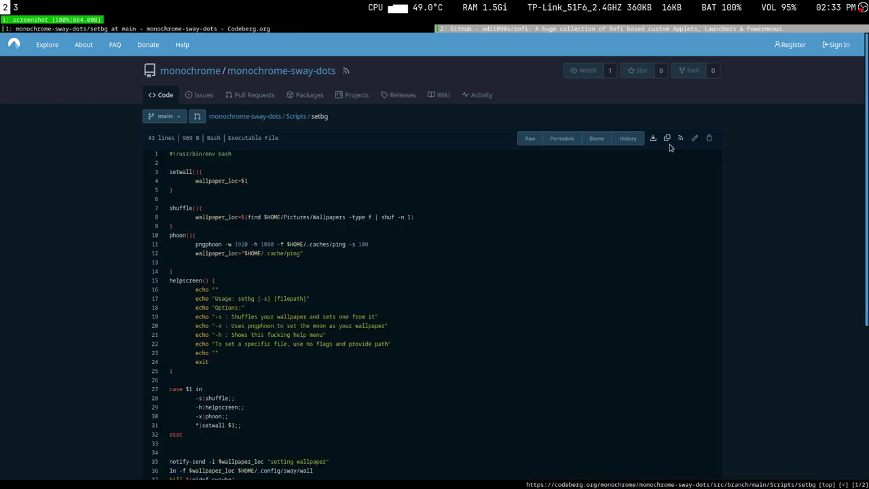
pyautogui.click(654, 138)
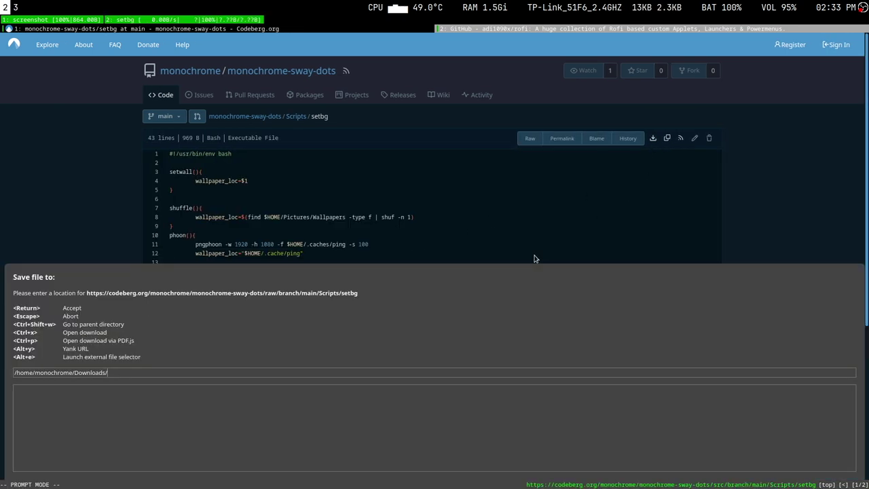
pyautogui.press('Return')
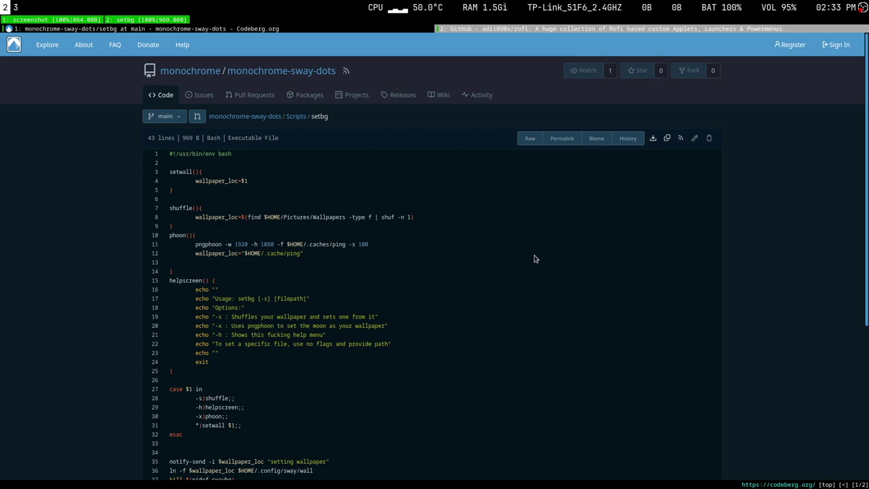
pyautogui.press('super+1')
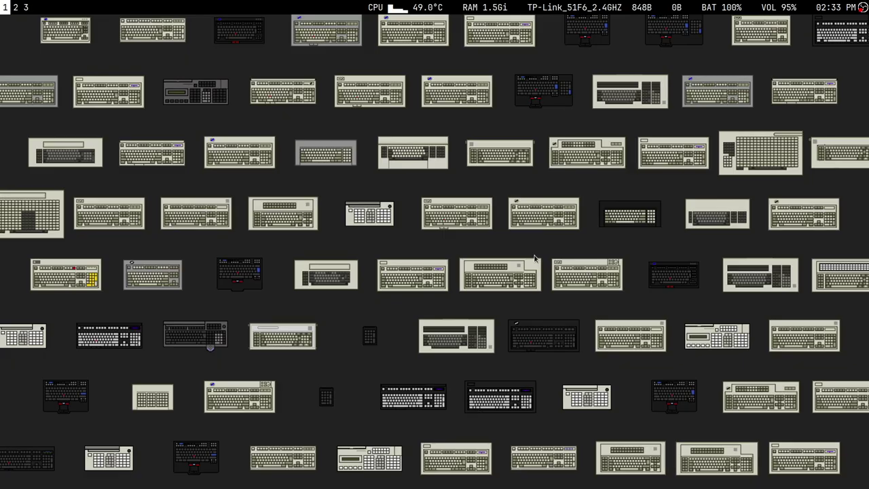
# Open a terminal, cd into Downloads, and list the screenshot and setbg files.
pyautogui.press('super+Return')
pyautogui.write('ls')
pyautogui.press('Return')
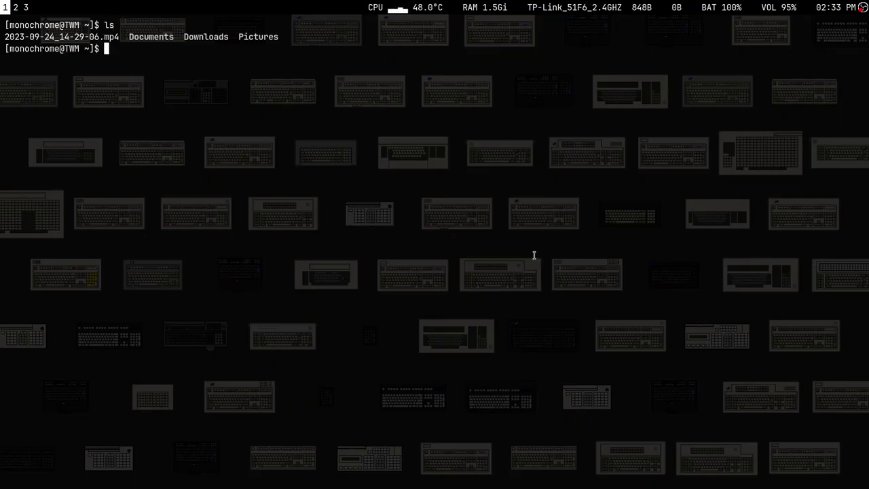
pyautogui.write('cd Down')
pyautogui.press('Tab')
pyautogui.press('Return')
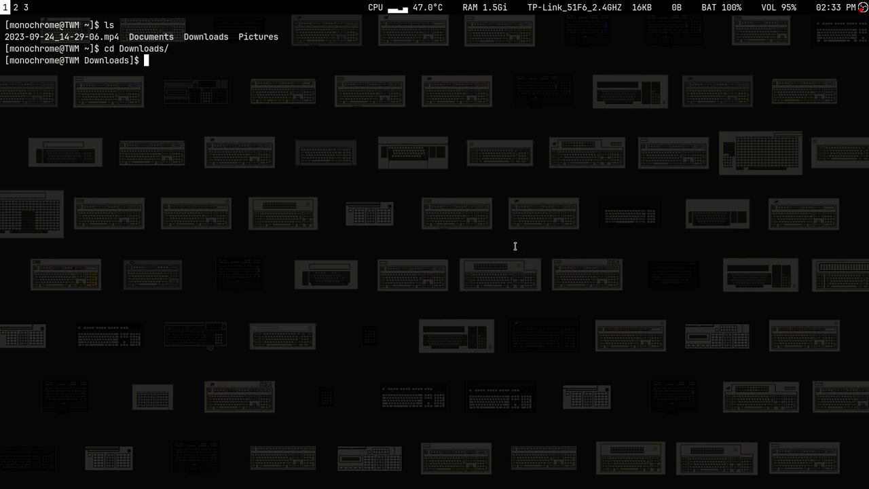
pyautogui.write('ls')
pyautogui.press('Return')
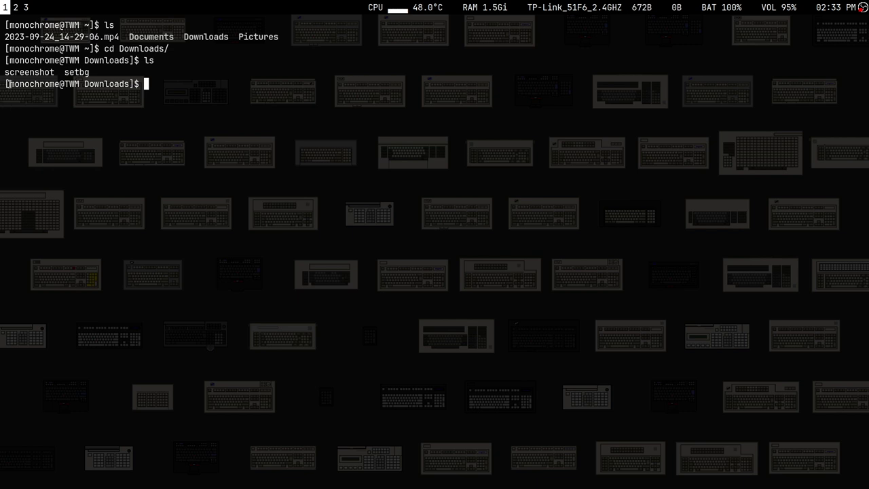
# Start the command 'mv * Documents/' to move both scripts.
pyautogui.moveTo(4, 72); pyautogui.dragTo(123, 65)
pyautogui.doubleClick(149, 61)
pyautogui.click(232, 112)
pyautogui.write('mv * Docum')
pyautogui.press('Tab')
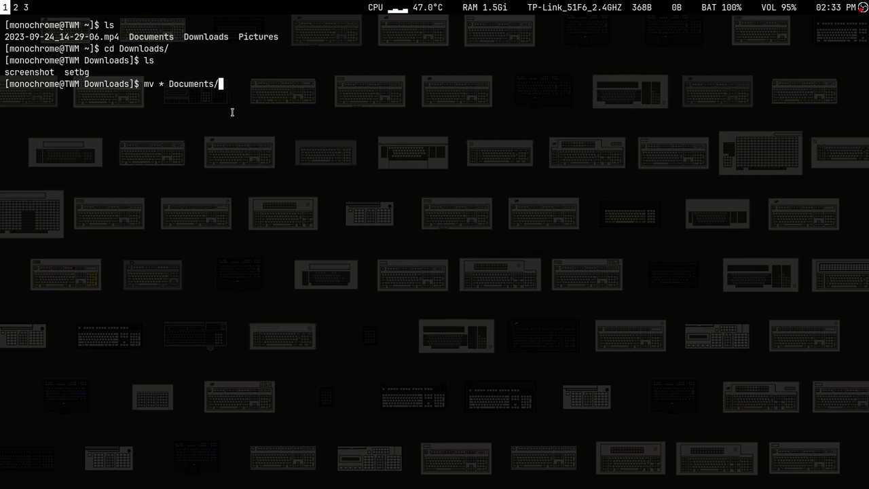
# In a second terminal, list the contents of Documents to reveal its Scripts folder.
pyautogui.press('super+Return')
pyautogui.write('ls')
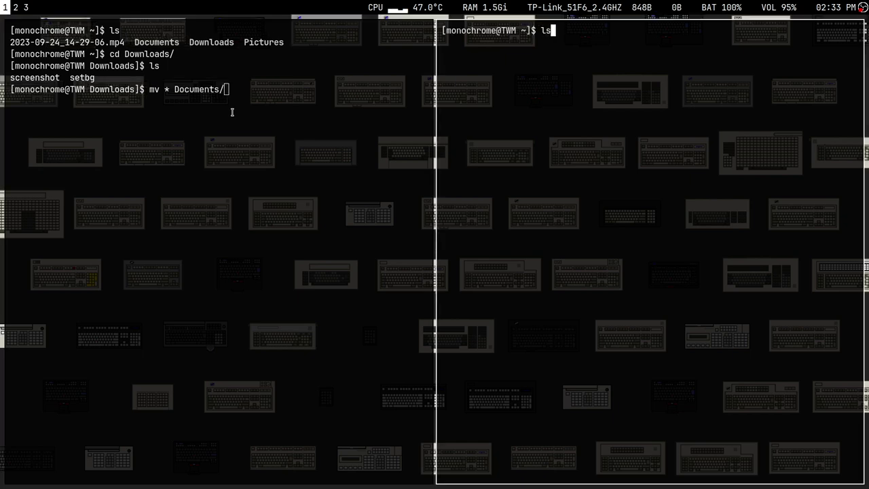
pyautogui.press('BackSpace')
pyautogui.press('BackSpace')
pyautogui.write('ls Docume')
pyautogui.press('Tab')
pyautogui.press('BackSpace')
pyautogui.press('BackSpace')
pyautogui.press('BackSpace')
pyautogui.press('BackSpace')
pyautogui.press('Tab')
pyautogui.press('Return')
# Move the downloaded scripts into ~/Documents/Scripts.
pyautogui.click(232, 113)
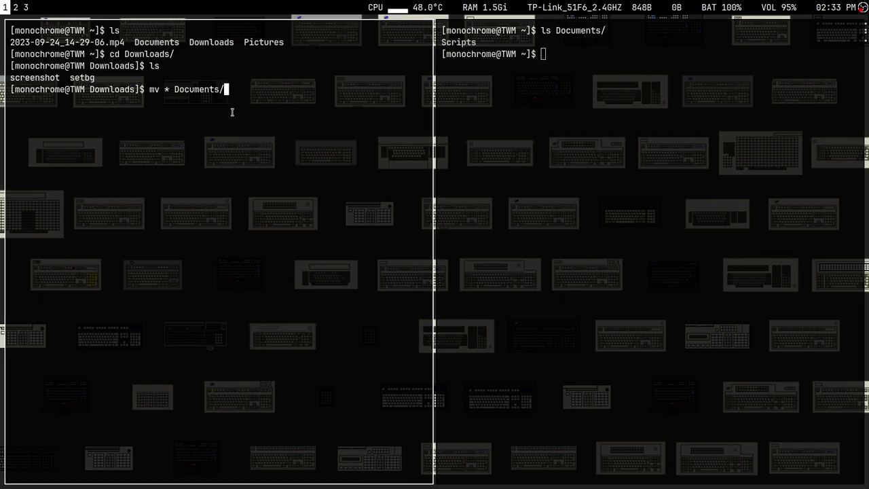
pyautogui.write('Scripts')
pyautogui.press('Left')
pyautogui.press('Left')
pyautogui.press('Left')
pyautogui.press('Left')
pyautogui.press('Left')
pyautogui.press('Left')
pyautogui.press('Left')
pyautogui.press('Left')
pyautogui.press('Left')
pyautogui.press('Left')
pyautogui.press('Left')
pyautogui.press('Left')
pyautogui.press('Left')
pyautogui.press('Left')
pyautogui.press('Left')
pyautogui.press('Left')
pyautogui.write('~/')
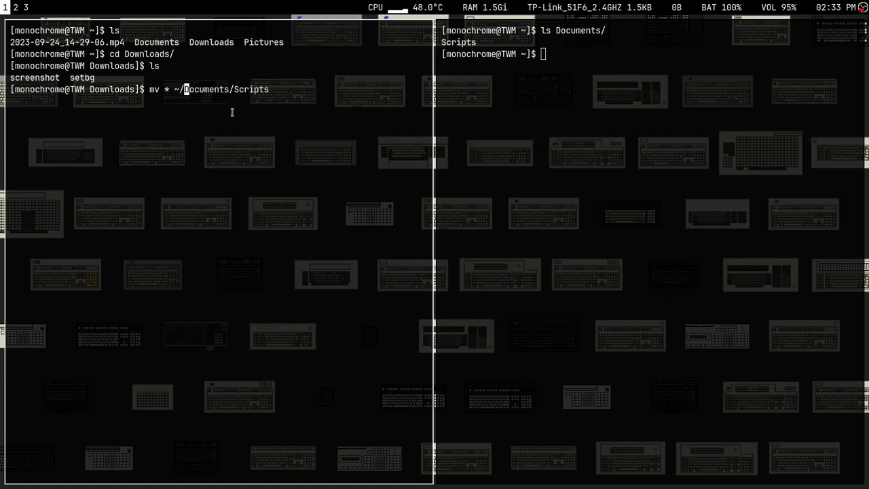
pyautogui.press('Return')
# List ../Documents/Scripts showing six scripts, then clear the screen.
pyautogui.write('ls')
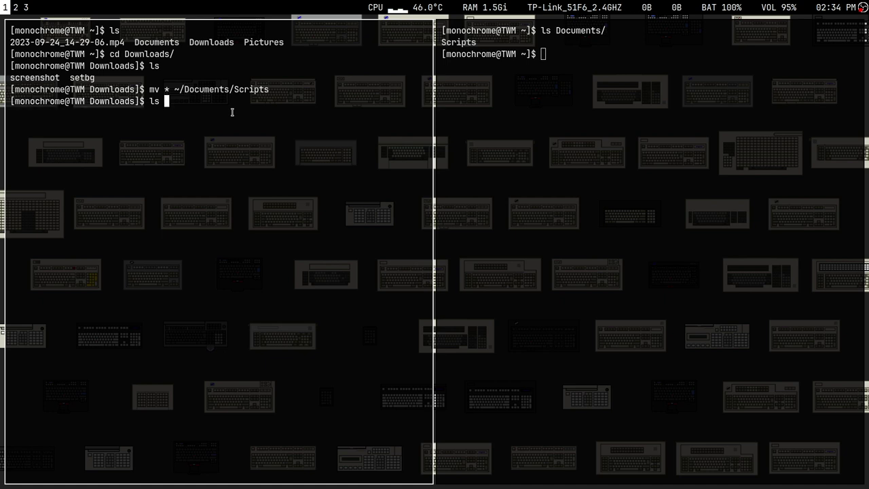
pyautogui.write(' ..')
pyautogui.press('BackSpace')
pyautogui.press('BackSpace')
pyautogui.write('../Doc')
pyautogui.press('Tab')
pyautogui.press('Tab')
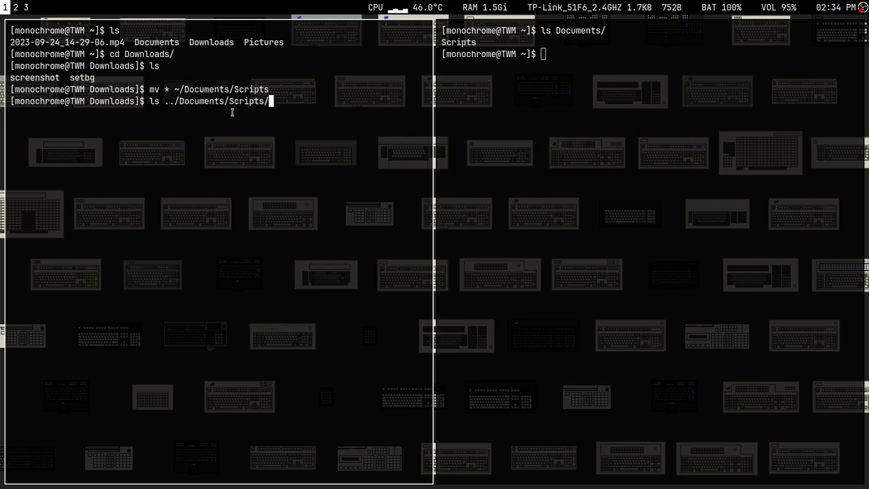
pyautogui.press('Return')
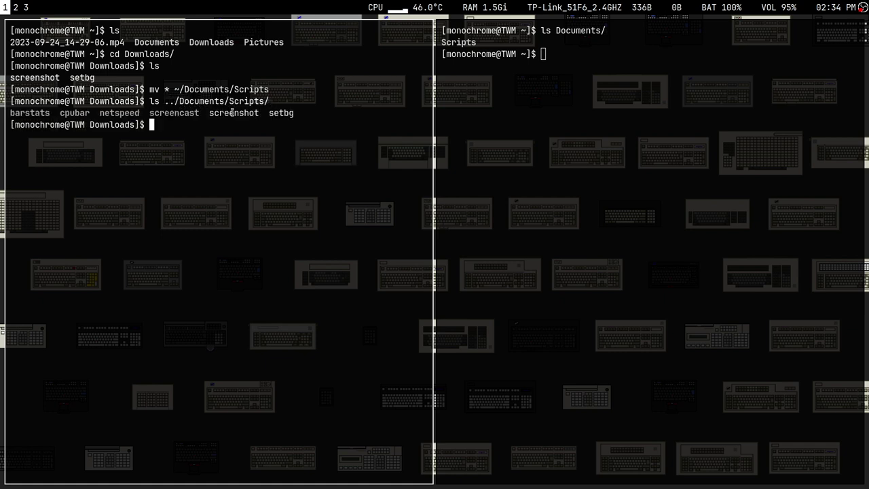
pyautogui.write('clear')
pyautogui.press('Return')
pyautogui.write('cd ')
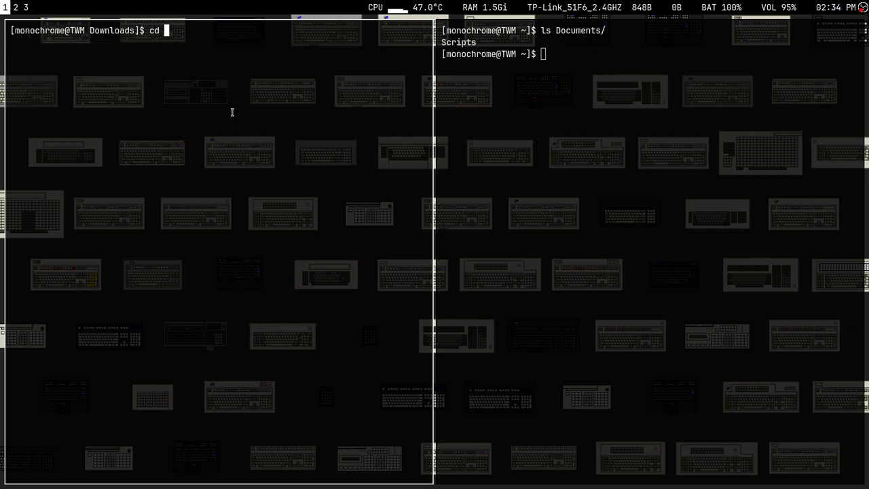
pyautogui.write('~')
# Change into ~/Documents/Scripts, list it, and close the right-hand terminal.
pyautogui.press('BackSpace')
pyautogui.write('~/Documents/')
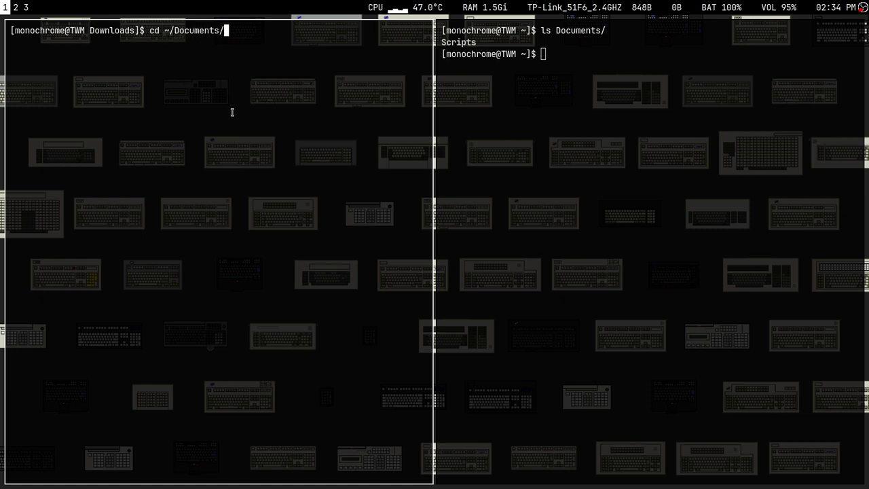
pyautogui.write('Sc')
pyautogui.press('Tab')
pyautogui.press('Return')
pyautogui.write('ls')
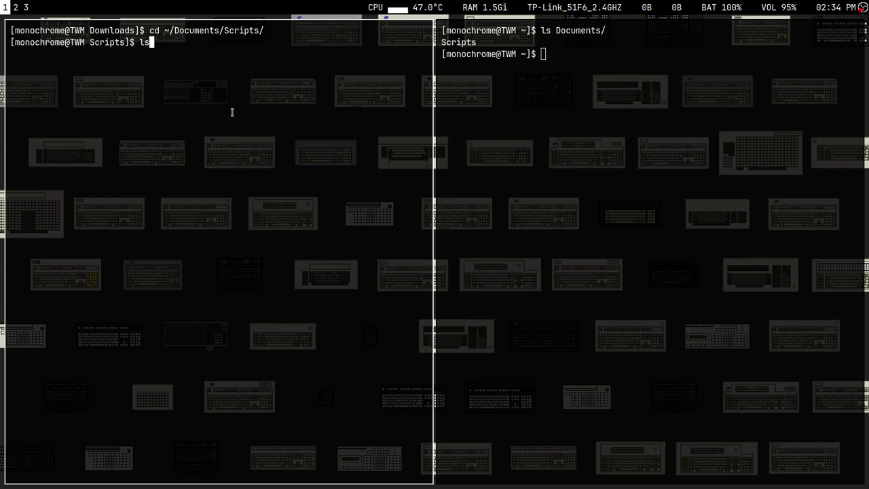
pyautogui.press('Return')
pyautogui.press('super+j')
pyautogui.press('super+shift+c')
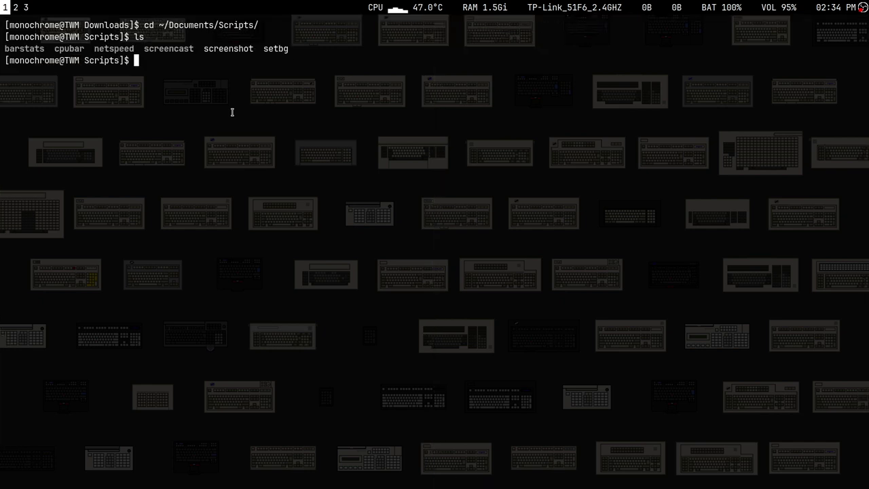
# Delete the screencast script and make screenshot and setbg executable with chmod.
pyautogui.write('rm screencast')
pyautogui.press('Return')
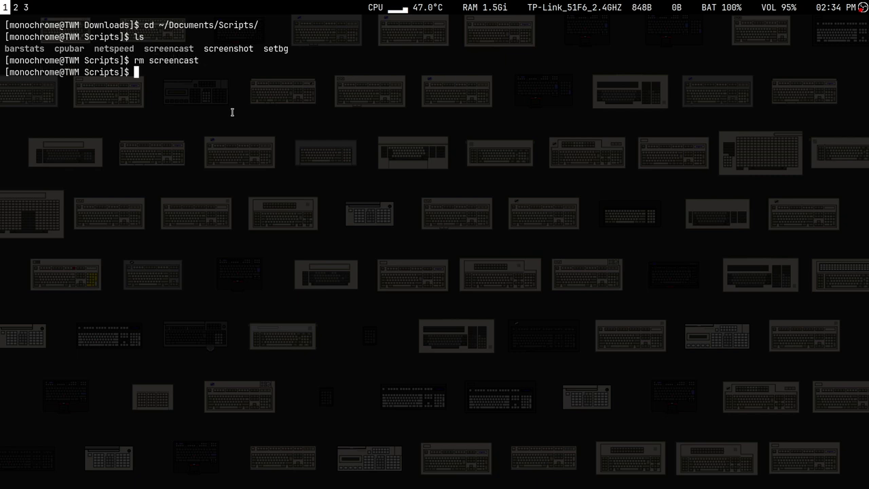
pyautogui.write('chmod !')
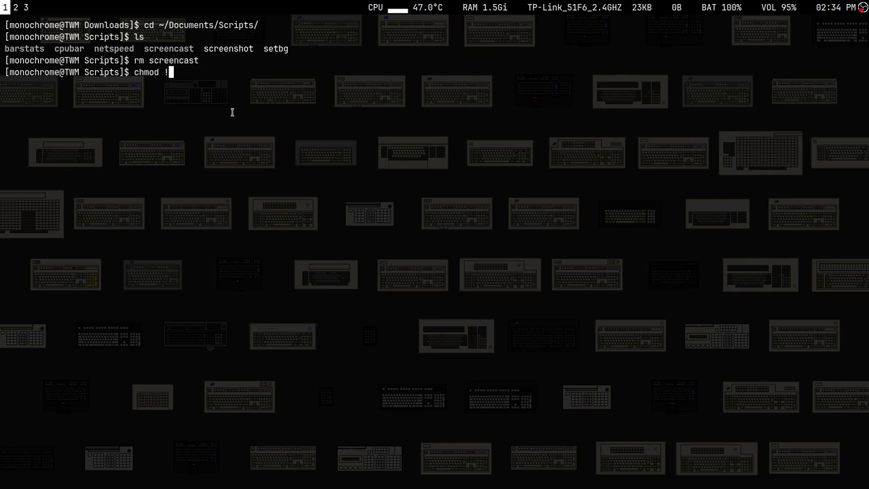
pyautogui.press('BackSpace')
pyautogui.write('+xc')
pyautogui.press('BackSpace')
pyautogui.write('sc')
pyautogui.press('Tab')
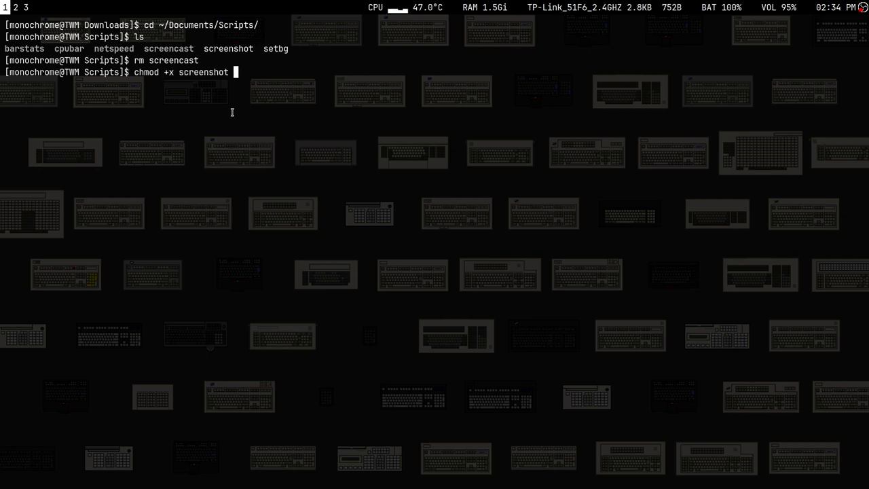
pyautogui.write('sh')
pyautogui.press('BackSpace')
pyautogui.write('et')
pyautogui.press('Tab')
pyautogui.press('Return')
# Clear the screen and list the four remaining scripts.
pyautogui.write('clear')
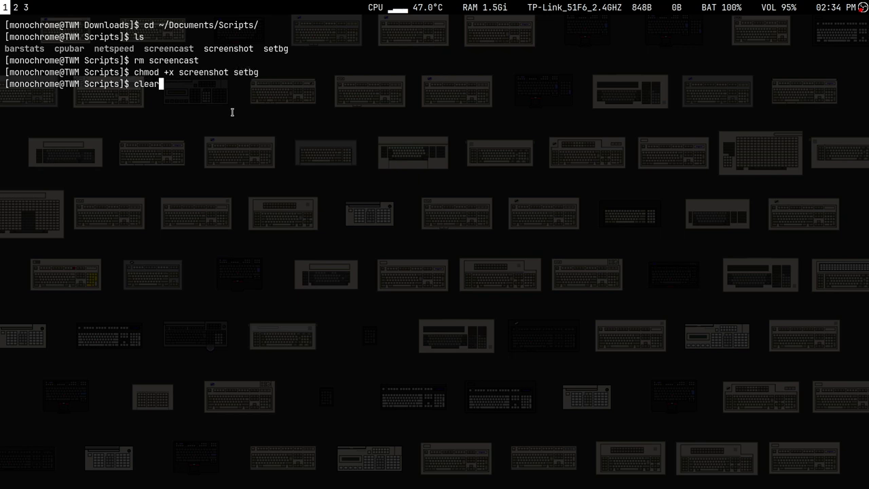
pyautogui.press('Return')
pyautogui.write('ls')
pyautogui.press('Return')
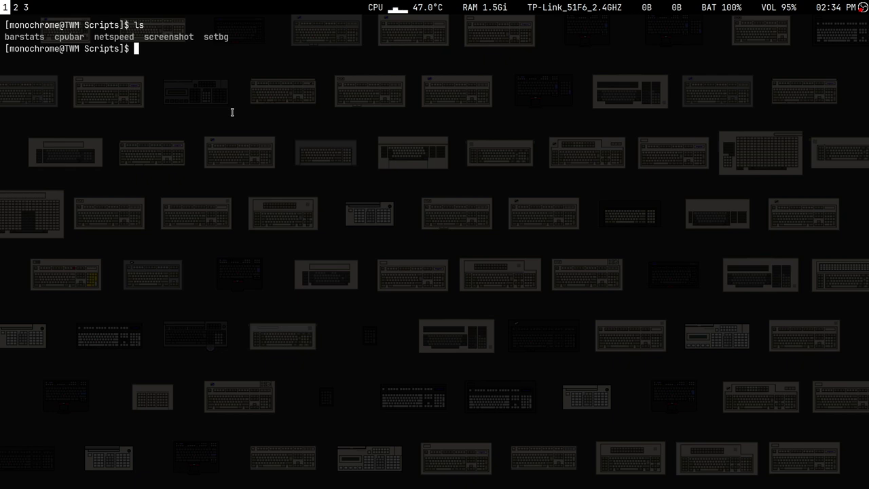
pyautogui.write('nvim c')
pyautogui.press('BackSpace')
pyautogui.write('sc')
pyautogui.press('Tab')
pyautogui.press('Return')
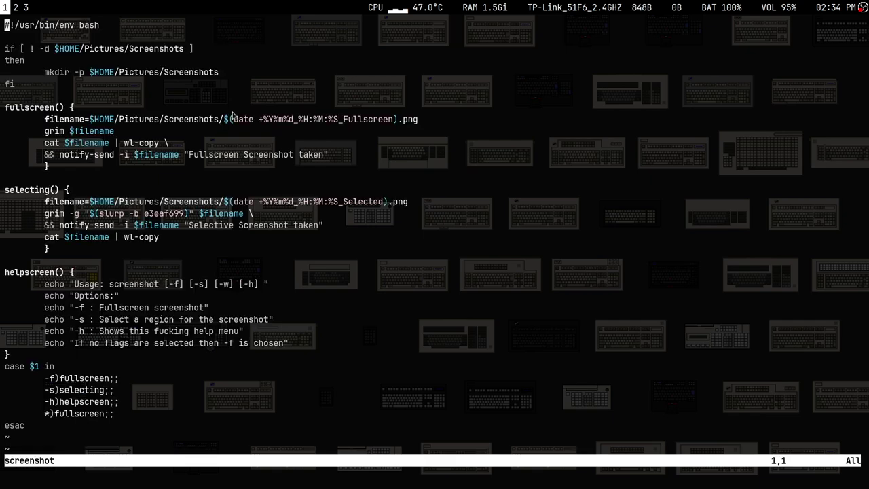
pyautogui.scroll(-10, 378, 252)
pyautogui.scroll(12, 378, 252)
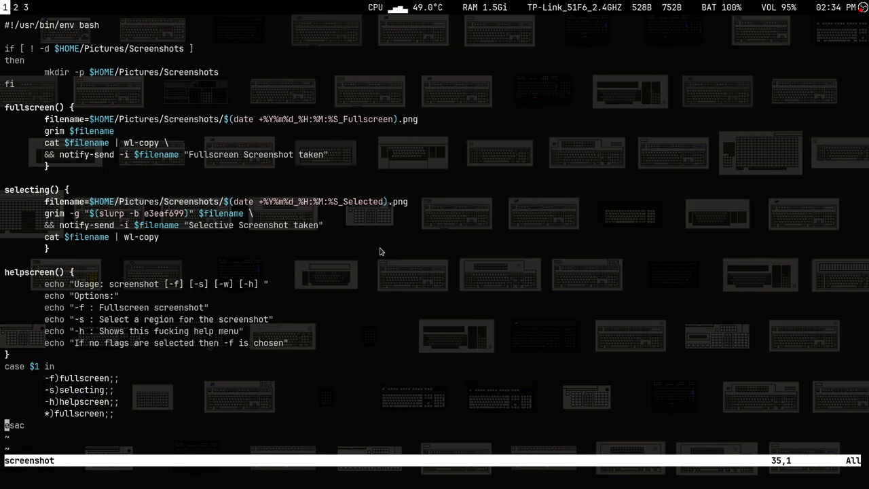
pyautogui.write(':q')
pyautogui.press('Return')
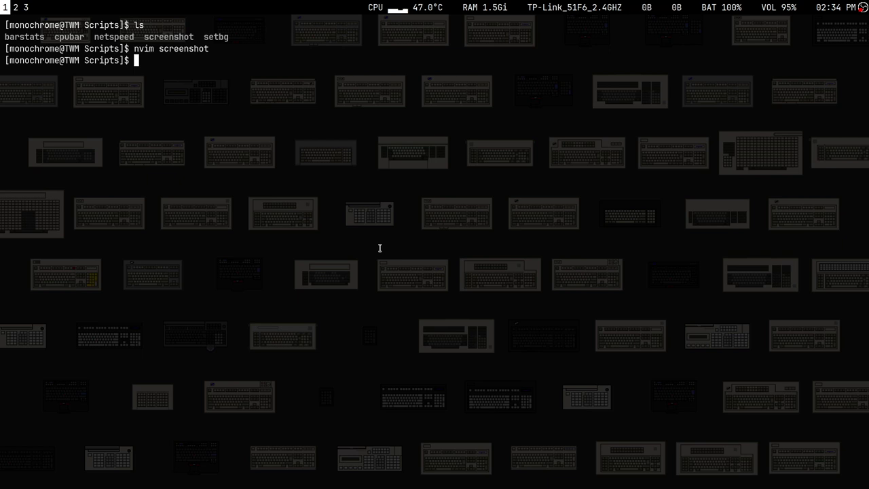
# Take a full-screen screenshot with grim and list Scripts to find the new PNG.
pyautogui.write('grim')
pyautogui.press('Return')
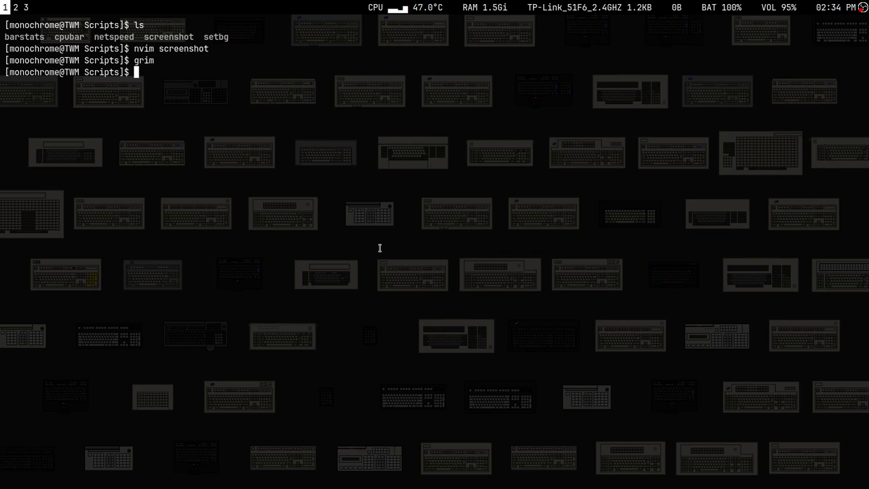
pyautogui.write('ls')
pyautogui.press('Return')
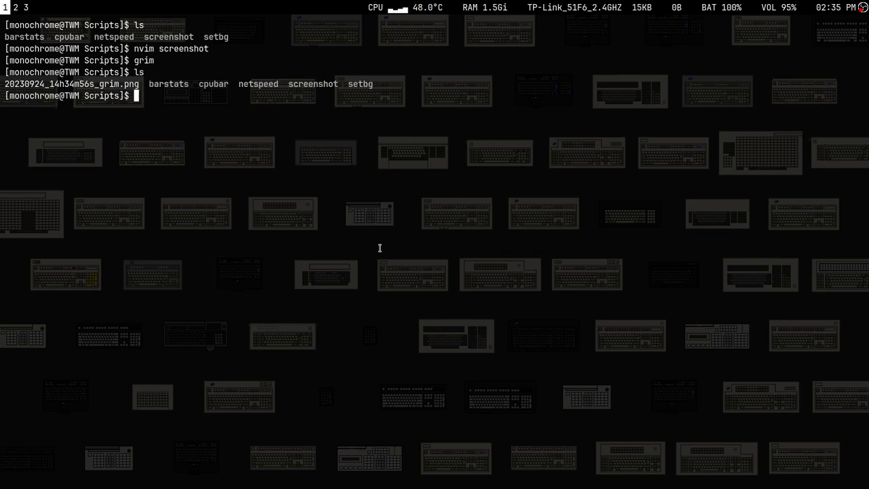
pyautogui.moveTo(6, 84); pyautogui.dragTo(136, 85)
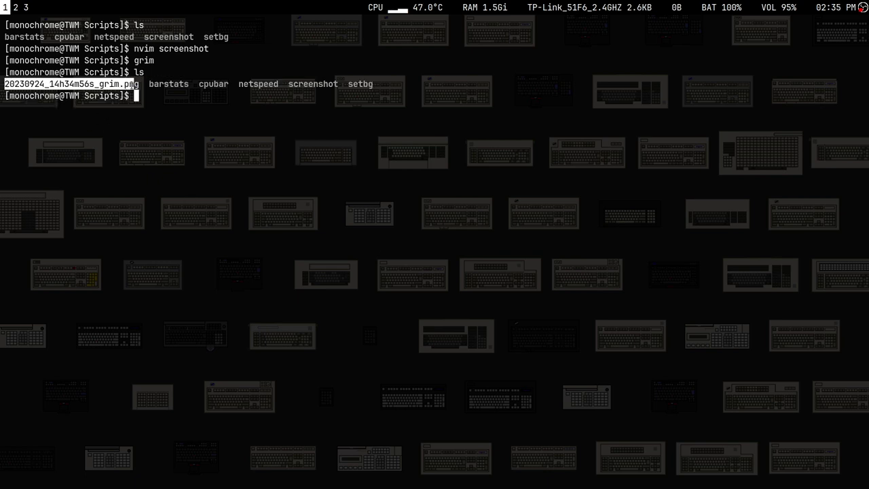
pyautogui.click(263, 160)
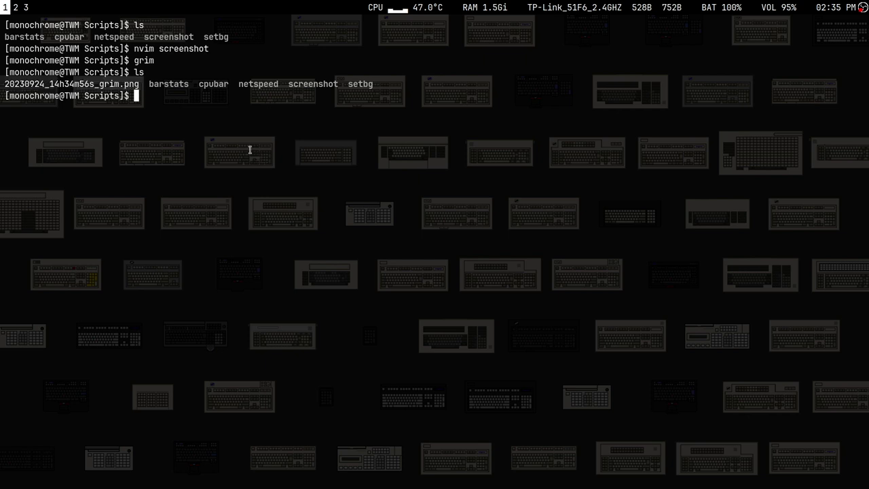
# View 20230924_14h34m56s_grim.png fullscreen in imv, then quit the viewer.
pyautogui.write('imv 20')
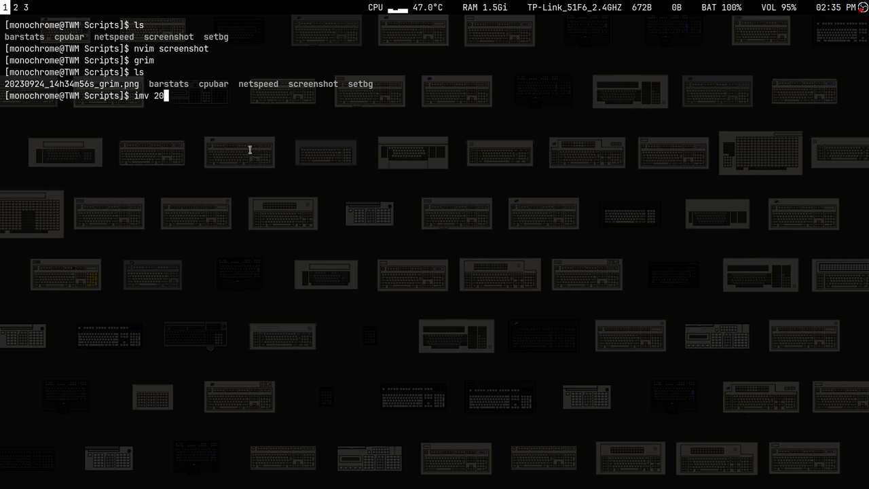
pyautogui.press('Tab')
pyautogui.press('Return')
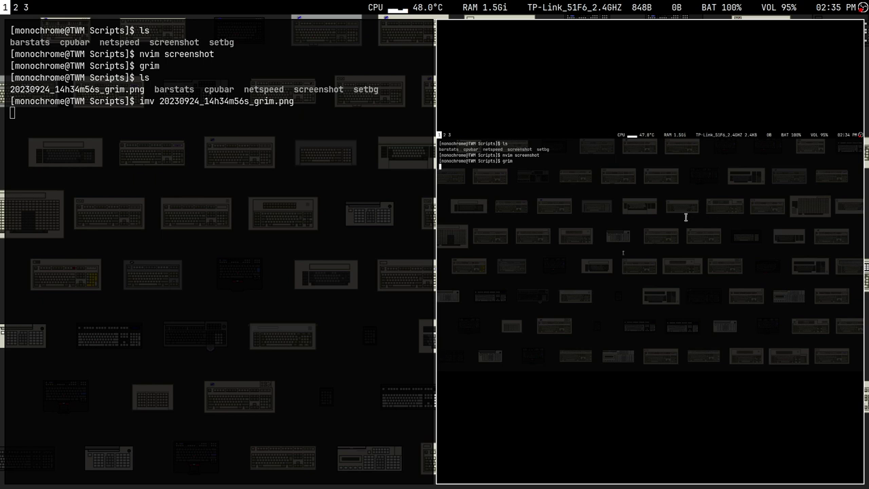
pyautogui.press('f')
pyautogui.write('q')
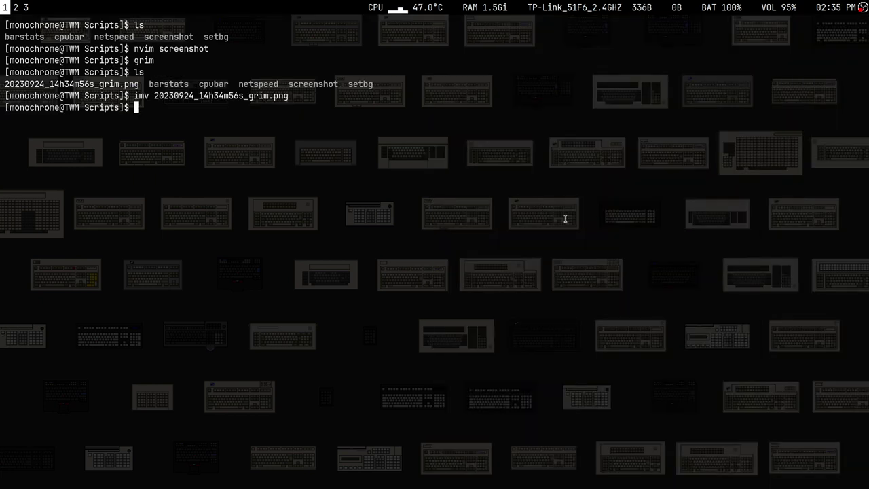
pyautogui.write('clear')
# Clear the terminal and reopen the screenshot script in Neovim.
pyautogui.press('BackSpace')
pyautogui.press('BackSpace')
pyautogui.press('BackSpace')
pyautogui.press('BackSpace')
pyautogui.press('BackSpace')
pyautogui.hotkey('ctrl', 'l')
pyautogui.write('nv')
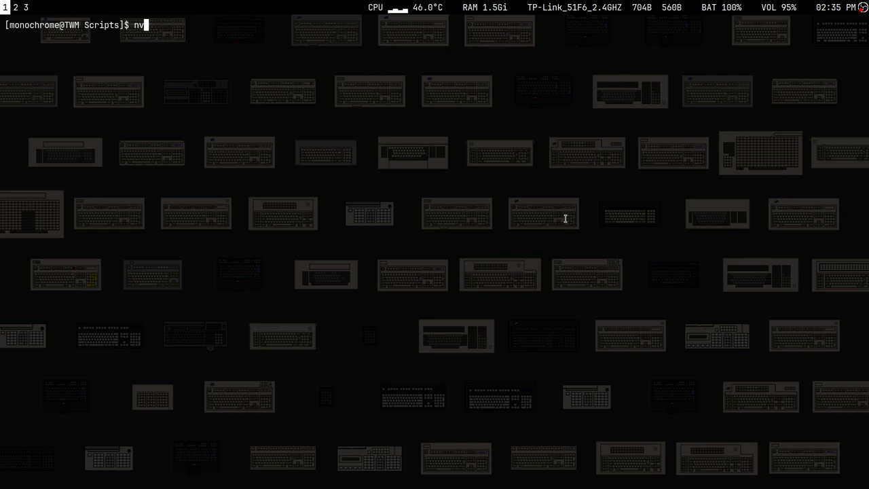
pyautogui.write('im screenshot')
pyautogui.press('Return')
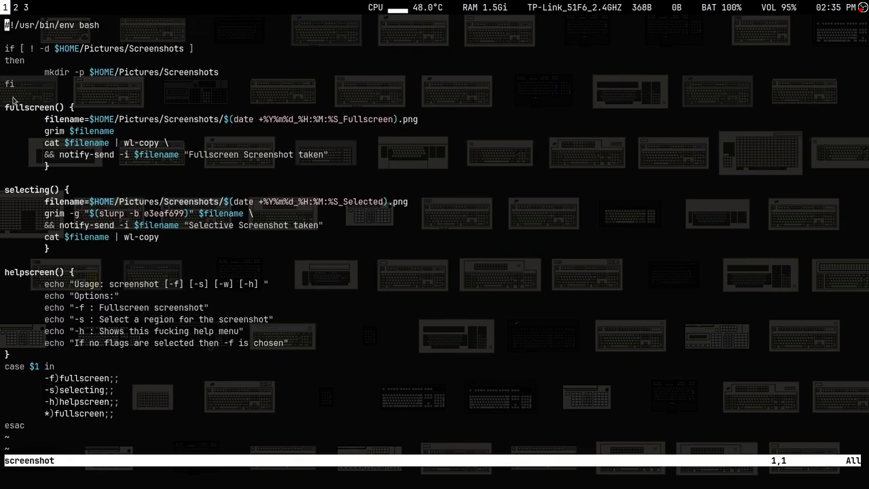
pyautogui.click(24, 177)
pyautogui.click(41, 283)
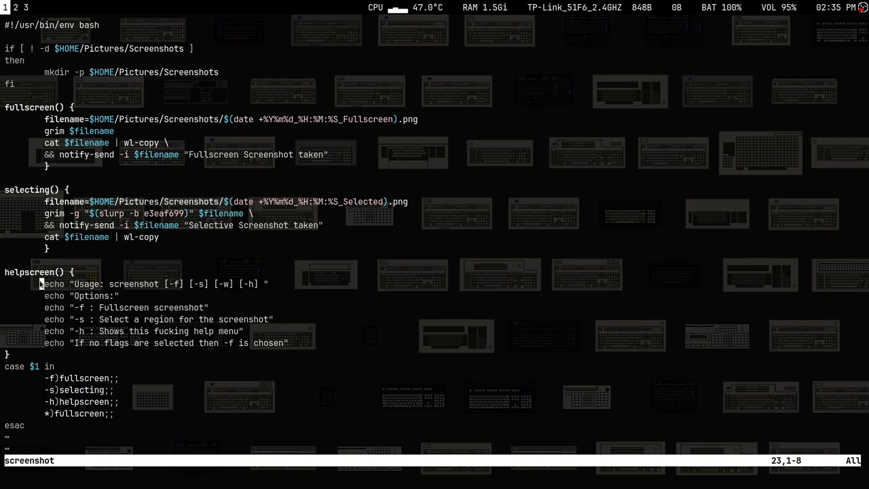
pyautogui.scroll(-3, 16, 285)
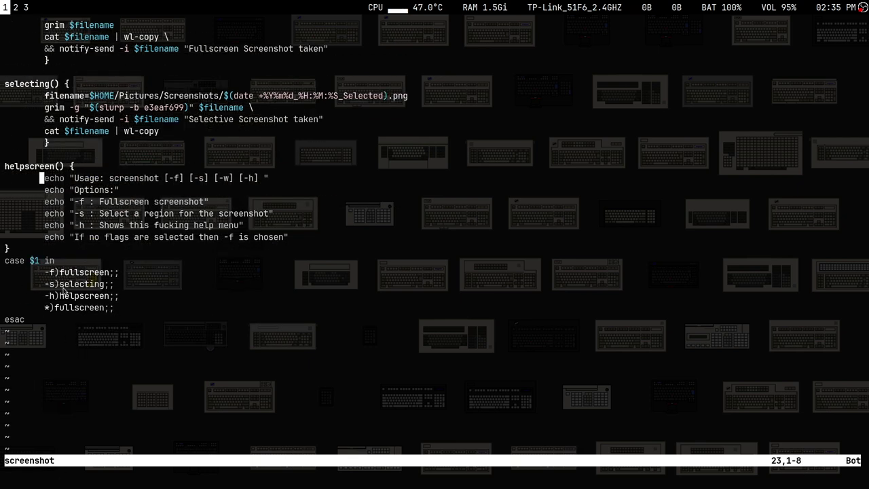
pyautogui.scroll(3, 42, 271)
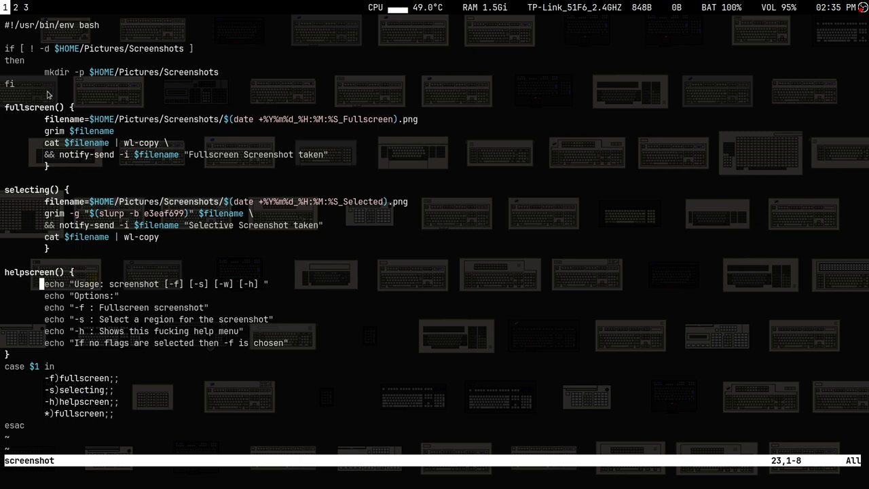
pyautogui.click(56, 48)
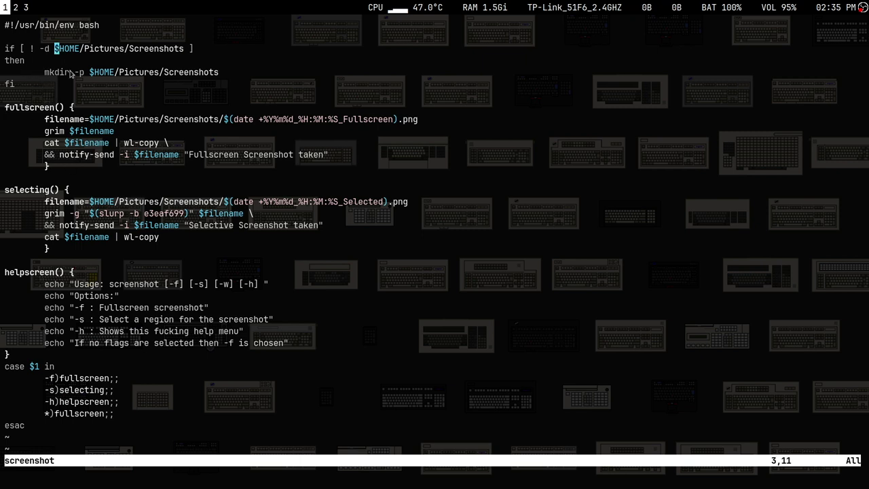
pyautogui.click(120, 73)
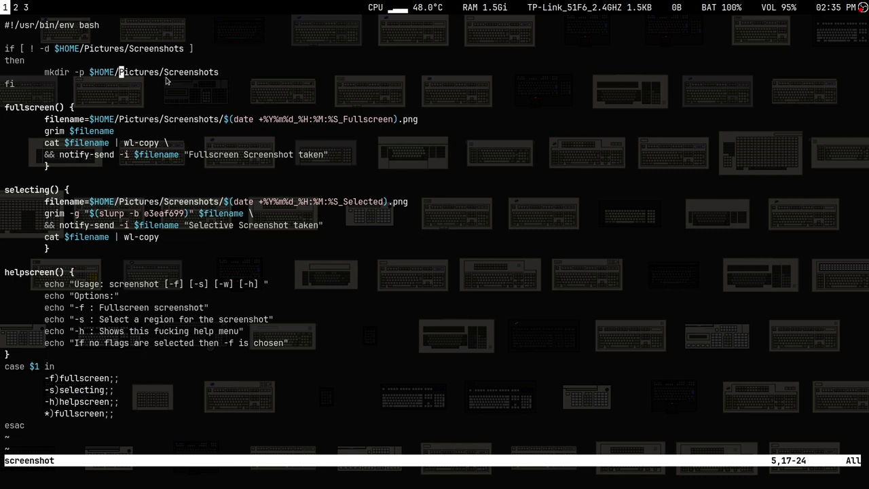
pyautogui.click(174, 73)
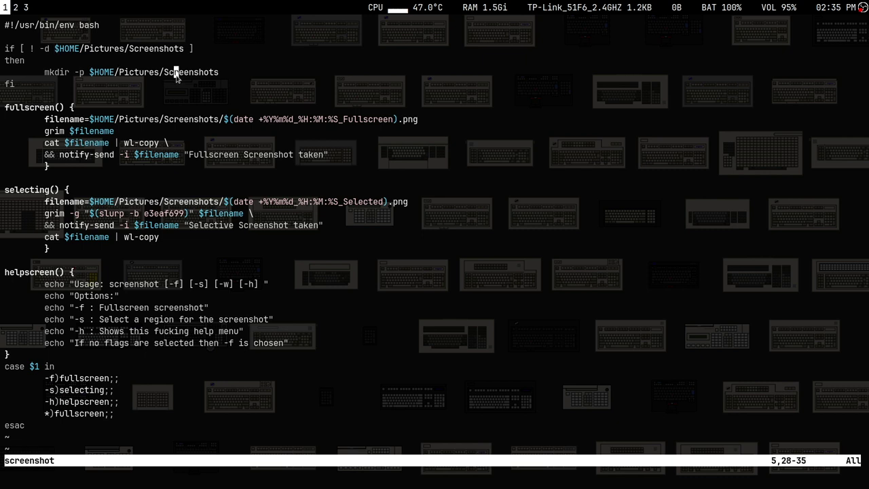
pyautogui.click(11, 109)
pyautogui.click(18, 194)
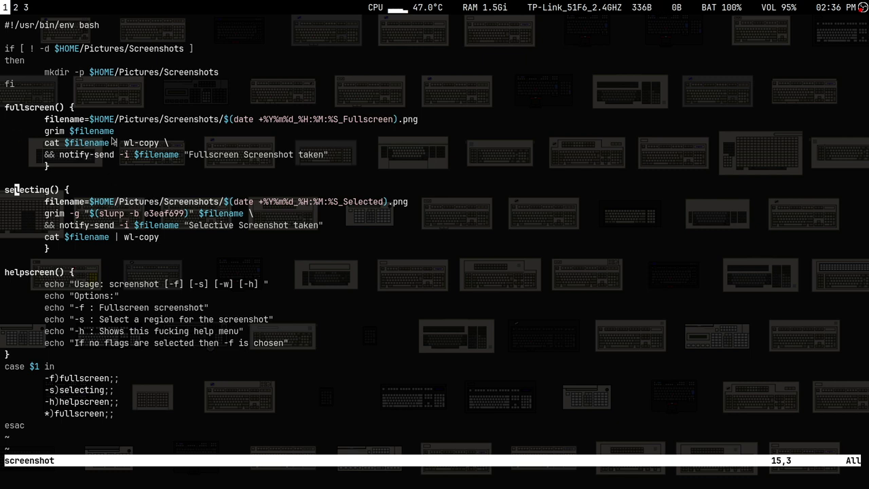
pyautogui.click(49, 120)
pyautogui.moveTo(49, 120); pyautogui.dragTo(423, 121)
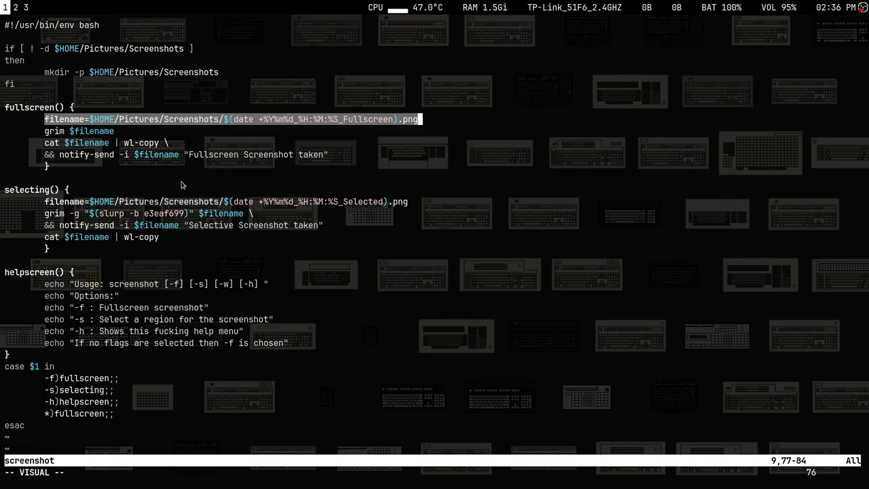
pyautogui.click(242, 120)
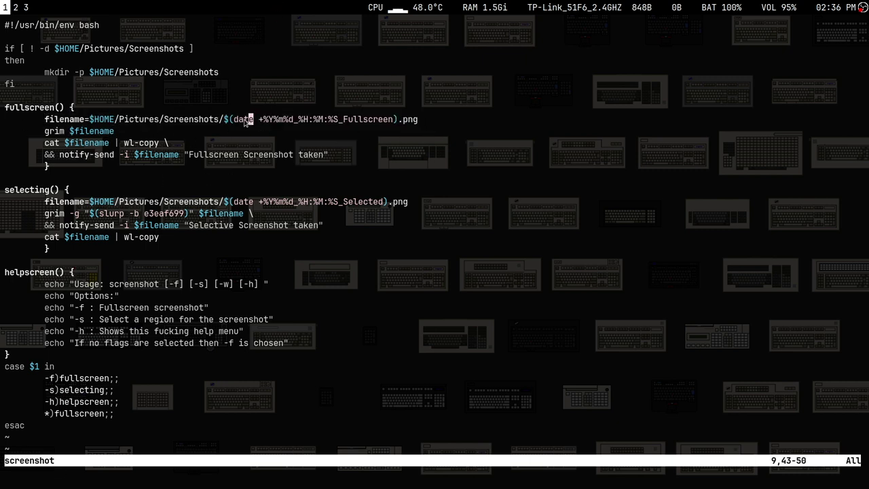
pyautogui.moveTo(243, 122); pyautogui.dragTo(249, 123)
pyautogui.click(141, 132)
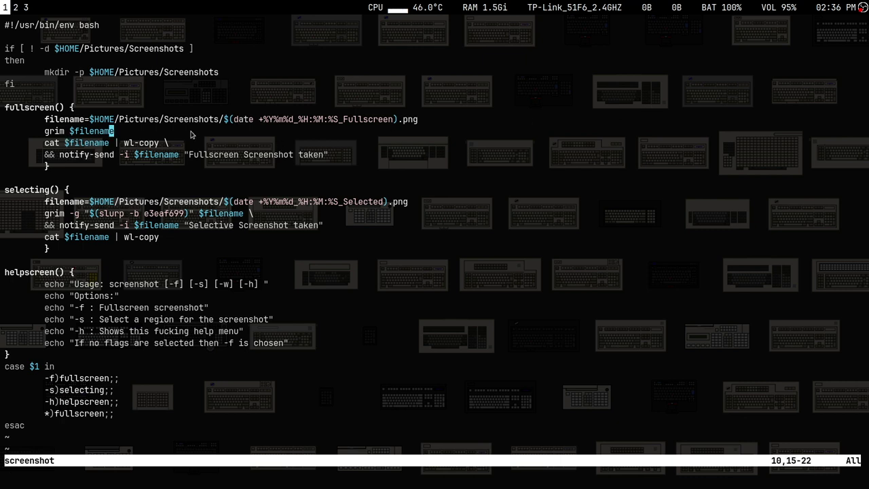
pyautogui.moveTo(44, 132); pyautogui.dragTo(120, 131)
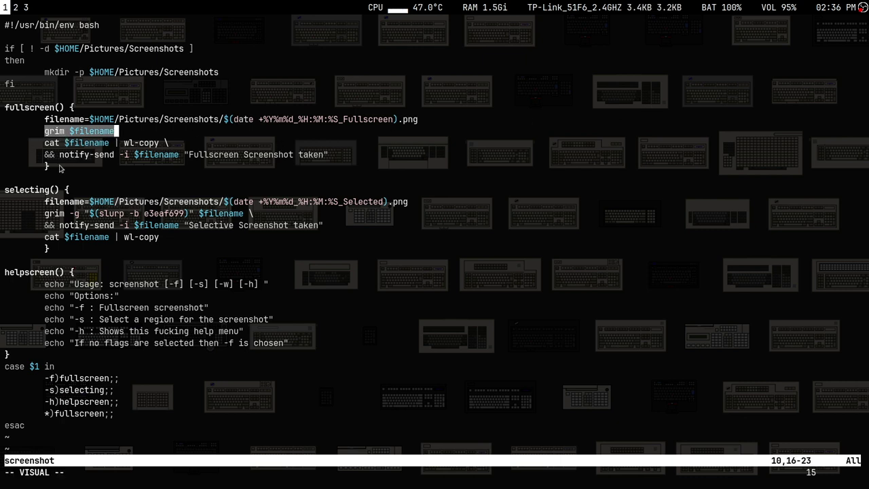
pyautogui.click(242, 133)
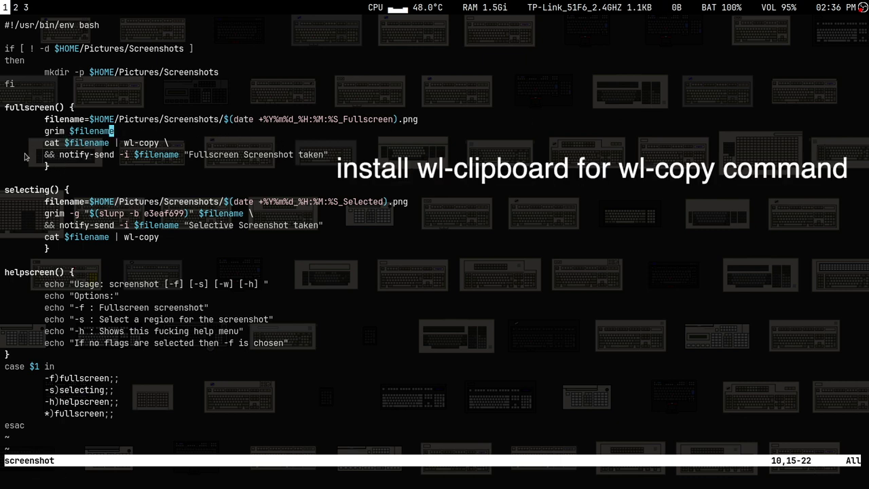
pyautogui.moveTo(43, 143); pyautogui.dragTo(174, 145)
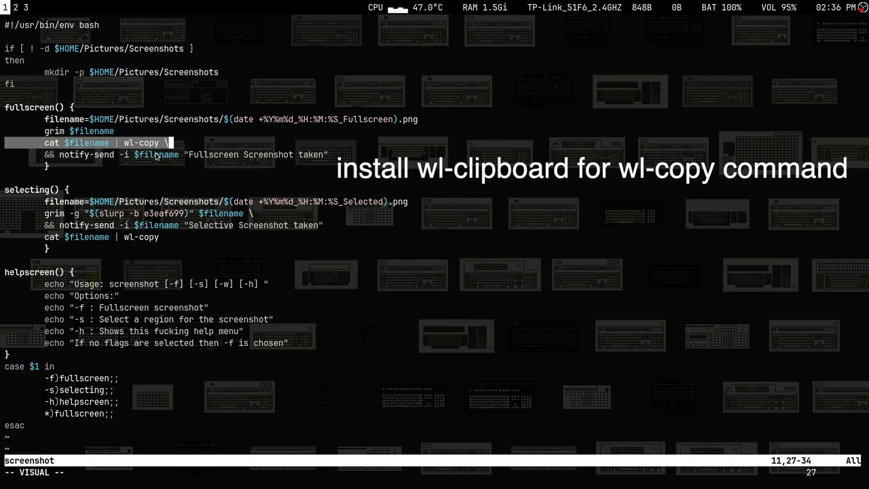
pyautogui.moveTo(42, 155); pyautogui.dragTo(364, 159)
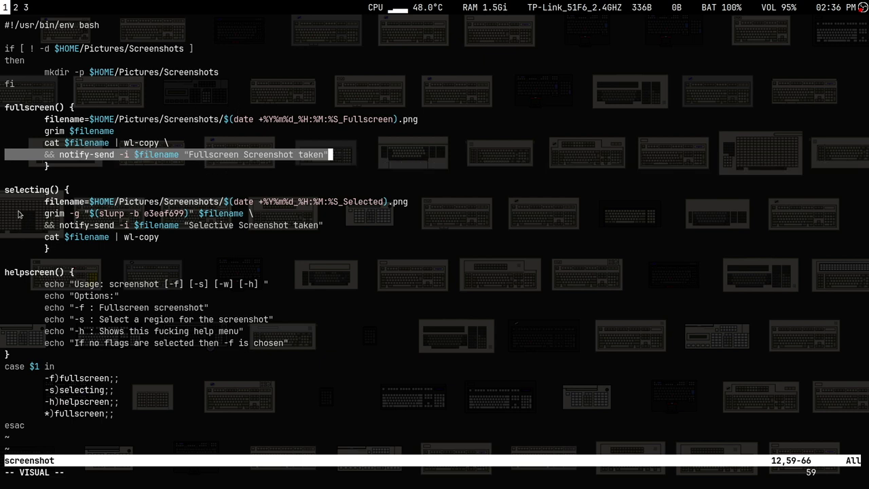
pyautogui.moveTo(5, 191); pyautogui.dragTo(115, 197)
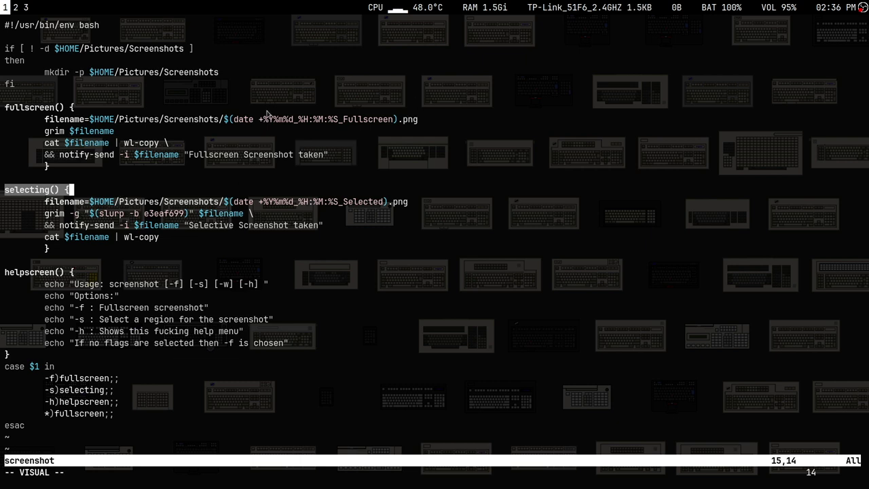
pyautogui.moveTo(47, 202); pyautogui.dragTo(419, 202)
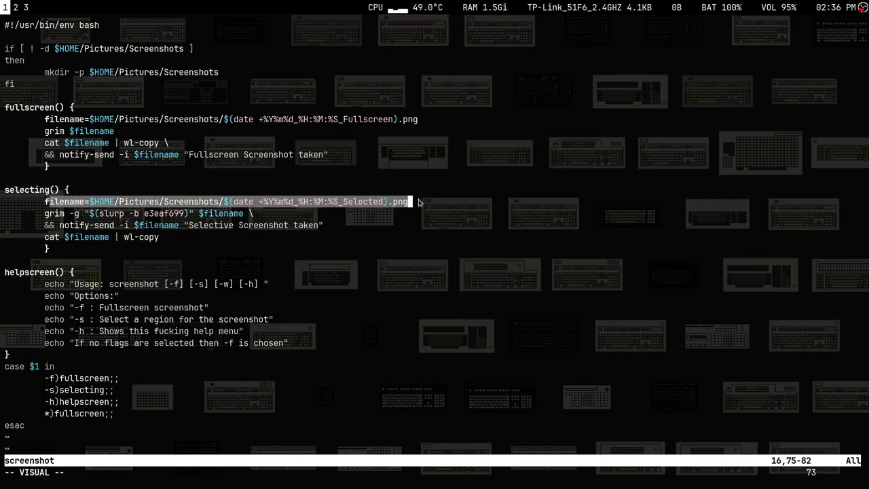
pyautogui.click(360, 201)
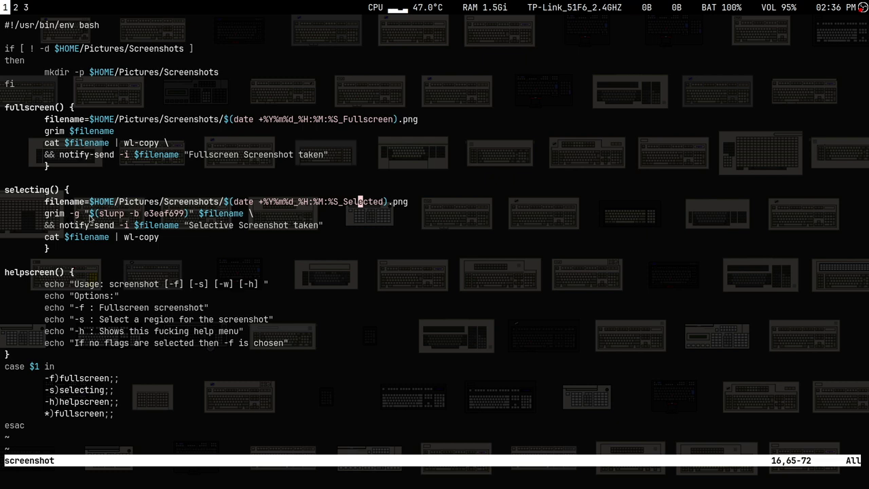
pyautogui.moveTo(89, 215); pyautogui.dragTo(191, 215)
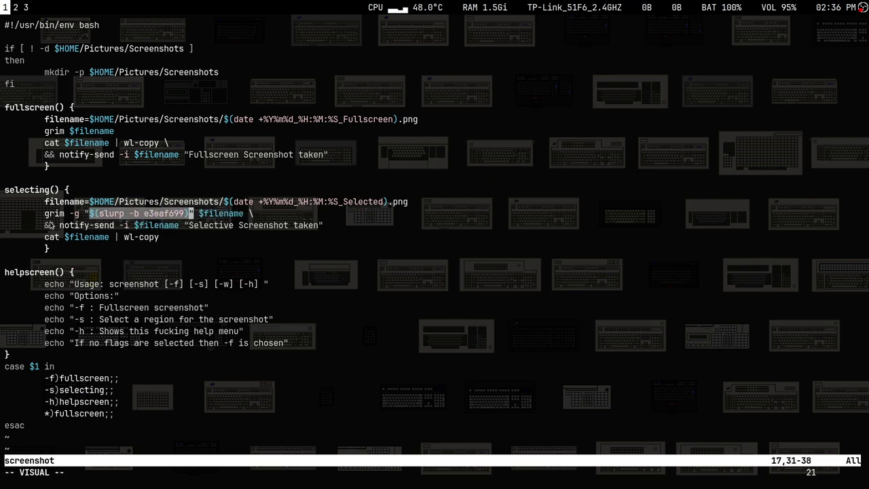
pyautogui.click(161, 214)
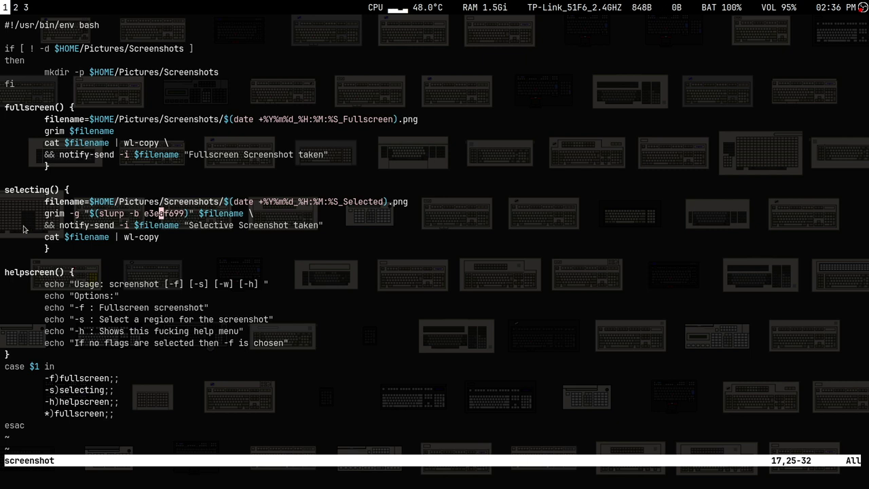
pyautogui.moveTo(45, 225); pyautogui.dragTo(325, 227)
pyautogui.moveTo(45, 237); pyautogui.dragTo(160, 239)
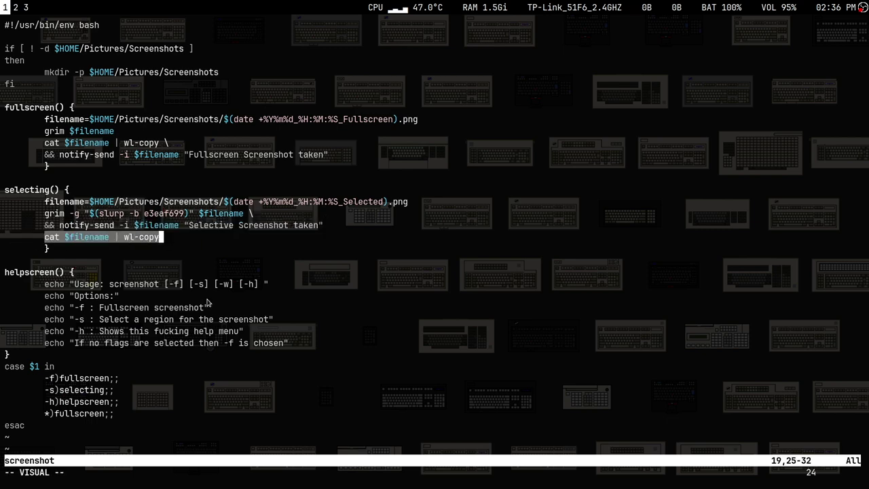
pyautogui.scroll(-5, 207, 302)
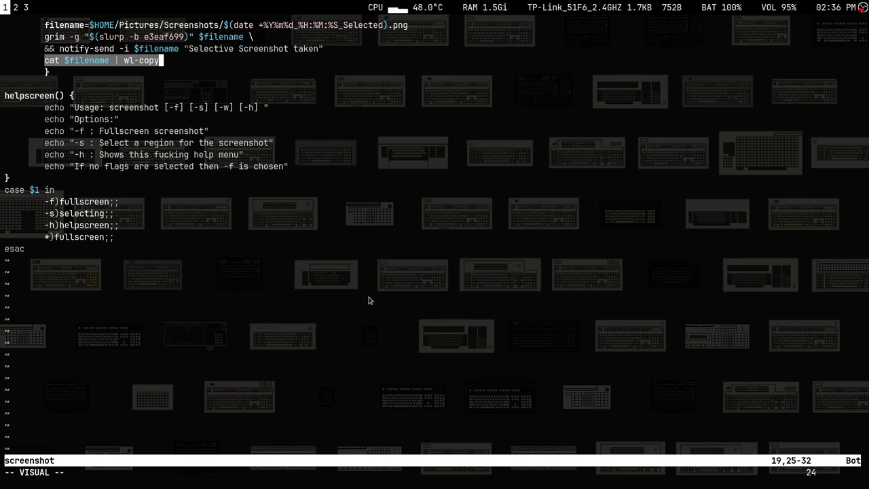
pyautogui.press('Escape')
pyautogui.hotkey('shift', 'v')
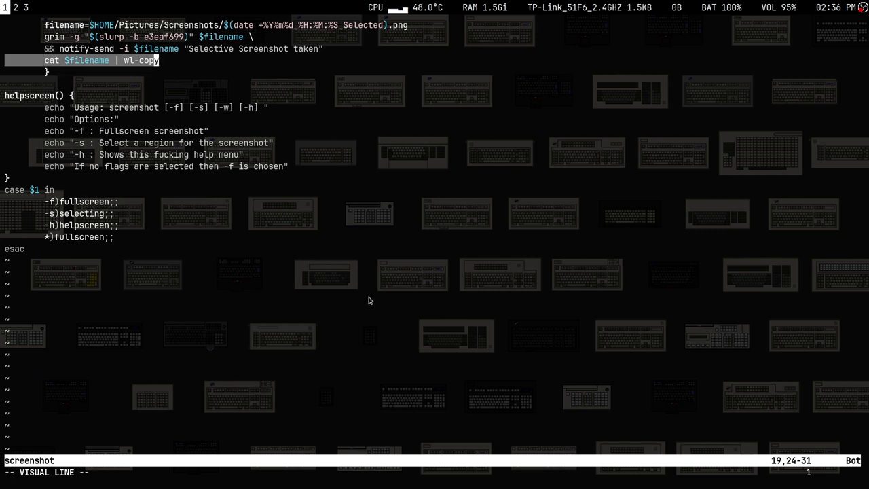
# Quit Neovim, clear the terminal, and run ./screenshot -f for a fullscreen capture.
pyautogui.write('y:q')
pyautogui.press('Return')
pyautogui.write('clear')
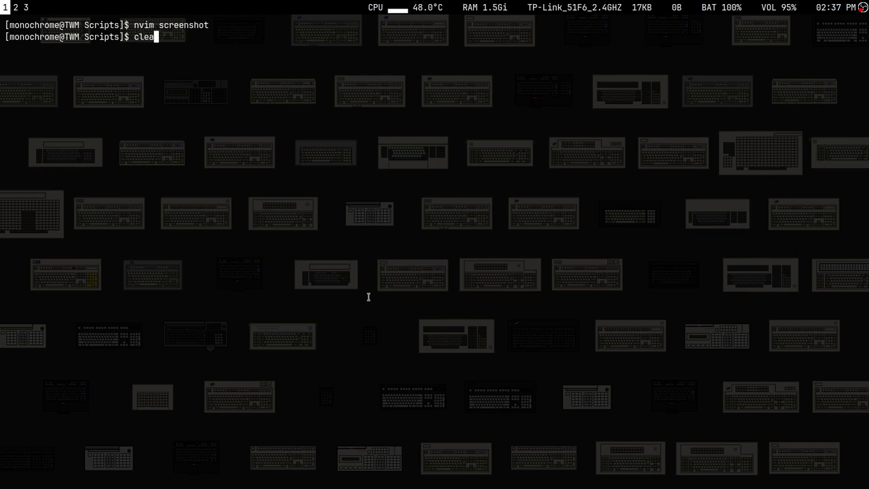
pyautogui.press('Return')
pyautogui.write('sc')
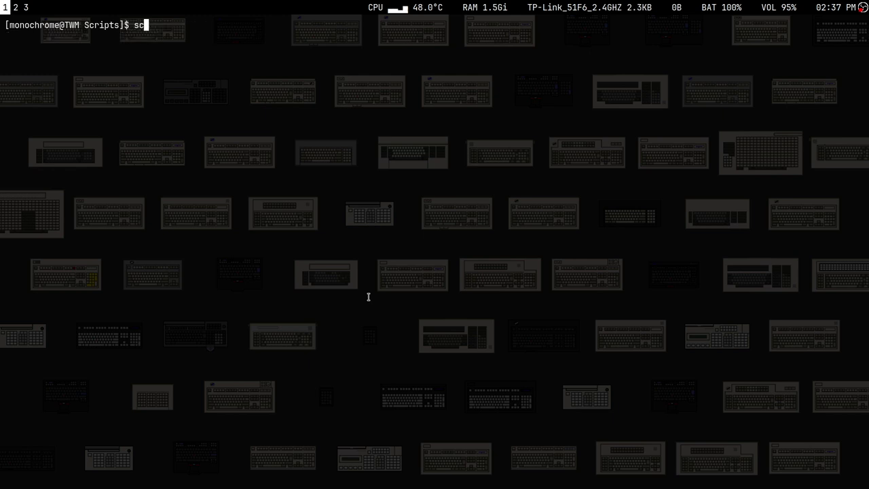
pyautogui.write('re')
pyautogui.press('BackSpace')
pyautogui.press('BackSpace')
pyautogui.press('BackSpace')
pyautogui.press('BackSpace')
pyautogui.write('./screenshot -')
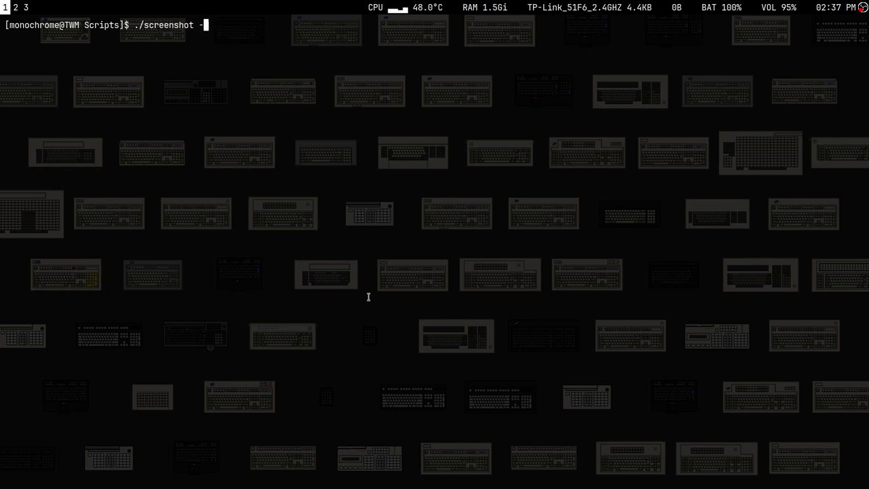
pyautogui.write('f')
pyautogui.press('Return')
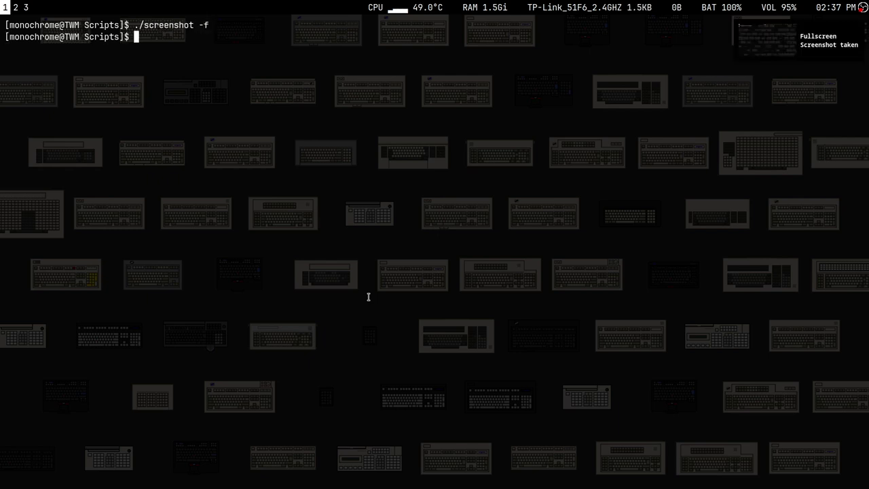
# Move to empty workspace 4, dismiss the notification, and open a floating terminal.
pyautogui.press('super+2')
pyautogui.press('super+4')
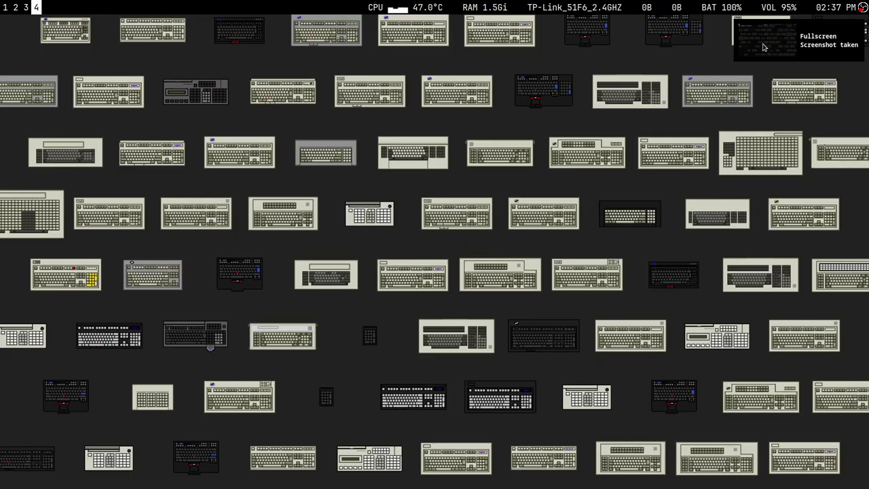
pyautogui.click(764, 46)
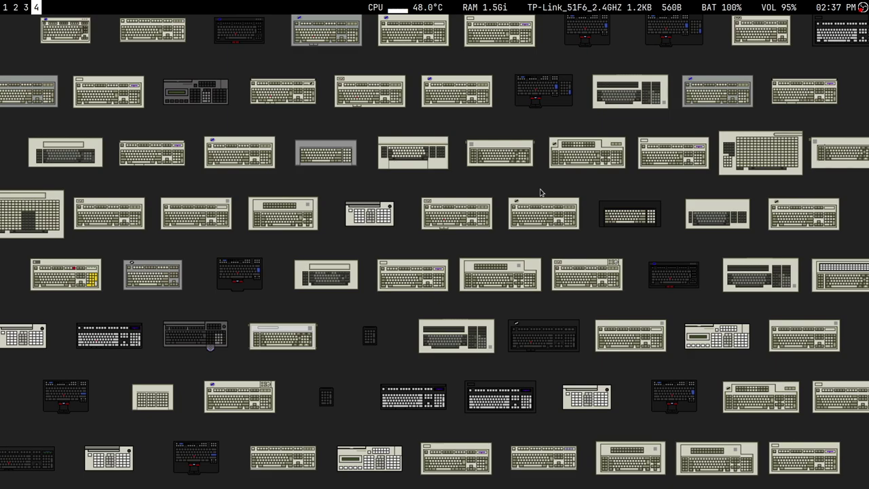
pyautogui.press('super+Return')
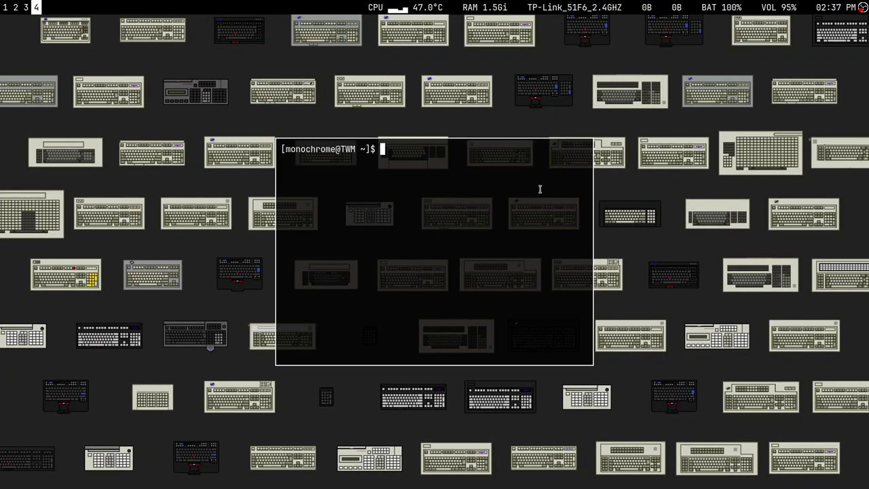
# Run ./Documents/Scripts/screenshot -f for a fullscreen screenshot.
pyautogui.press('Up')
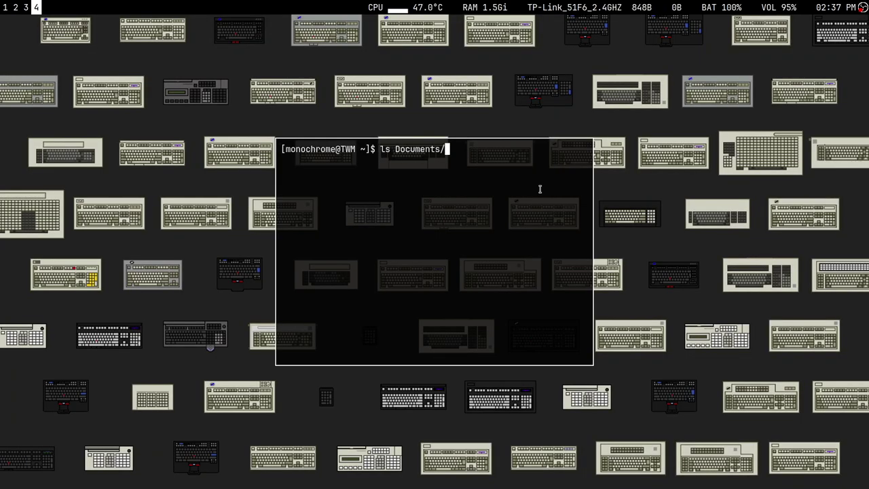
pyautogui.press('Down')
pyautogui.write('./mon')
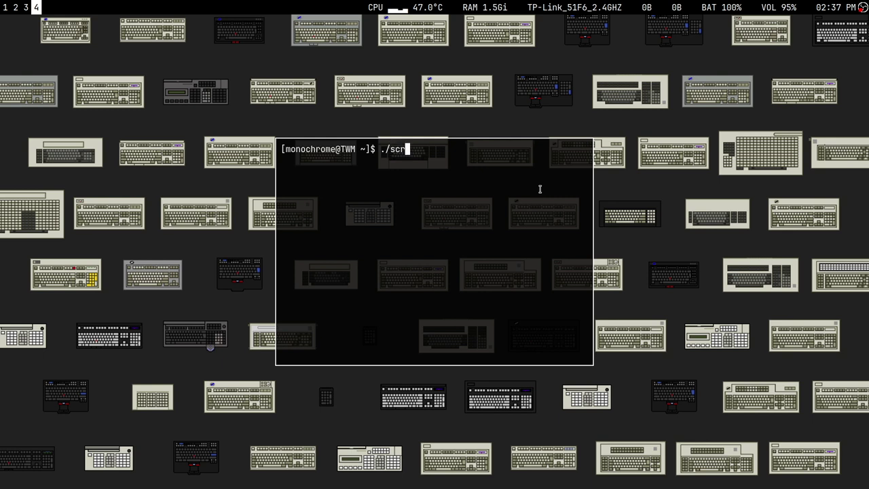
pyautogui.press('BackSpace')
pyautogui.press('BackSpace')
pyautogui.press('BackSpace')
pyautogui.press('BackSpace')
pyautogui.press('BackSpace')
pyautogui.write('./Dou')
pyautogui.press('BackSpace')
pyautogui.write('cumen')
pyautogui.press('BackSpace')
pyautogui.press('BackSpace')
pyautogui.press('BackSpace')
pyautogui.press('BackSpace')
pyautogui.press('BackSpace')
pyautogui.write('cu')
pyautogui.press('Tab')
pyautogui.write('N')
pyautogui.press('BackSpace')
pyautogui.write('S')
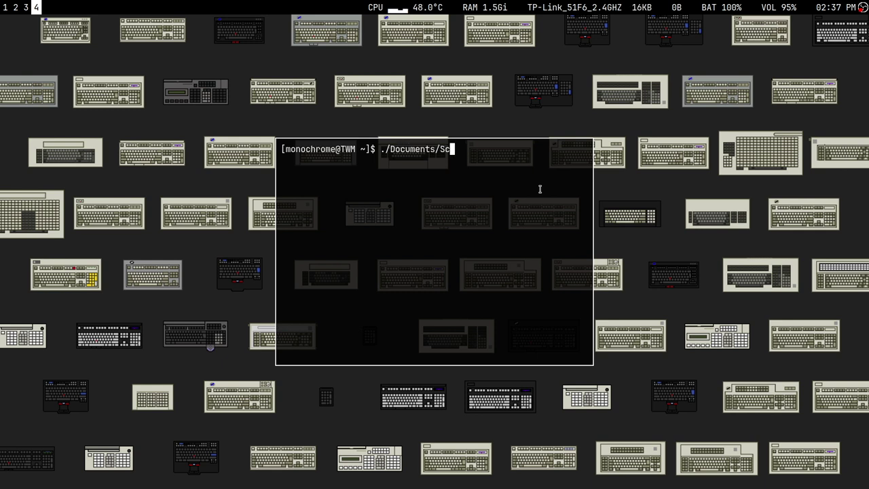
pyautogui.press('Tab')
pyautogui.write('sc')
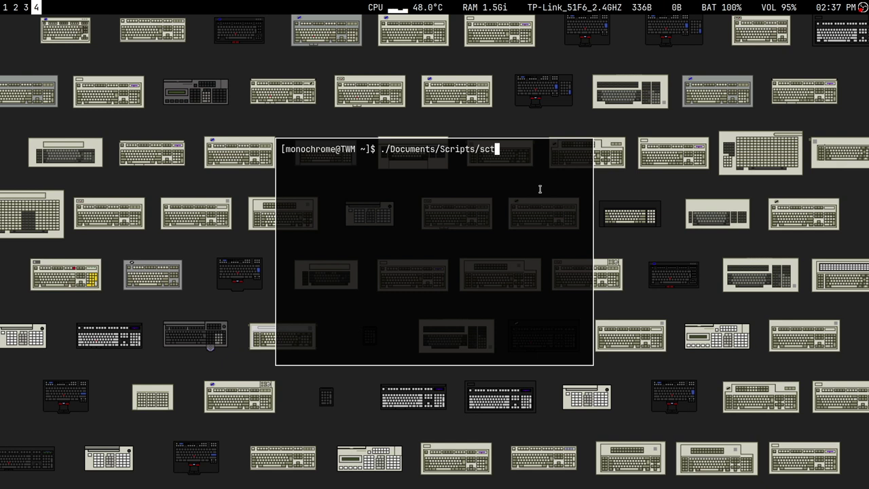
pyautogui.press('Tab')
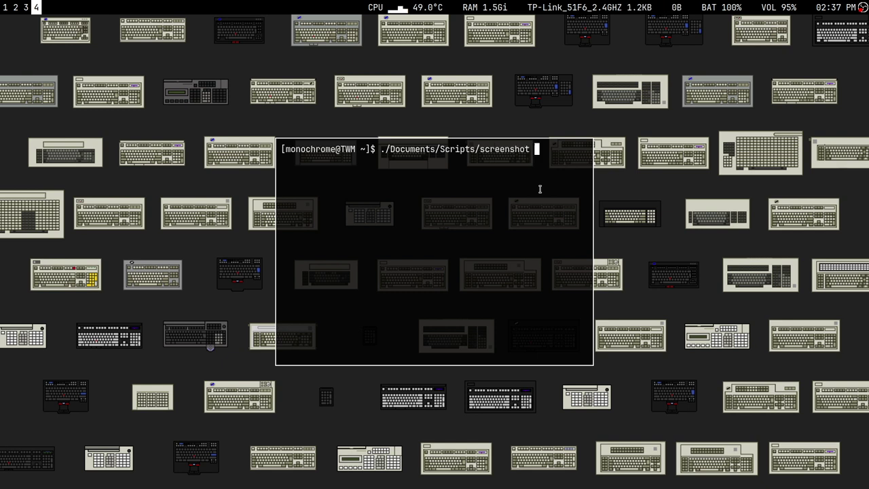
pyautogui.write('-f')
pyautogui.press('Return')
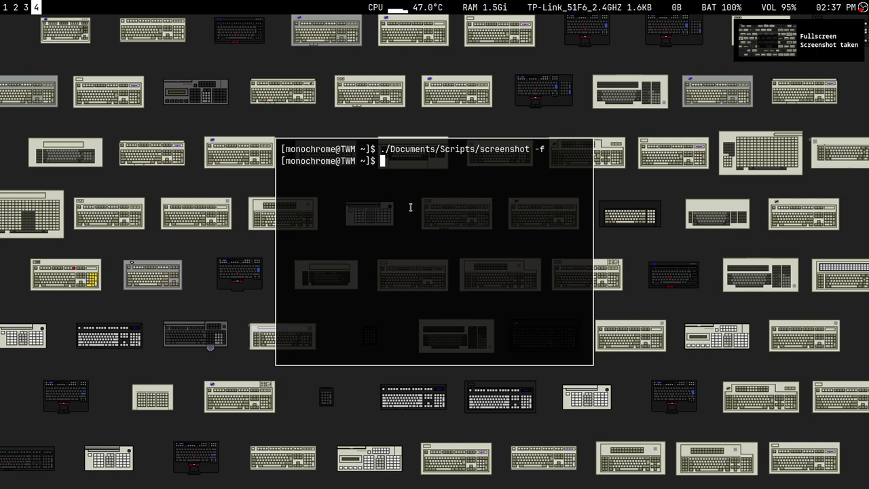
# Capture a dragged screen region with the script's -s mode, then close the floating terminal.
pyautogui.click(804, 54)
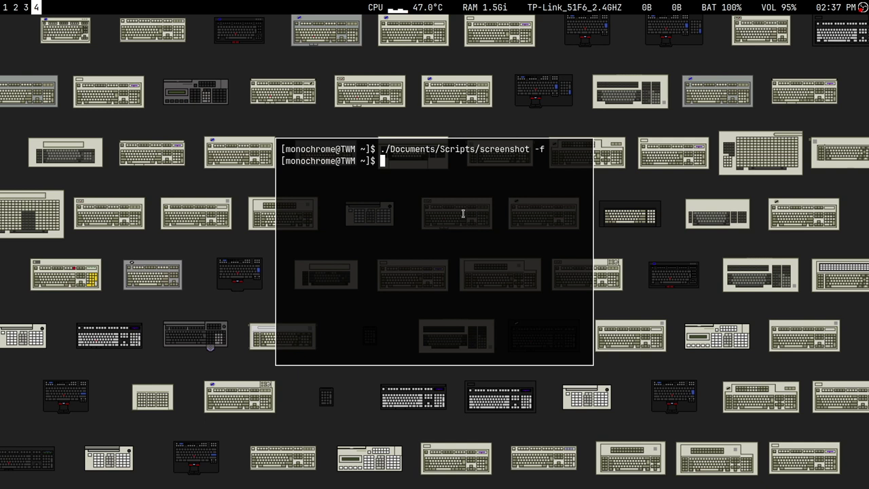
pyautogui.press('Up')
pyautogui.press('Up')
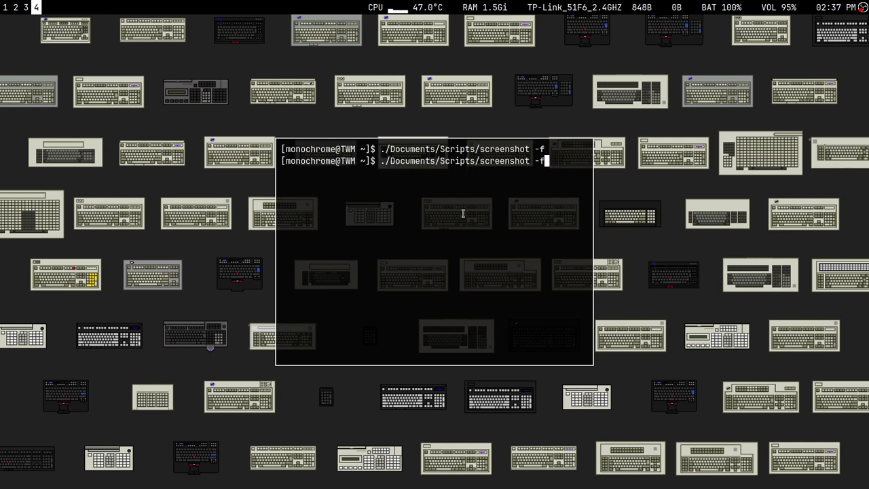
pyautogui.press('Return')
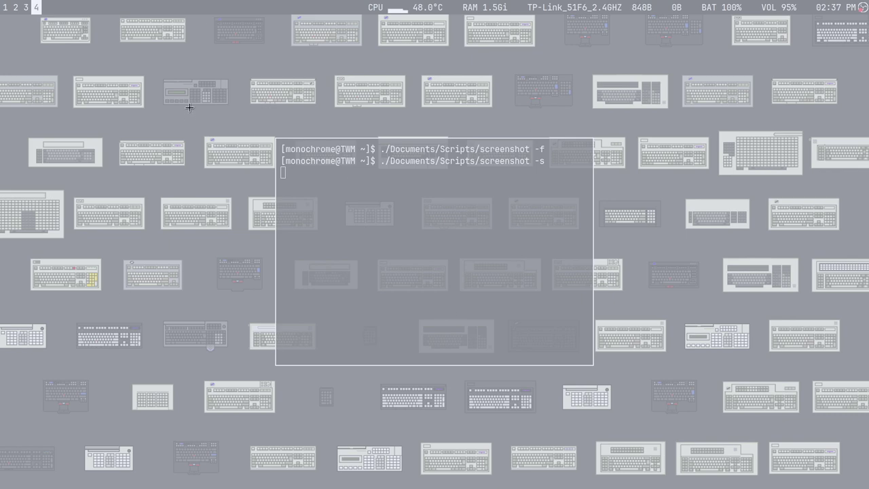
pyautogui.moveTo(186, 97); pyautogui.dragTo(503, 414)
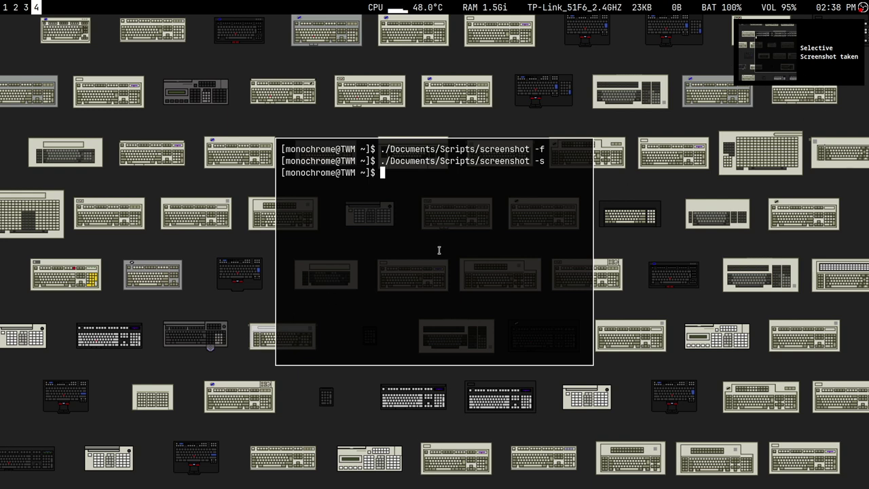
pyautogui.hotkey('ctrl', 'd')
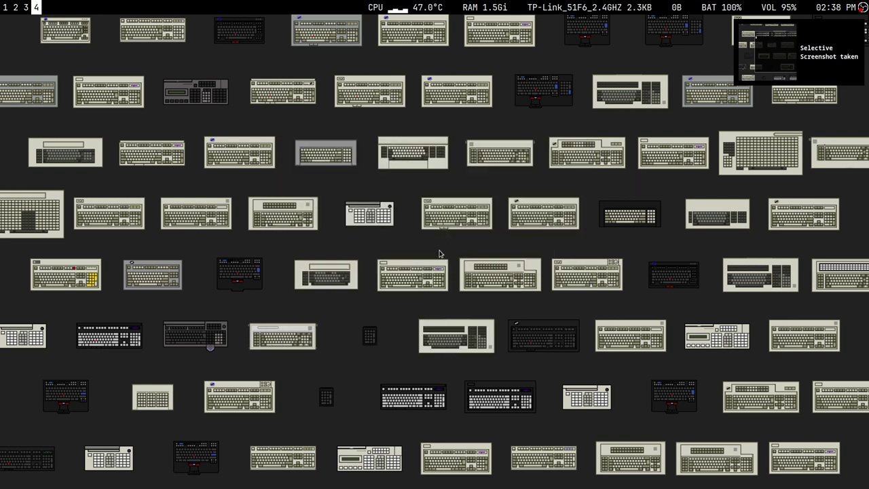
# Back on workspace 1, list the Scripts folder and read the swaybg --help image and mode options.
pyautogui.press('super+1')
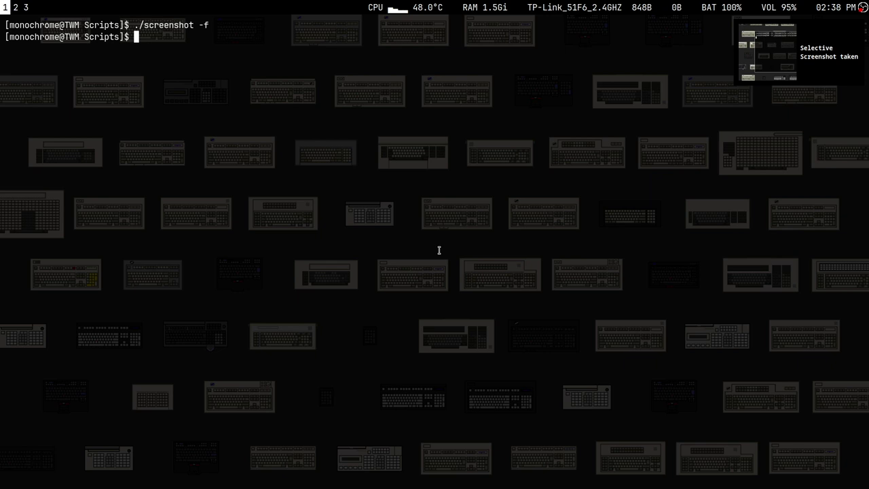
pyautogui.write('ls')
pyautogui.press('Return')
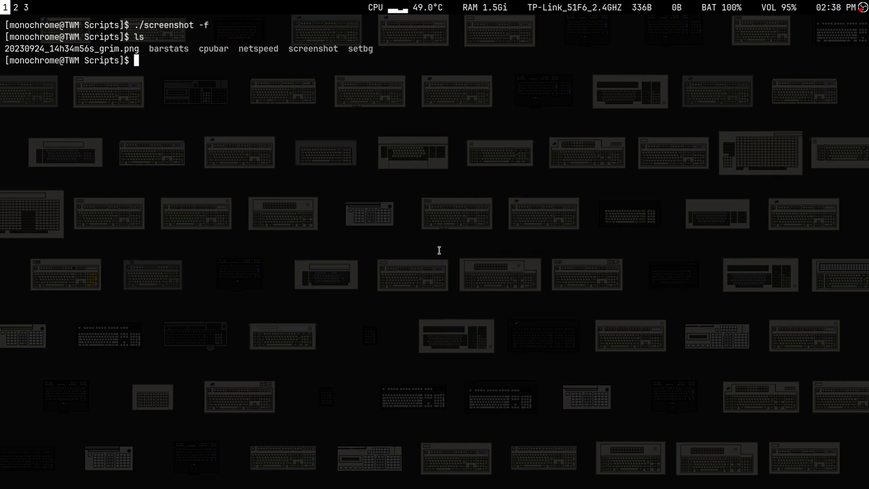
pyautogui.write('swaybg --help')
pyautogui.press('Return')
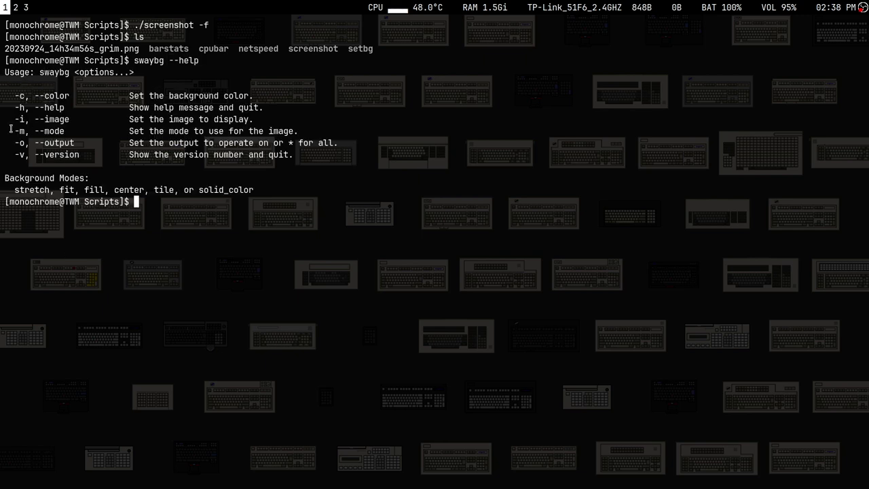
pyautogui.moveTo(15, 119); pyautogui.dragTo(74, 114)
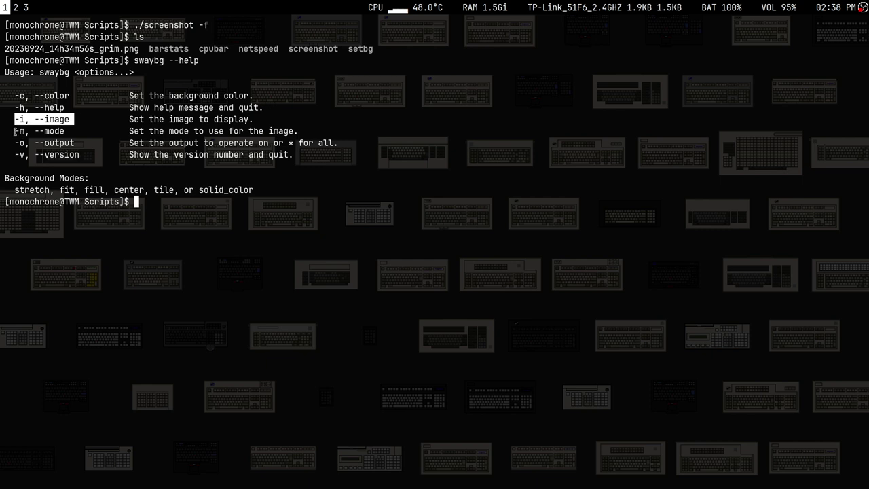
pyautogui.moveTo(14, 131); pyautogui.dragTo(99, 131)
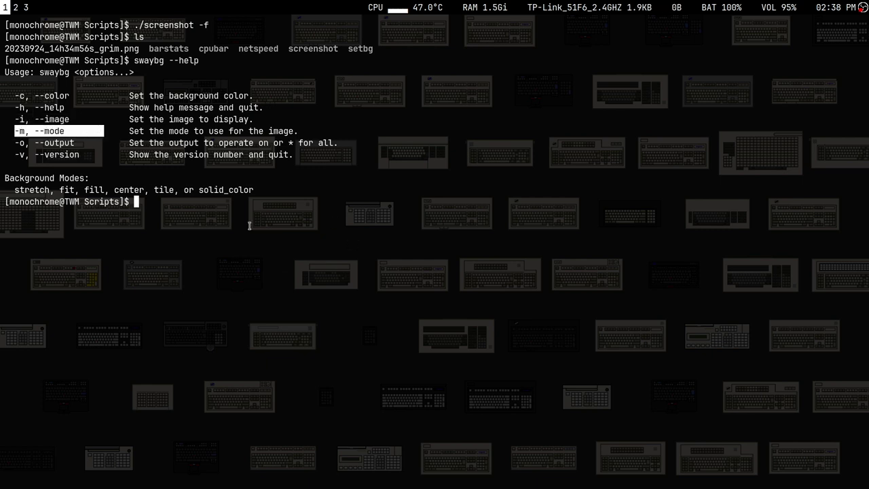
# Rerun the swaybg help command with the -m mode flag added.
pyautogui.press('Up')
pyautogui.press('BackSpace')
pyautogui.press('BackSpace')
pyautogui.press('BackSpace')
pyautogui.press('BackSpace')
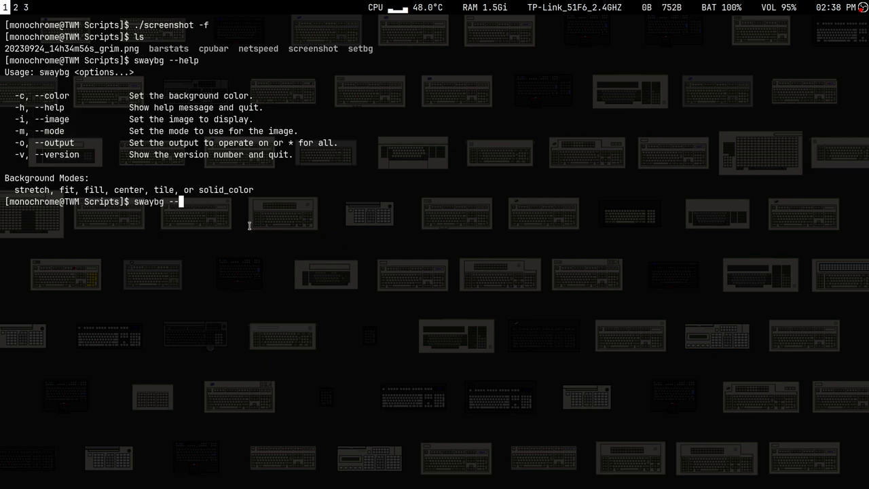
pyautogui.press('BackSpace')
pyautogui.press('BackSpace')
pyautogui.write('-m --help')
pyautogui.press('Return')
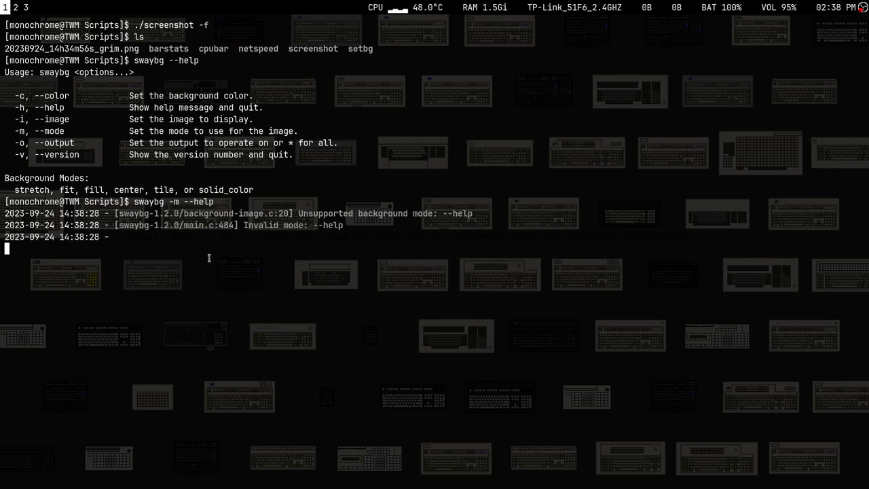
# Abort swaybg, clear the screen after mistyping clear, and begin typing man swaybg.
pyautogui.hotkey('ctrl', 'c')
pyautogui.write('lecar')
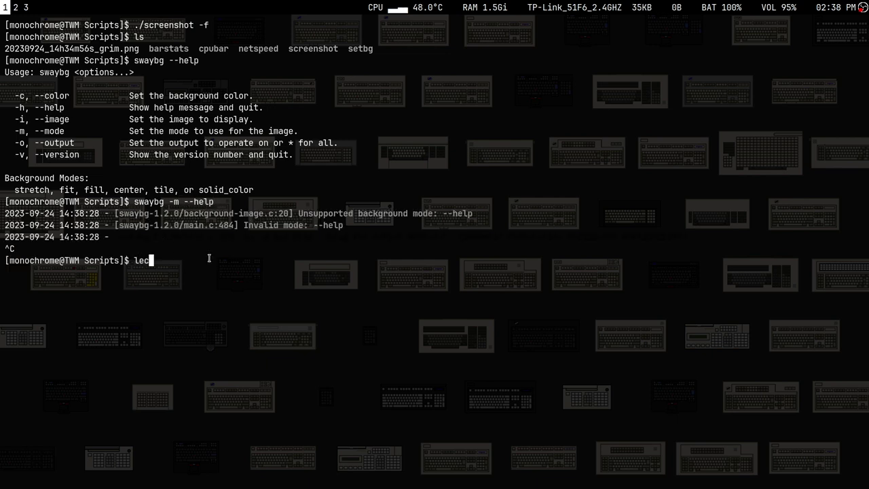
pyautogui.press('Return')
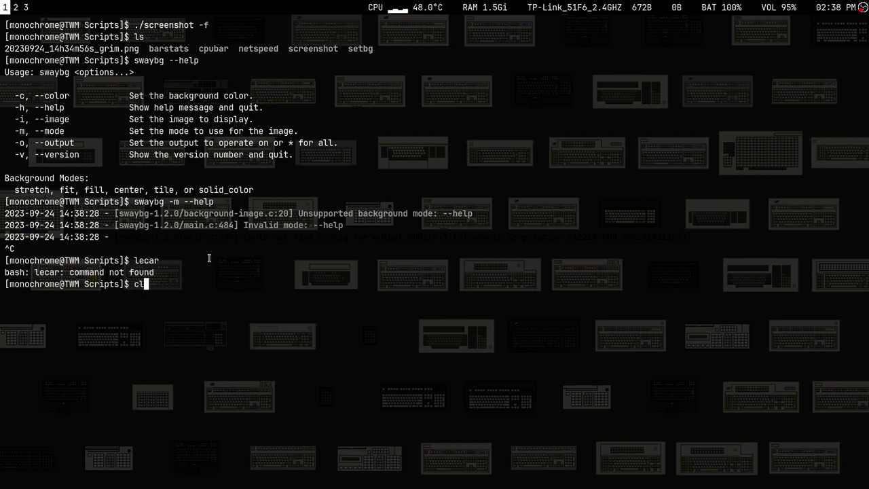
pyautogui.hotkey('ctrl', 'l')
pyautogui.write('man swaybg')
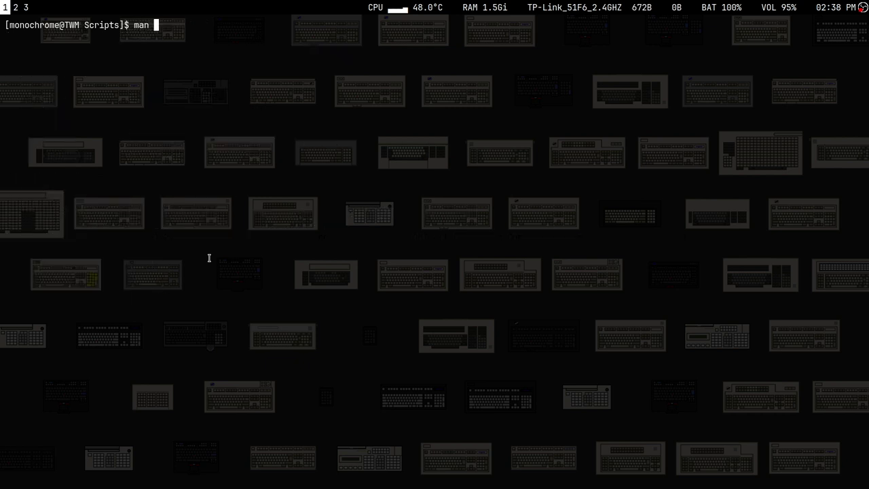
pyautogui.press('Return')
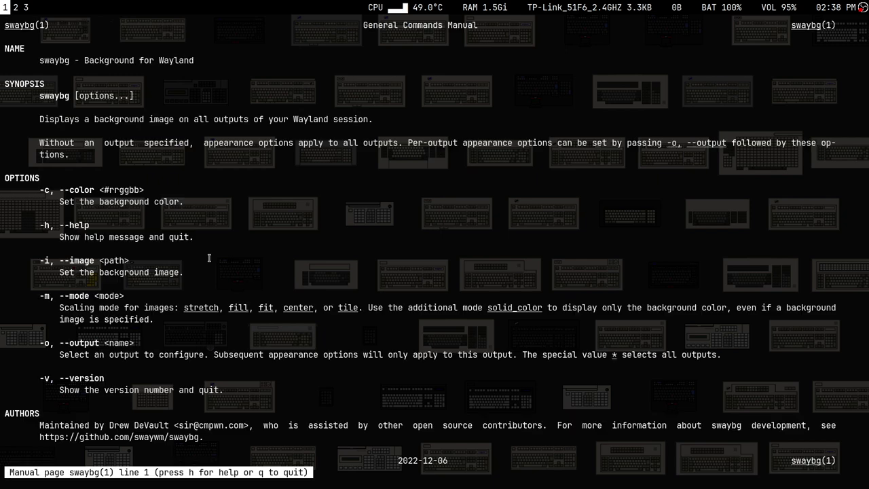
pyautogui.scroll(-2, 245, 250)
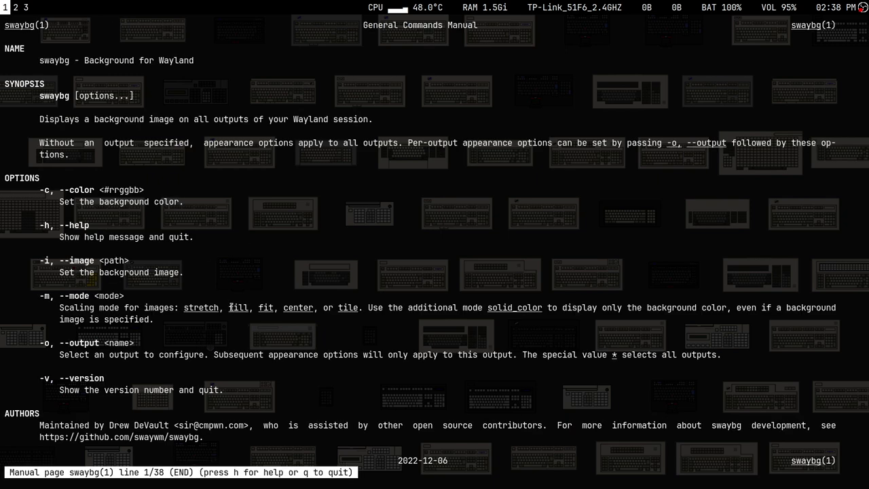
pyautogui.moveTo(577, 388); pyautogui.dragTo(149, 311)
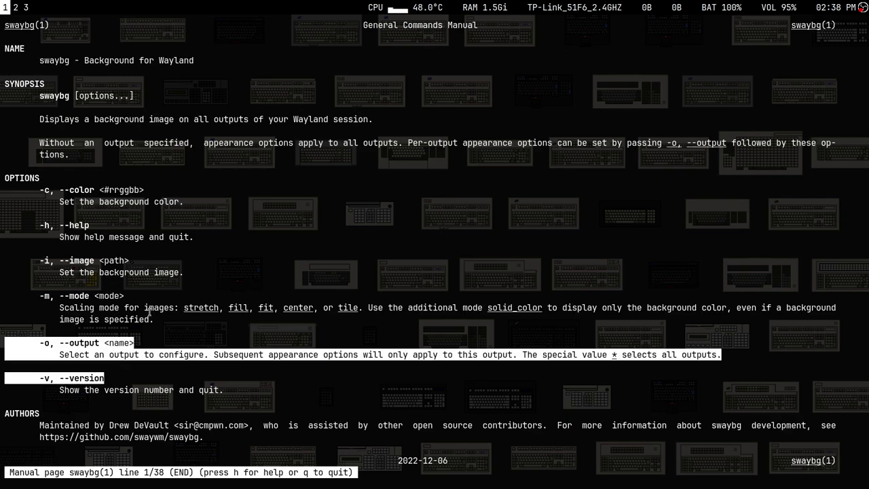
pyautogui.click(148, 311)
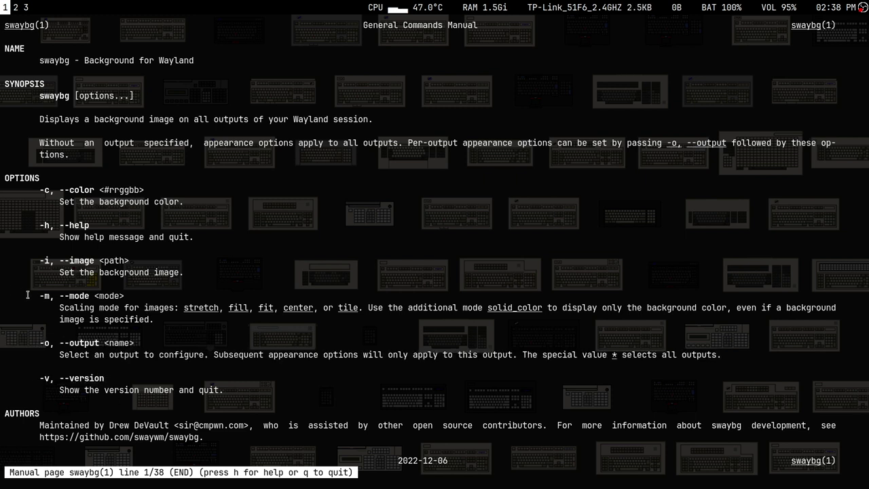
pyautogui.moveTo(28, 294); pyautogui.dragTo(6, 296)
pyautogui.moveTo(239, 307); pyautogui.dragTo(174, 308)
pyautogui.moveTo(286, 308); pyautogui.dragTo(383, 307)
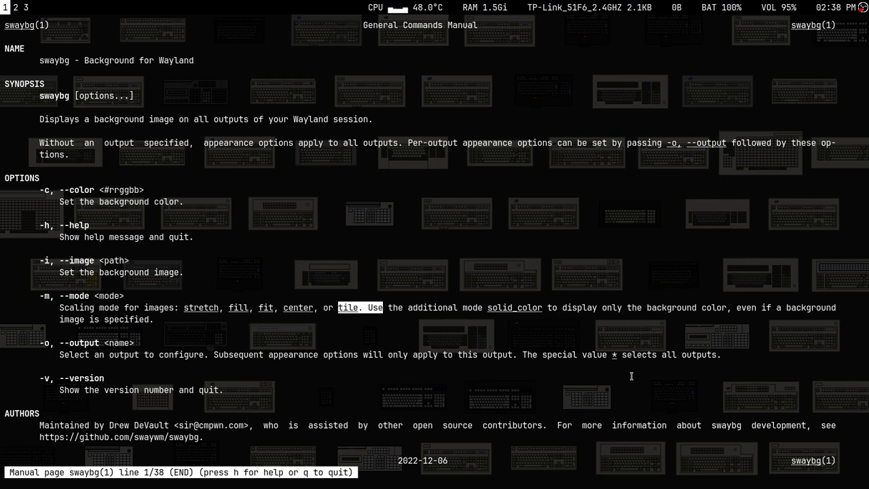
pyautogui.hotkey('shift', 'z')
pyautogui.press('Escape')
pyautogui.press('Escape')
pyautogui.press('Escape')
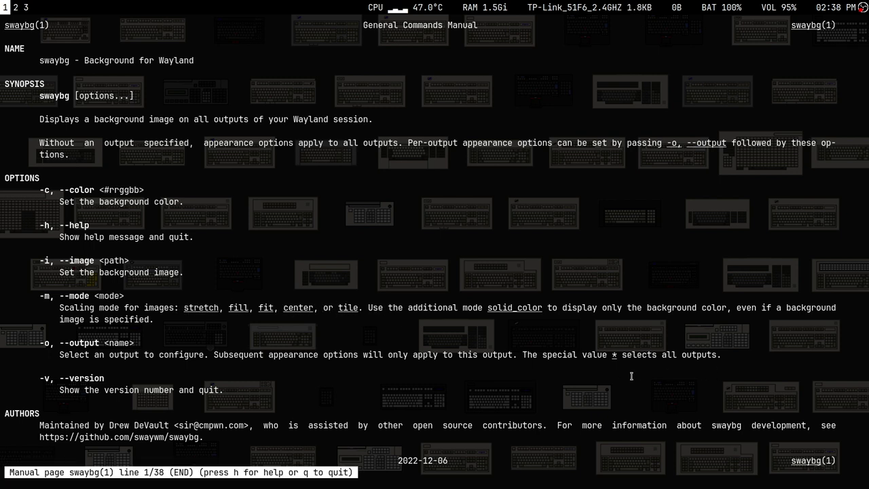
pyautogui.write('qclear')
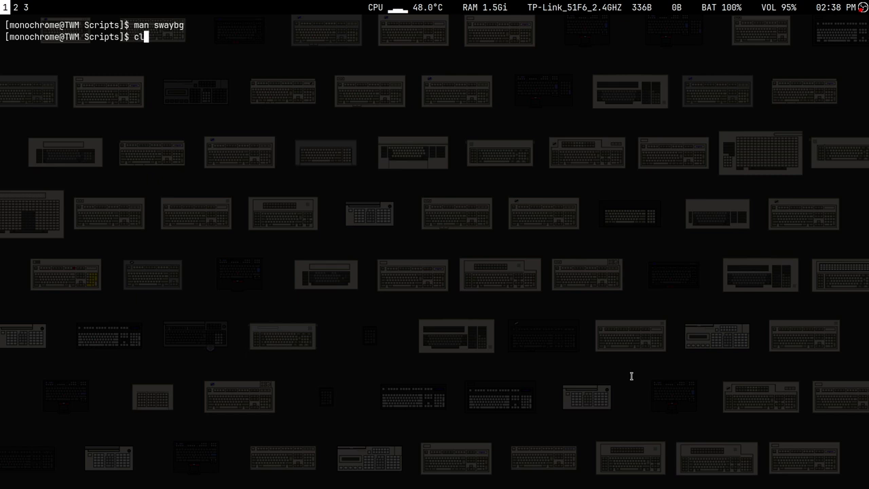
pyautogui.press('Return')
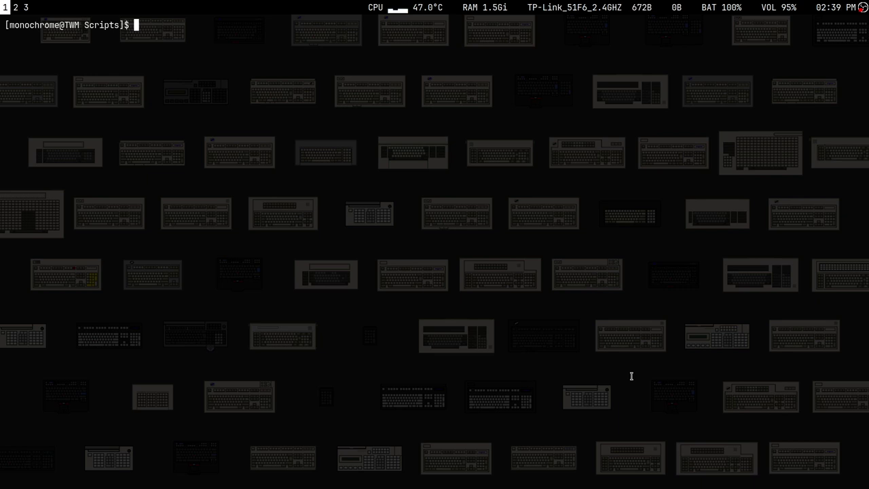
pyautogui.write('clear')
pyautogui.press('Return')
# Open the setbg script in Neovim and look over its setwall function.
pyautogui.write('nvim setbg')
pyautogui.press('Return')
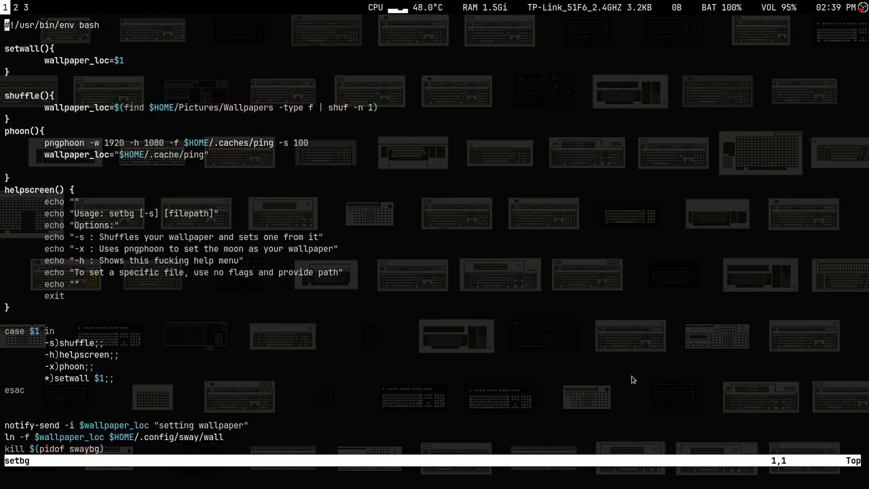
pyautogui.scroll(-10, 281, 261)
pyautogui.scroll(7, 281, 261)
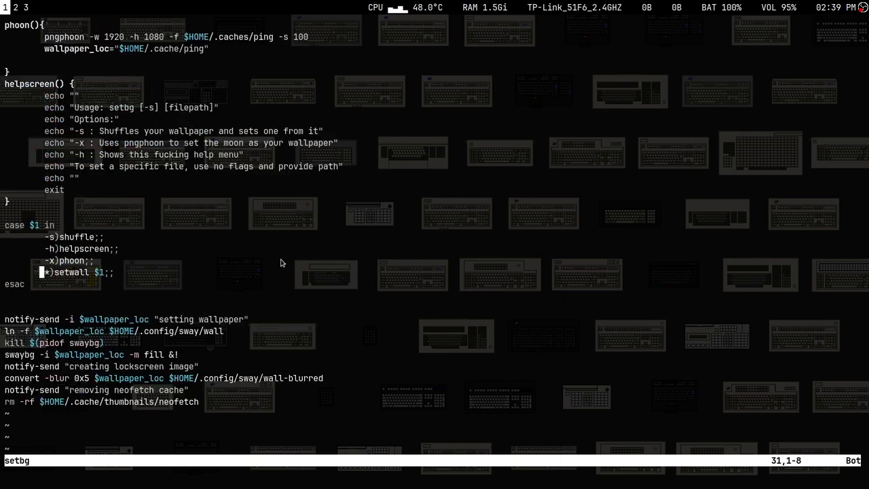
pyautogui.scroll(-3, 282, 261)
pyautogui.scroll(6, 282, 261)
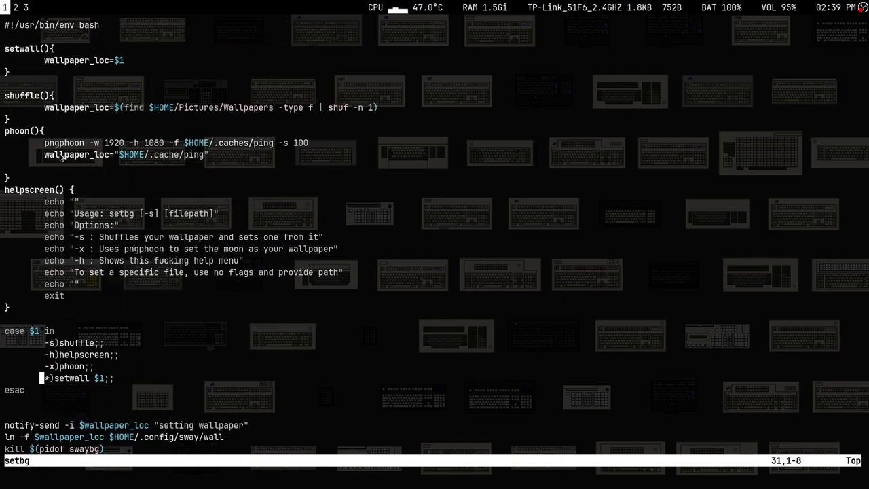
pyautogui.moveTo(9, 49); pyautogui.dragTo(46, 51)
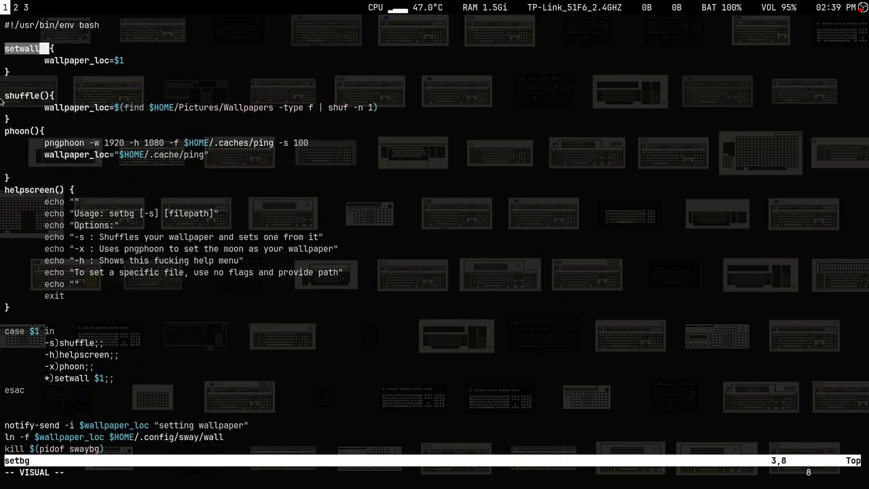
pyautogui.moveTo(2, 129); pyautogui.dragTo(2, 129)
pyautogui.scroll(-4, 3, 129)
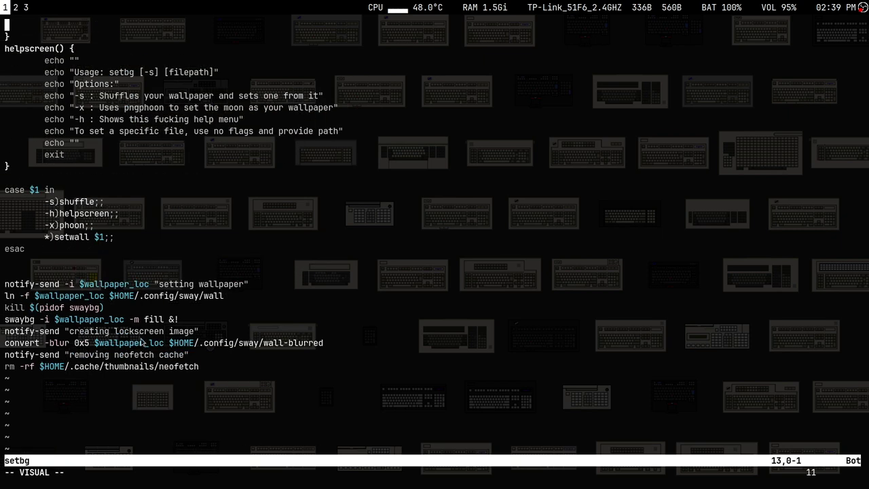
pyautogui.scroll(4, 183, 334)
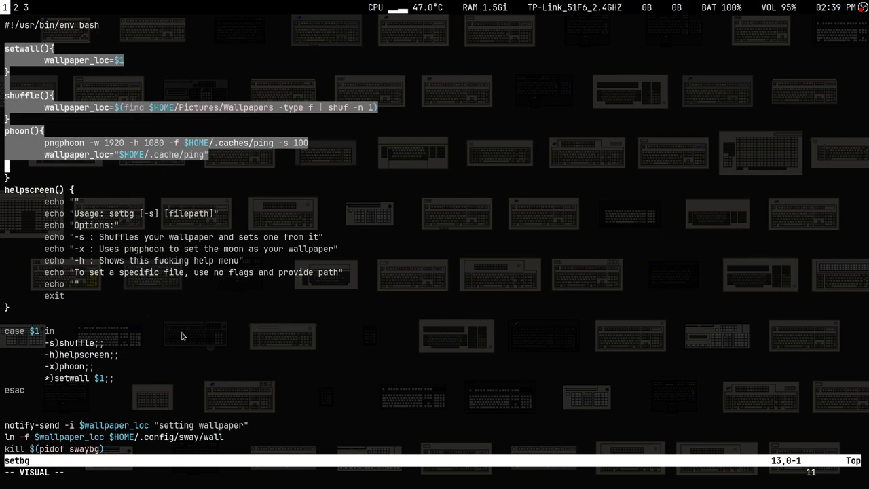
# Put the cursor on setwall's $1 argument and open a second terminal beside Neovim.
pyautogui.click(21, 51)
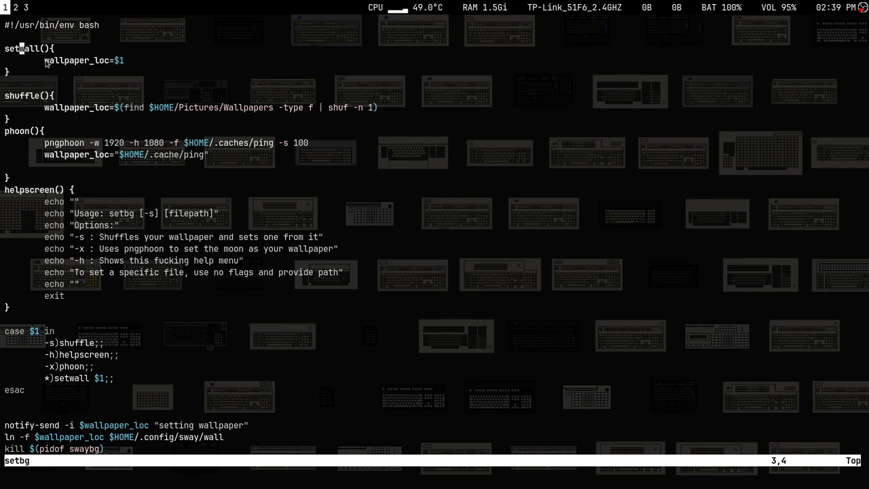
pyautogui.click(120, 63)
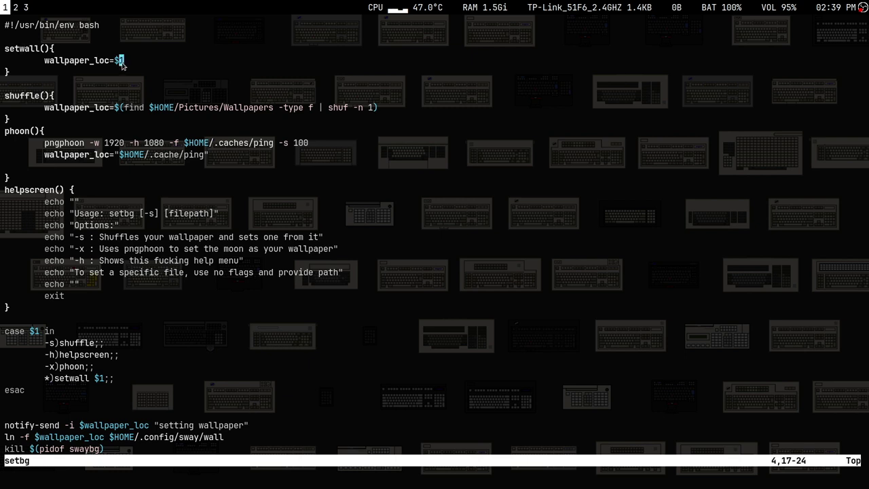
pyautogui.press('super+Return')
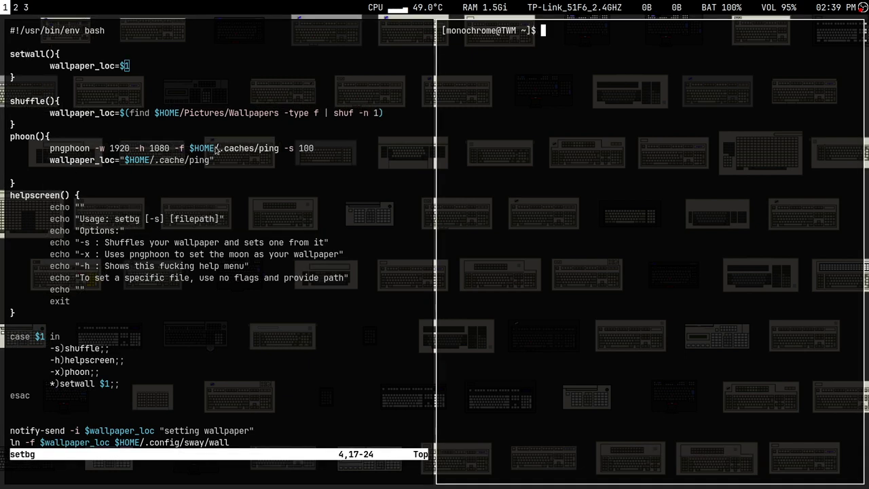
# Type a scratch 'neofetch arst' example and compare it with the setwall $1 line.
pyautogui.write('$1')
pyautogui.press('BackSpace')
pyautogui.press('BackSpace')
pyautogui.write('neofetch ')
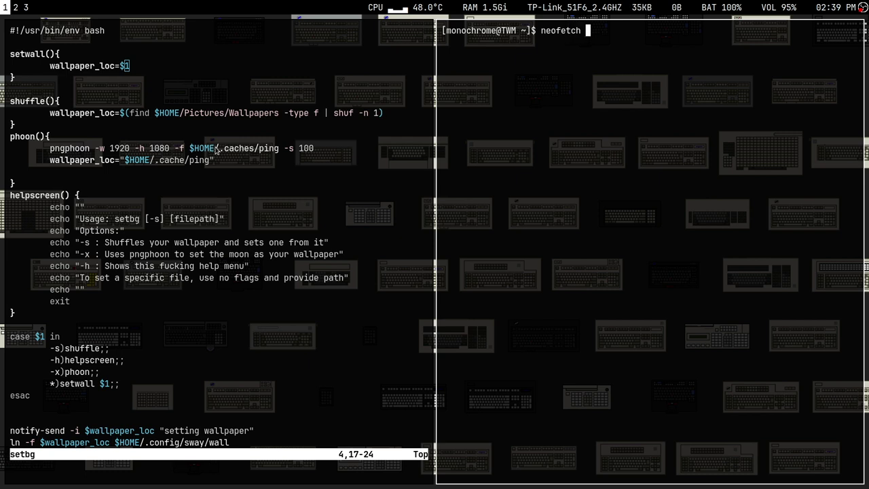
pyautogui.write('arst')
pyautogui.moveTo(588, 30); pyautogui.dragTo(714, 31)
pyautogui.write('$+() arst')
pyautogui.click(685, 60)
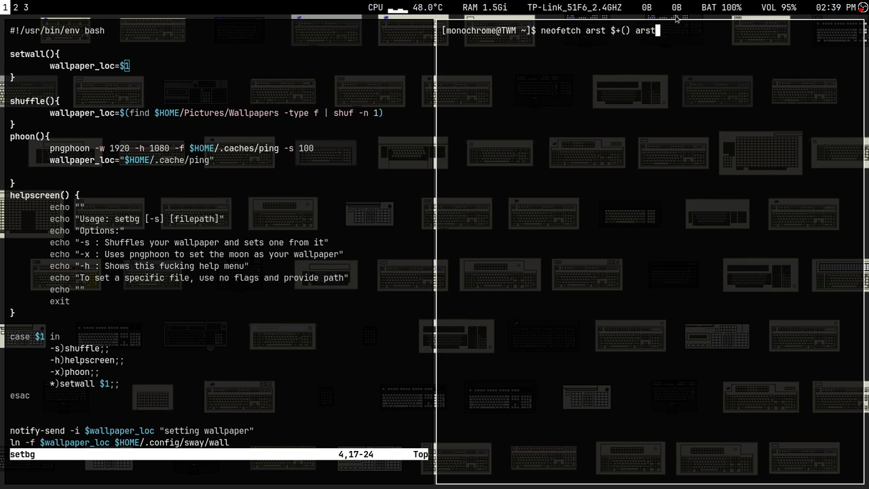
pyautogui.moveTo(542, 30); pyautogui.dragTo(715, 25)
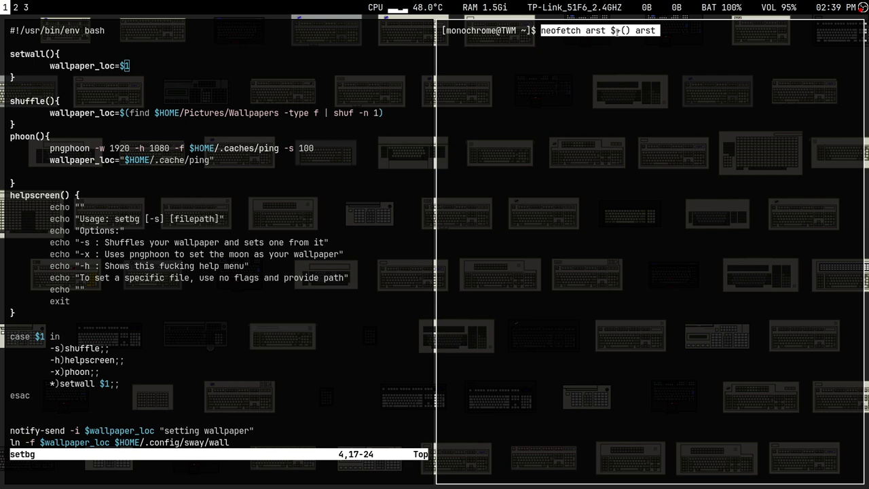
pyautogui.click(573, 30)
pyautogui.moveTo(592, 31); pyautogui.dragTo(612, 31)
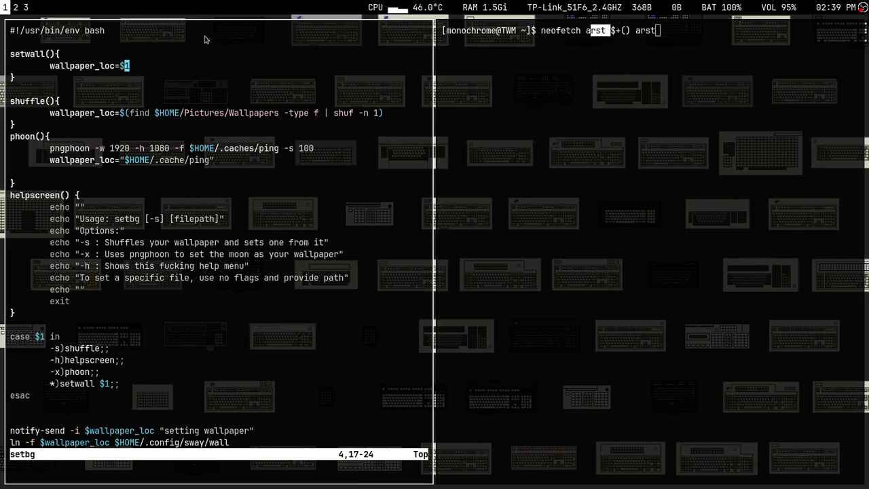
pyautogui.moveTo(61, 69); pyautogui.dragTo(163, 71)
pyautogui.press('Escape')
pyautogui.click(656, 137)
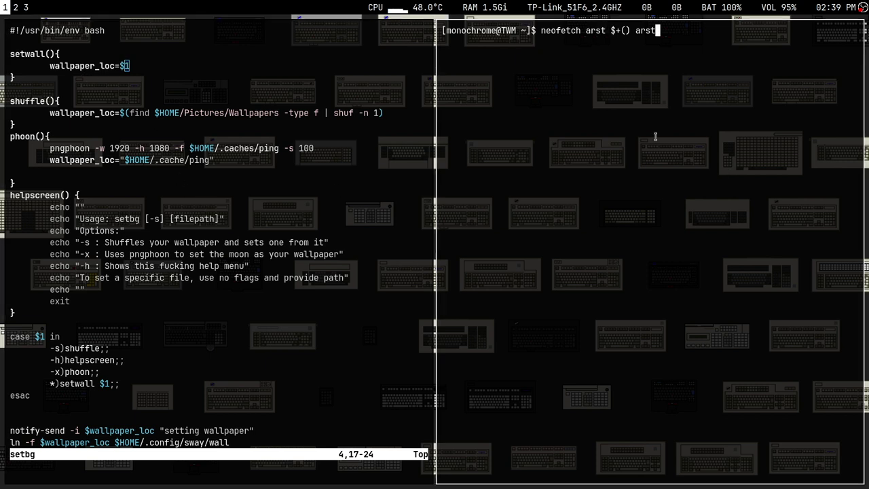
# Cancel the scratch command and type setbg arst.png at a fresh prompt without running it.
pyautogui.hotkey('ctrl', 'c')
pyautogui.write('setbg')
pyautogui.press('BackSpace')
pyautogui.press('BackSpace')
pyautogui.write('bm')
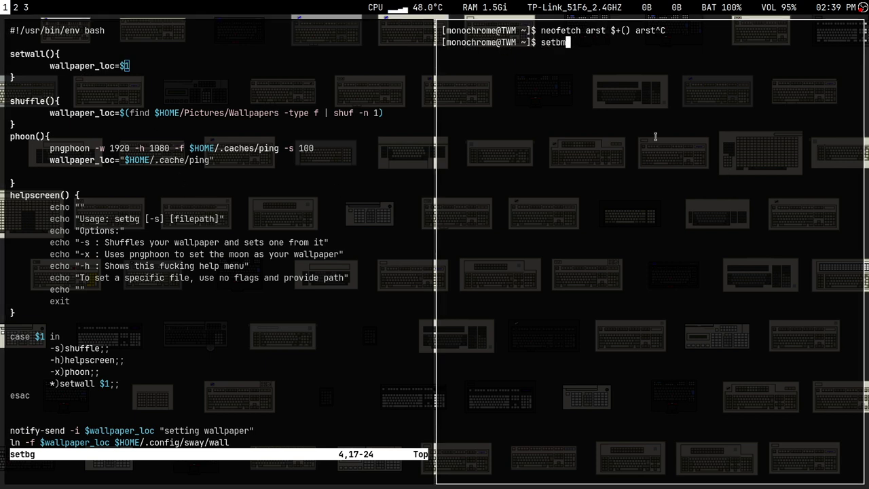
pyautogui.press('BackSpace')
pyautogui.write('g arst.png')
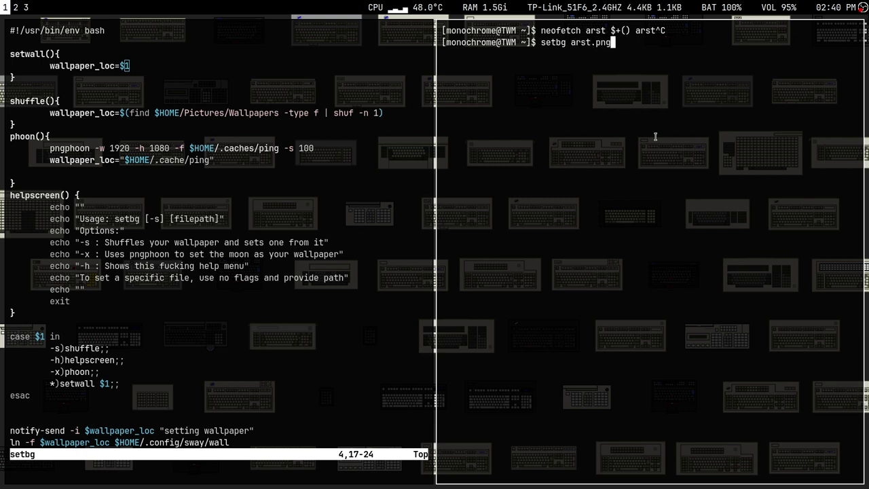
# Highlight the wallpaper_loc=$1 line and the Pictures/Wallpapers path in the shuffle function.
pyautogui.moveTo(570, 42); pyautogui.dragTo(615, 42)
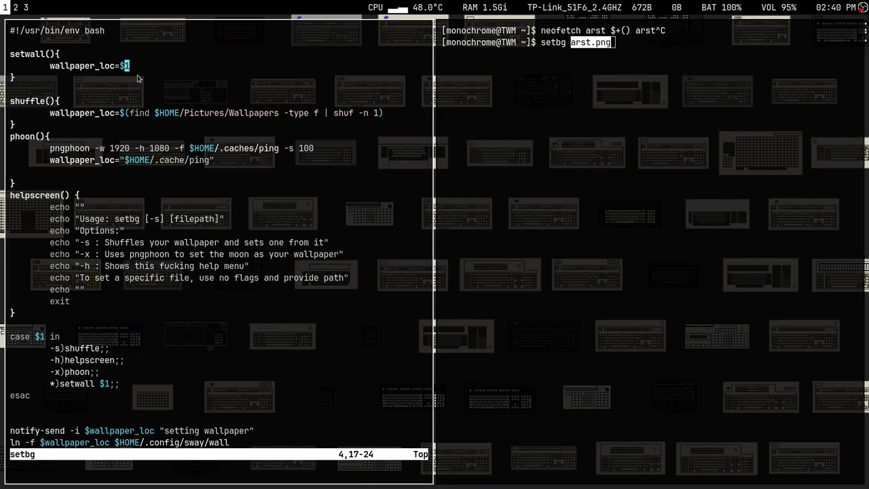
pyautogui.tripleClick(57, 66)
pyautogui.click(207, 55)
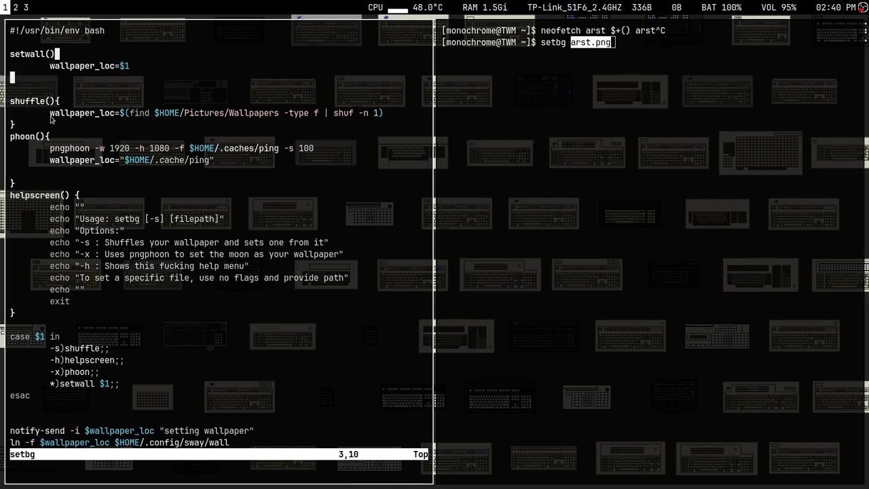
pyautogui.moveTo(51, 114); pyautogui.dragTo(114, 116)
pyautogui.click(190, 114)
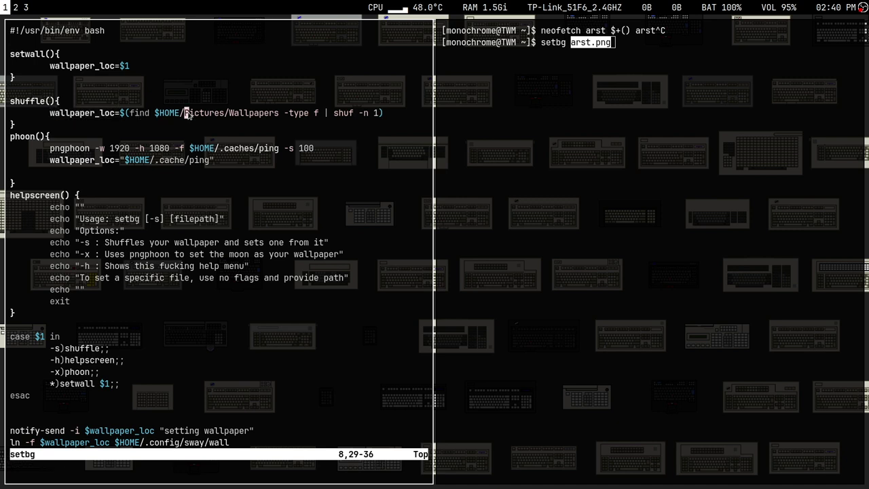
pyautogui.click(247, 114)
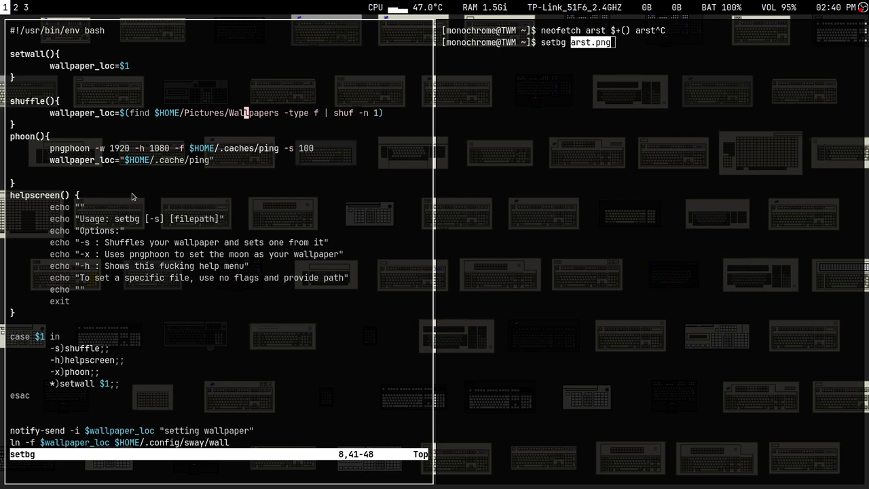
# Select the phoon function and its two inner lines in setbg.
pyautogui.scroll(-1, 45, 160)
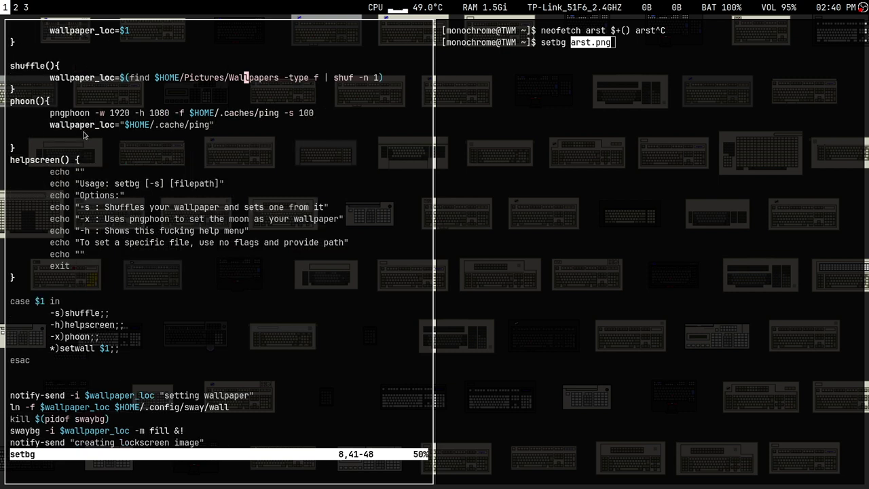
pyautogui.moveTo(38, 148); pyautogui.dragTo(14, 103)
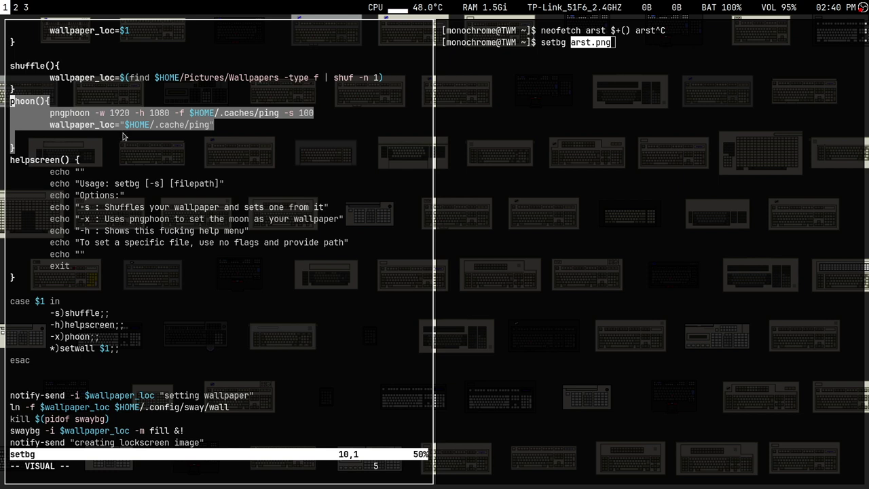
pyautogui.click(82, 90)
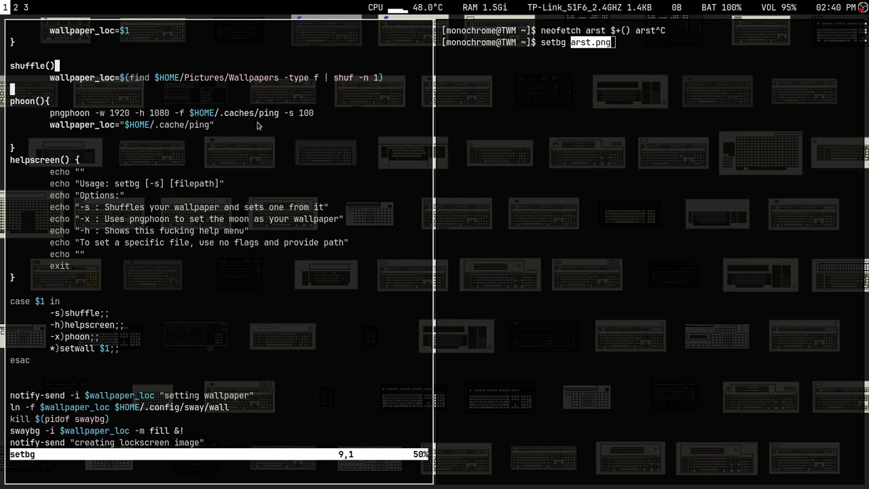
pyautogui.moveTo(44, 116); pyautogui.dragTo(333, 128)
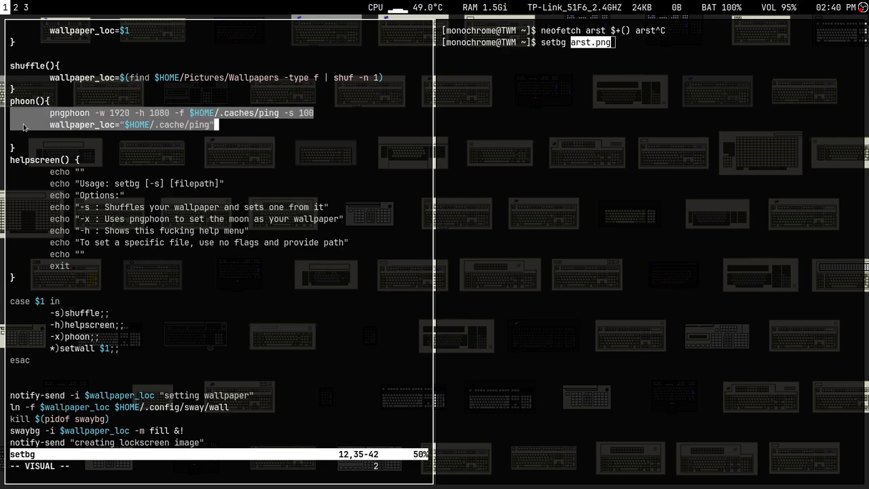
pyautogui.scroll(-1, 23, 127)
pyautogui.scroll(-1, 274, 239)
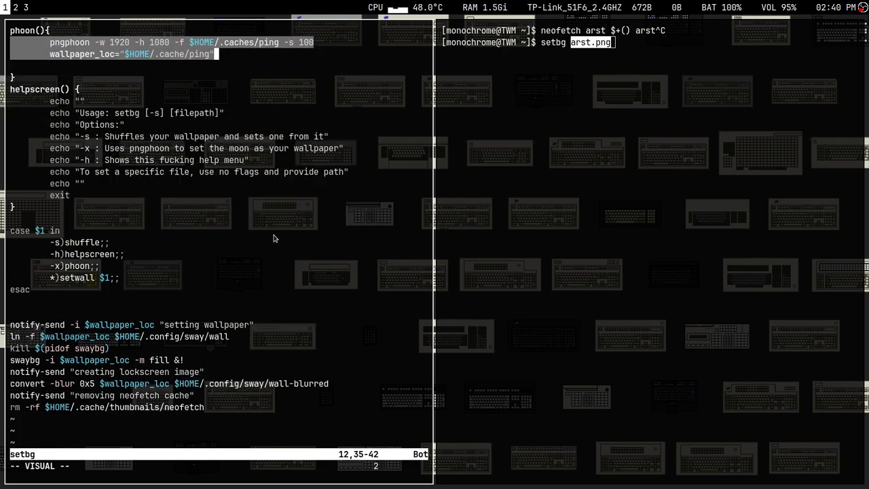
pyautogui.scroll(-5, 275, 238)
pyautogui.scroll(1, 274, 238)
pyautogui.click(146, 123)
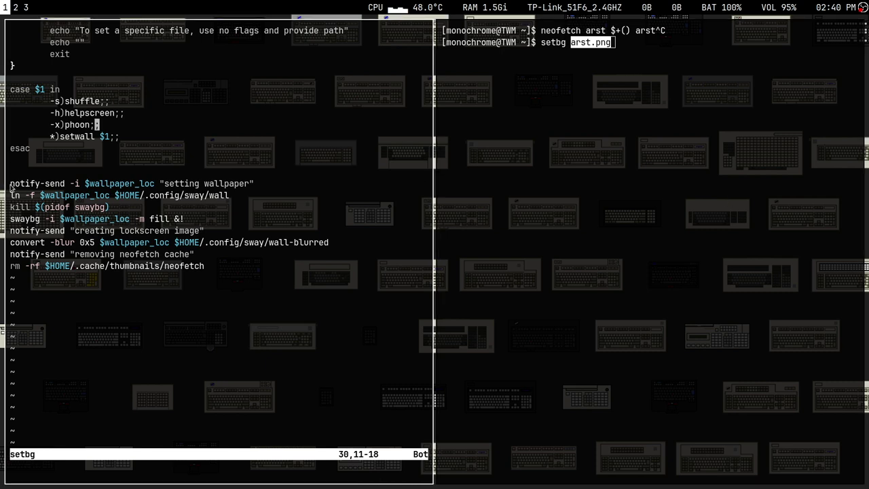
# Highlight the notify-send, ln and kill lines, then erase the pending setbg arst.png command.
pyautogui.moveTo(10, 187); pyautogui.dragTo(253, 186)
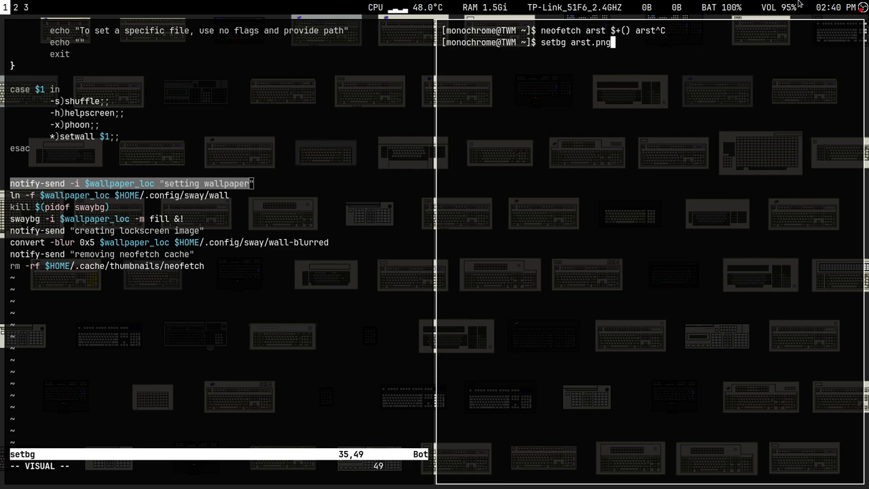
pyautogui.moveTo(225, 132)
pyautogui.moveTo(12, 195); pyautogui.dragTo(231, 196)
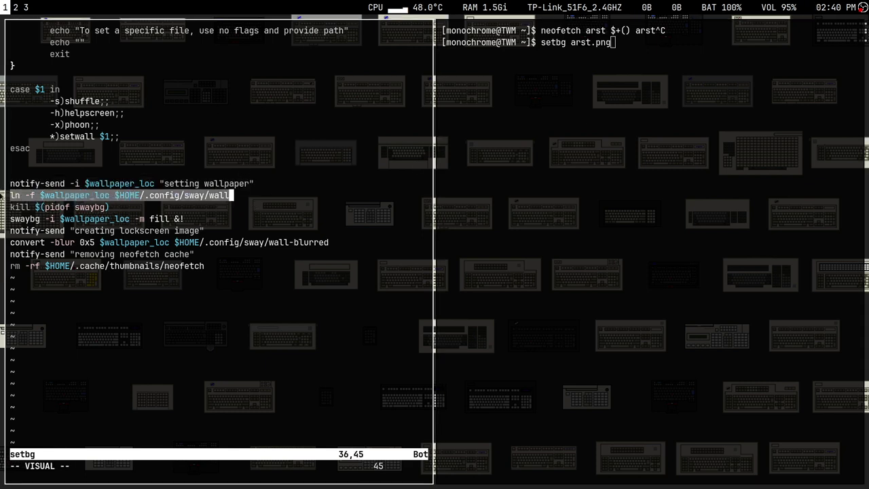
pyautogui.moveTo(42, 198); pyautogui.dragTo(227, 198)
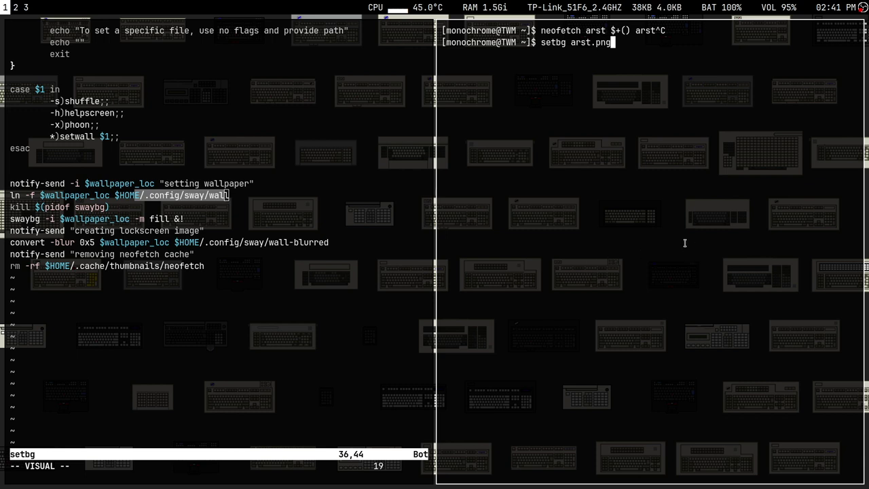
pyautogui.press('BackSpace')
pyautogui.press('BackSpace')
pyautogui.press('BackSpace')
pyautogui.press('BackSpace')
pyautogui.press('BackSpace')
pyautogui.press('BackSpace')
pyautogui.press('BackSpace')
pyautogui.press('BackSpace')
pyautogui.press('BackSpace')
pyautogui.press('BackSpace')
pyautogui.press('BackSpace')
pyautogui.press('BackSpace')
pyautogui.press('BackSpace')
pyautogui.press('BackSpace')
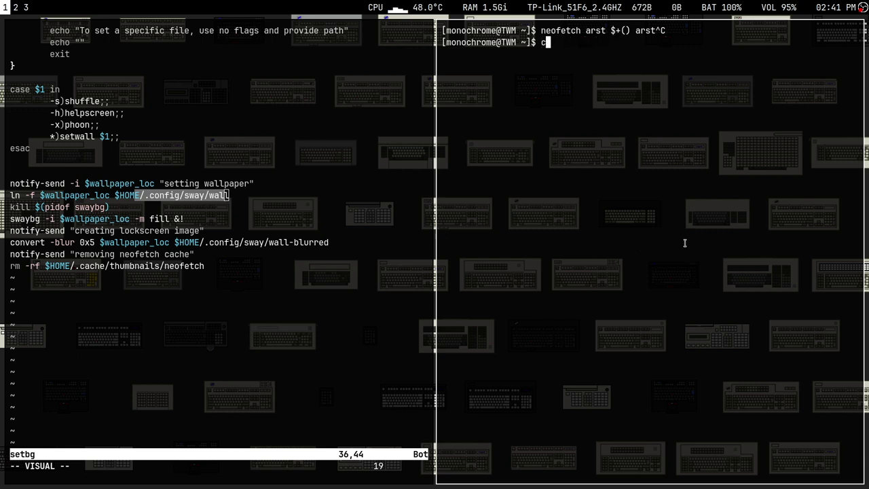
# Open ~/.config/sway/config in Neovim through the netrw folder listing.
pyautogui.write('nvim .confi')
pyautogui.press('BackSpace')
pyautogui.press('BackSpace')
pyautogui.press('BackSpace')
pyautogui.write('nfig/sway/')
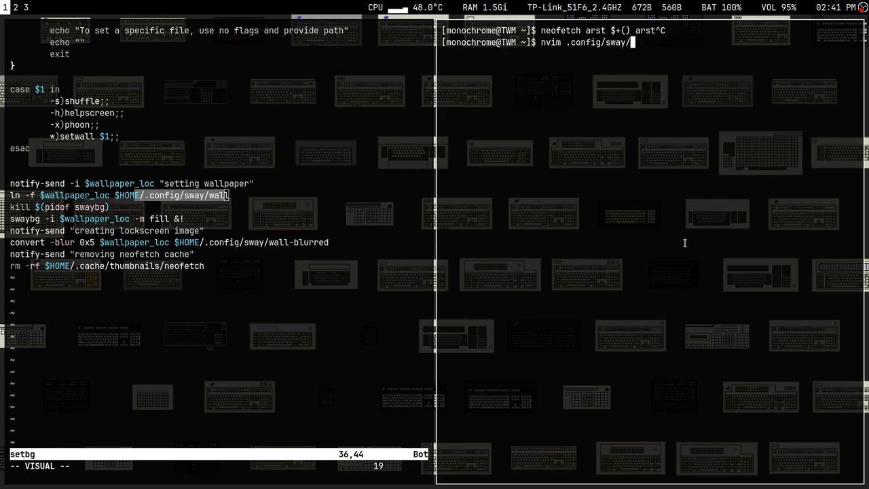
pyautogui.press('Return')
pyautogui.press('j')
pyautogui.press('j')
pyautogui.press('j')
pyautogui.press('Return')
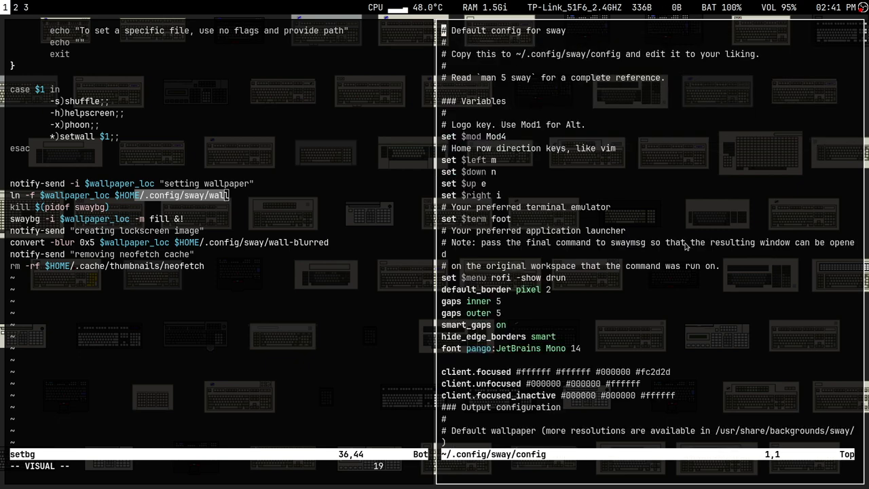
pyautogui.scroll(-7, 551, 174)
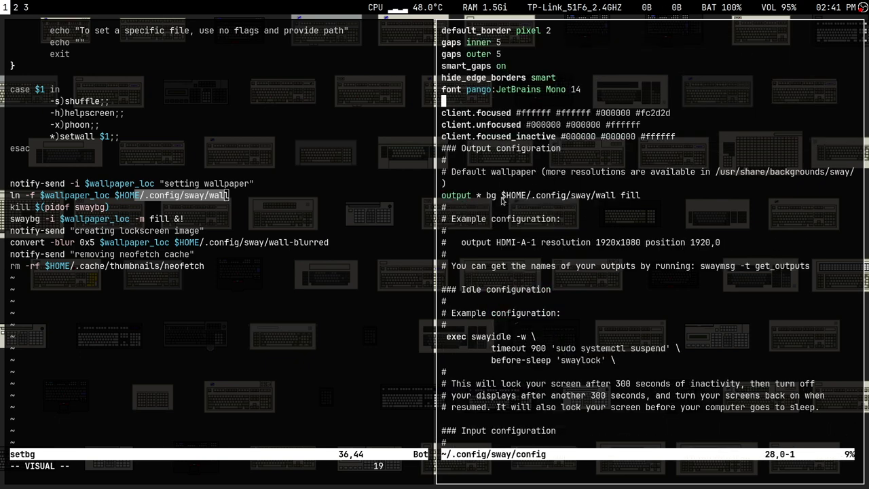
# Compare the output * bg $HOME/.config/sway/wall fill line with setbg's ln and pidof swaybg lines.
pyautogui.moveTo(478, 196); pyautogui.dragTo(493, 198)
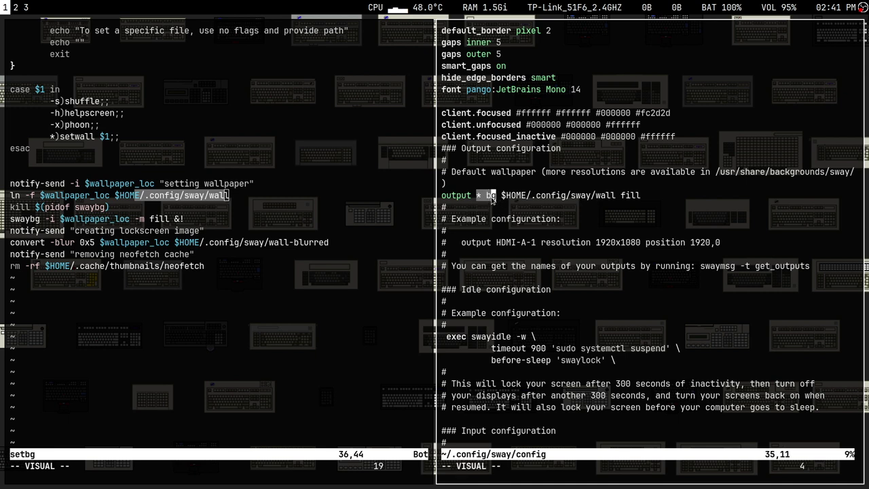
pyautogui.moveTo(638, 204); pyautogui.dragTo(503, 197)
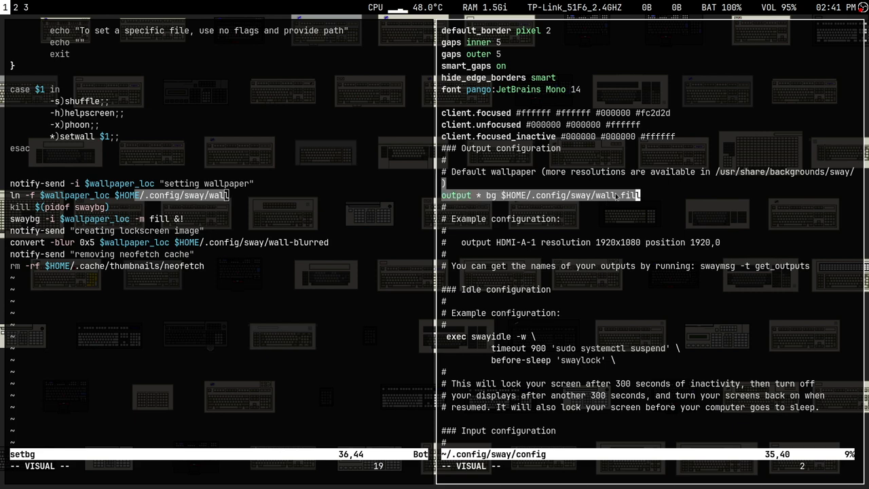
pyautogui.click(613, 195)
pyautogui.moveTo(13, 188)
pyautogui.mouseDown()
pyautogui.moveTo(247, 183)
pyautogui.moveTo(10, 197)
pyautogui.mouseUp()
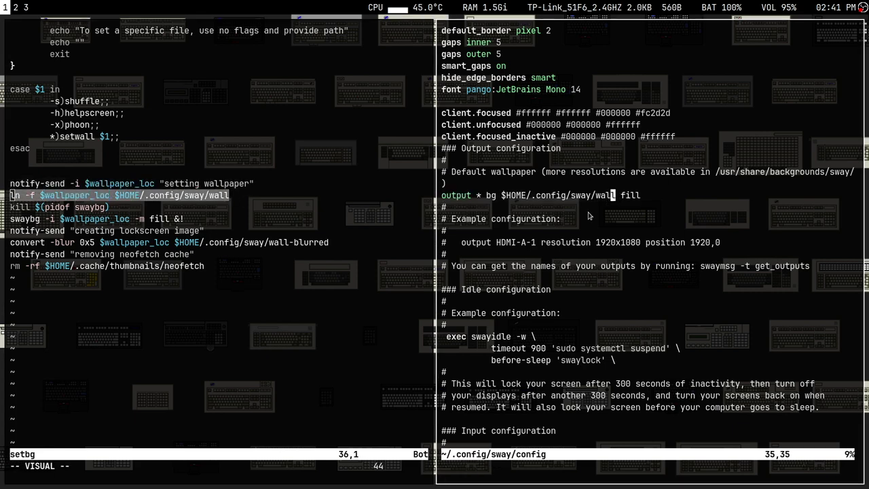
pyautogui.moveTo(645, 204); pyautogui.dragTo(250, 215)
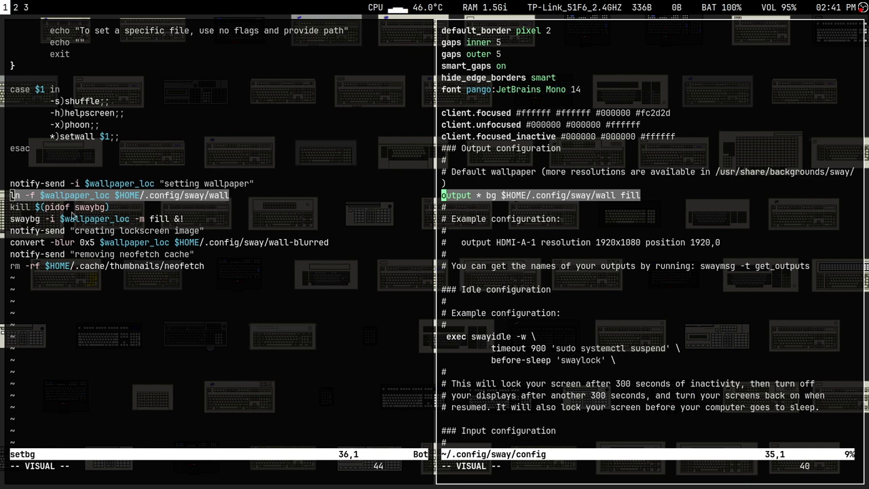
pyautogui.moveTo(42, 207); pyautogui.dragTo(2, 212)
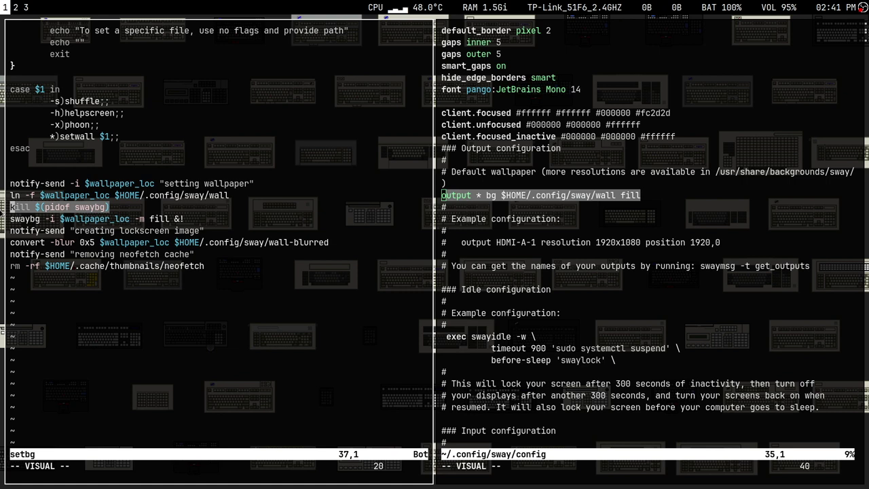
pyautogui.click(190, 208)
pyautogui.moveTo(12, 209); pyautogui.dragTo(107, 208)
pyautogui.moveTo(14, 221); pyautogui.dragTo(46, 224)
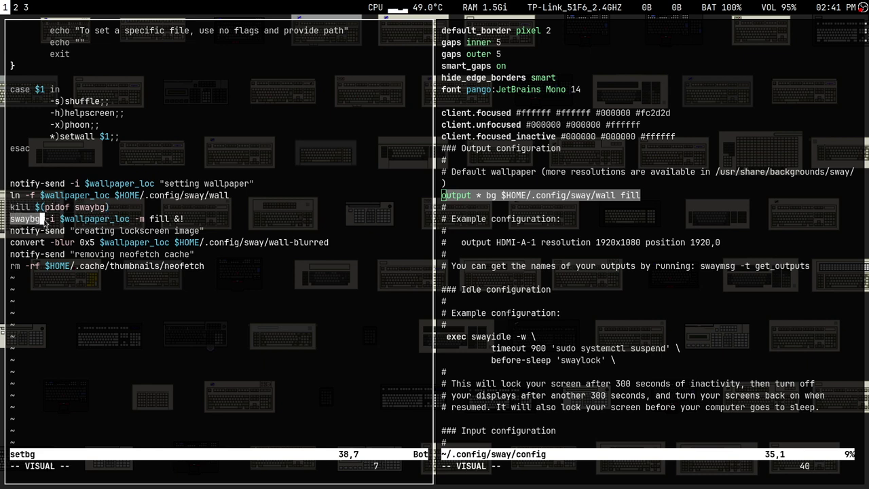
pyautogui.click(59, 224)
pyautogui.moveTo(90, 185); pyautogui.dragTo(136, 186)
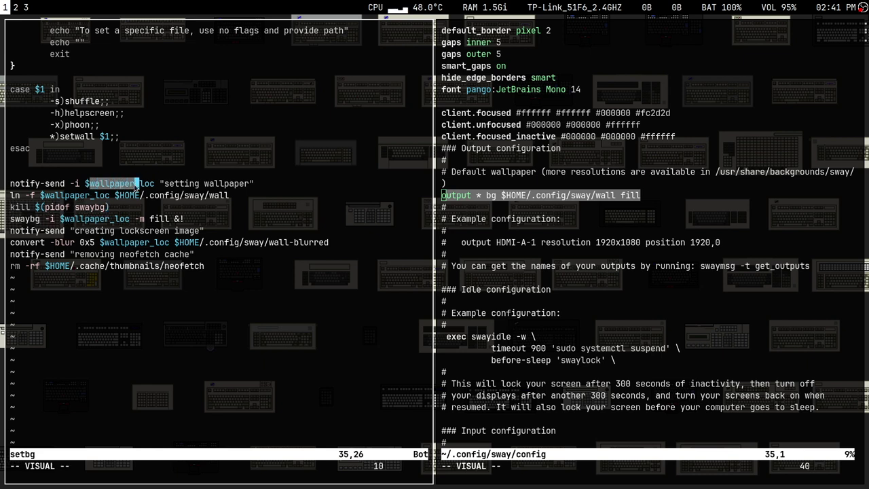
pyautogui.moveTo(66, 222); pyautogui.dragTo(163, 221)
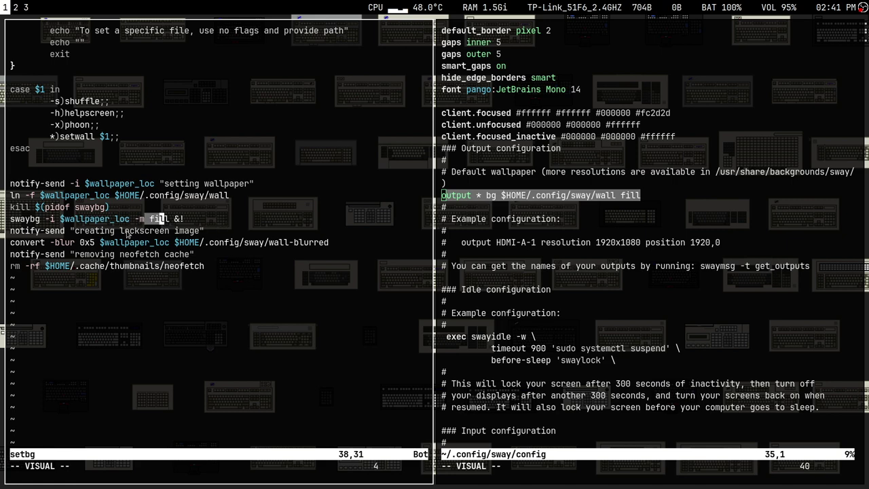
pyautogui.moveTo(14, 232); pyautogui.dragTo(248, 268)
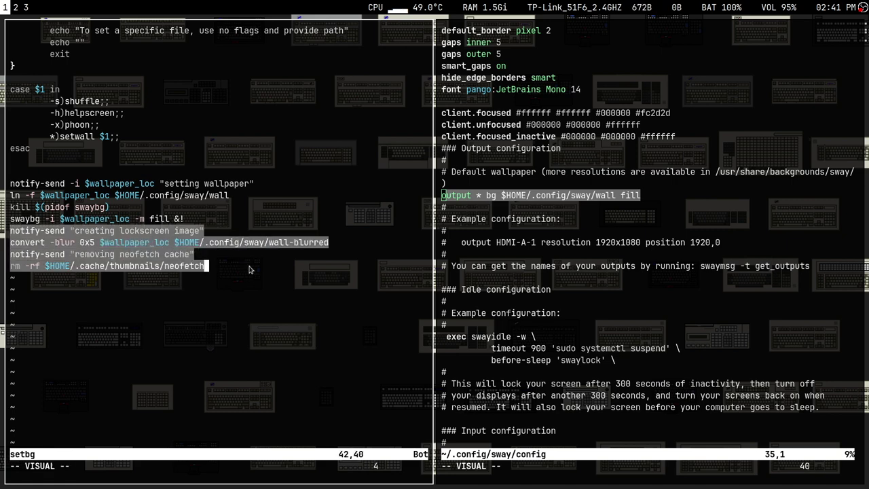
pyautogui.moveTo(202, 221); pyautogui.dragTo(17, 185)
pyautogui.click(267, 223)
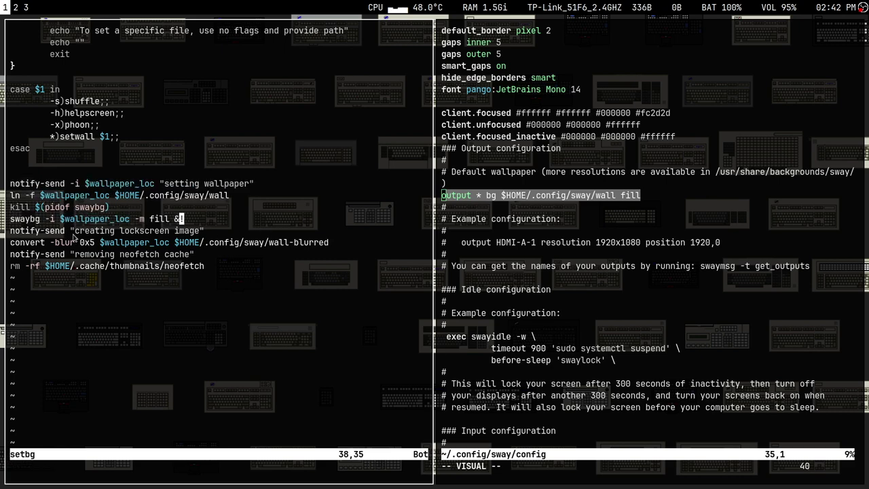
pyautogui.moveTo(72, 232); pyautogui.dragTo(202, 234)
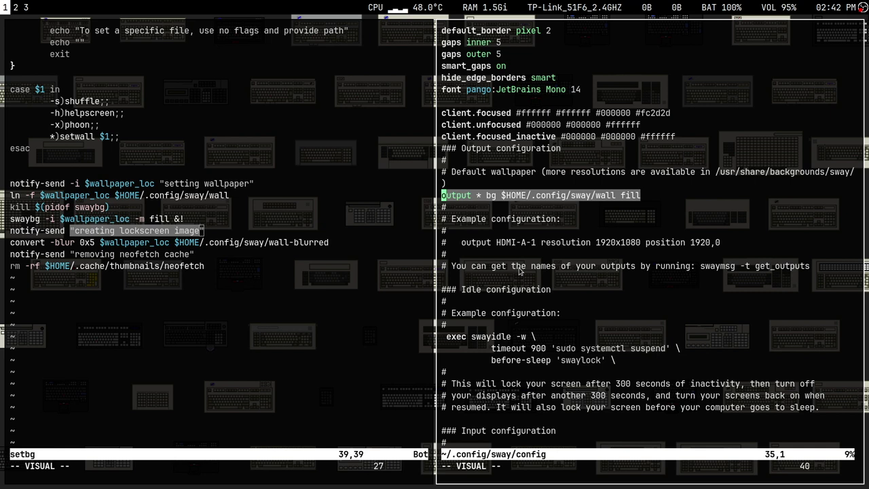
pyautogui.moveTo(11, 249); pyautogui.dragTo(339, 247)
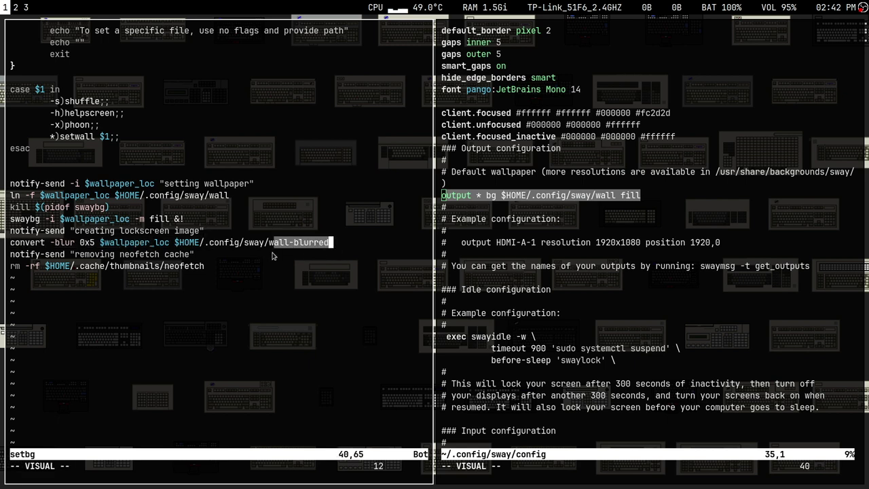
pyautogui.moveTo(15, 256); pyautogui.dragTo(192, 260)
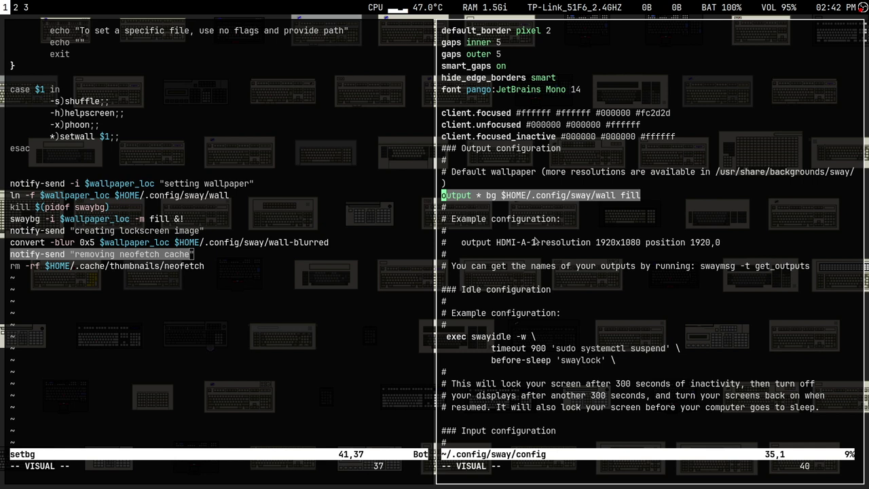
pyautogui.doubleClick(220, 195)
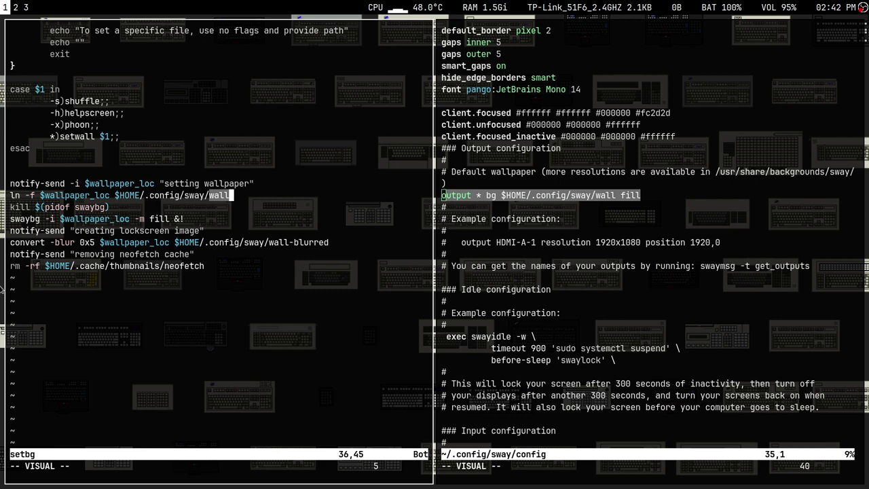
pyautogui.moveTo(11, 266); pyautogui.dragTo(232, 282)
pyautogui.click(216, 197)
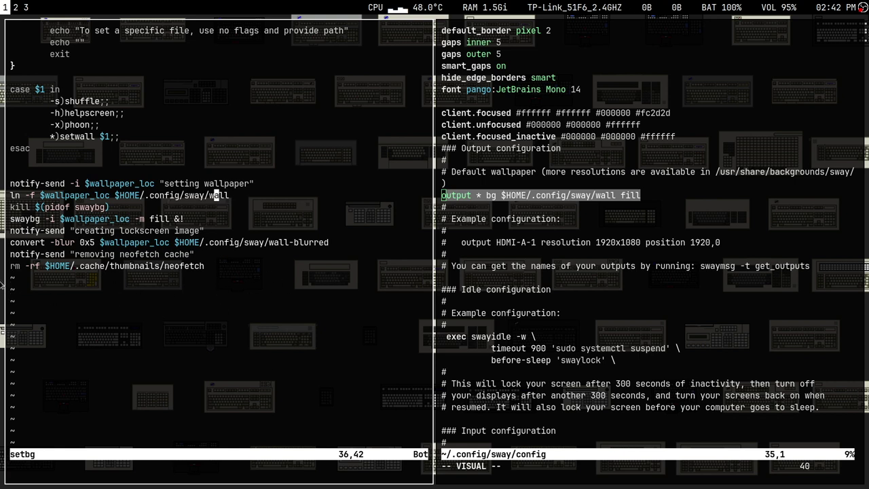
pyautogui.moveTo(13, 268); pyautogui.dragTo(205, 277)
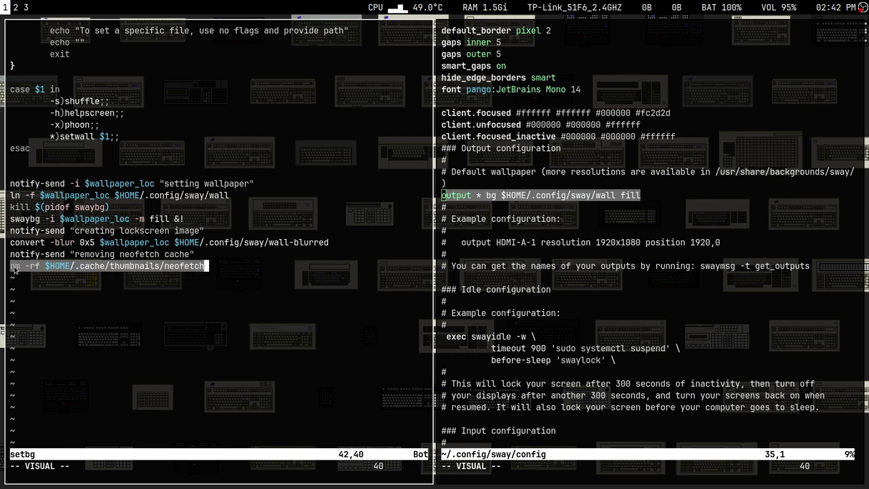
pyautogui.click(258, 316)
pyautogui.press('super+l')
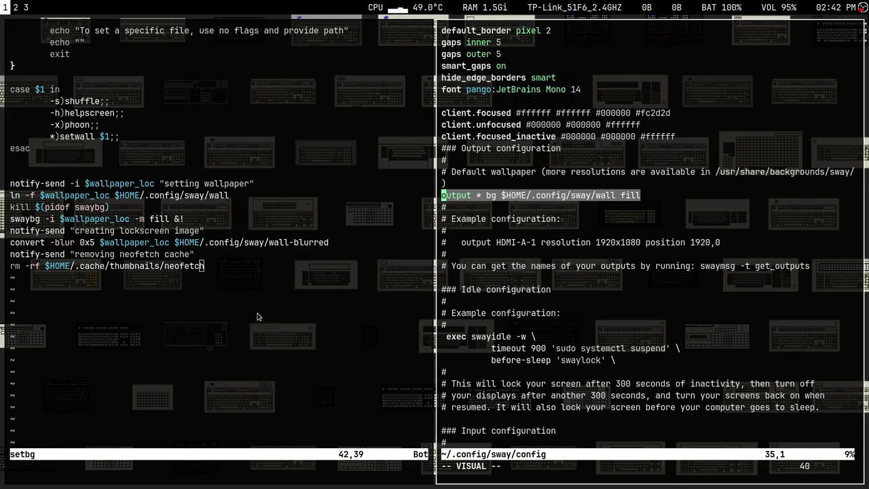
# Close the Sway config window and quit Neovim on the setbg script.
pyautogui.press('super+shift+q')
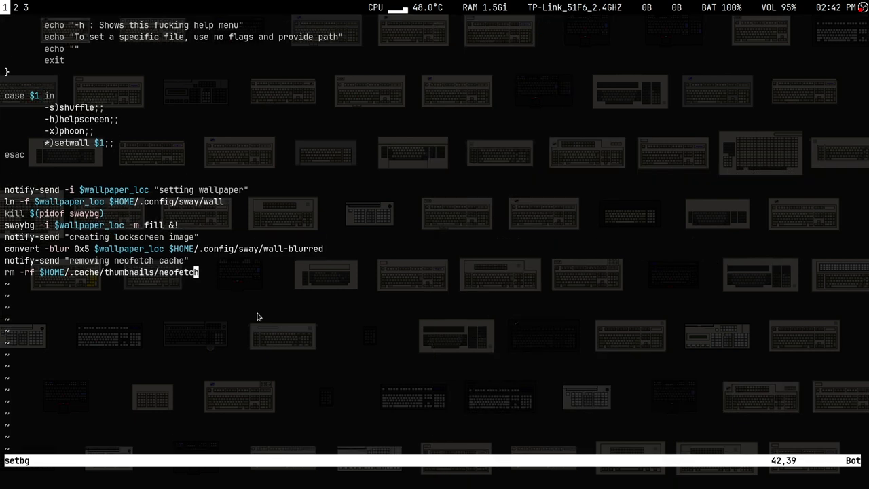
pyautogui.press('super+shift+space')
pyautogui.press('super+shift+space')
pyautogui.write(':q')
pyautogui.press('Return')
# Run ./setbg, browse the picker past Pictures/Screenshots to Downloads, and launch qutebrowser.
pyautogui.write('./se')
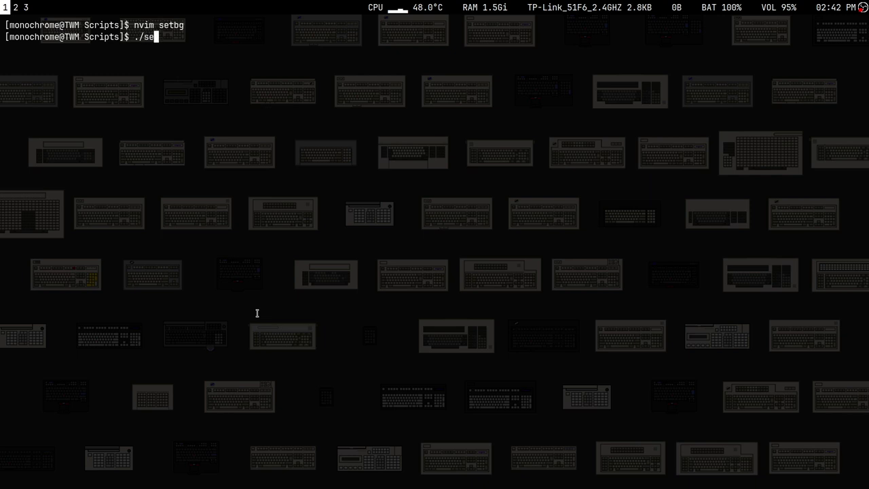
pyautogui.press('Tab')
pyautogui.press('Return')
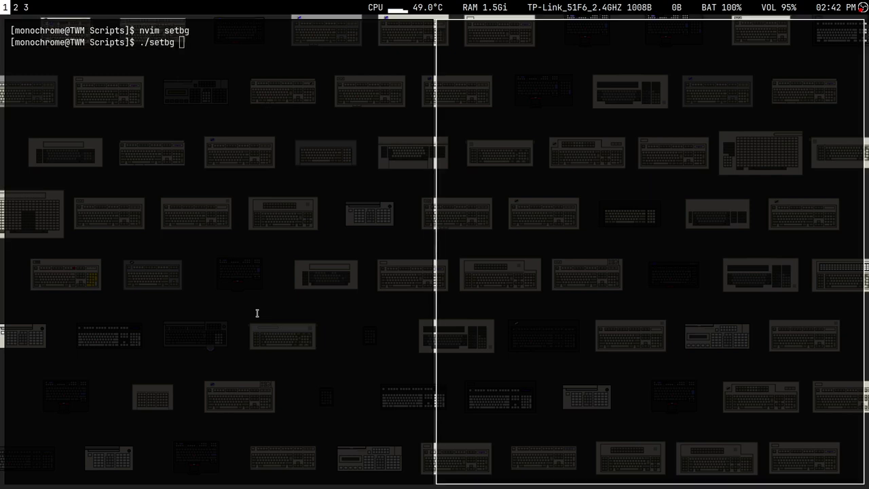
pyautogui.press('j')
pyautogui.press('j')
pyautogui.press('l')
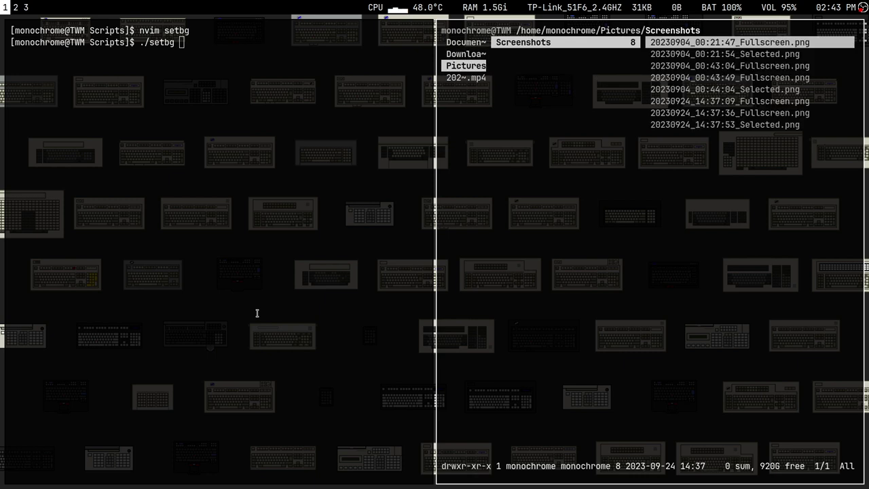
pyautogui.press('h')
pyautogui.press('k')
pyautogui.press('k')
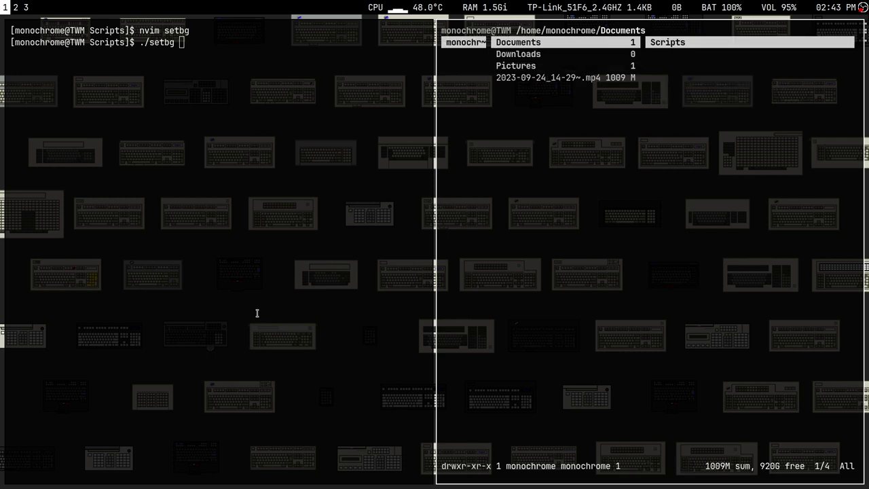
pyautogui.press('j')
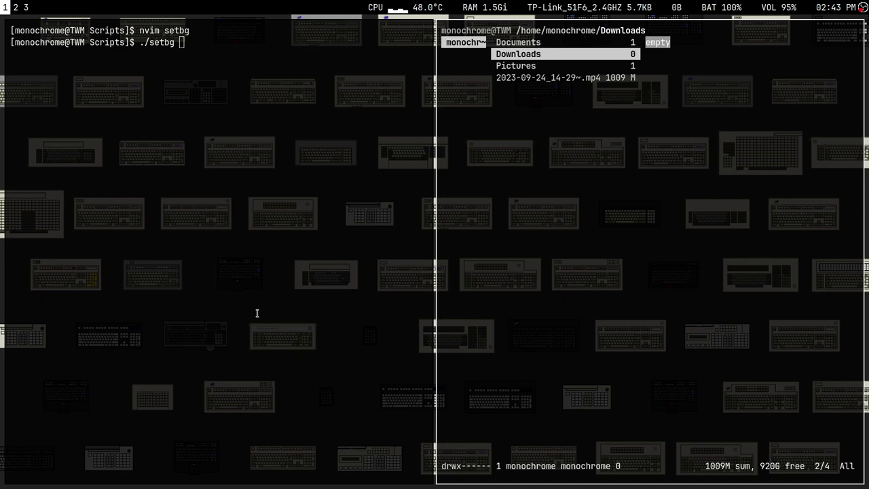
pyautogui.press('super+w')
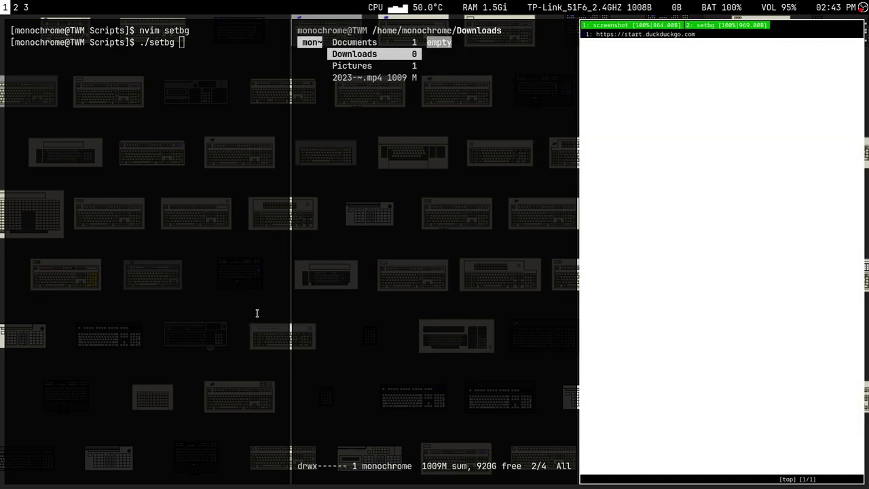
# Switch Sway to a master-stack layout and load wallhaven.cc in qutebrowser.
pyautogui.press('r')
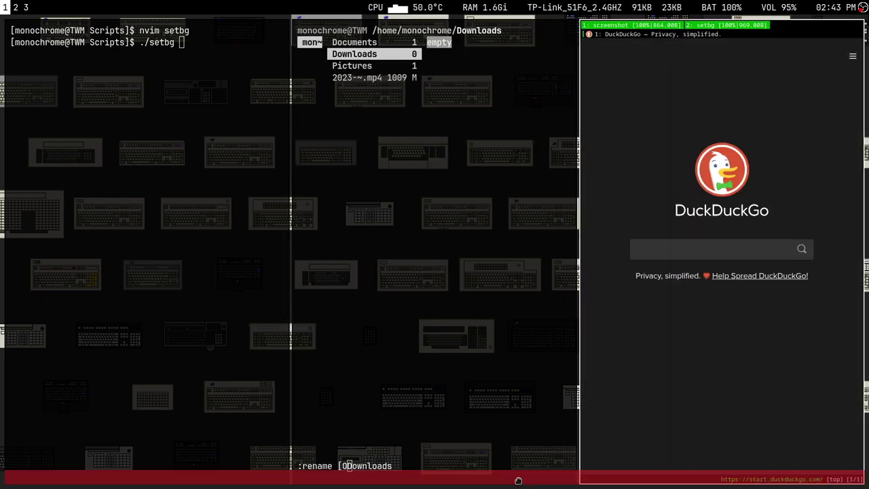
pyautogui.press('super+t')
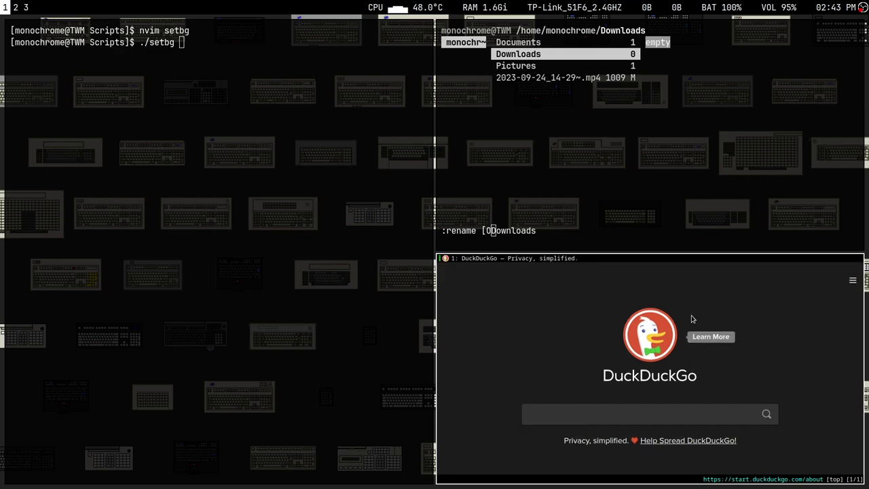
pyautogui.write('open wall')
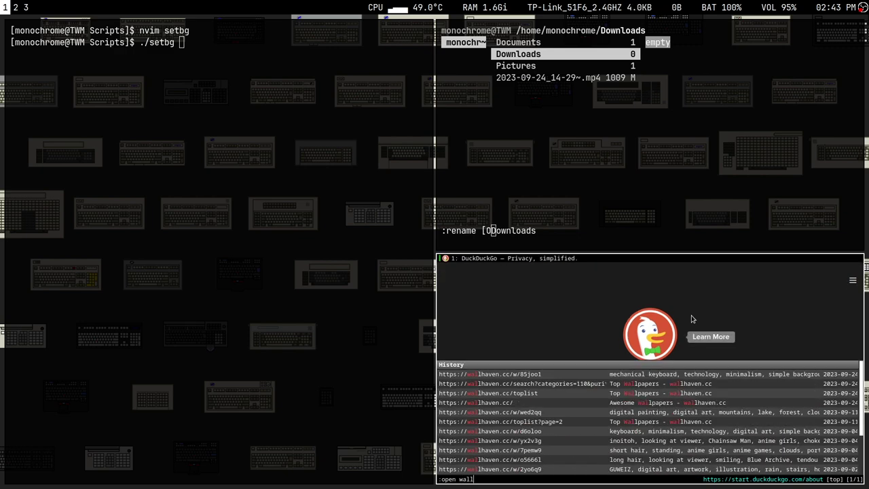
pyautogui.write('havn.cc')
pyautogui.press('BackSpace')
pyautogui.write('en.cc')
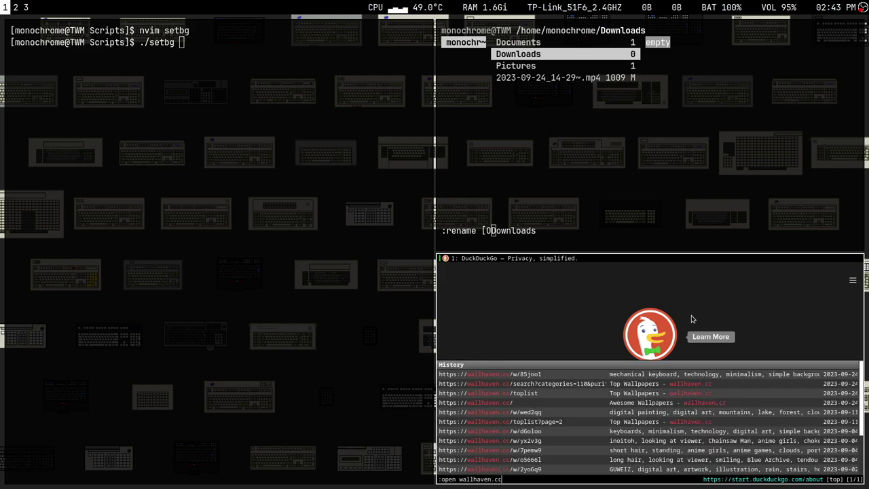
pyautogui.press('Return')
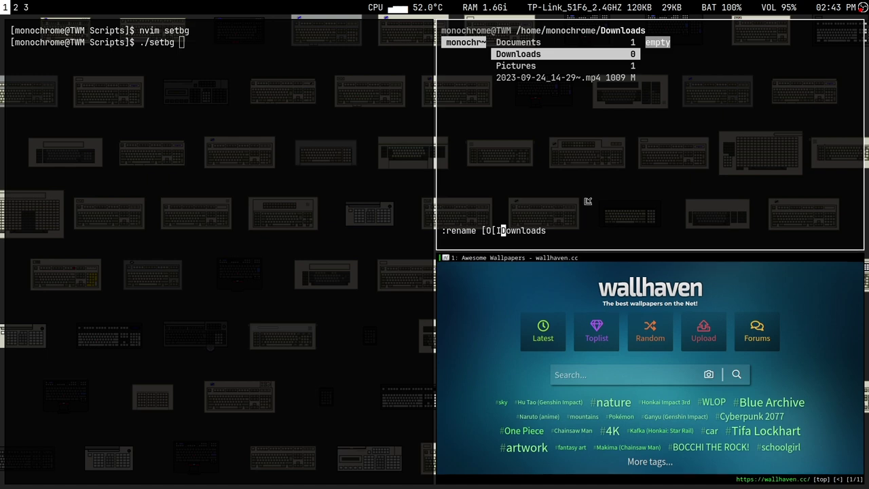
# Enlarge the browser tile, scroll the front page, and open the Osaka canal wallpaper.
pyautogui.moveTo(588, 252); pyautogui.dragTo(532, 141)
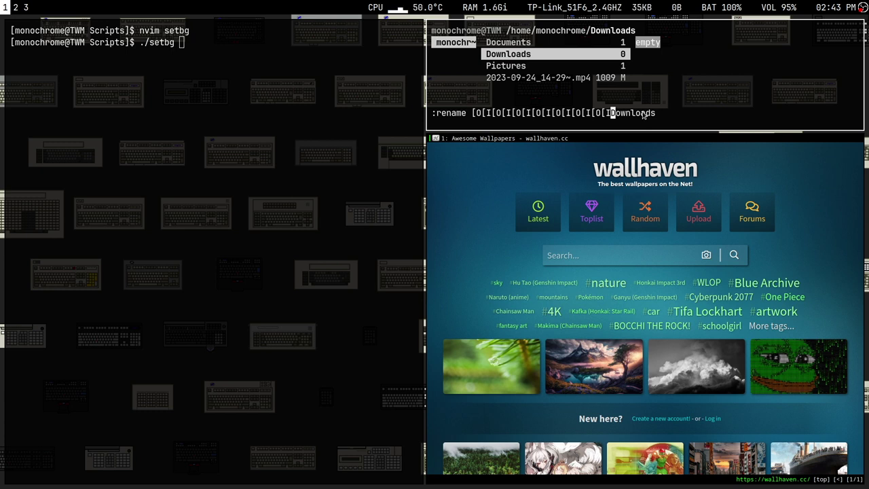
pyautogui.click(617, 256)
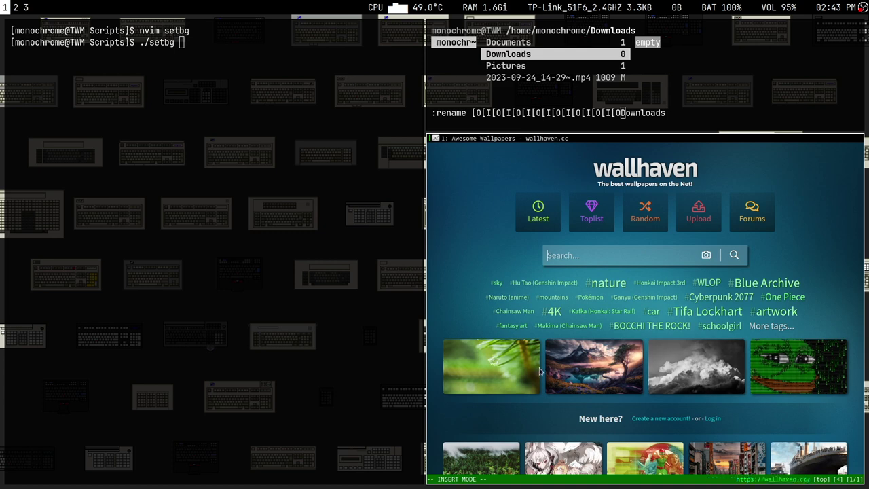
pyautogui.scroll(-2, 500, 371)
pyautogui.scroll(-3, 500, 372)
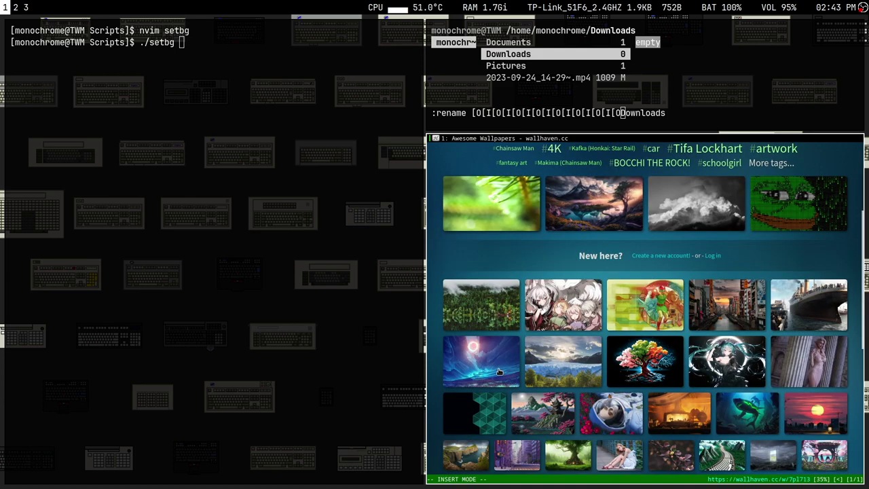
pyautogui.scroll(-3, 516, 373)
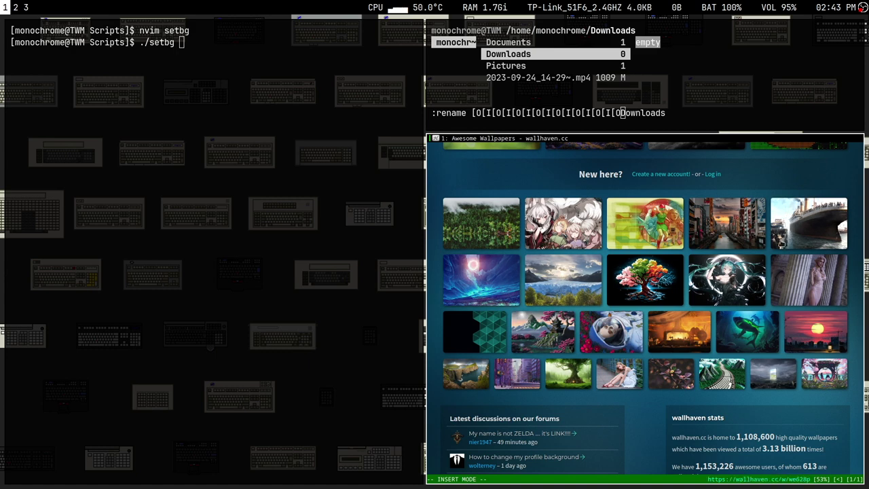
pyautogui.click(729, 227)
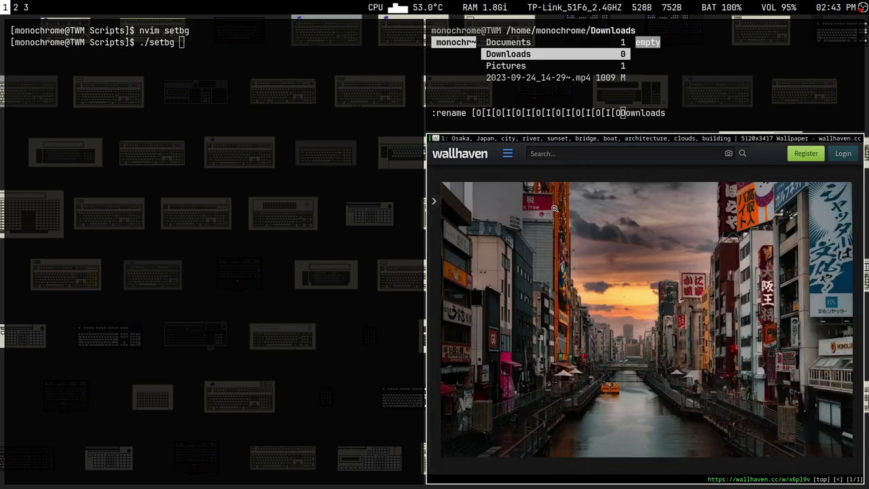
# Save the Osaka canal image as wallhaven-x6pl9v.jpg into Downloads.
pyautogui.click(557, 201)
pyautogui.rightClick(615, 228)
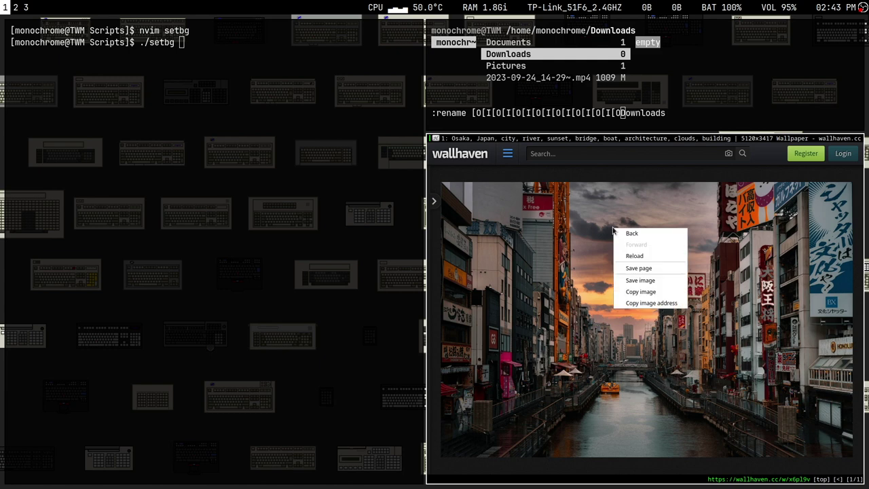
pyautogui.click(646, 281)
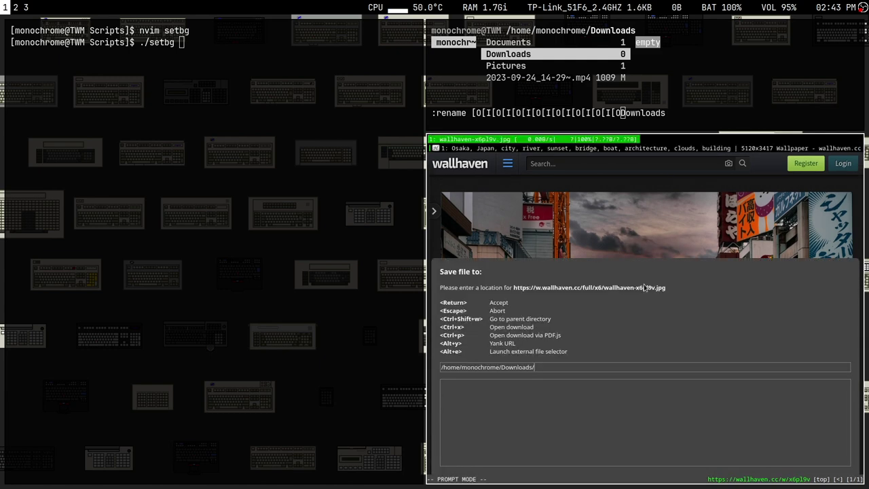
pyautogui.press('Return')
# Run setbg on ~/Downloads/wallhaven-x6pl9v.jpg and view the new wallpaper on workspace 4.
pyautogui.press('super+h')
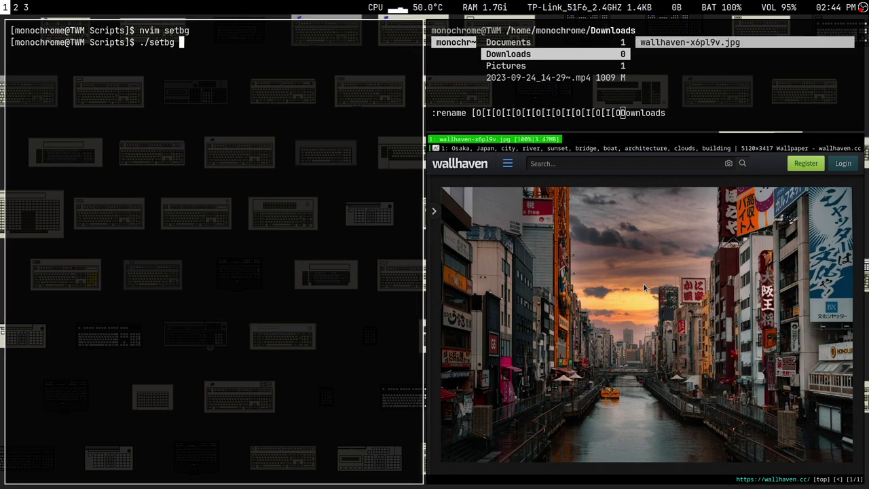
pyautogui.write('~/Dow')
pyautogui.press('Tab')
pyautogui.press('Tab')
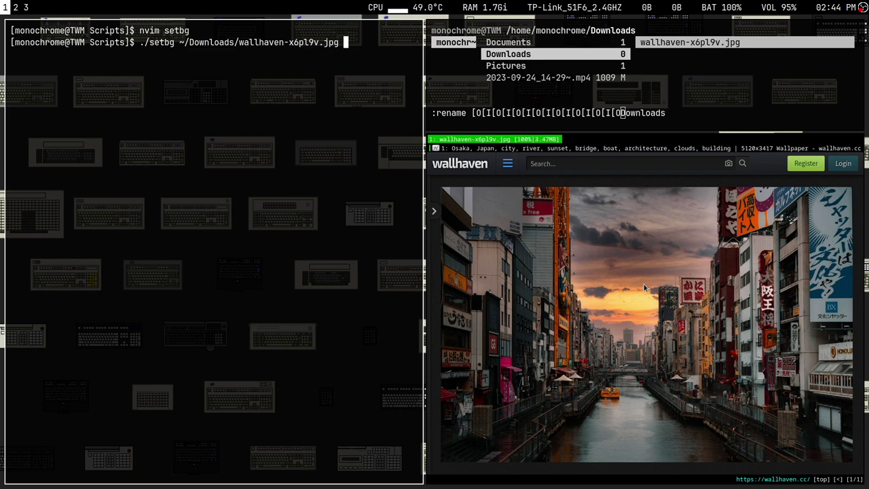
pyautogui.press('Return')
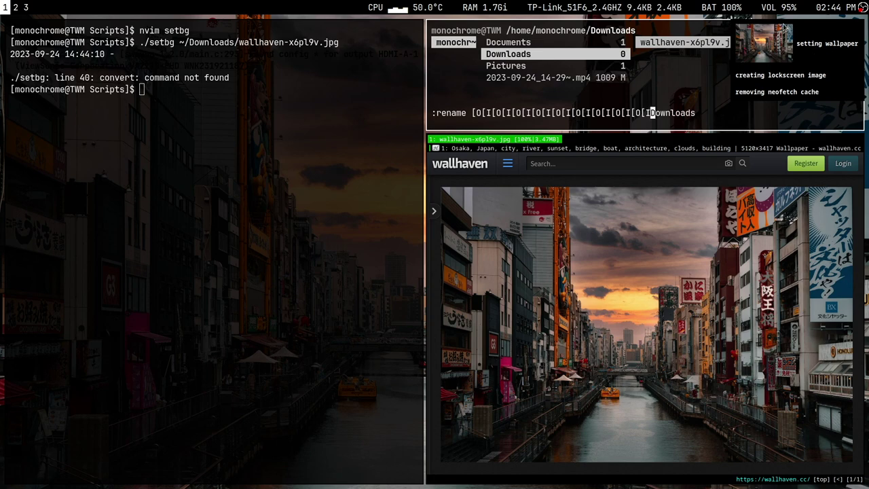
pyautogui.press('super+4')
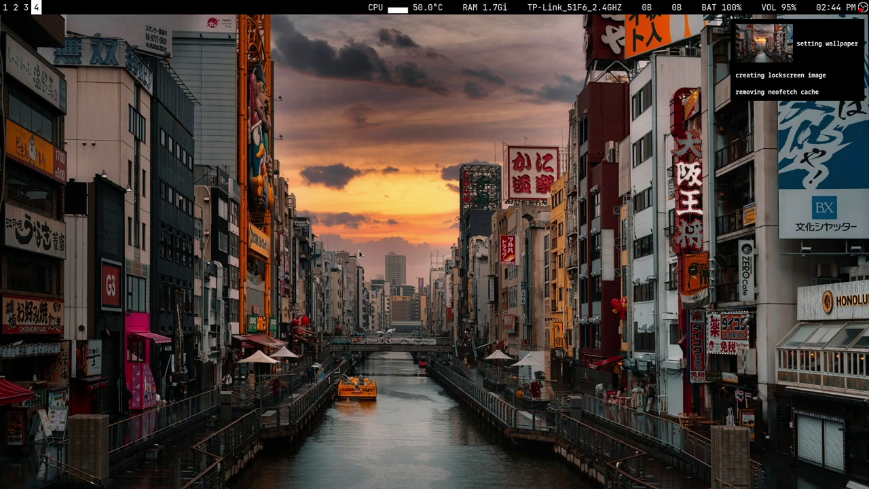
# Install imagemagick with yay -S imagemagick, entering the sudo password and confirming.
pyautogui.press('super+1')
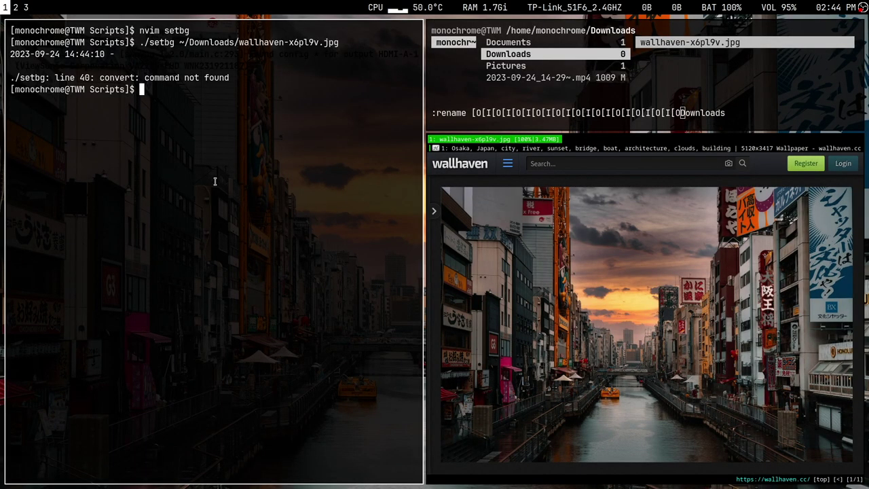
pyautogui.write('yay -S imagemagick')
pyautogui.press('Return')
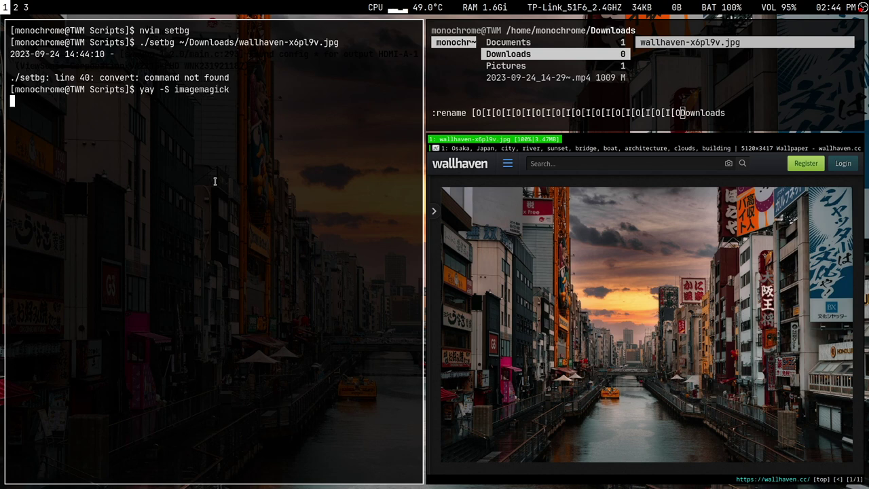
pyautogui.press('Return')
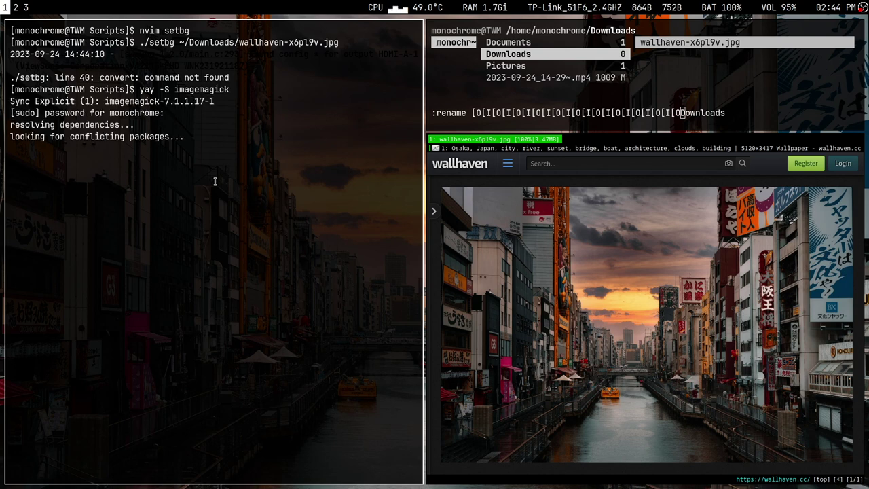
pyautogui.press('Return')
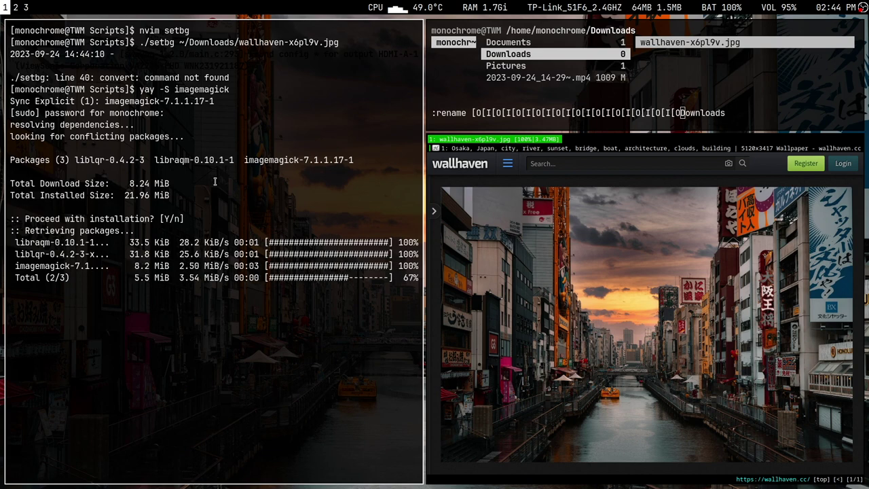
# Clear the terminal and rerun the previous setbg command on the Osaka image.
pyautogui.write('clear')
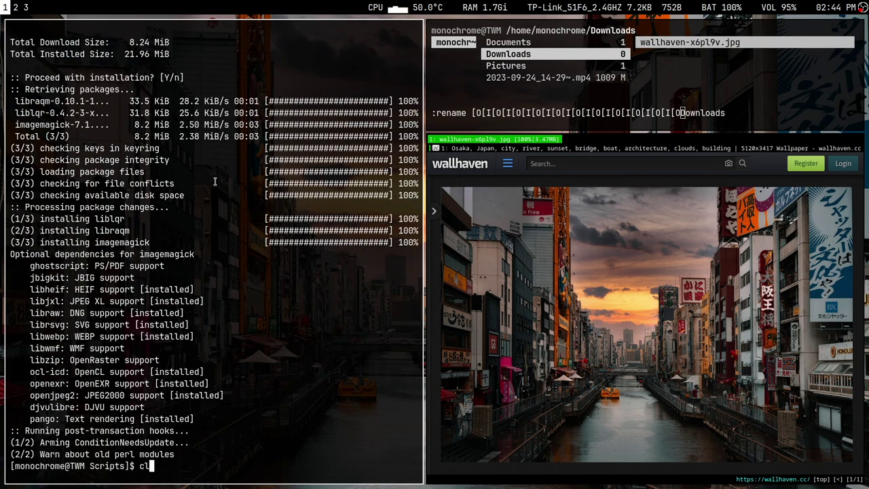
pyautogui.press('Return')
pyautogui.press('Up')
pyautogui.press('Up')
pyautogui.press('Up')
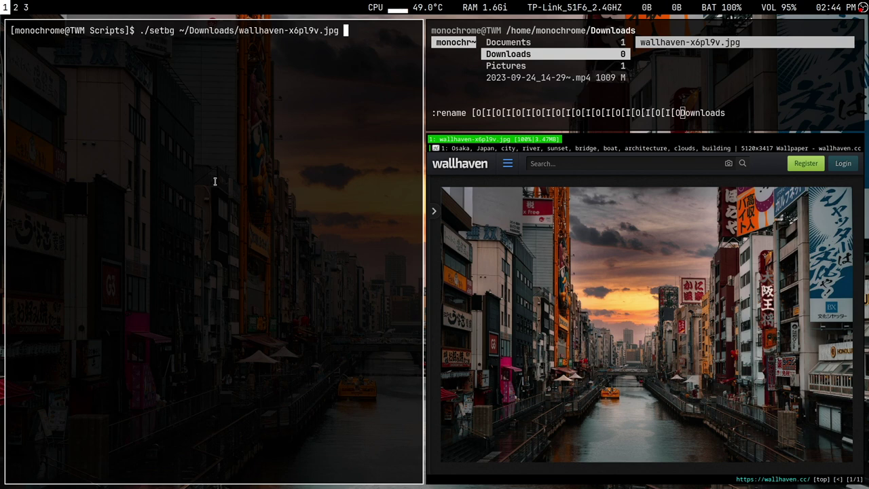
pyautogui.press('Return')
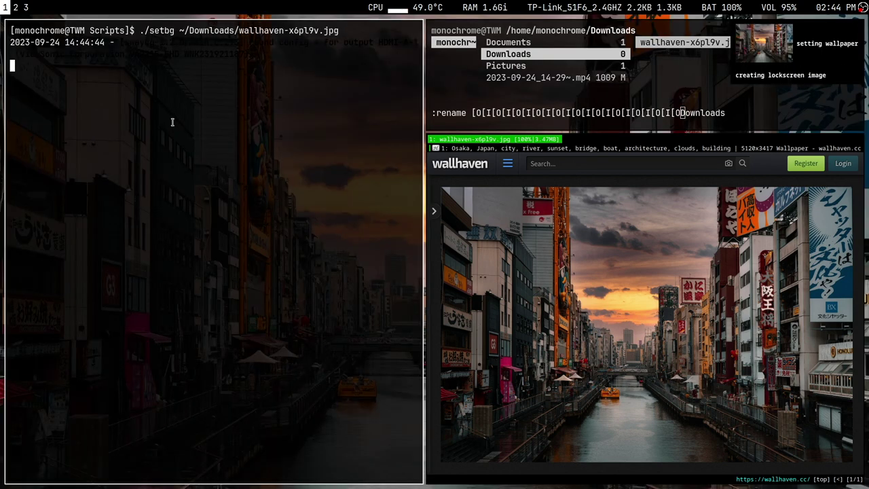
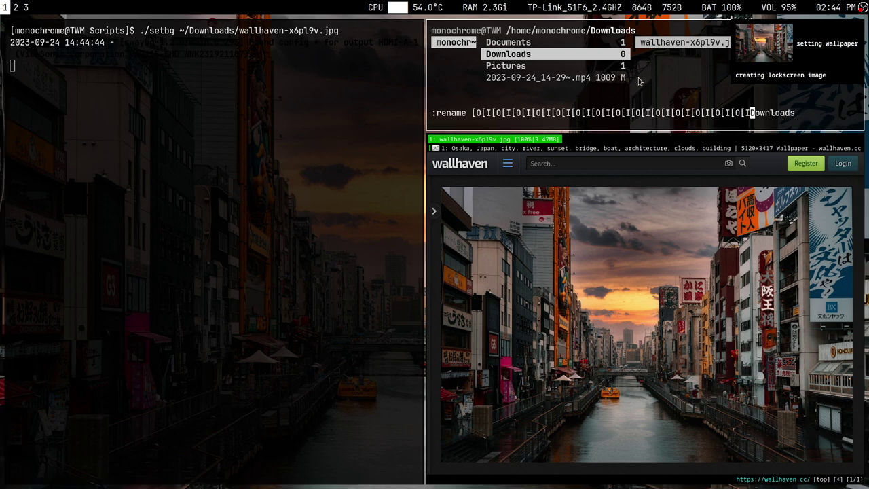
# Show hidden files in ranger and open ~/.config/sway/wall-blurred in the image viewer.
pyautogui.press('Escape')
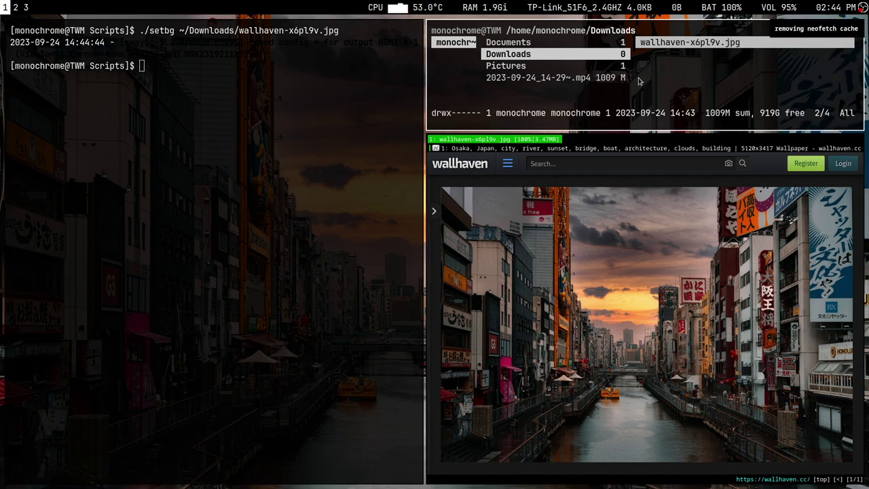
pyautogui.press('z')
pyautogui.press('h')
pyautogui.press('Up')
pyautogui.press('Up')
pyautogui.press('Up')
pyautogui.press('Up')
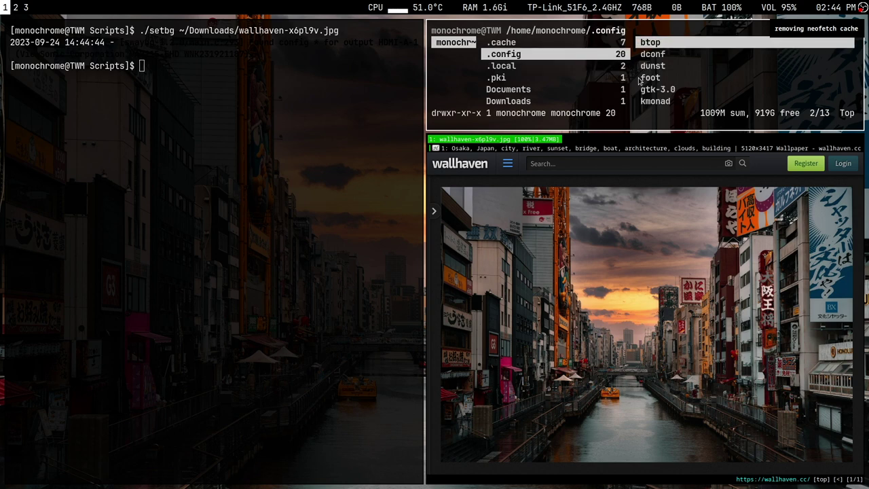
pyautogui.press('Right')
pyautogui.press('Down')
pyautogui.press('Down')
pyautogui.press('Down')
pyautogui.press('Down')
pyautogui.press('Down')
pyautogui.press('Down')
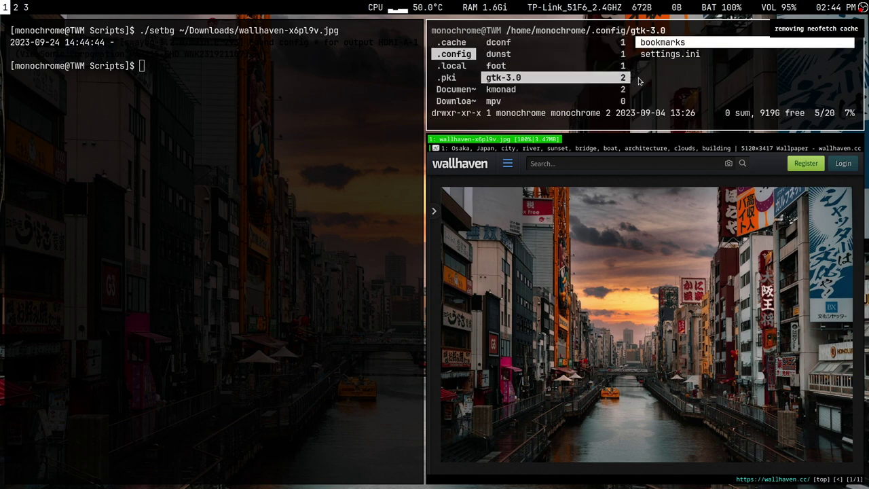
pyautogui.press('Down')
pyautogui.press('Down')
pyautogui.press('Down')
pyautogui.press('Down')
pyautogui.press('Down')
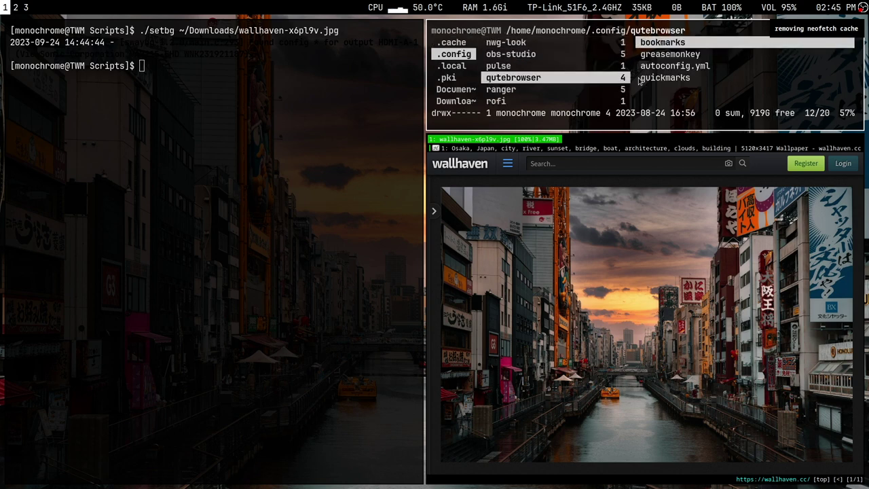
pyautogui.press('Down')
pyautogui.press('Down')
pyautogui.press('Down')
pyautogui.press('Right')
pyautogui.press('Down')
pyautogui.press('Down')
pyautogui.press('Down')
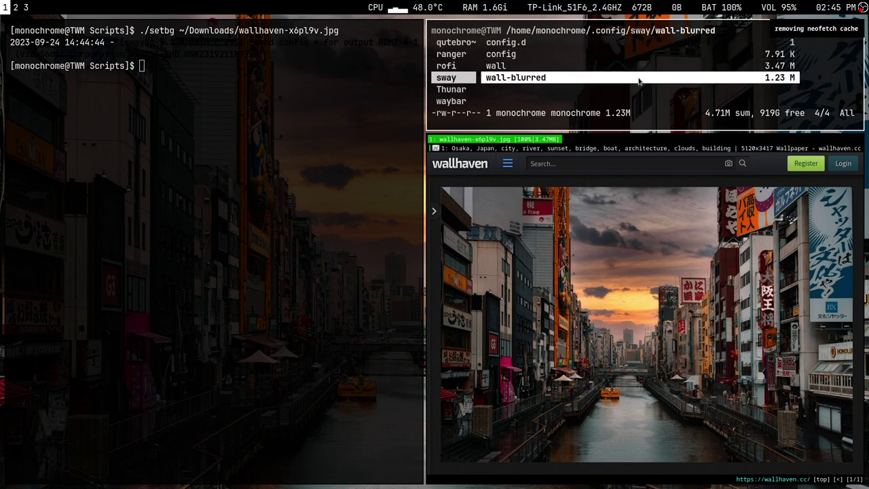
pyautogui.press('Return')
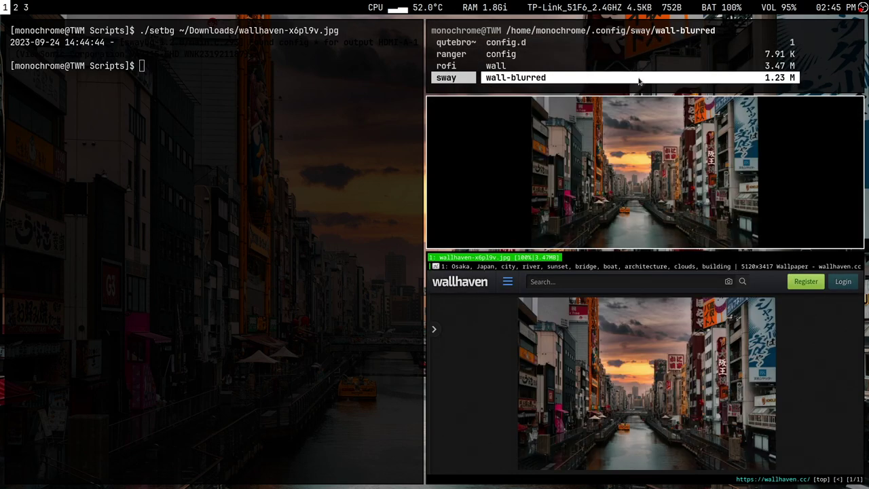
# View the blurred wallpaper fullscreen, then quit the image viewer.
pyautogui.press('f')
pyautogui.scroll(8, 405, 360)
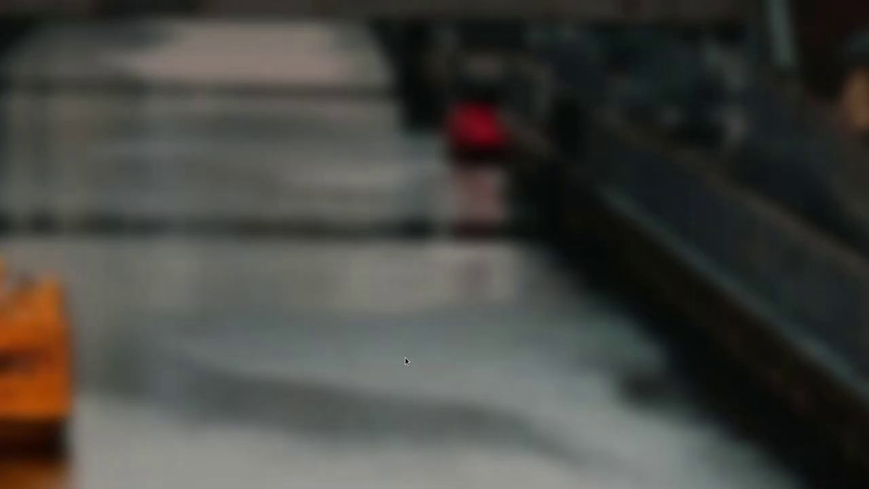
pyautogui.scroll(-2, 406, 361)
pyautogui.scroll(-8, 346, 289)
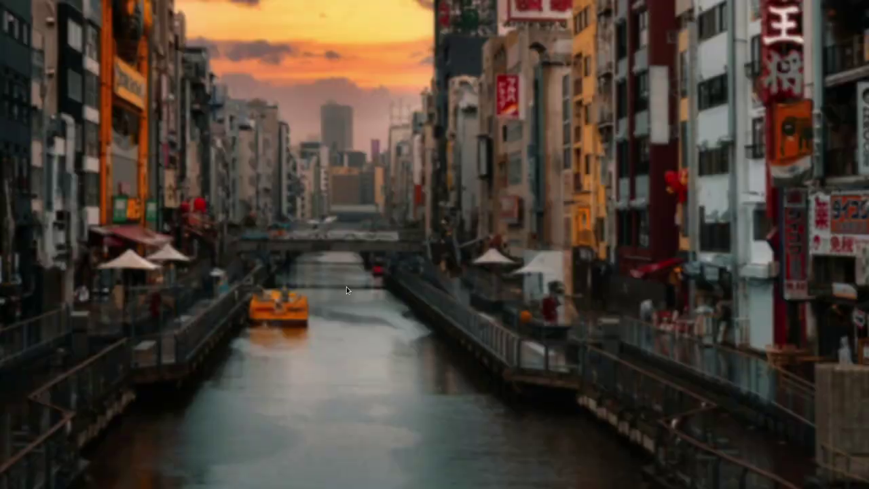
pyautogui.scroll(5, 366, 290)
pyautogui.press('q')
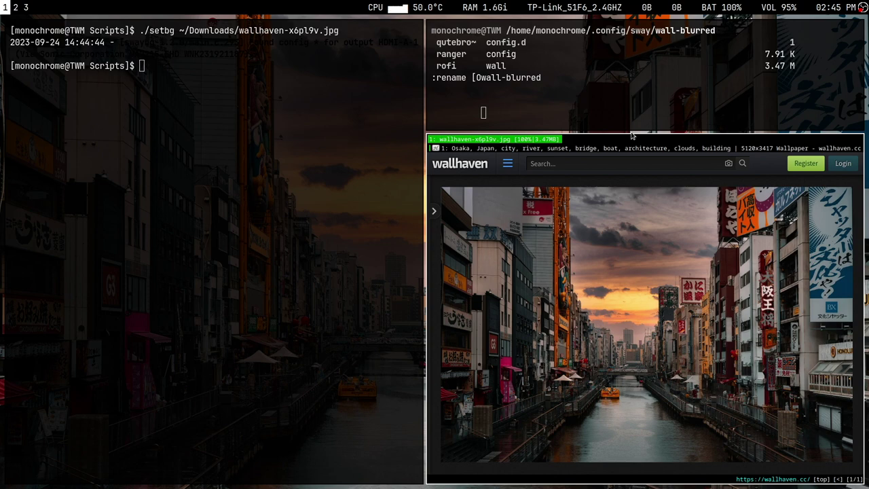
# Close ranger, the wallhaven browser and the terminal, leaving only the wallpaper, then dismiss the launcher.
pyautogui.press('super+shift+q')
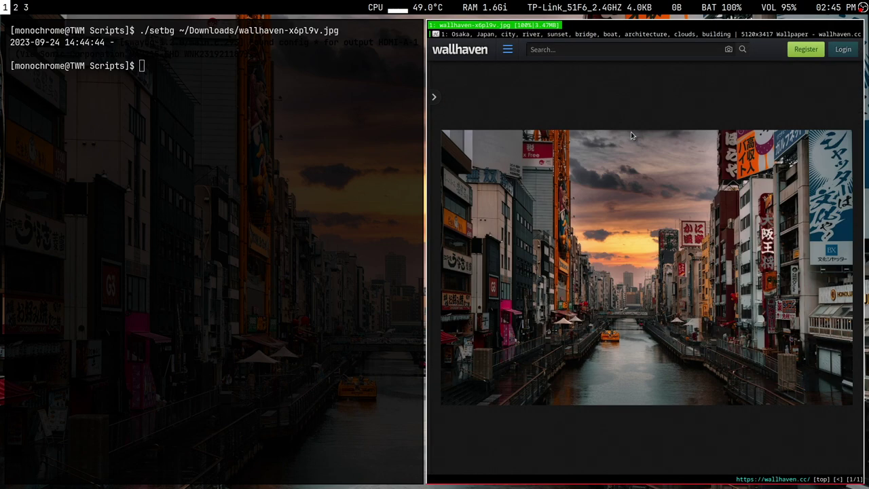
pyautogui.press('super+shift+q')
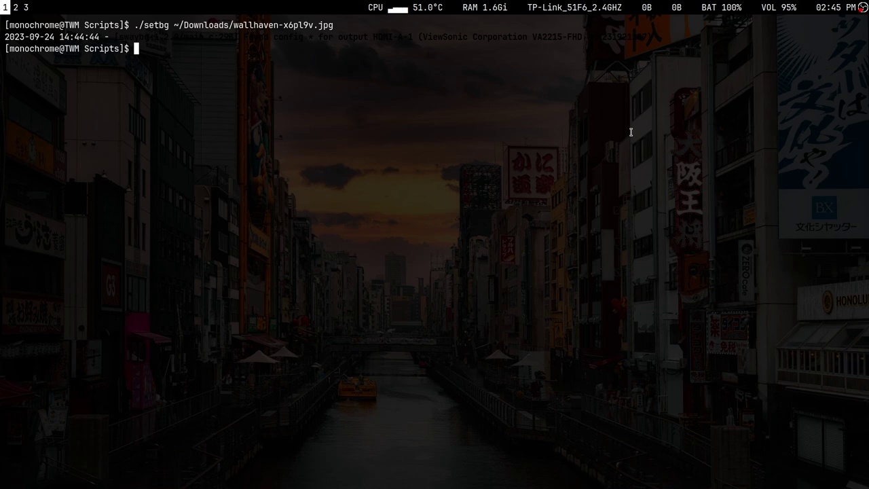
pyautogui.write('cd')
pyautogui.press('Return')
pyautogui.press('super+shift+q')
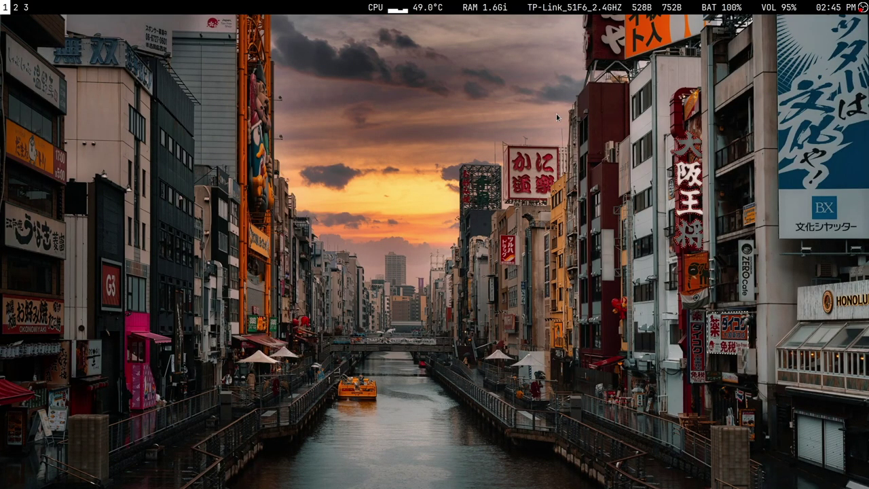
pyautogui.press('super+d')
pyautogui.press('Escape')
# Go to workspace 2 and bring up the GitHub rofi tab in qutebrowser.
pyautogui.press('super+d')
pyautogui.press('Escape')
pyautogui.press('super+2')
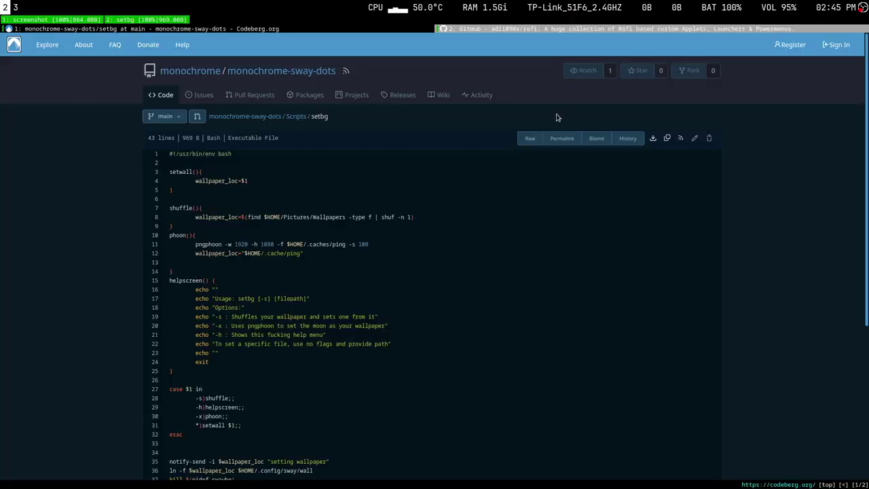
pyautogui.hotkey('shift', 'j')
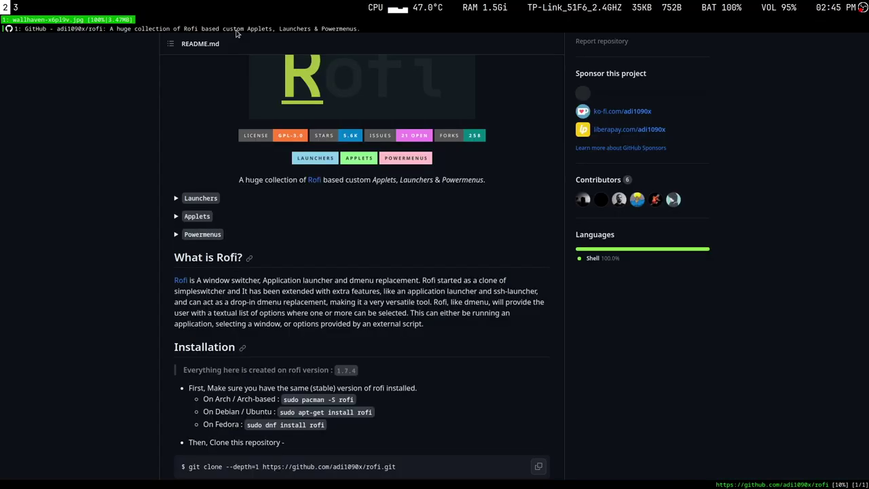
pyautogui.scroll(10, 345, 221)
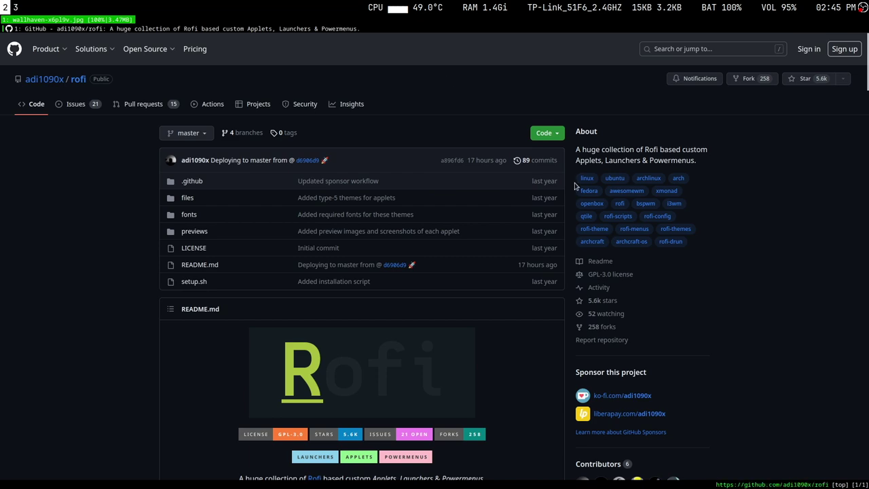
pyautogui.scroll(-10, 350, 163)
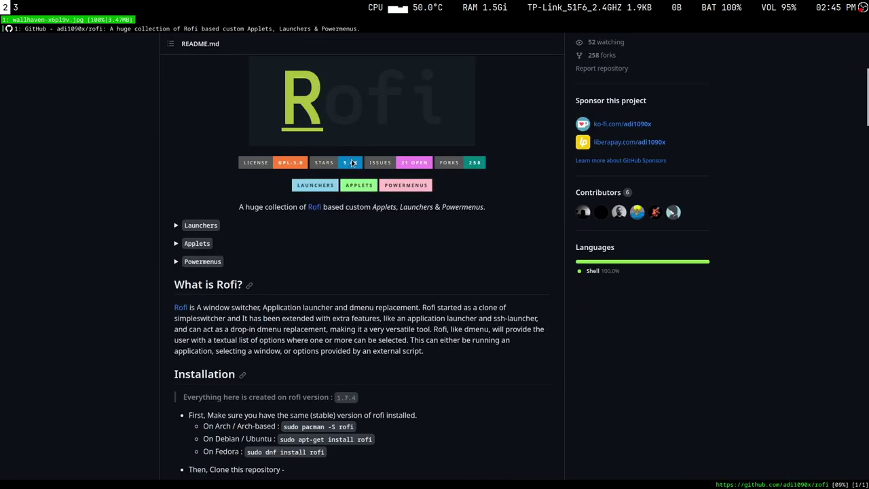
pyautogui.scroll(-7, 352, 162)
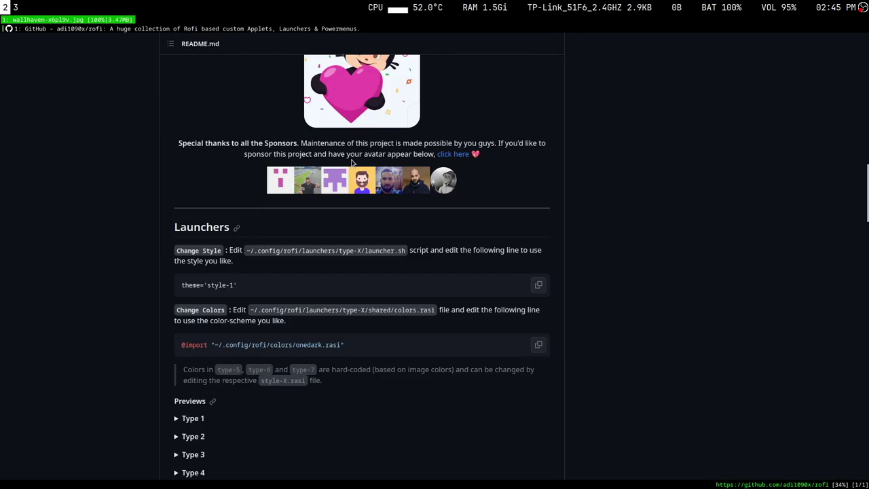
pyautogui.scroll(6, 351, 163)
pyautogui.scroll(5, 237, 153)
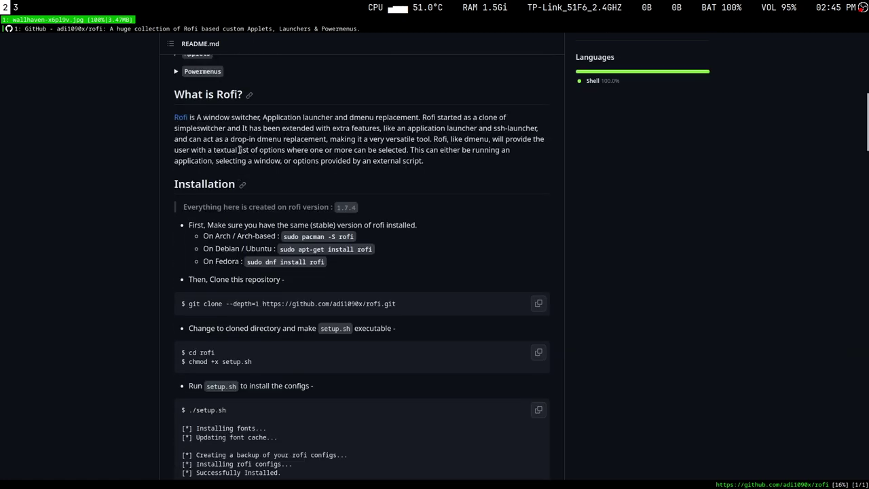
# Expand and browse the Launchers, Powermenus and Applets preview sections of the README.
pyautogui.click(180, 144)
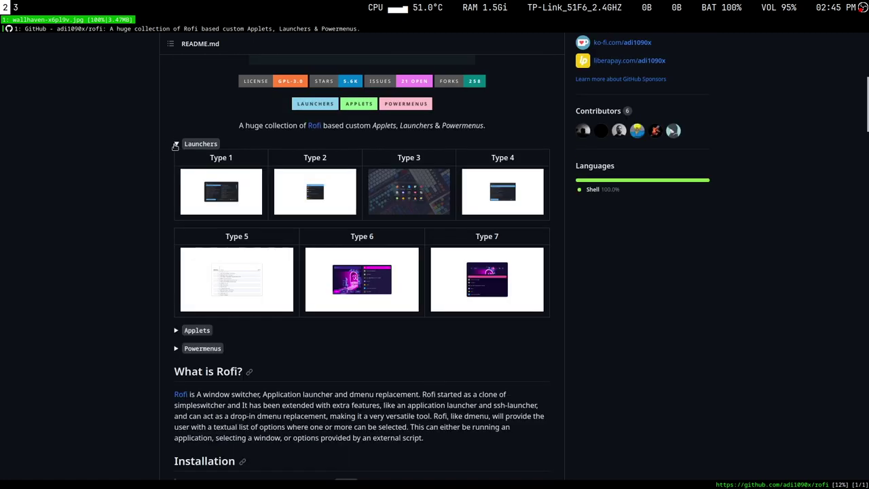
pyautogui.click(180, 144)
pyautogui.click(177, 144)
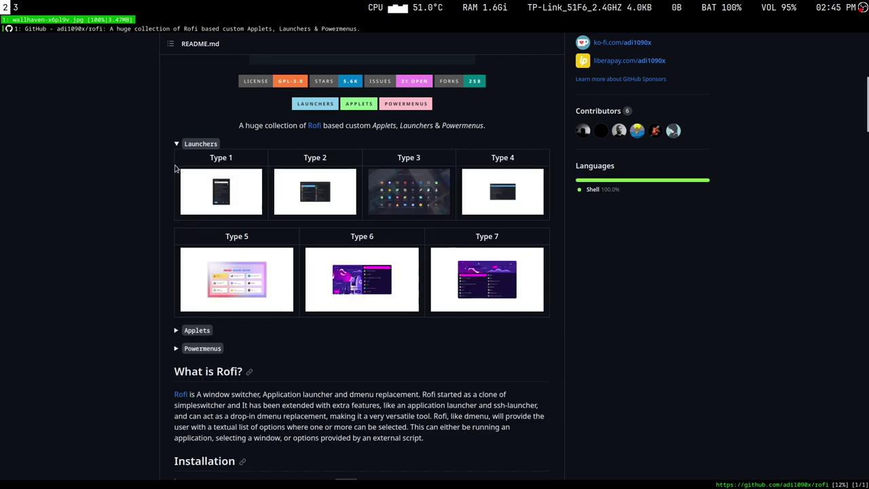
pyautogui.click(176, 349)
pyautogui.click(177, 331)
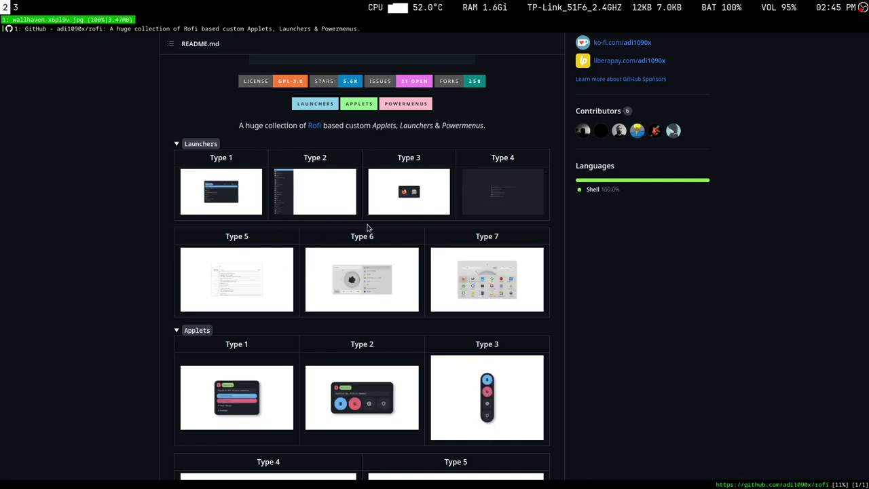
pyautogui.scroll(-2, 346, 238)
pyautogui.scroll(-3, 407, 319)
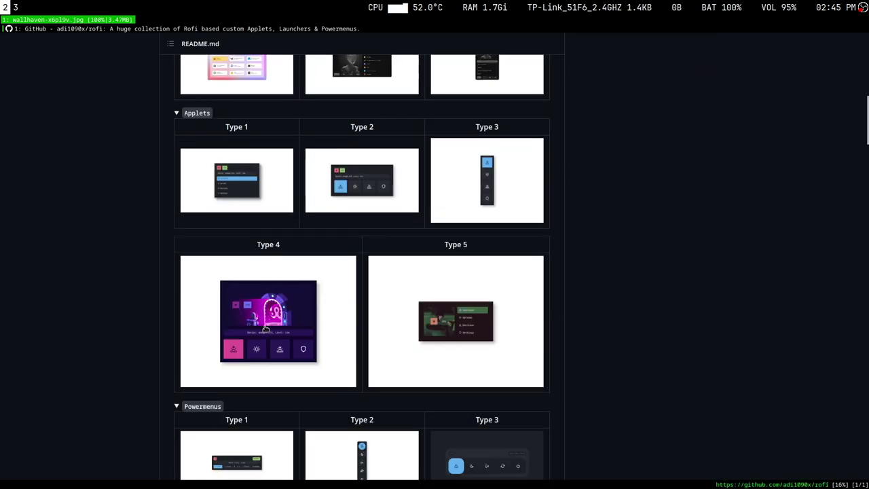
pyautogui.scroll(2, 181, 317)
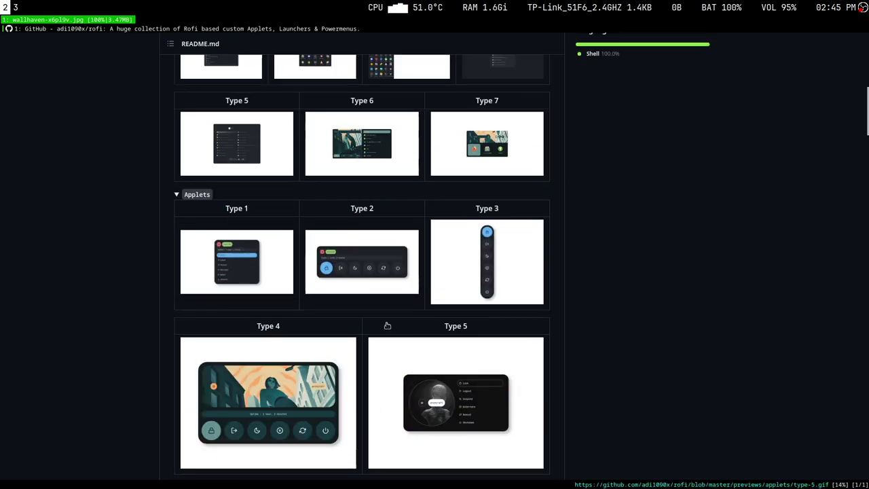
pyautogui.scroll(-3, 275, 239)
pyautogui.scroll(-2, 275, 239)
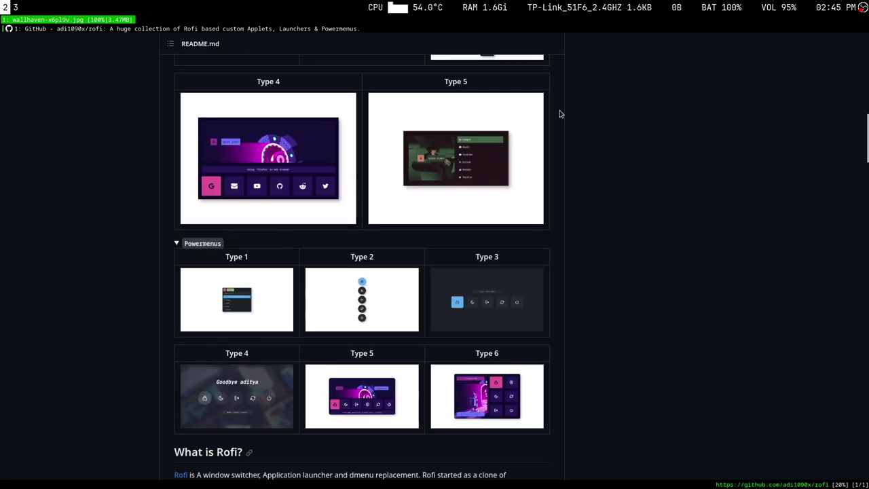
pyautogui.scroll(-4, 407, 388)
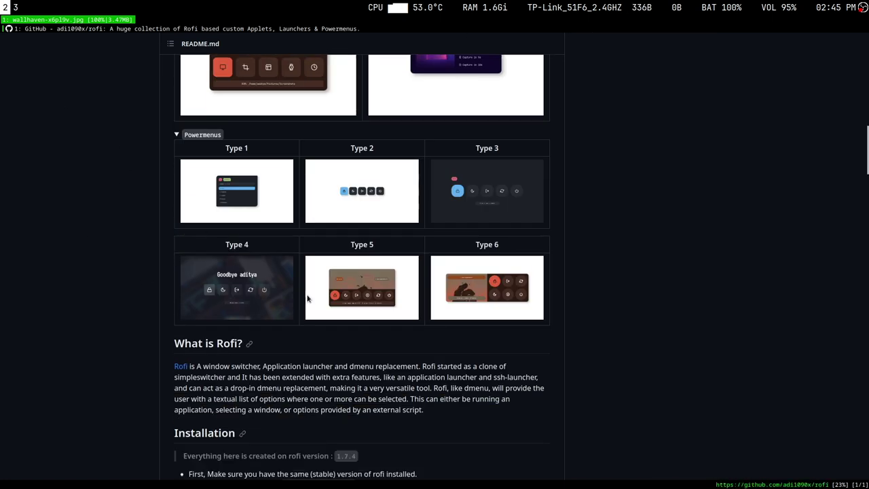
pyautogui.scroll(-1, 338, 367)
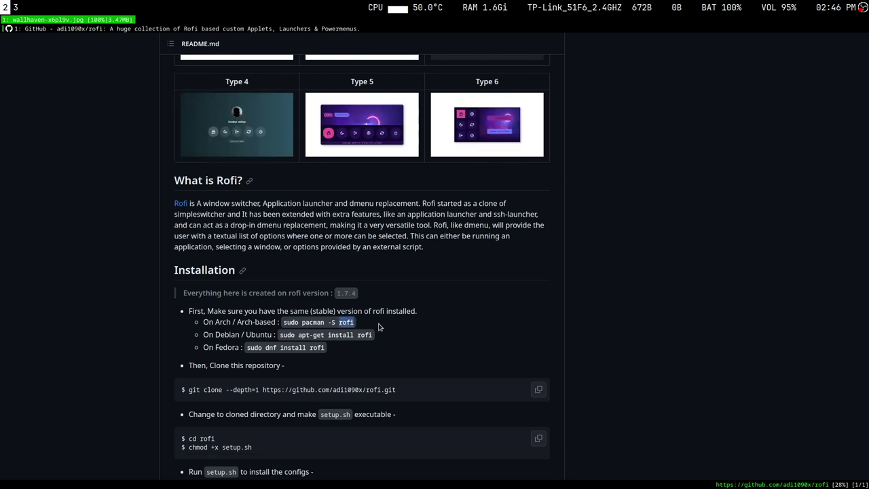
# Select the git clone command in the Installation section and bring up a terminal beside the browser.
pyautogui.press('super+d')
pyautogui.press('Escape')
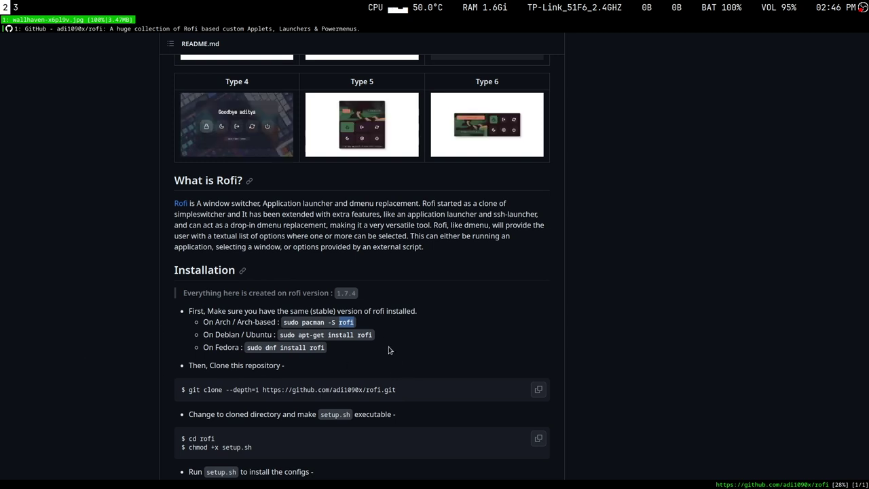
pyautogui.scroll(-1, 146, 360)
pyautogui.moveTo(183, 366); pyautogui.dragTo(406, 365)
pyautogui.hotkey('ctrl', 'c')
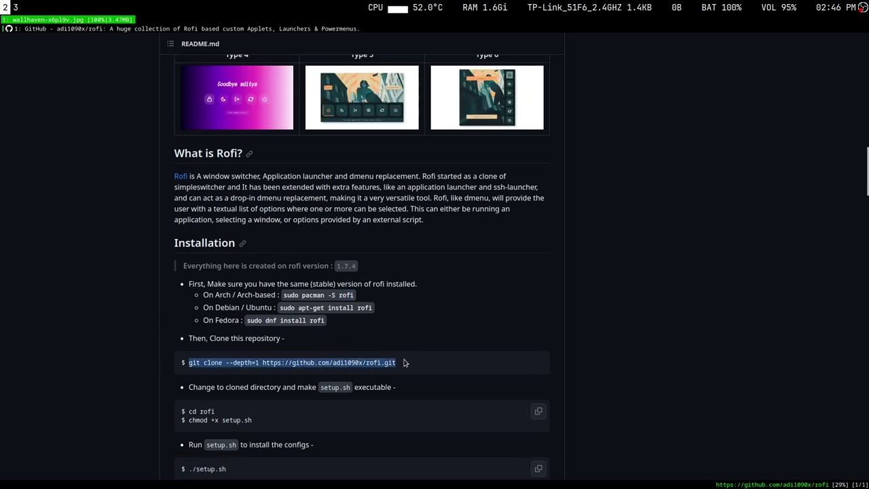
pyautogui.press('super+Return')
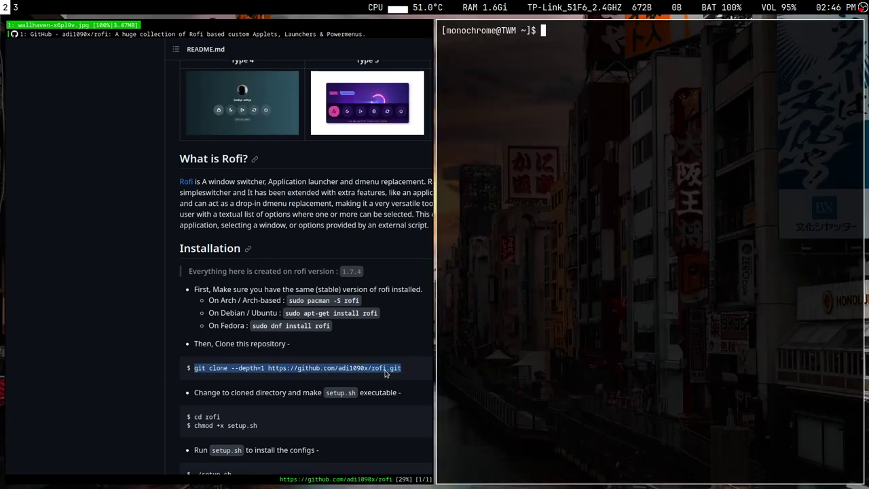
# Run the pasted git clone --depth=1 command and select the README's chmod +x setup.sh line.
pyautogui.hotkey('ctrl', 'shift', 'v')
pyautogui.press('Return')
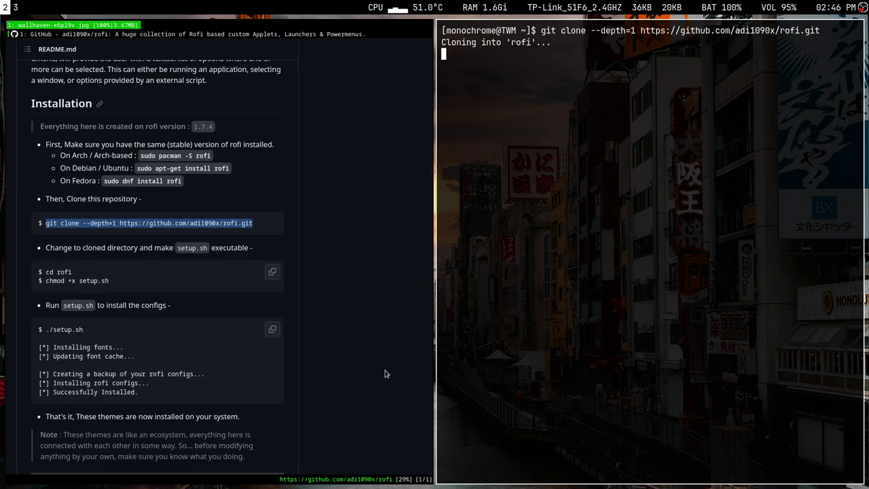
pyautogui.scroll(-1, 137, 294)
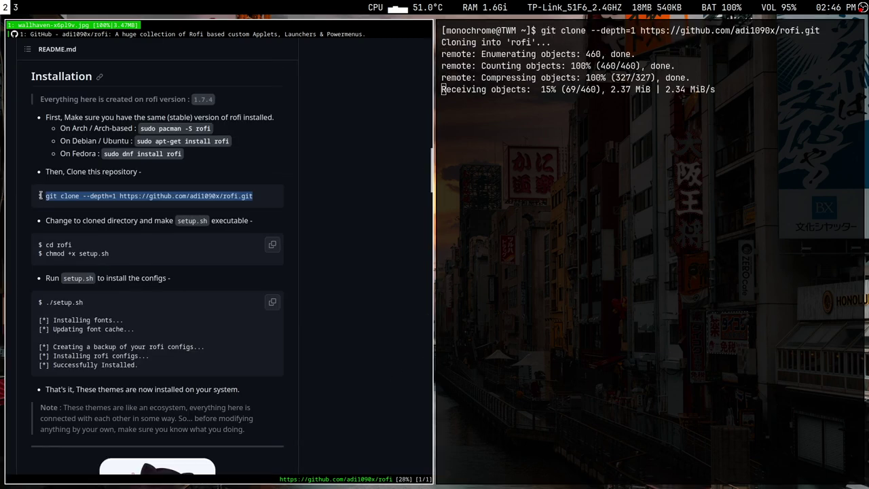
pyautogui.tripleClick(68, 249)
pyautogui.rightClick(67, 252)
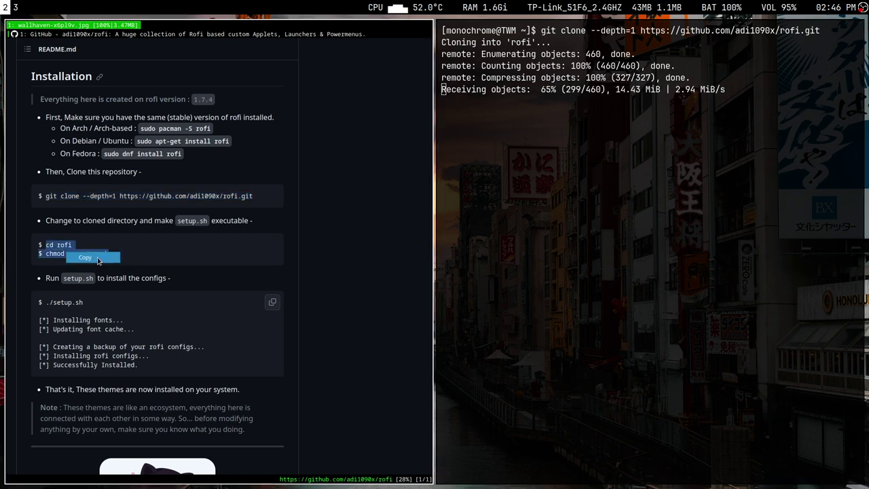
pyautogui.click(98, 258)
pyautogui.click(82, 247)
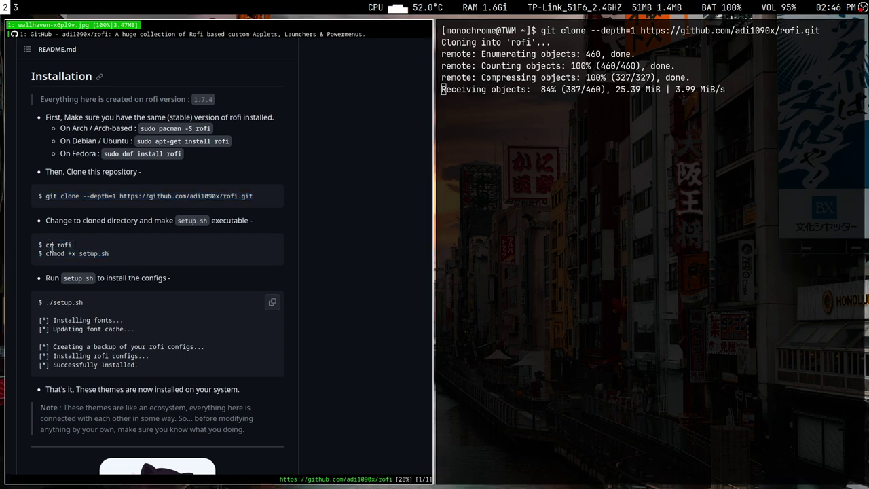
pyautogui.moveTo(46, 253); pyautogui.dragTo(109, 254)
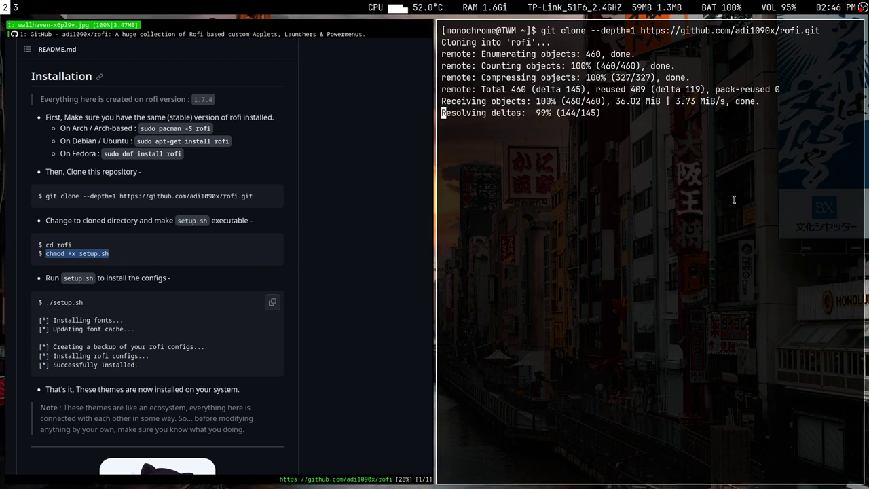
# In the rofi folder, list files, make setup.sh executable and run ./setup.sh.
pyautogui.write('cd rofi')
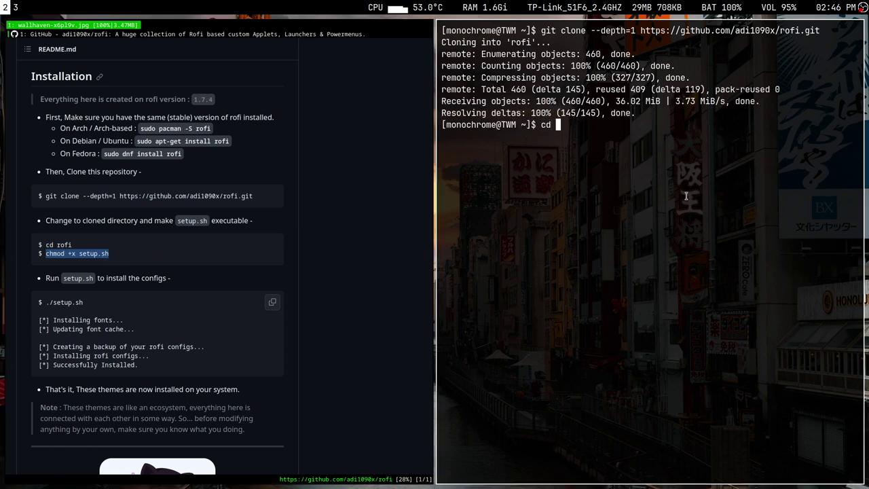
pyautogui.press('Return')
pyautogui.hotkey('ctrl', 'l')
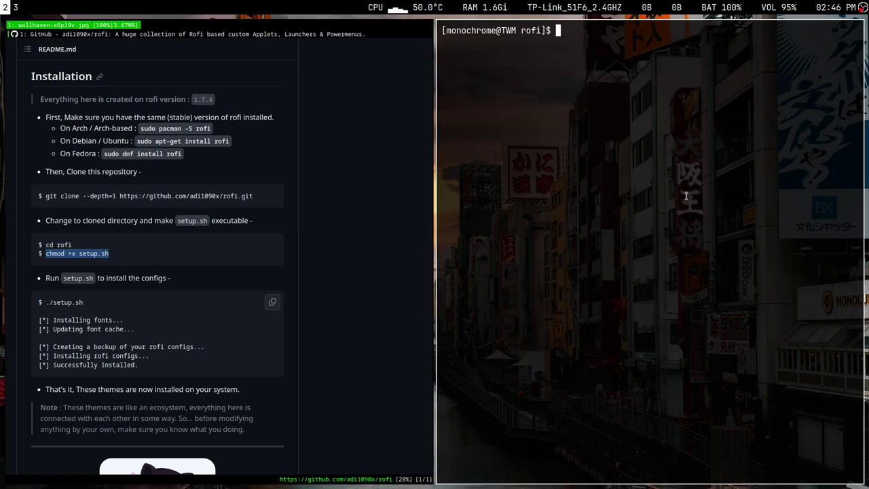
pyautogui.write('ls')
pyautogui.press('Return')
pyautogui.middleClick(686, 197)
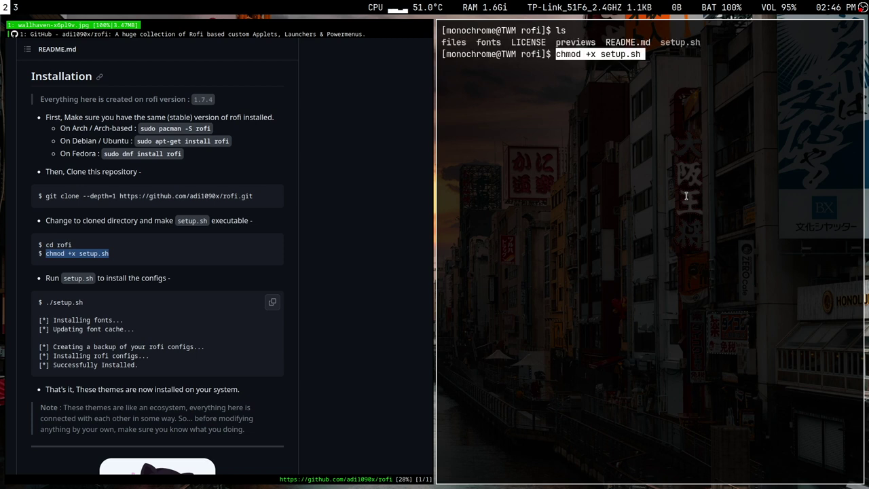
pyautogui.press('Return')
pyautogui.write('./setup.sh')
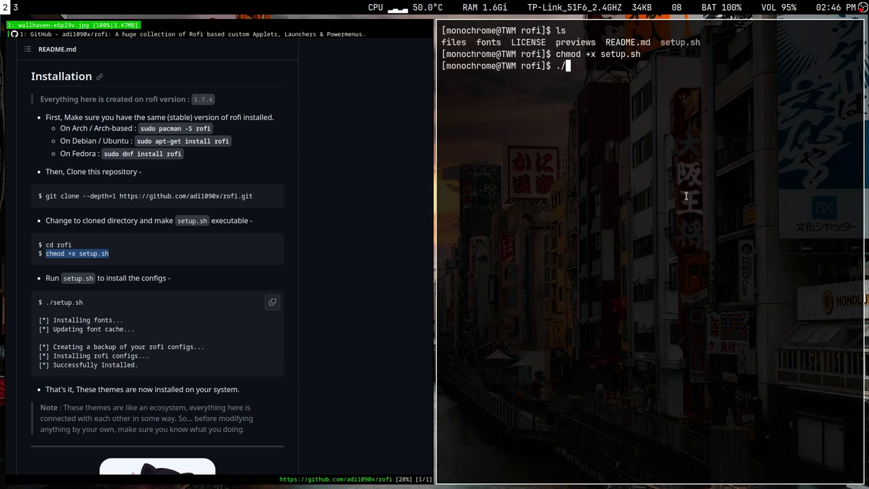
pyautogui.press('Return')
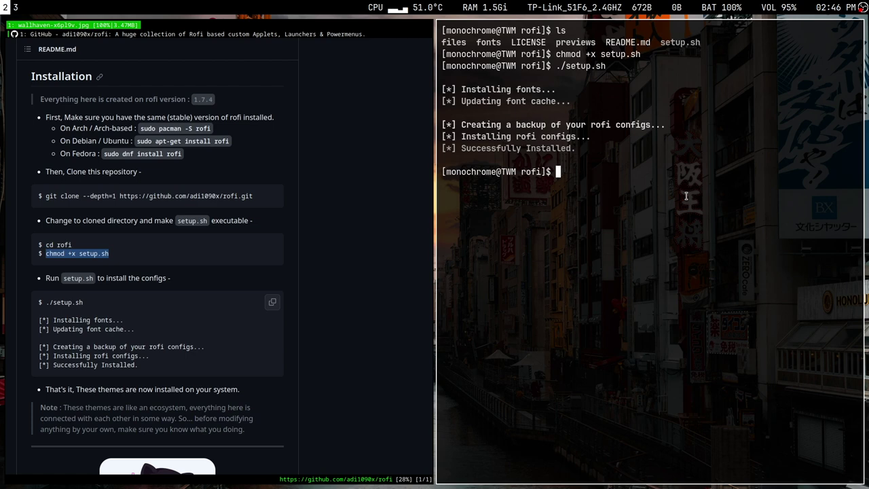
# Test the $mod+d rofi keybinding twice, dismissing the error message each time.
pyautogui.press('super+d')
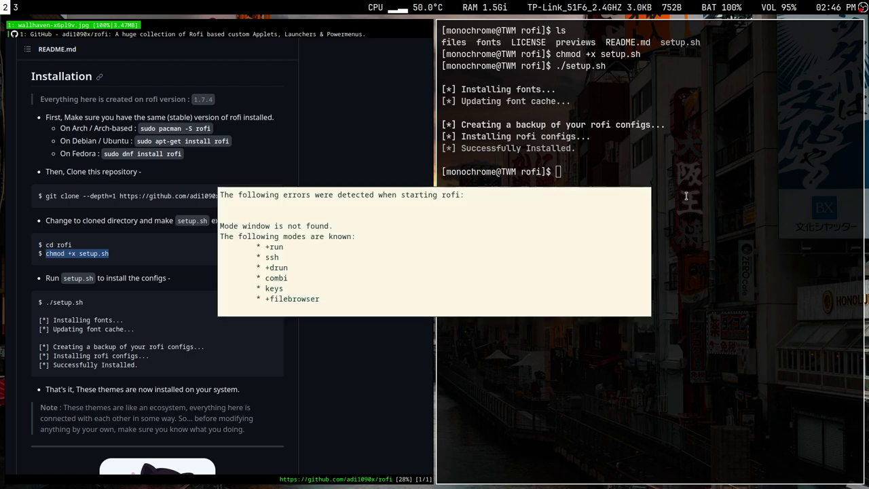
pyautogui.press('Escape')
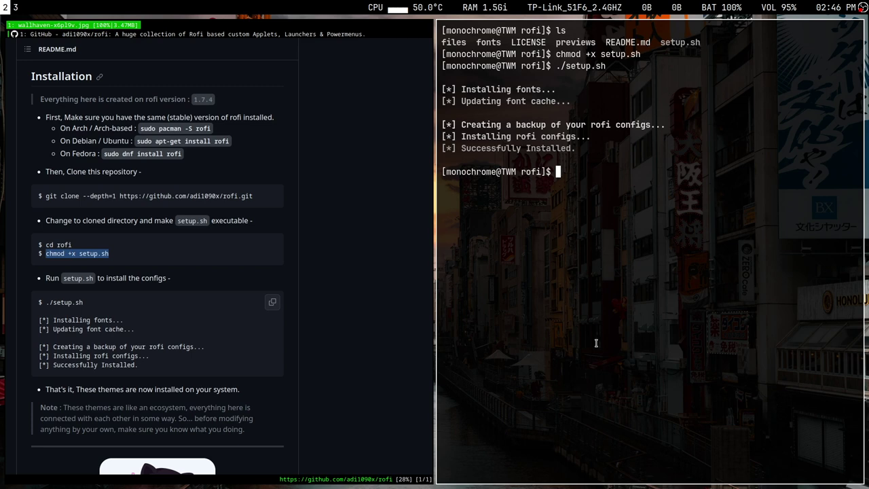
pyautogui.press('super+d')
pyautogui.press('Escape')
# Move into ~/.config/rofi and list its contents with ls -la.
pyautogui.scroll(-5, 67, 371)
pyautogui.scroll(3, 87, 373)
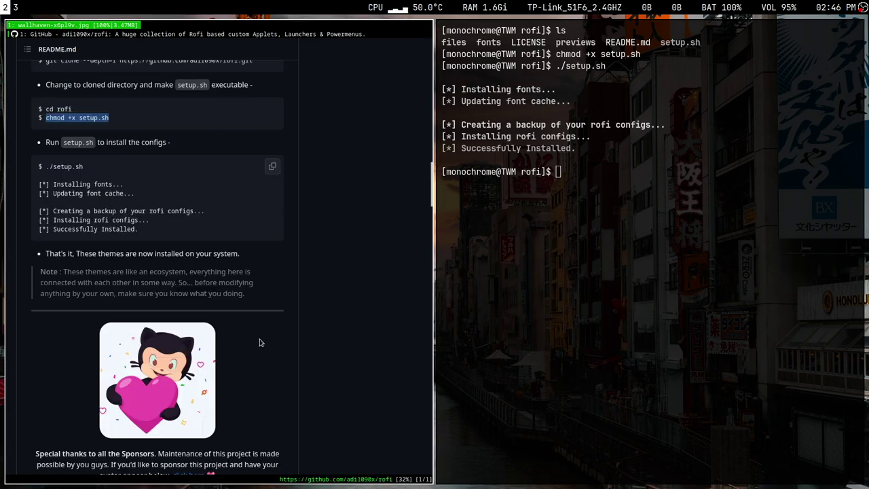
pyautogui.write('cd')
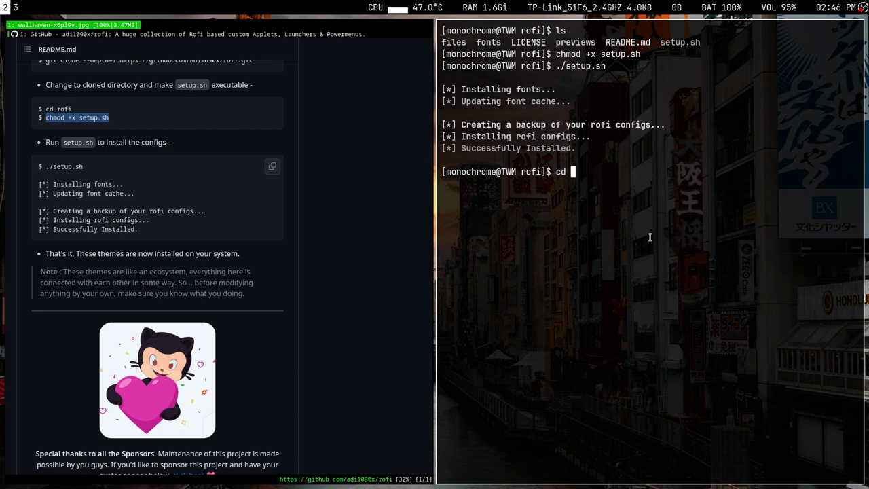
pyautogui.press('Return')
pyautogui.hotkey('ctrl', 'l')
pyautogui.write('cd .')
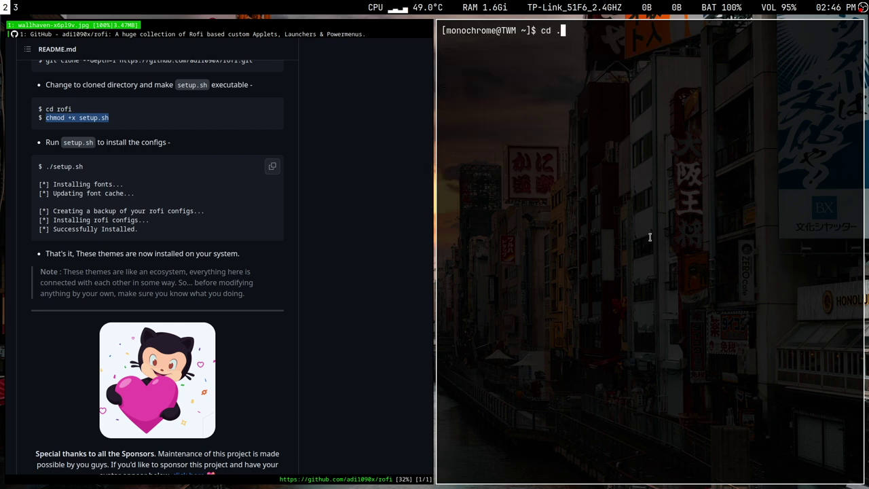
pyautogui.write('config/rofi')
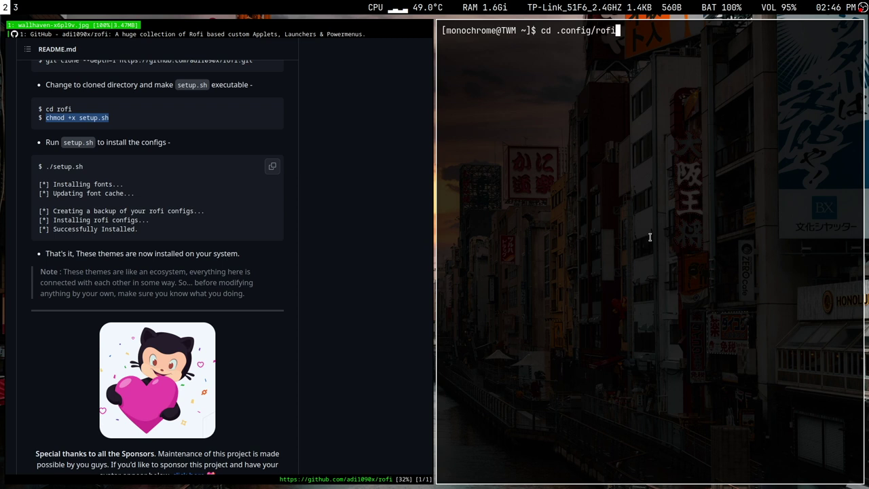
pyautogui.press('Return')
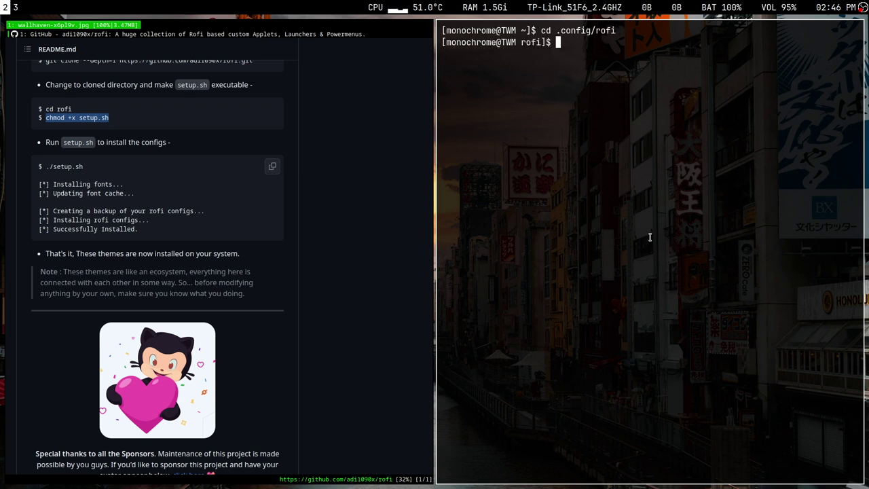
pyautogui.write('la')
pyautogui.press('Return')
pyautogui.write('ls -la')
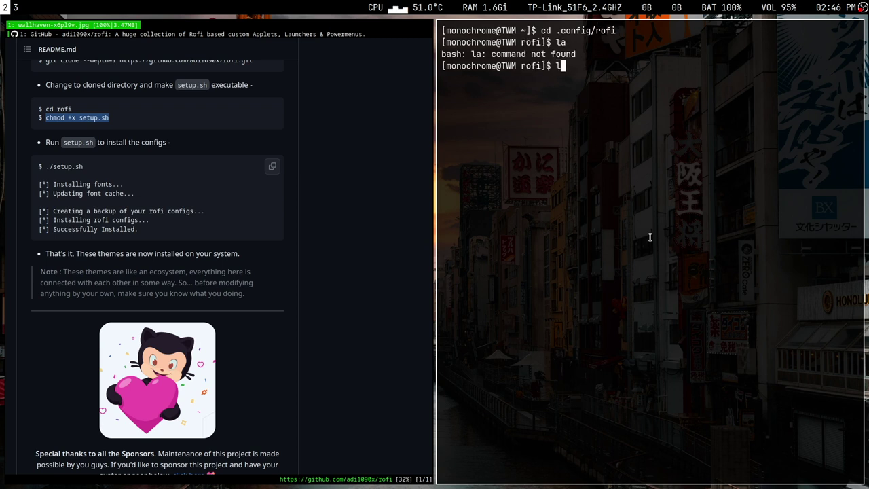
pyautogui.press('Return')
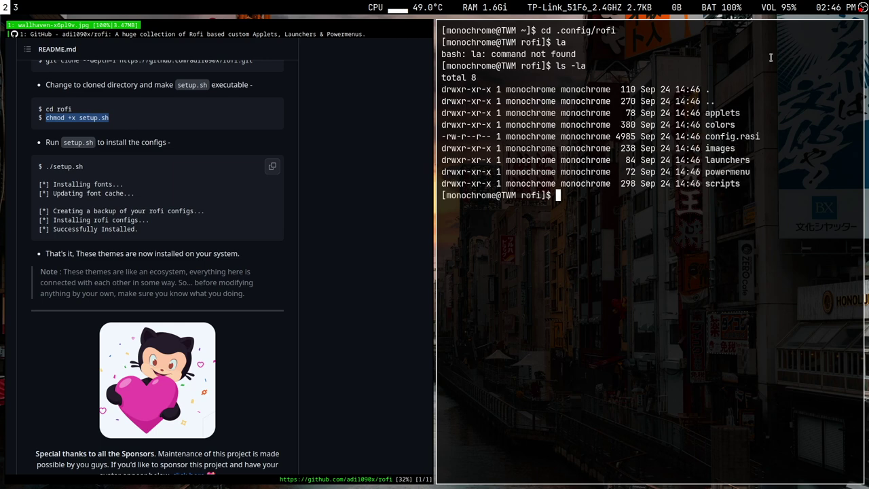
# Highlight the powermenu, launchers, images, config.rasi, colors, applets and scripts entries in the listing.
pyautogui.doubleClick(706, 172)
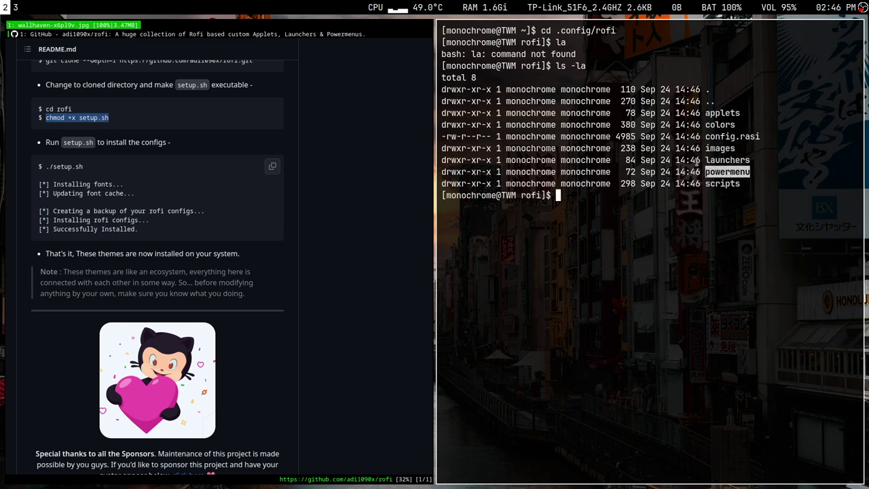
pyautogui.doubleClick(706, 160)
pyautogui.doubleClick(706, 148)
pyautogui.moveTo(706, 136); pyautogui.dragTo(761, 136)
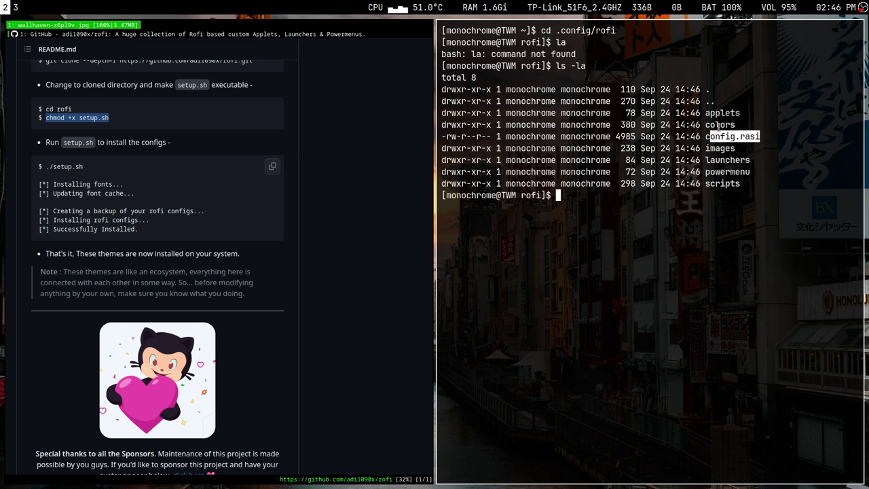
pyautogui.doubleClick(719, 125)
pyautogui.moveTo(711, 112); pyautogui.dragTo(740, 112)
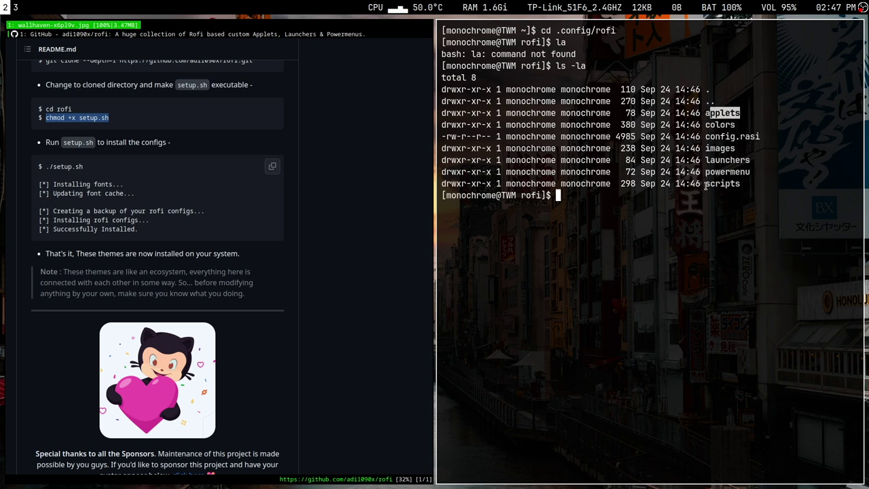
pyautogui.doubleClick(707, 184)
pyautogui.write('rg')
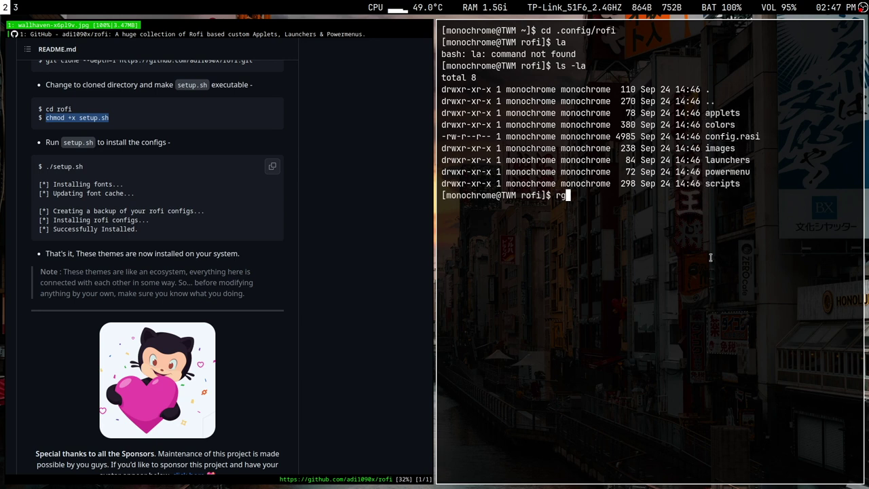
pyautogui.press('Return')
# Launch ranger in the rofi folder and cancel the accidental rename of applets.
pyautogui.write('ranger')
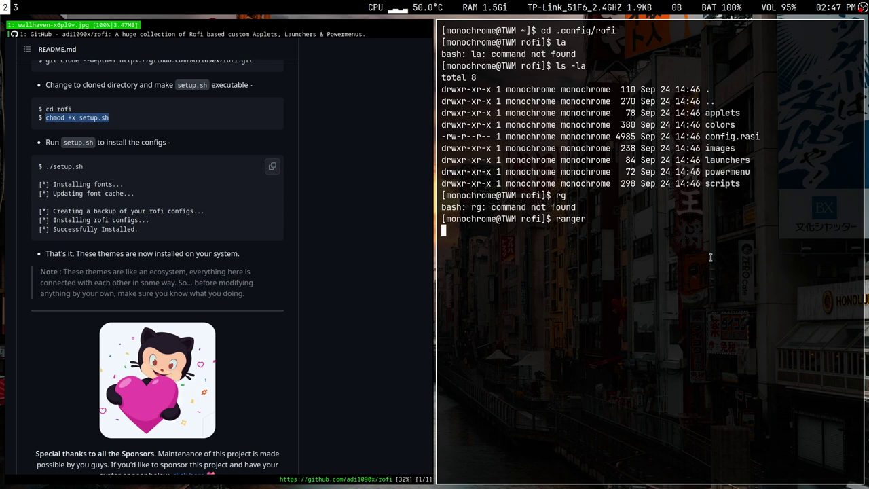
pyautogui.press('Return')
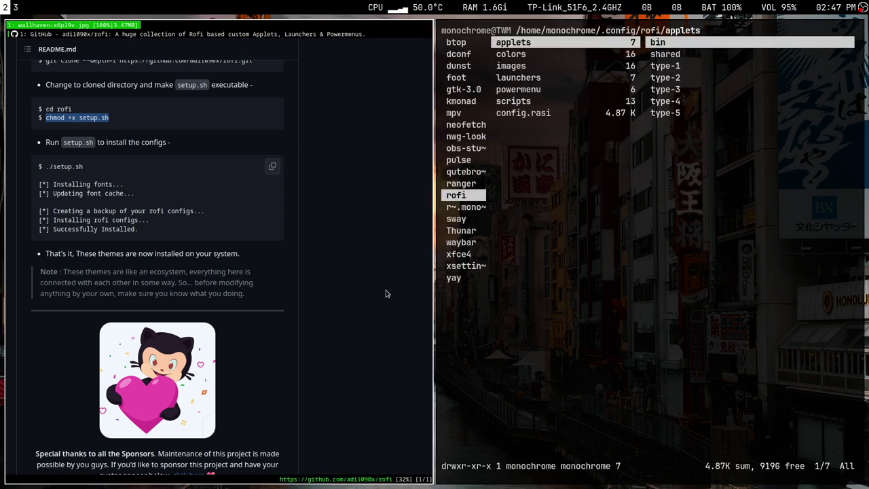
pyautogui.press('I')
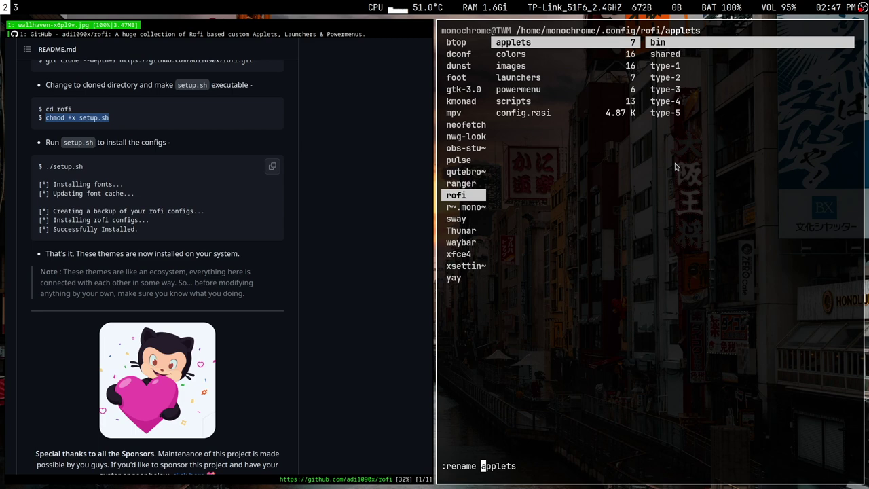
pyautogui.press('Escape')
# Browse the images folder to flowers-1.png, then move through workspace 3 to the empty workspace 4.
pyautogui.press('j')
pyautogui.press('j')
pyautogui.press('l')
pyautogui.press('j')
pyautogui.press('j')
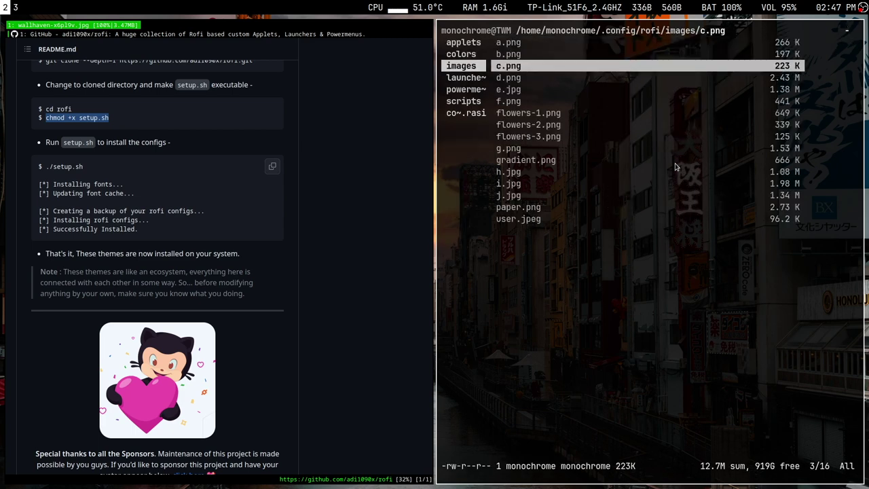
pyautogui.press('j')
pyautogui.press('j')
pyautogui.press('j')
pyautogui.press('j')
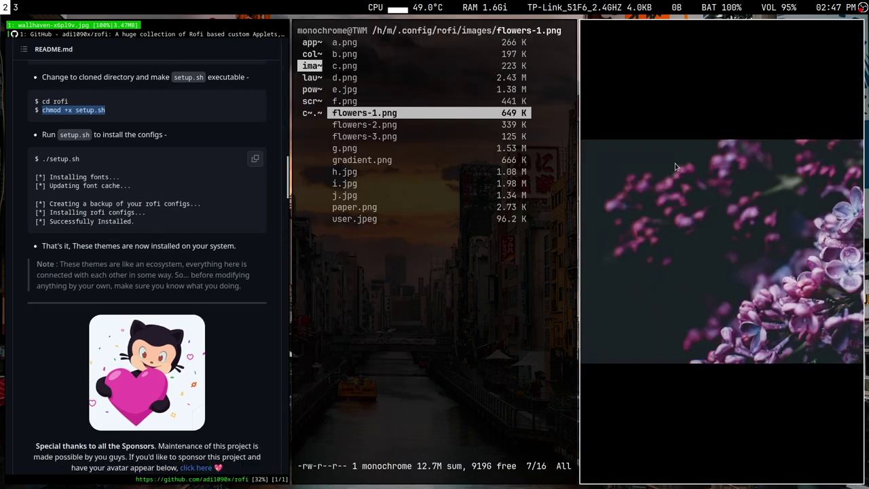
pyautogui.press('I')
pyautogui.press('Escape')
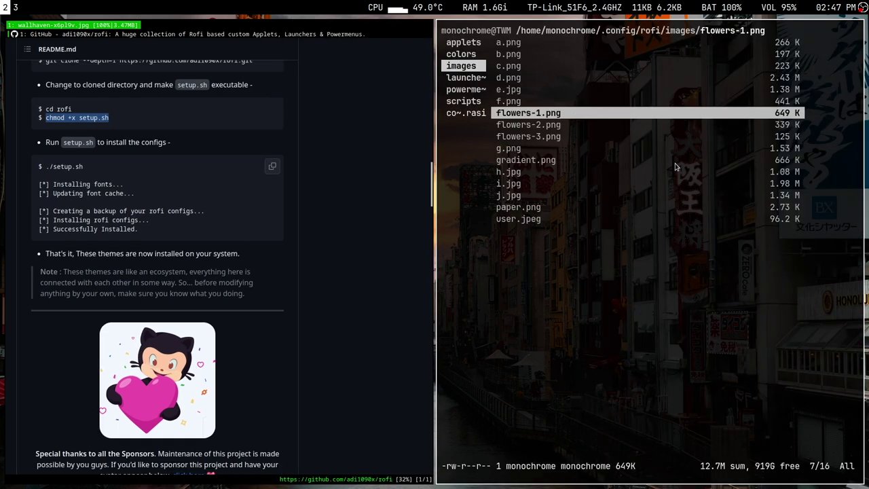
pyautogui.press('I')
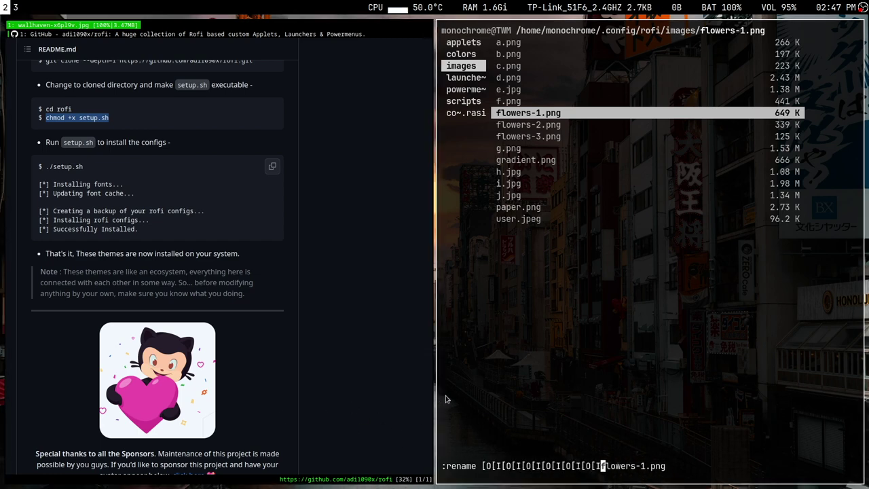
pyautogui.press('super+3')
pyautogui.press('super+4')
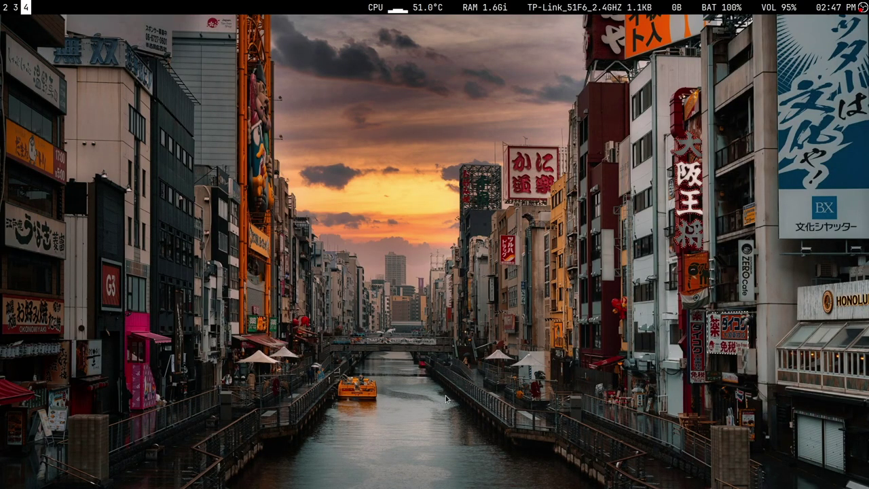
# In a new terminal run yay -S ncurses-git autotiling-rs, after testing extra tiled terminals.
pyautogui.press('super+Return')
pyautogui.write('sudo pacma')
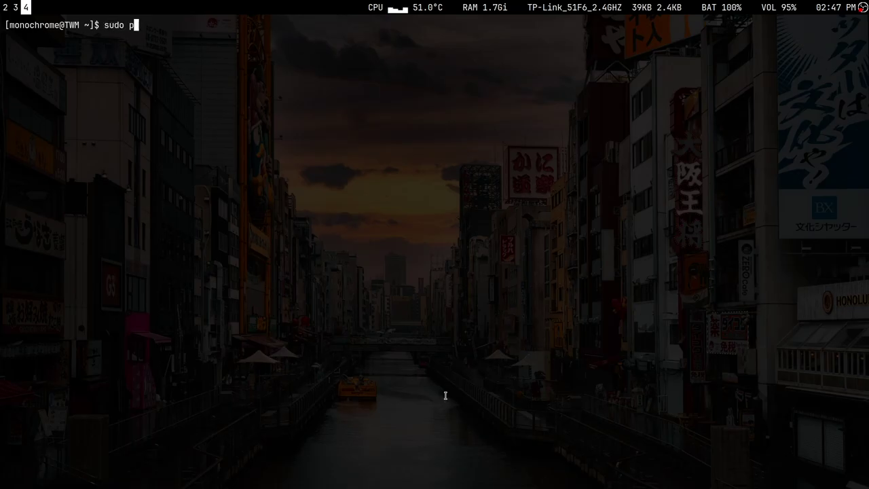
pyautogui.press('BackSpace')
pyautogui.press('BackSpace')
pyautogui.press('BackSpace')
pyautogui.press('BackSpace')
pyautogui.press('BackSpace')
pyautogui.press('BackSpace')
pyautogui.press('BackSpace')
pyautogui.press('BackSpace')
pyautogui.press('BackSpace')
pyautogui.press('BackSpace')
pyautogui.write('yay -S ')
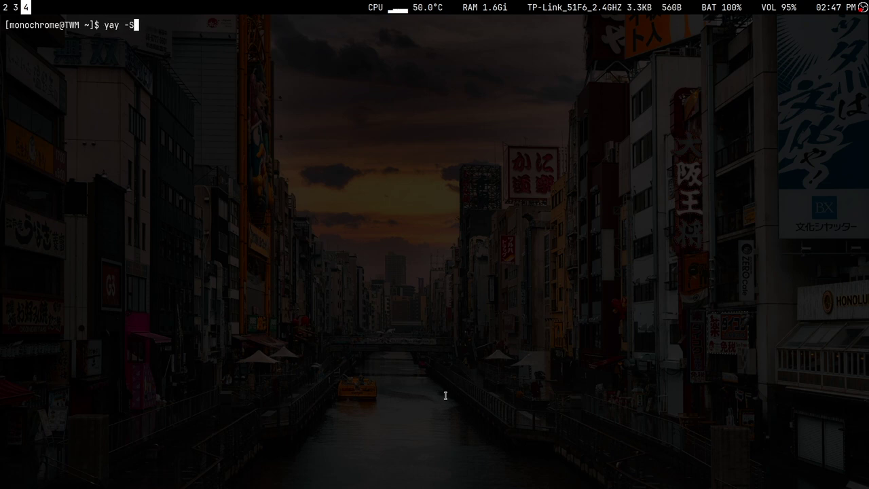
pyautogui.write('ncurses-git')
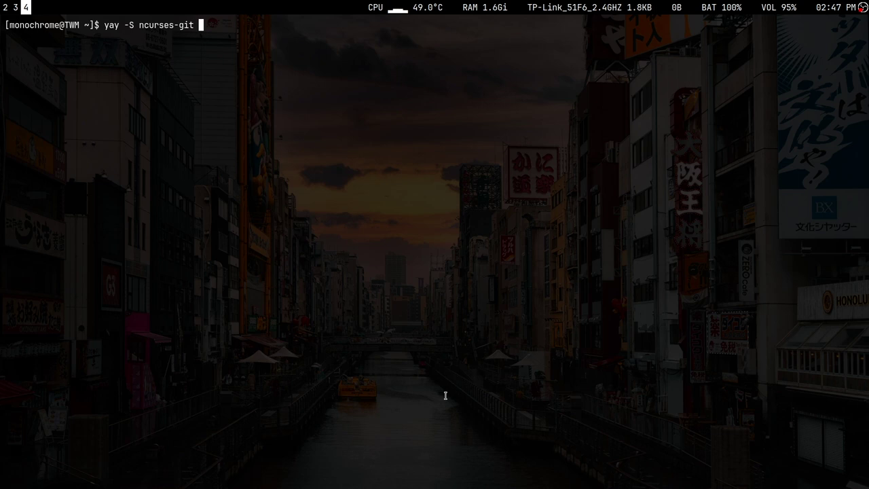
pyautogui.press('super+Return')
pyautogui.press('super+Return')
pyautogui.press('super+Return')
pyautogui.press('super+Return')
pyautogui.press('super+Return')
pyautogui.press('super+q')
pyautogui.press('super+q')
pyautogui.press('super+q')
pyautogui.press('super+q')
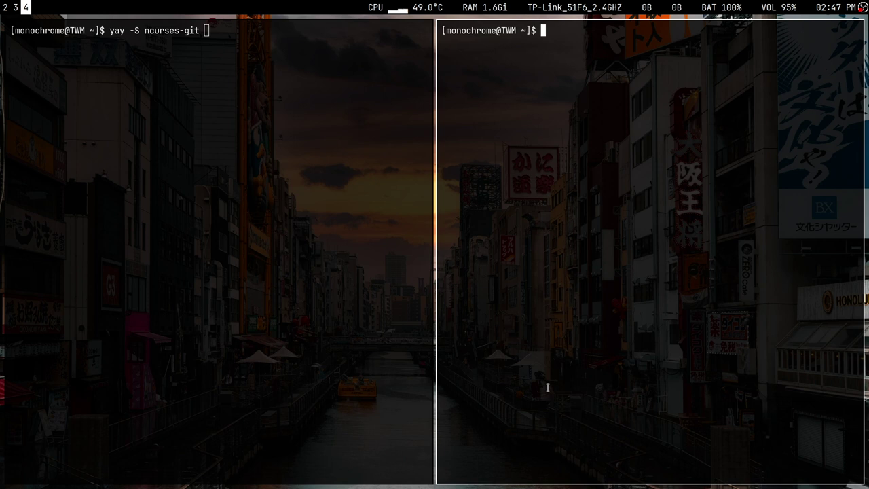
pyautogui.hotkey('ctrl', 'd')
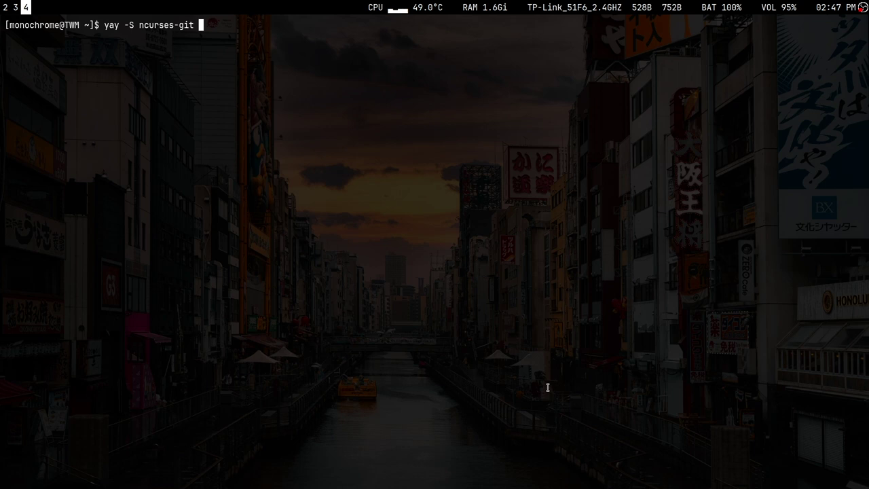
pyautogui.write('auto')
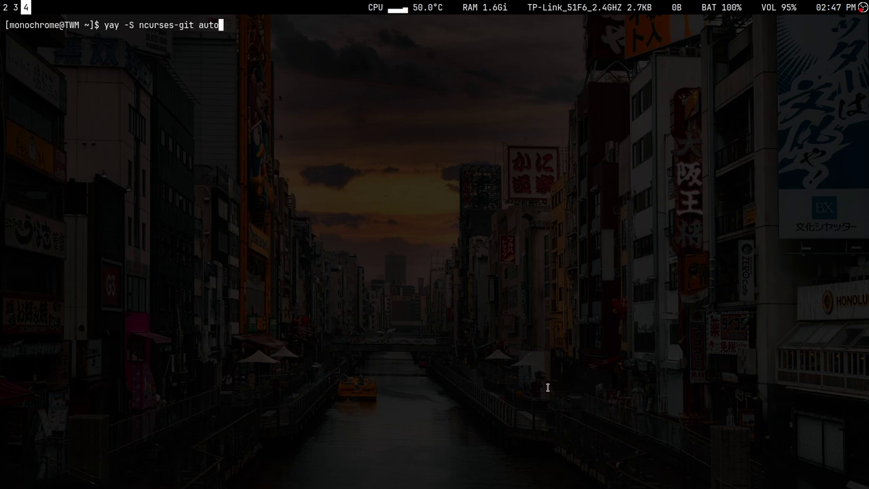
pyautogui.write('tiling-rs')
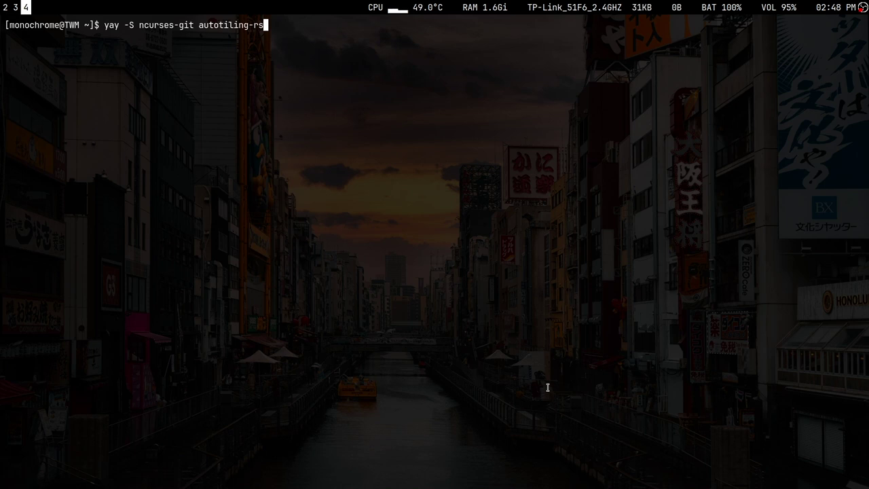
pyautogui.press('Return')
pyautogui.press('Return')
pyautogui.press('Return')
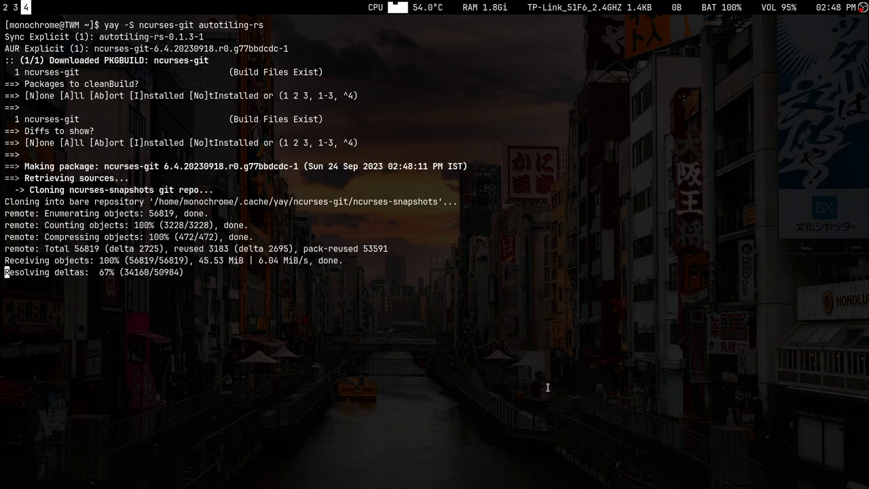
# Accept the cleanBuild and diffs prompts, glance through workspaces 2, 1 and 3, and return to 4.
pyautogui.press('Return')
pyautogui.press('Return')
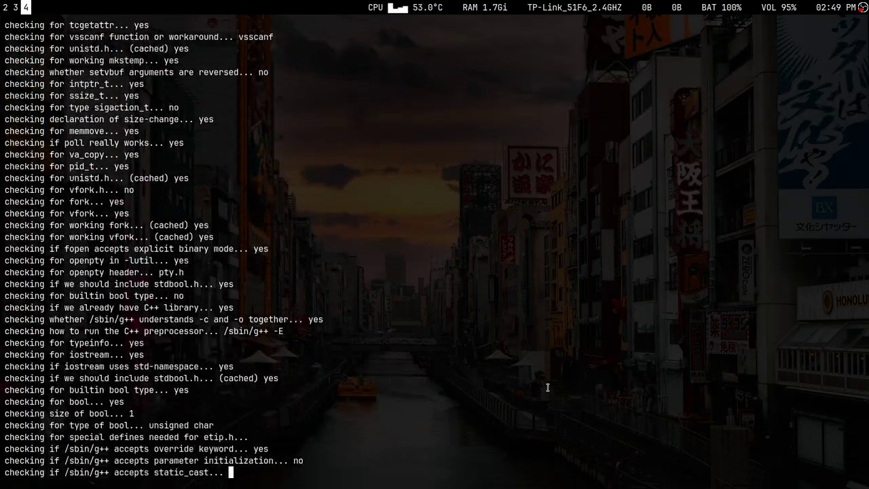
pyautogui.press('super+2')
pyautogui.press('super+1')
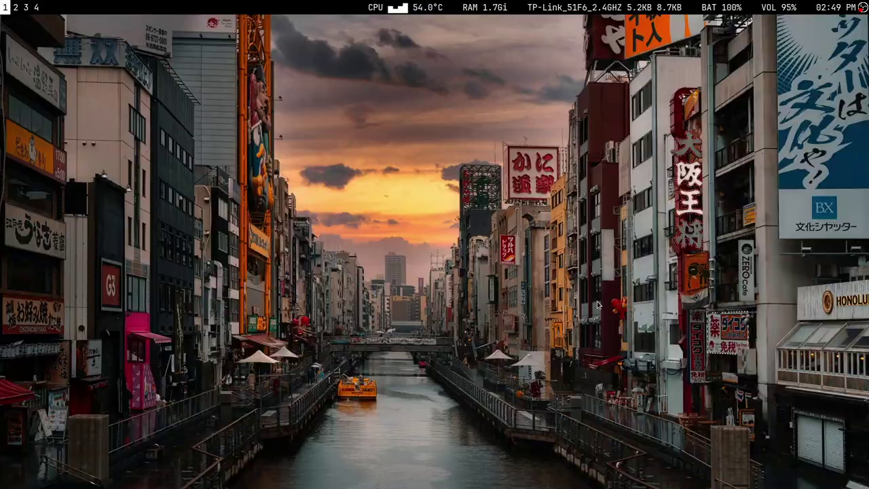
pyautogui.press('super+3')
pyautogui.press('super+4')
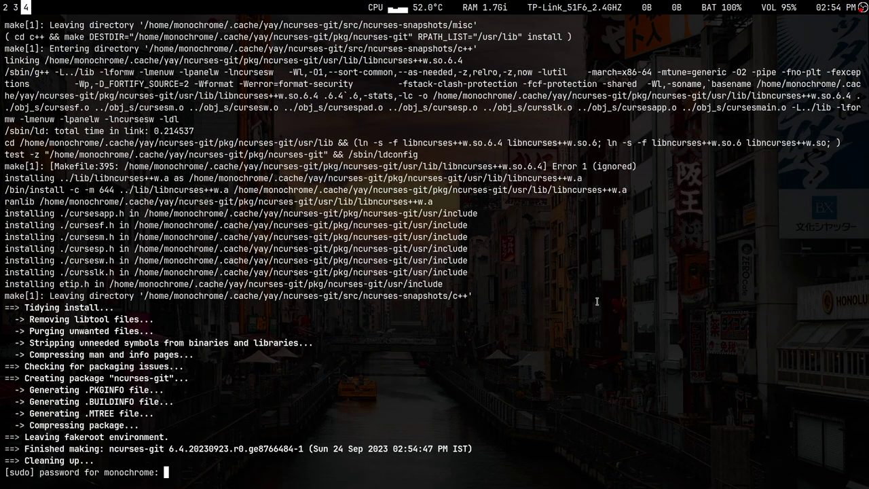
# Submit the sudo password, confirm replacing ncurses with ncurses-git, verify autotiling completes, then clear the screen.
pyautogui.press('Return')
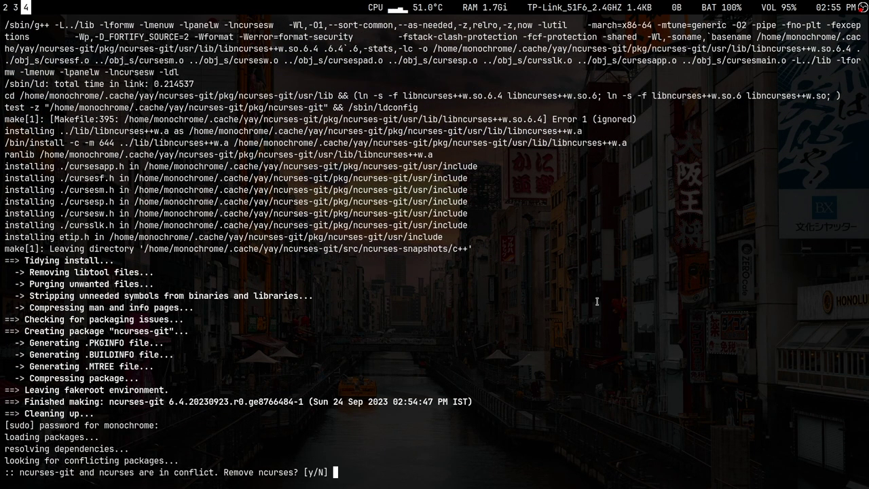
pyautogui.write('y')
pyautogui.press('Return')
pyautogui.press('Return')
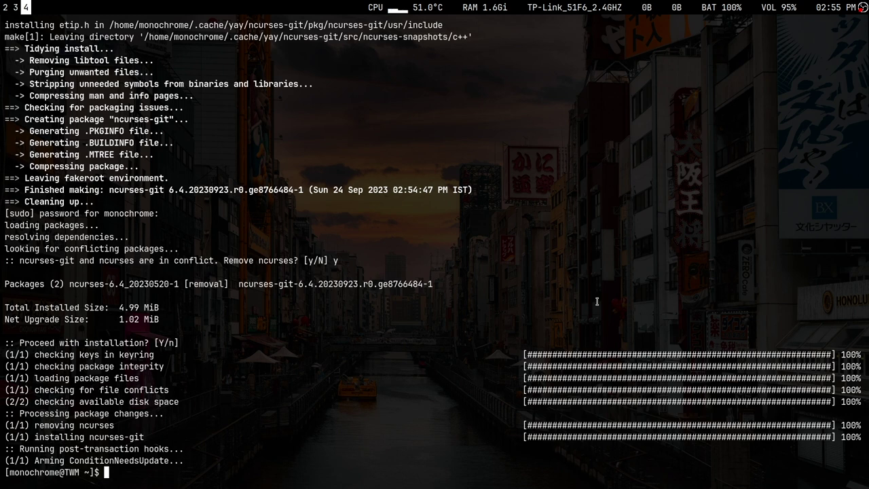
pyautogui.write('auto')
pyautogui.press('Tab')
pyautogui.press('Tab')
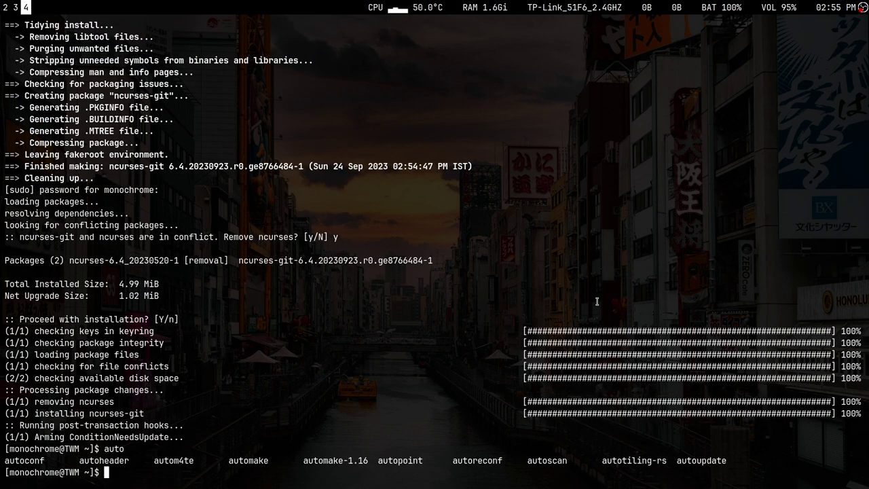
pyautogui.scroll(10, 204, 363)
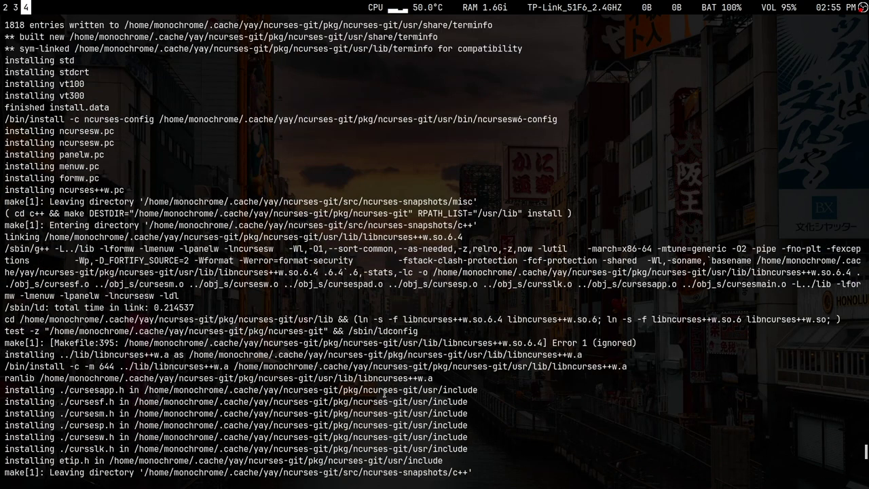
pyautogui.scroll(-10, 353, 387)
pyautogui.write('clear')
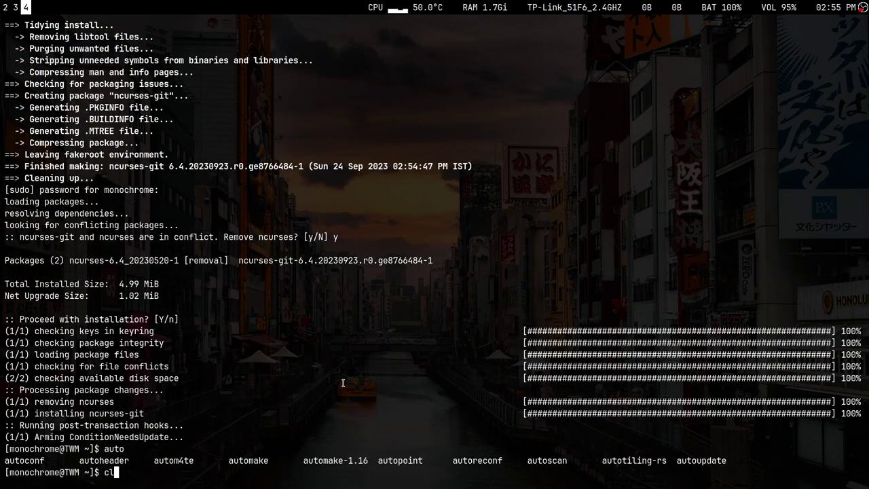
pyautogui.press('Return')
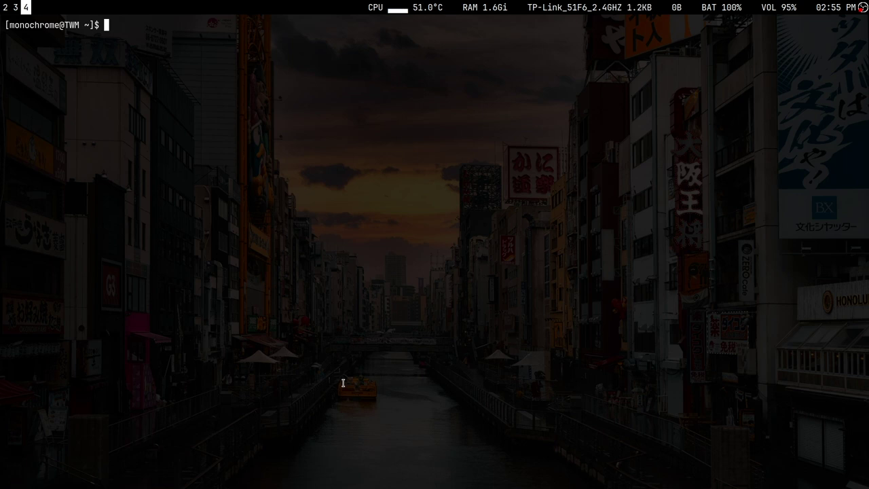
# Run autotiling-rs, test it with a new terminal, then stop it with Ctrl+C.
pyautogui.press('super+e')
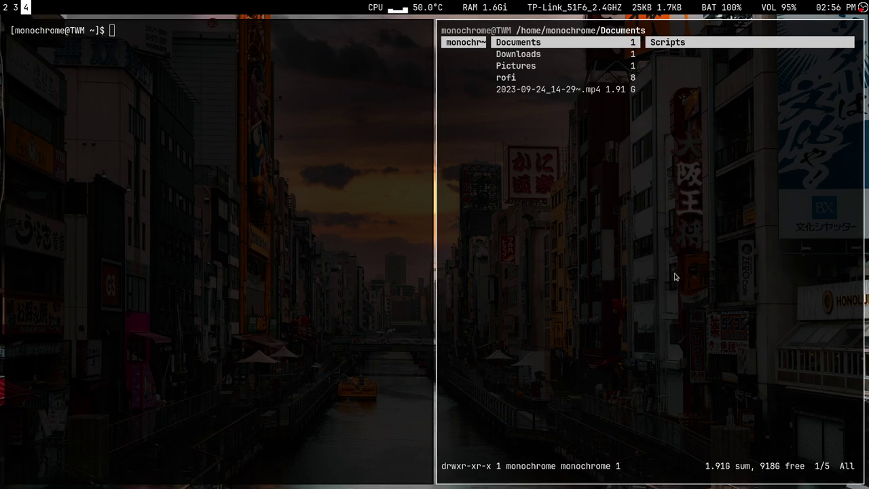
pyautogui.press('q')
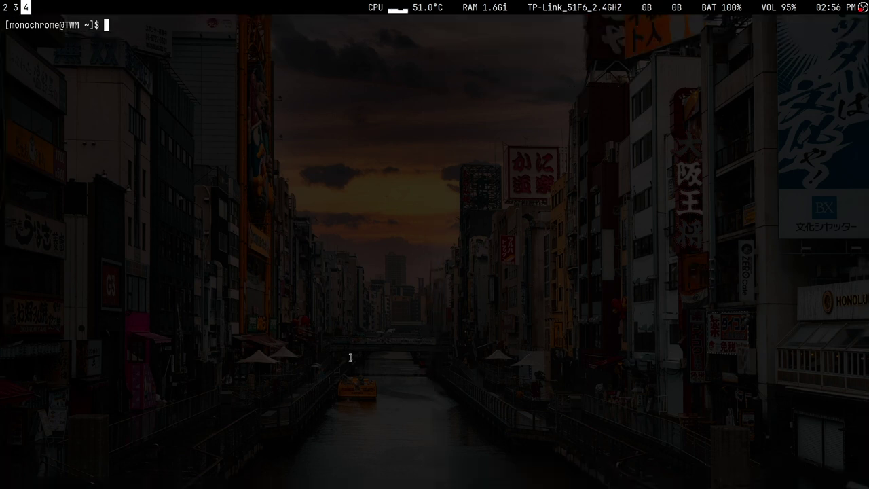
pyautogui.write('autoti')
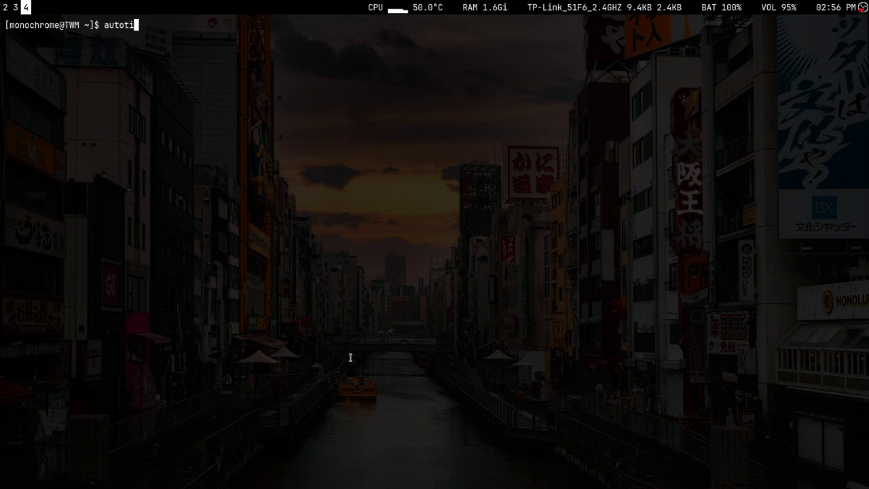
pyautogui.write('ling-rs')
pyautogui.press('Return')
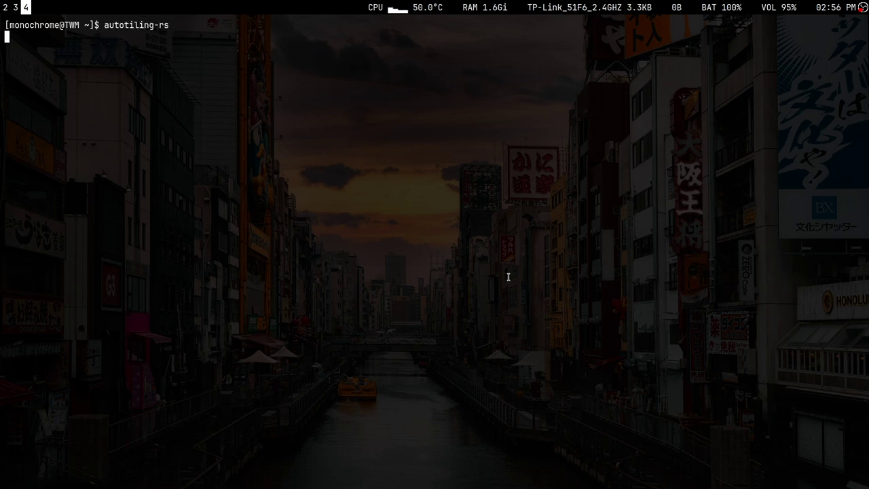
pyautogui.press('super+Return')
pyautogui.press('super+Return')
pyautogui.press('super+Return')
pyautogui.press('super+Return')
pyautogui.press('super+Return')
pyautogui.press('super+Return')
pyautogui.press('super+Return')
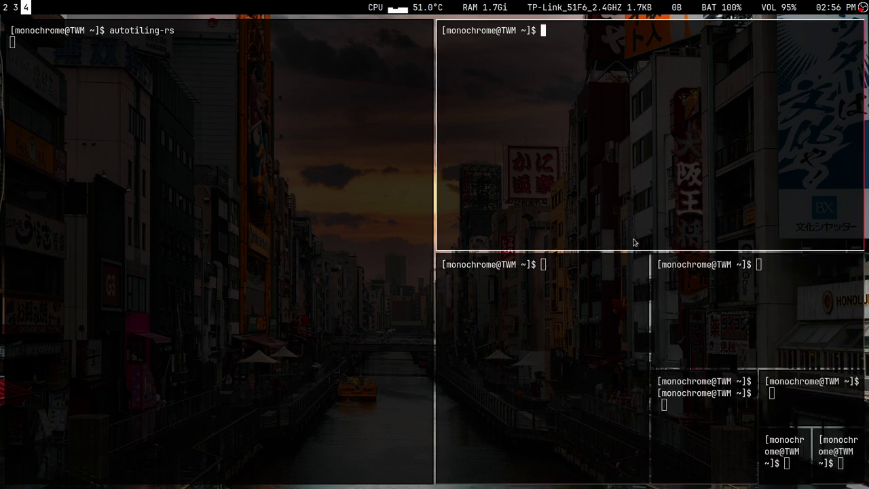
pyautogui.press('super+shift+q')
pyautogui.press('super+shift+q')
pyautogui.press('super+shift+q')
pyautogui.press('super+shift+q')
pyautogui.press('super+shift+q')
pyautogui.press('super+shift+q')
pyautogui.press('super+shift+q')
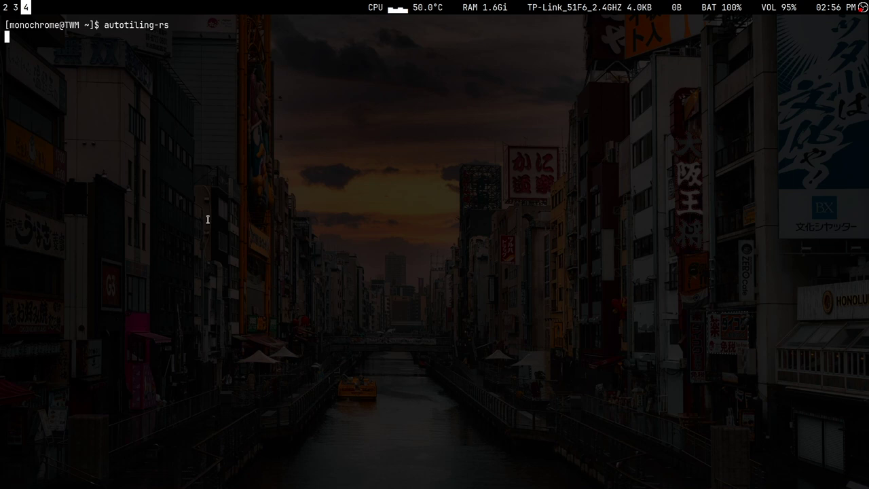
pyautogui.hotkey('ctrl', 'c')
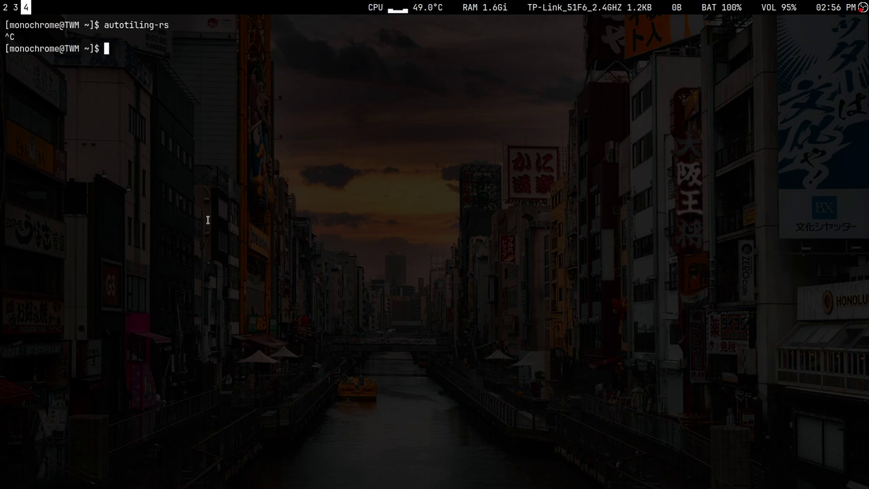
# Open extra terminals to compare tiling without autotiling-rs, close them, then recall and cancel the command.
pyautogui.press('super+Return')
pyautogui.press('super+Return')
pyautogui.press('super+Return')
pyautogui.press('super+Return')
pyautogui.press('super+Return')
pyautogui.press('super+Return')
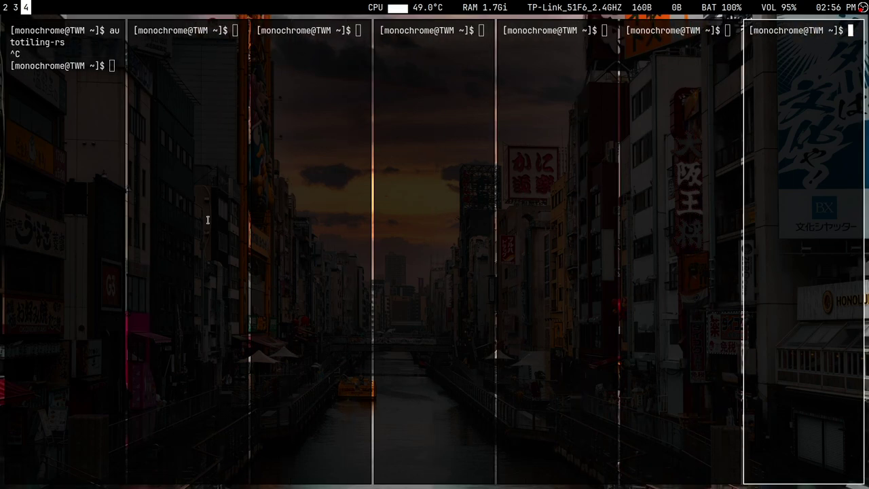
pyautogui.press('super+Return')
pyautogui.press('super+Return')
pyautogui.press('super+Return')
pyautogui.press('super+Return')
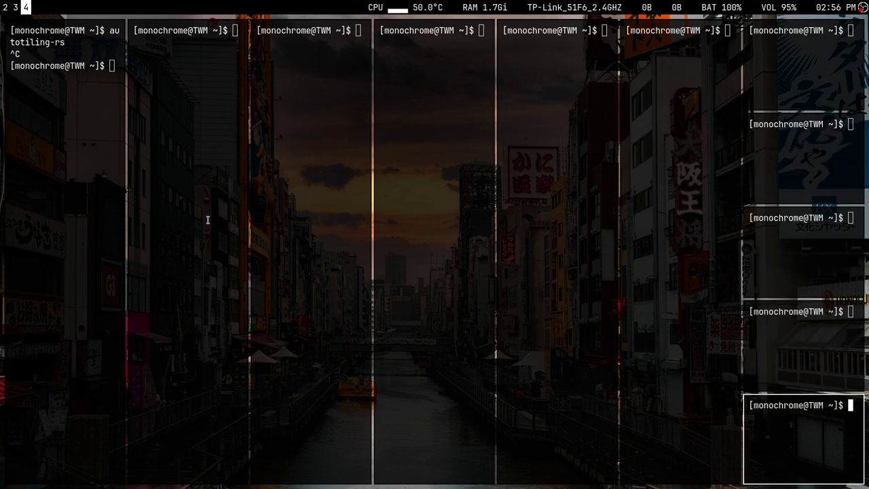
pyautogui.press('super+Left')
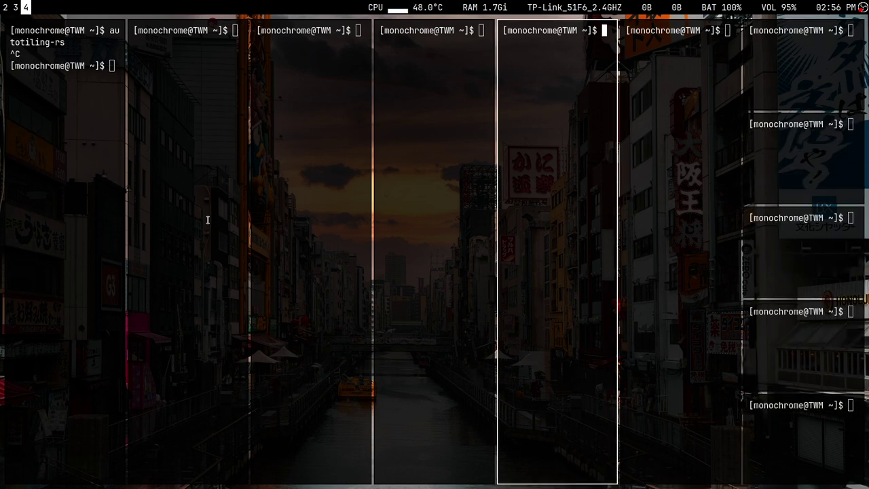
pyautogui.press('super+Right')
pyautogui.press('super+shift+q')
pyautogui.press('super+shift+q')
pyautogui.press('super+shift+q')
pyautogui.press('super+shift+q')
pyautogui.press('super+shift+q')
pyautogui.press('super+shift+q')
pyautogui.press('super+shift+q')
pyautogui.press('super+shift+q')
pyautogui.press('super+shift+q')
pyautogui.press('super+shift+q')
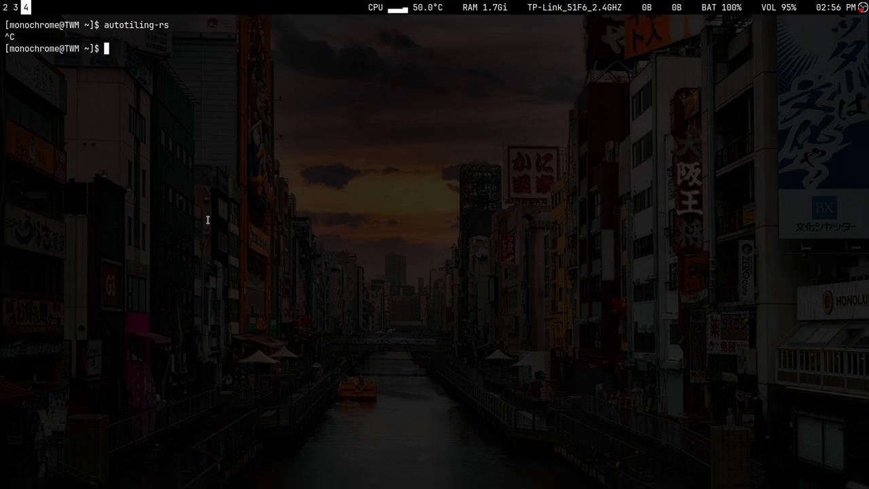
pyautogui.press('Up')
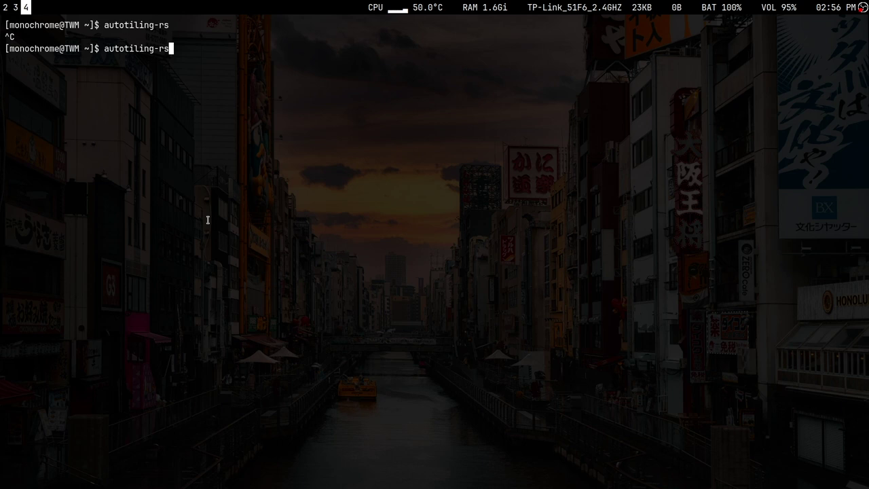
pyautogui.hotkey('ctrl', 'c')
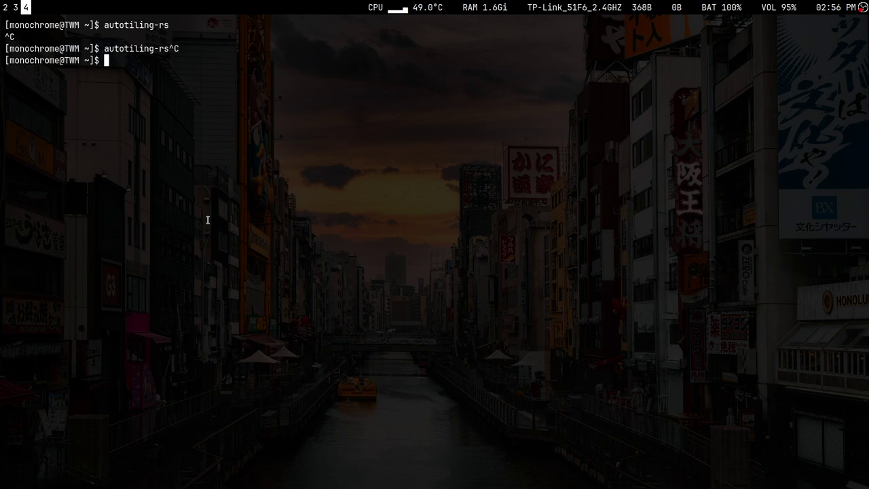
# Open .config/sway/config in nvim and scroll to the media key and brightness bindings.
pyautogui.write('nvim.c')
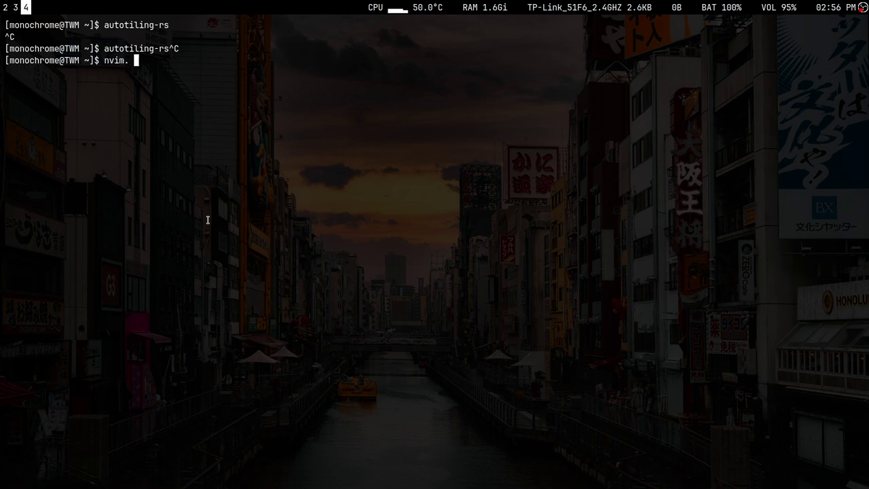
pyautogui.press('BackSpace')
pyautogui.write('.config/sw')
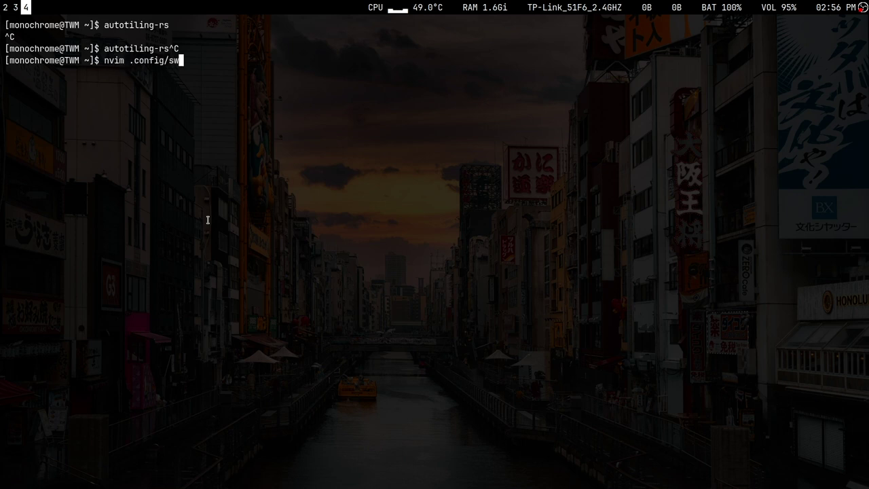
pyautogui.write('ay/config/')
pyautogui.press('Return')
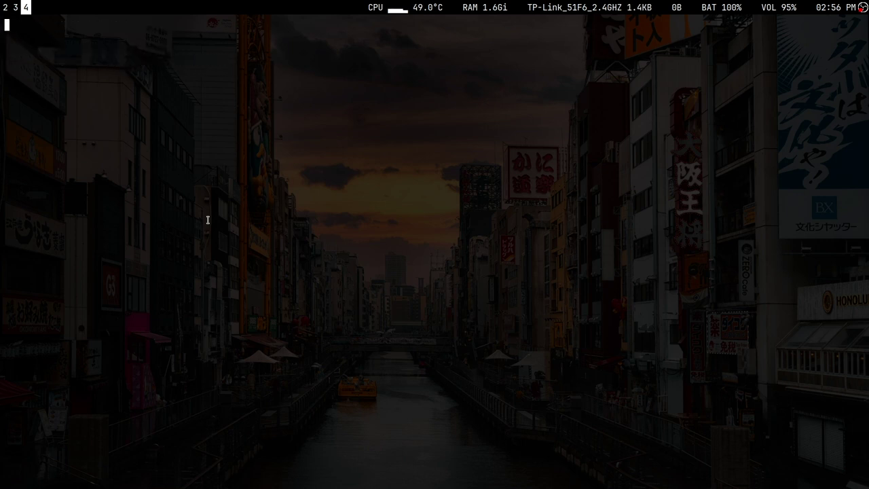
pyautogui.scroll(-20, 209, 224)
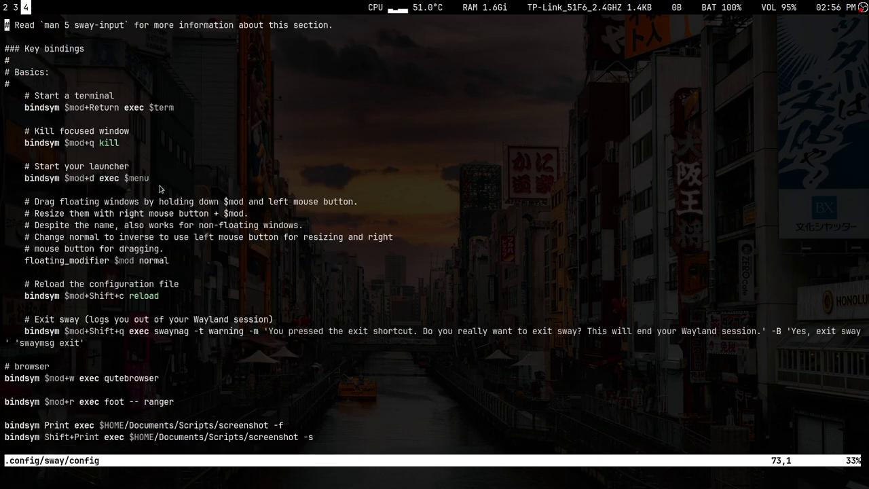
pyautogui.scroll(-20, 168, 255)
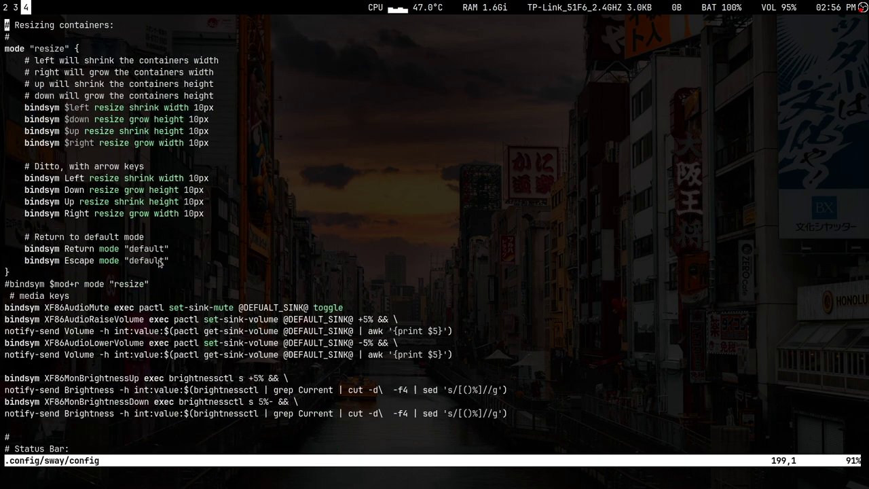
pyautogui.scroll(6, 171, 256)
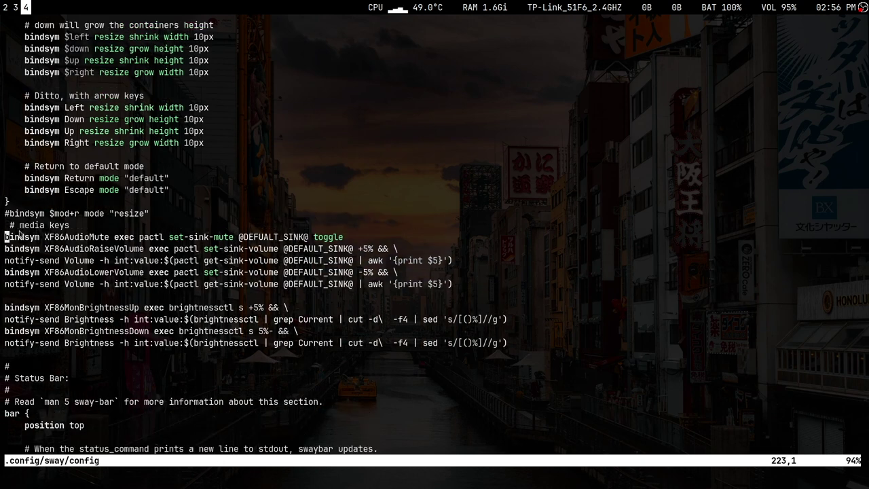
# Insert an '#autorun on launch' comment line below the brightness bindings.
pyautogui.click(18, 366)
pyautogui.press('k')
pyautogui.press('i')
pyautogui.press('Return')
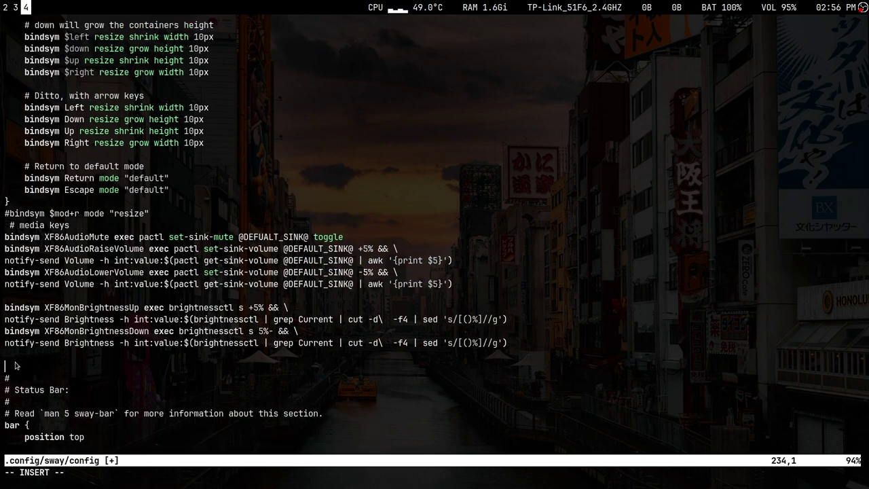
pyautogui.write('#autorun on launc')
pyautogui.press('BackSpace')
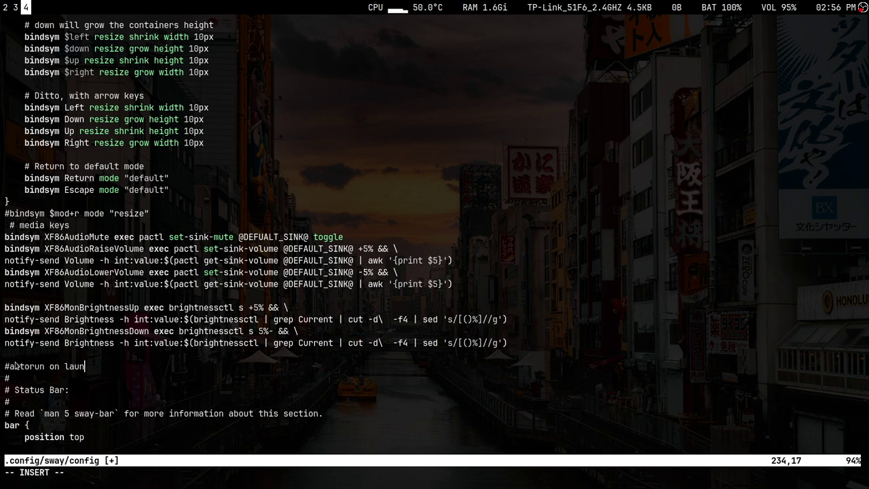
pyautogui.write('ch')
pyautogui.press('Return')
pyautogui.press('Return')
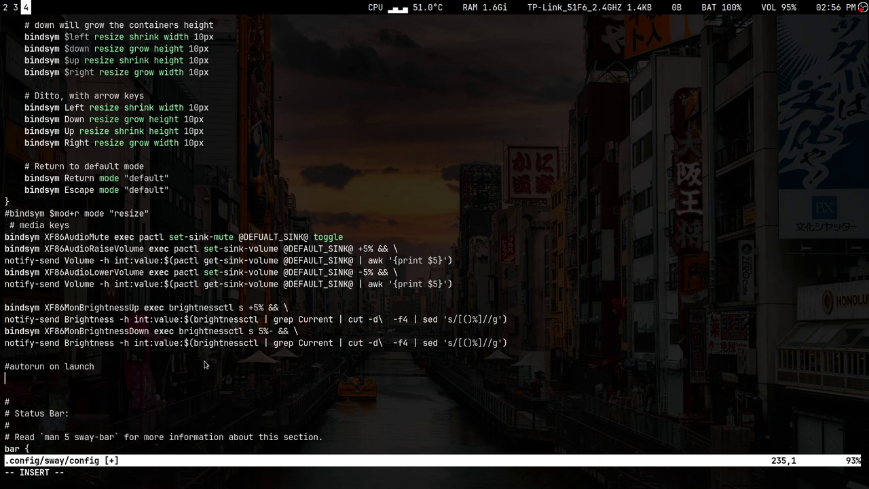
# Add an 'exec {' block with an empty indented line beneath the comment.
pyautogui.write('exec')
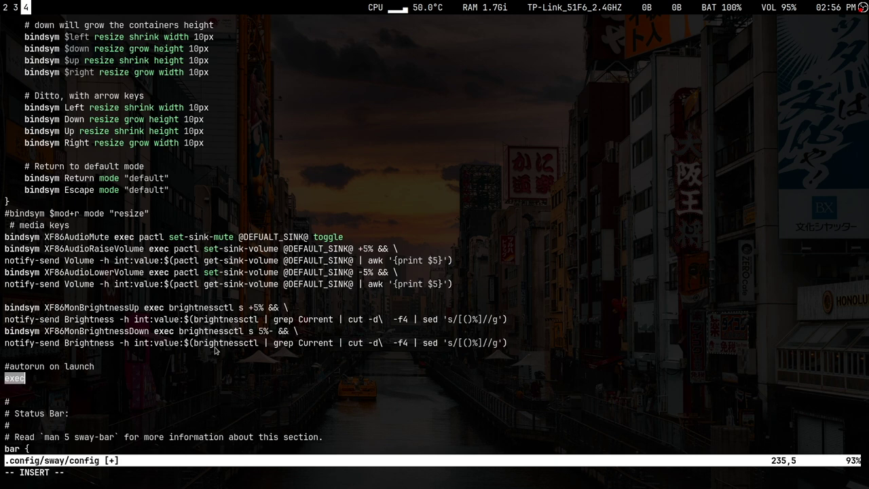
pyautogui.press('Return')
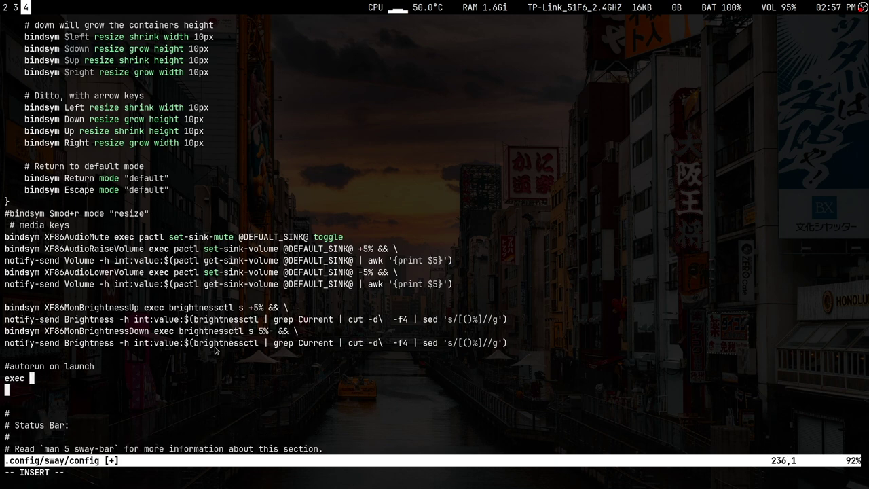
pyautogui.press('BackSpace')
pyautogui.write('{')
pyautogui.press('Return')
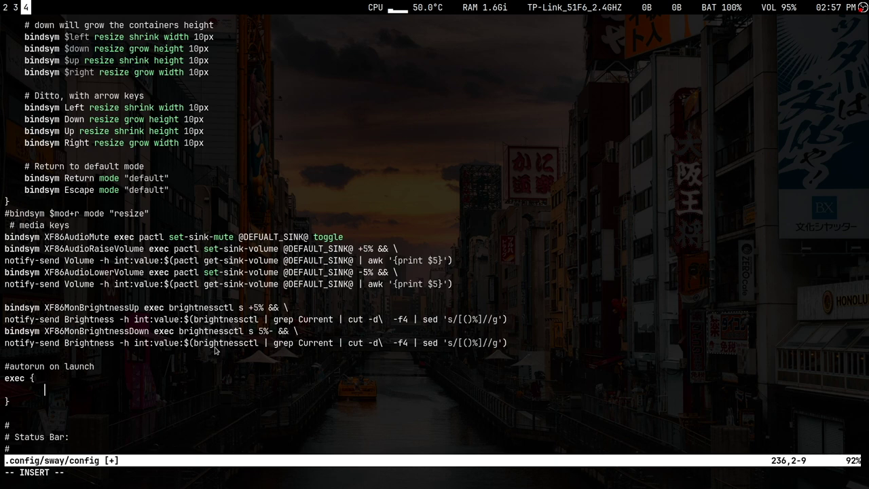
pyautogui.press('Escape')
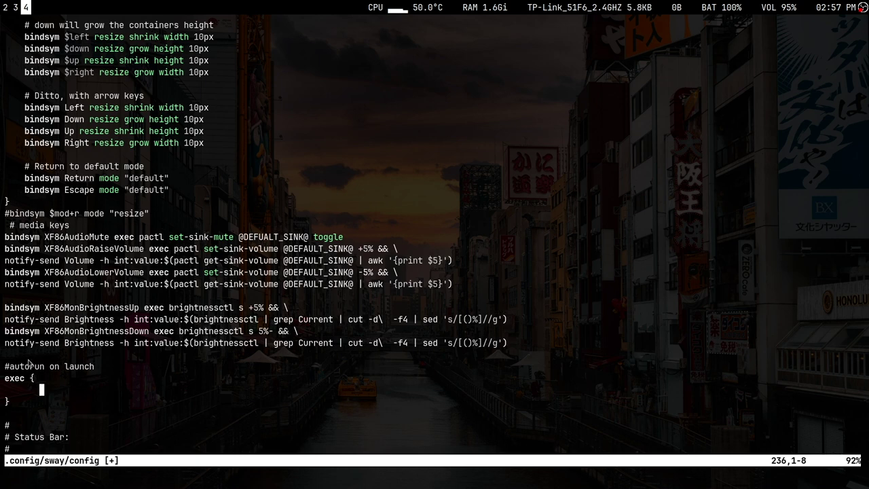
# Try changing exec to exec_always, then revert it to plain exec.
pyautogui.click(22, 381)
pyautogui.write('a')
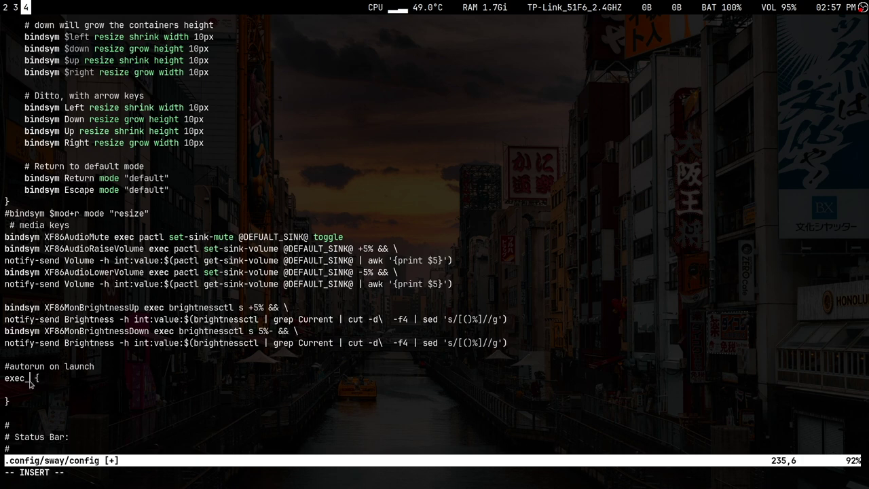
pyautogui.write(' alwayrs')
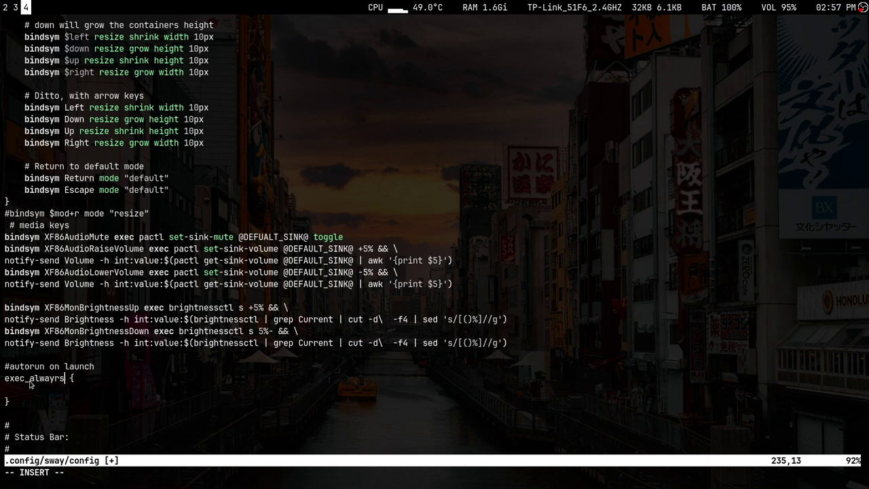
pyautogui.press('BackSpace')
pyautogui.press('BackSpace')
pyautogui.write('s')
pyautogui.press('Escape')
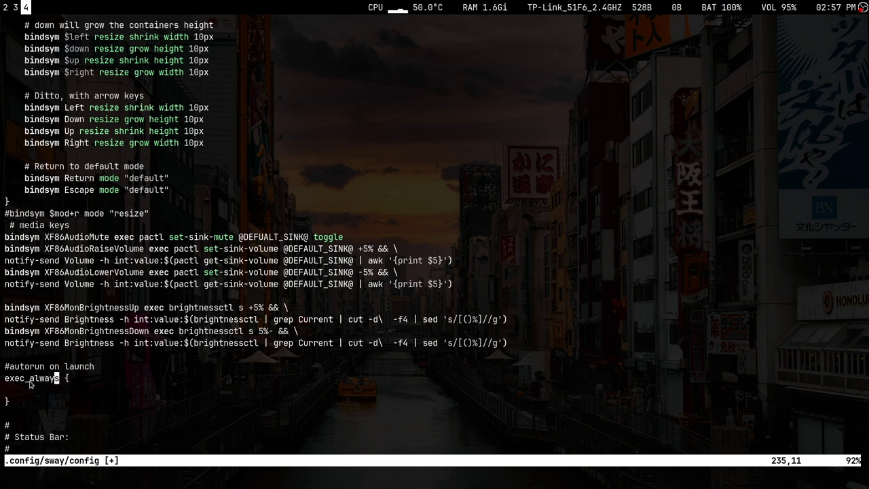
pyautogui.press('s')
pyautogui.press('Escape')
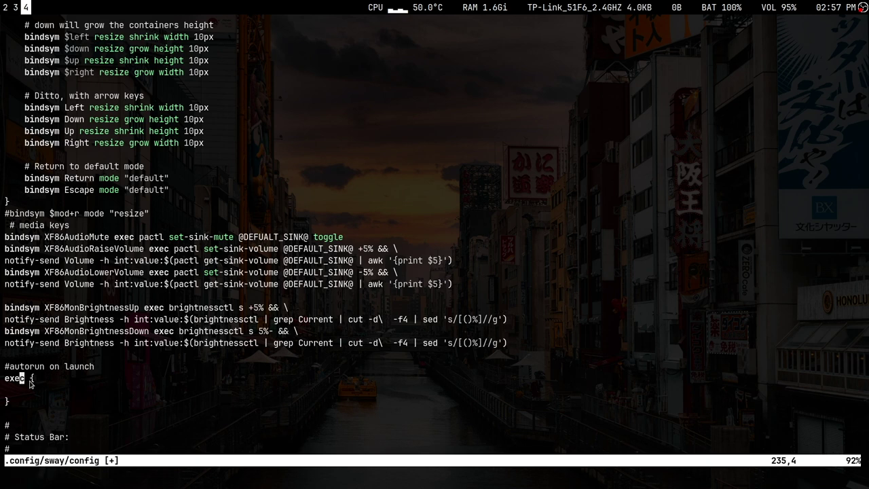
pyautogui.press('j')
# Add an indented autotiling-rs entry inside the exec block.
pyautogui.press('i')
pyautogui.press('Tab')
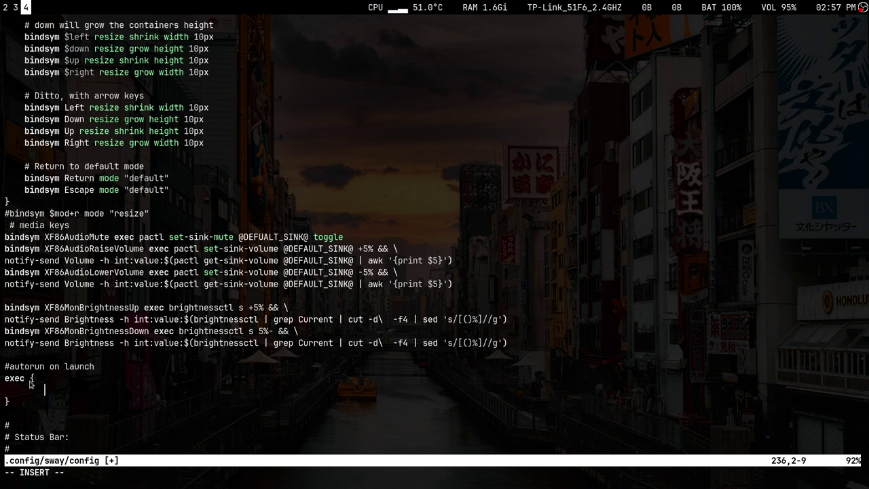
pyautogui.write('autotiling-rs')
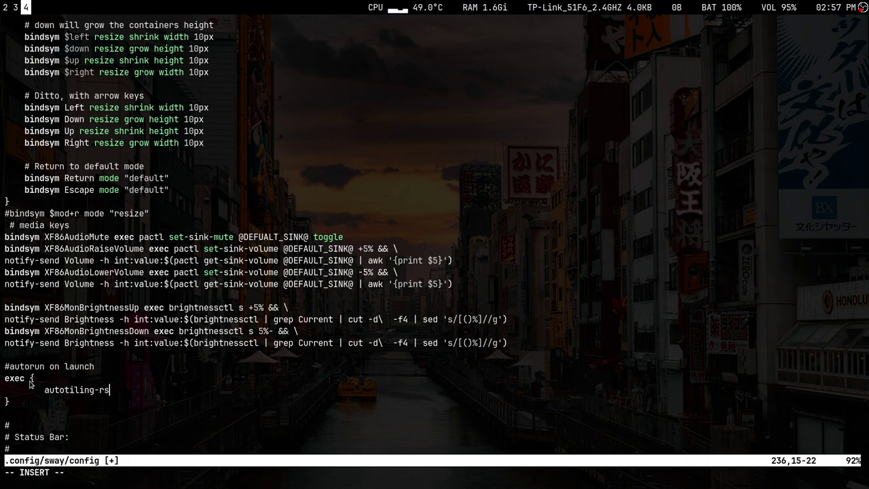
pyautogui.press('Escape')
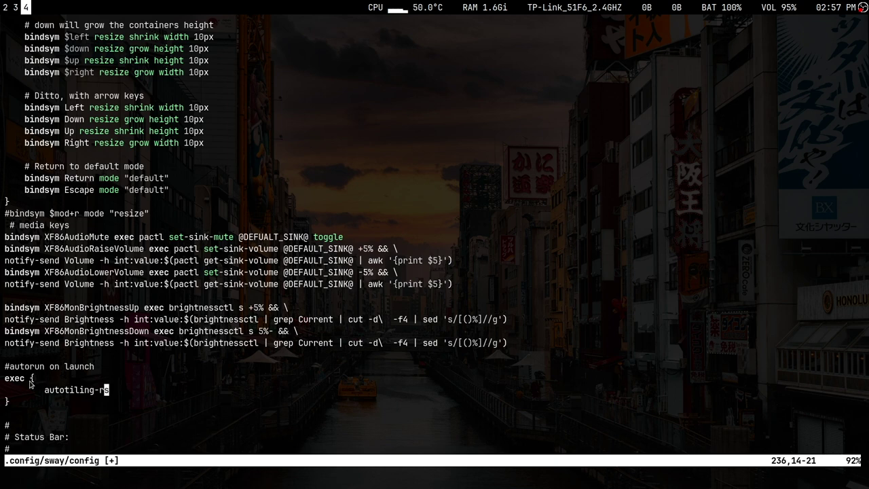
# Add a udiskie line below autotiling-rs, then remove it again.
pyautogui.press('o')
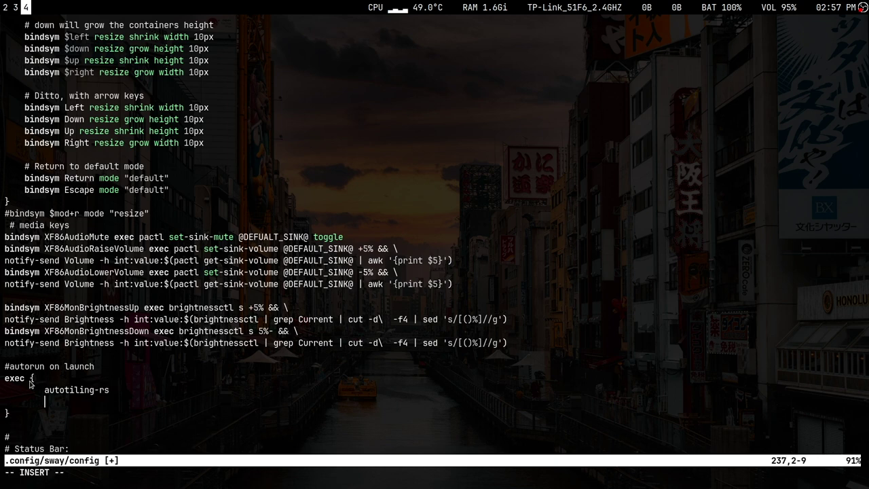
pyautogui.write('udiseki')
pyautogui.press('BackSpace')
pyautogui.press('BackSpace')
pyautogui.press('BackSpace')
pyautogui.write('kie')
pyautogui.press('BackSpace')
pyautogui.press('BackSpace')
pyautogui.press('BackSpace')
pyautogui.press('BackSpace')
pyautogui.press('BackSpace')
pyautogui.press('BackSpace')
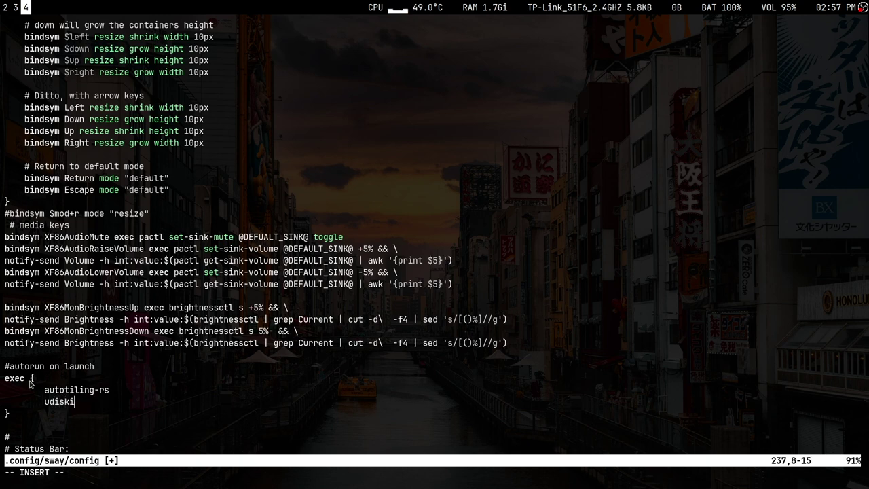
pyautogui.press('BackSpace')
pyautogui.press('BackSpace')
pyautogui.press('BackSpace')
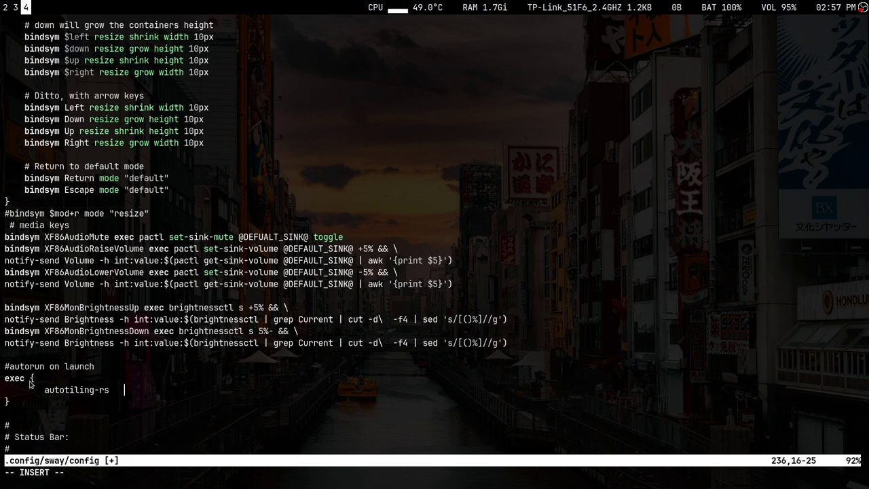
pyautogui.press('Escape')
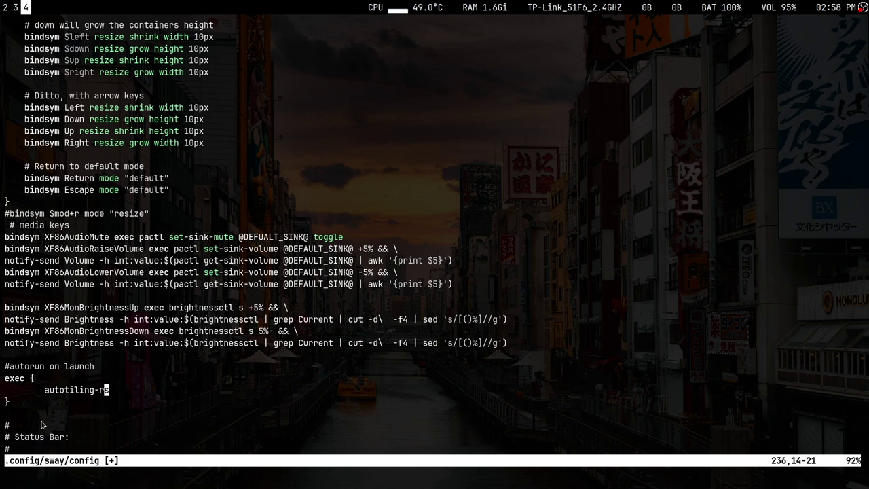
# Add a 'syncthing --no-browser' line, then delete it.
pyautogui.write('o')
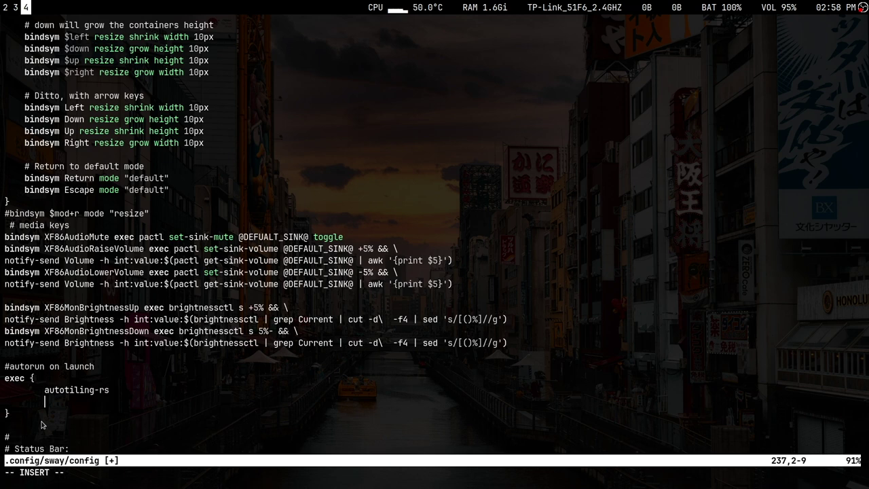
pyautogui.write('syncthing --on')
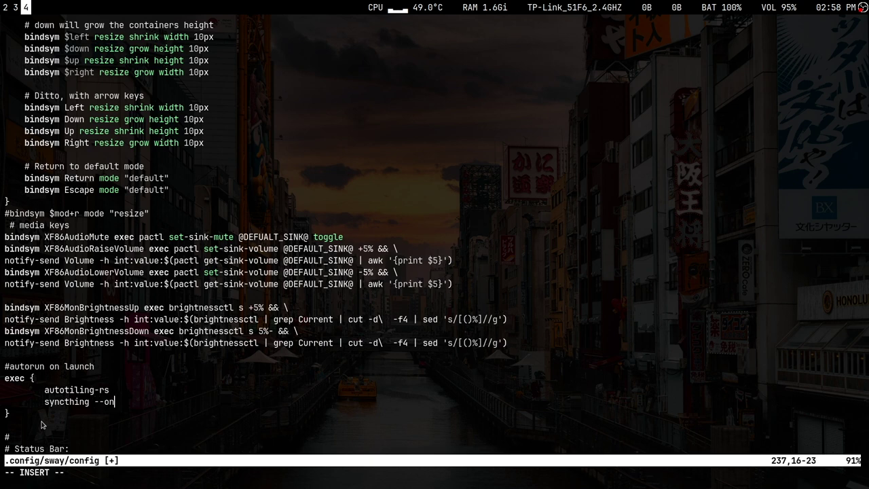
pyautogui.press('BackSpace')
pyautogui.press('BackSpace')
pyautogui.write('--')
pyautogui.press('BackSpace')
pyautogui.press('BackSpace')
pyautogui.write('no-browser')
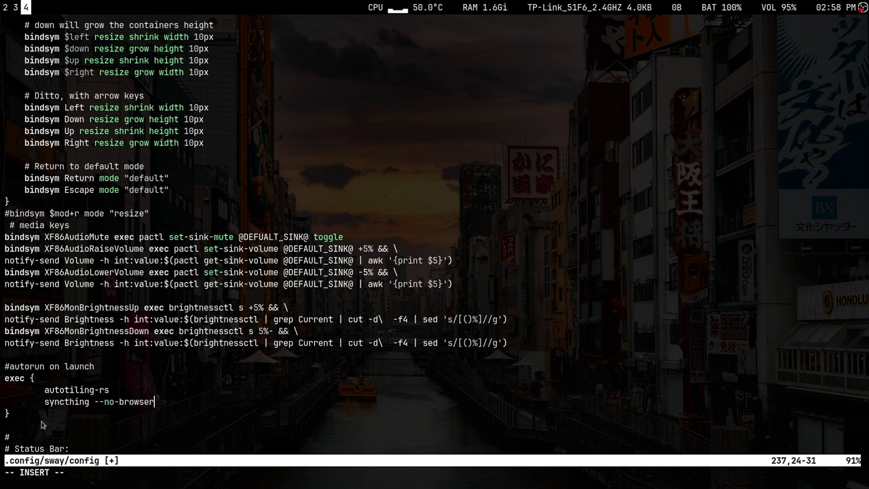
pyautogui.press('Escape')
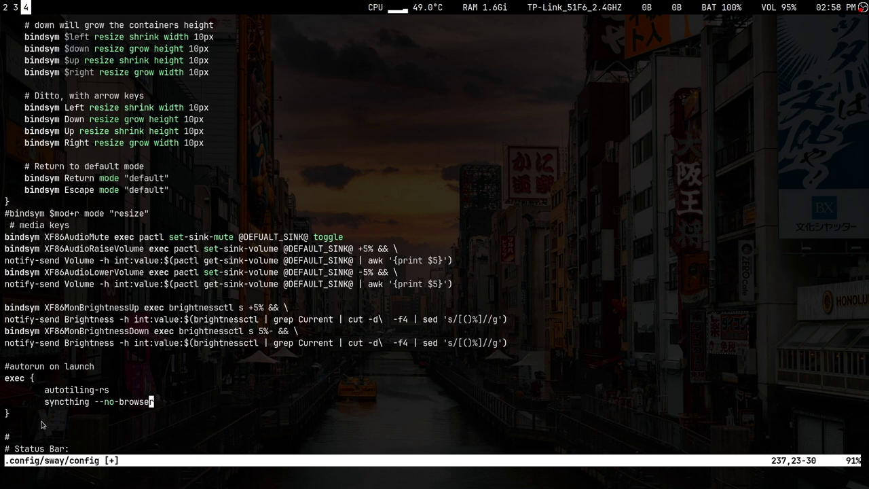
pyautogui.press('d')
pyautogui.press('d')
# Save the sway config with :w and open a fresh terminal on workspace 10.
pyautogui.write(':w')
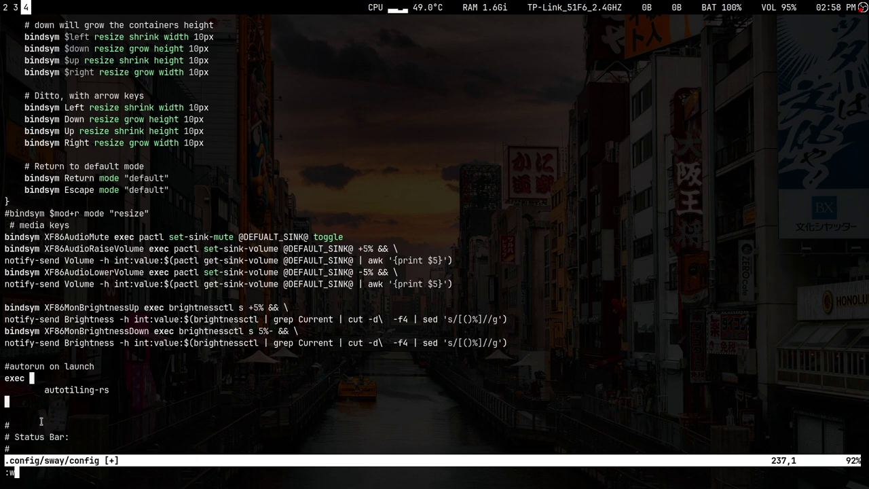
pyautogui.press('Return')
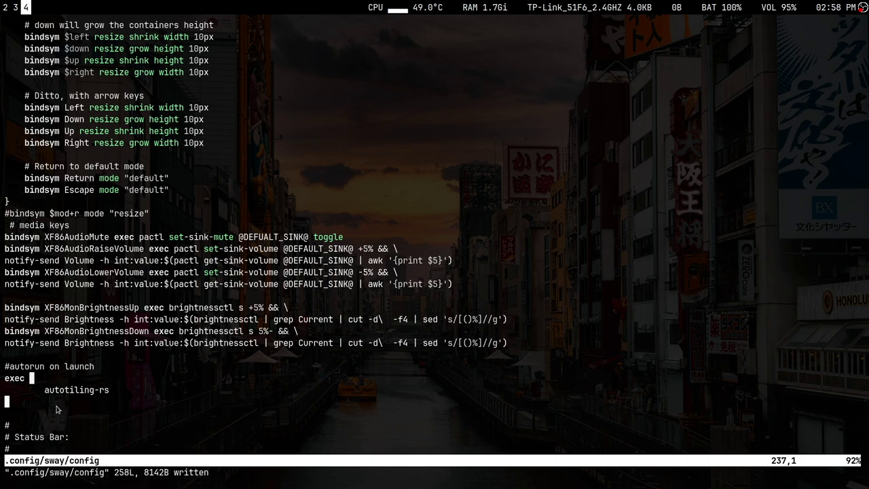
pyautogui.press('super+0')
pyautogui.press('super+Return')
# Run autotiling-rs in the workspace 10 terminal.
pyautogui.write('au')
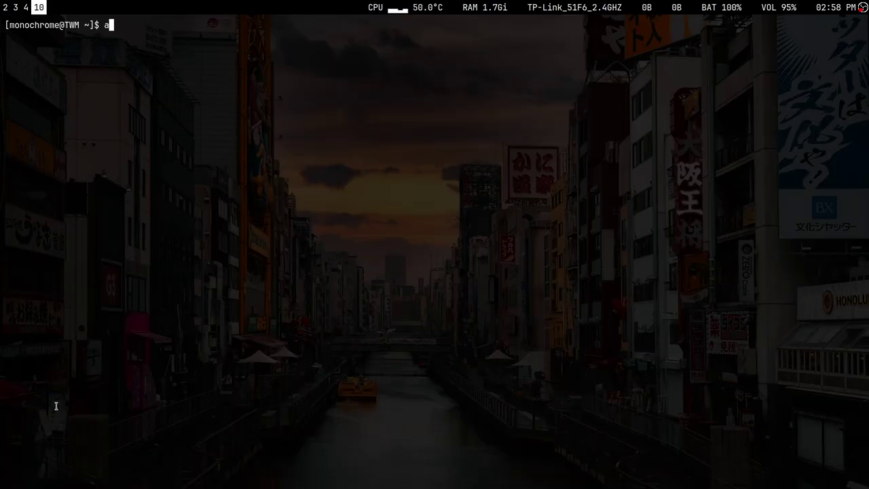
pyautogui.write('totili')
pyautogui.press('BackSpace')
pyautogui.press('BackSpace')
pyautogui.write('iling-rs')
pyautogui.press('Return')
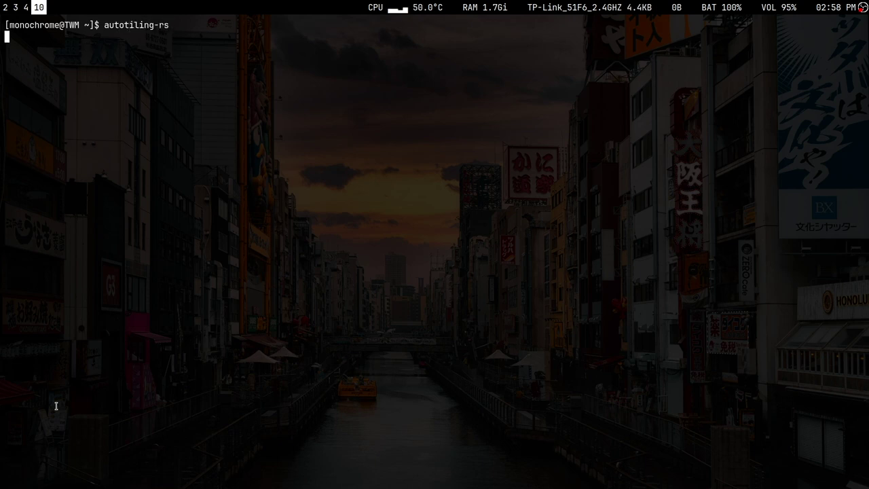
# Close the Neovim sway config window on workspace 4, then glance at the browser workspace.
pyautogui.press('super+2')
pyautogui.press('super+4')
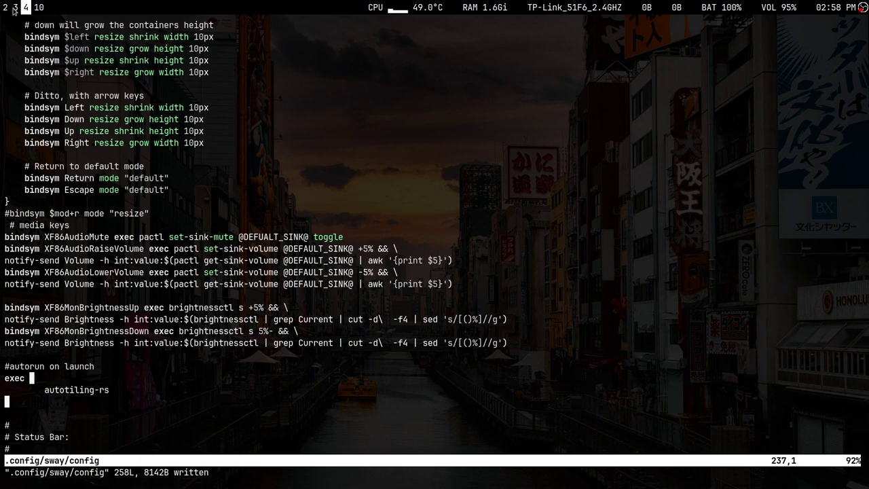
pyautogui.press('super+shift+q')
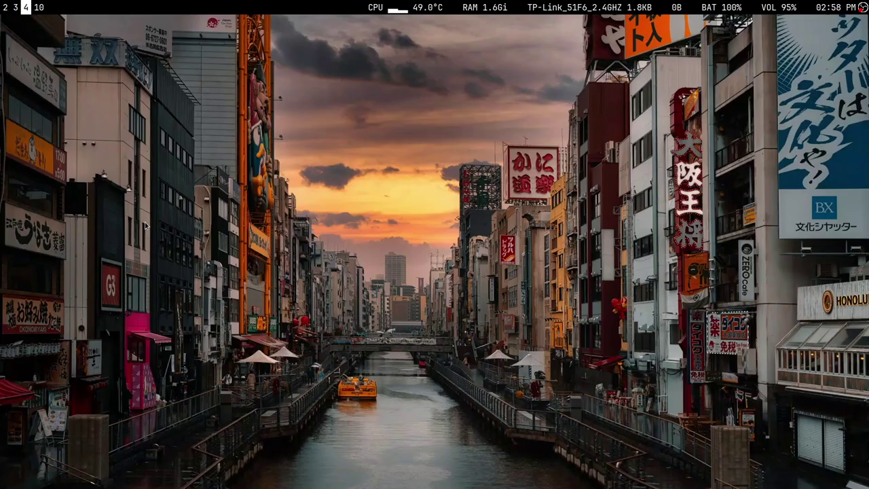
pyautogui.press('super+1')
pyautogui.press('super+2')
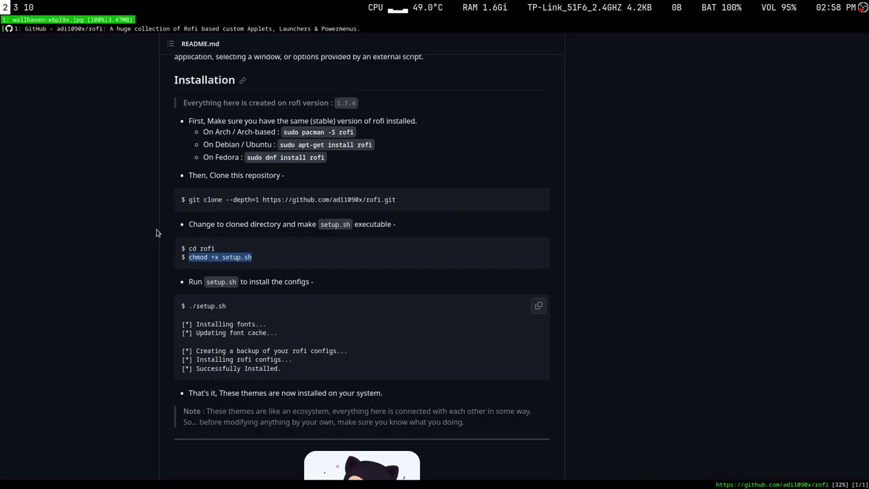
pyautogui.press('super+1')
# In ranger with hidden files shown, search ~/.config for 'rofi' and open the rofi folder.
pyautogui.press('super+e')
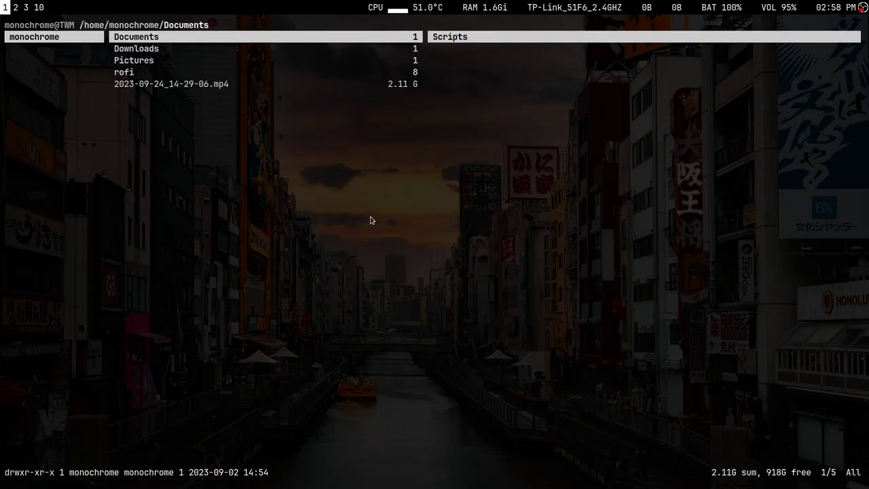
pyautogui.press('z')
pyautogui.press('h')
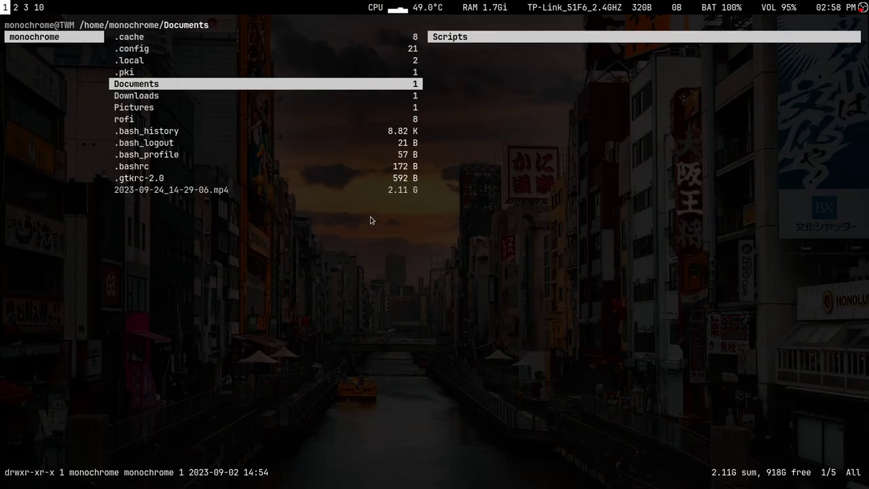
pyautogui.press('Up')
pyautogui.press('Up')
pyautogui.press('Up')
pyautogui.press('Right')
pyautogui.press('Down')
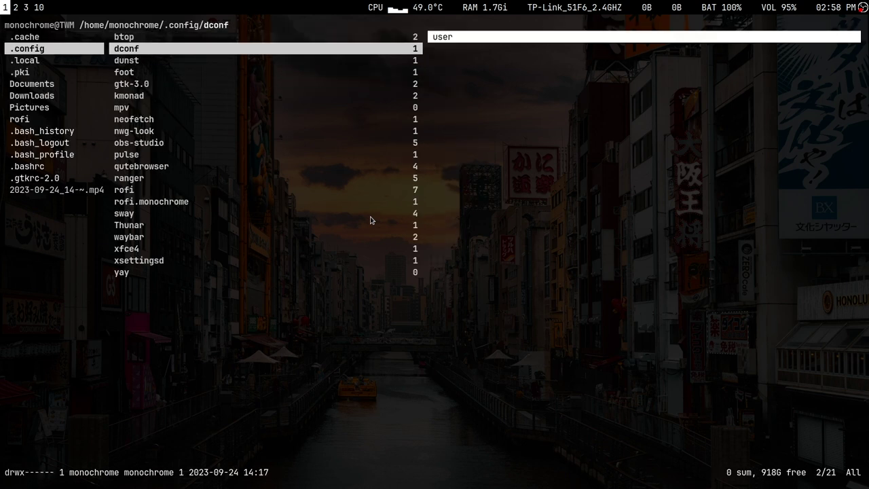
pyautogui.press('/')
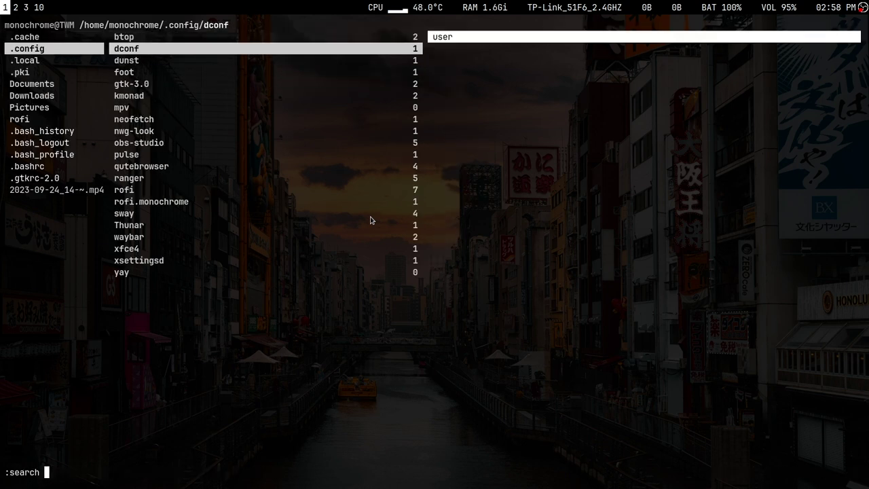
pyautogui.write('rofi')
pyautogui.press('Return')
pyautogui.press('Down')
pyautogui.press('Up')
pyautogui.press('Right')
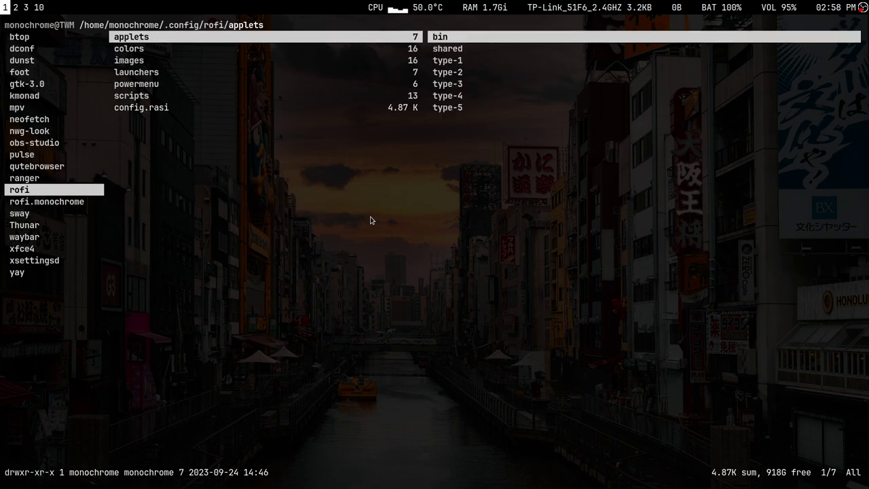
# Compare rofi and rofi.monochrome, then select rofi.monochrome and request deletion with dD.
pyautogui.click(133, 48)
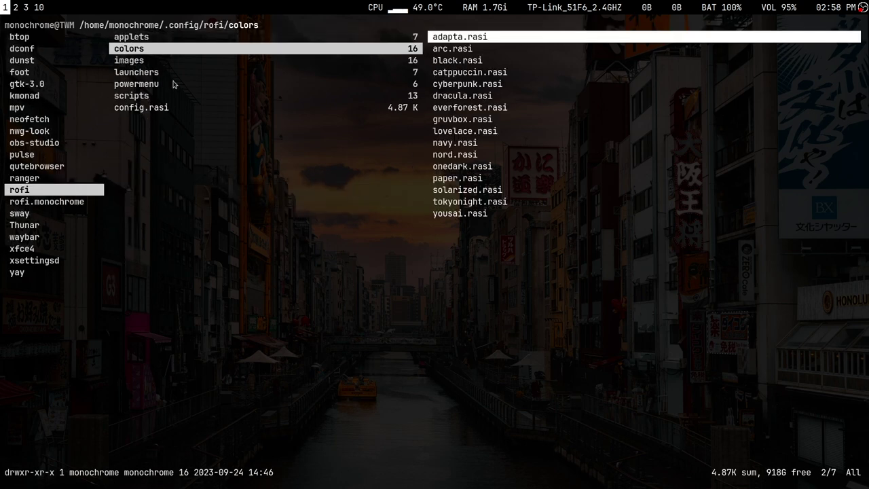
pyautogui.click(32, 205)
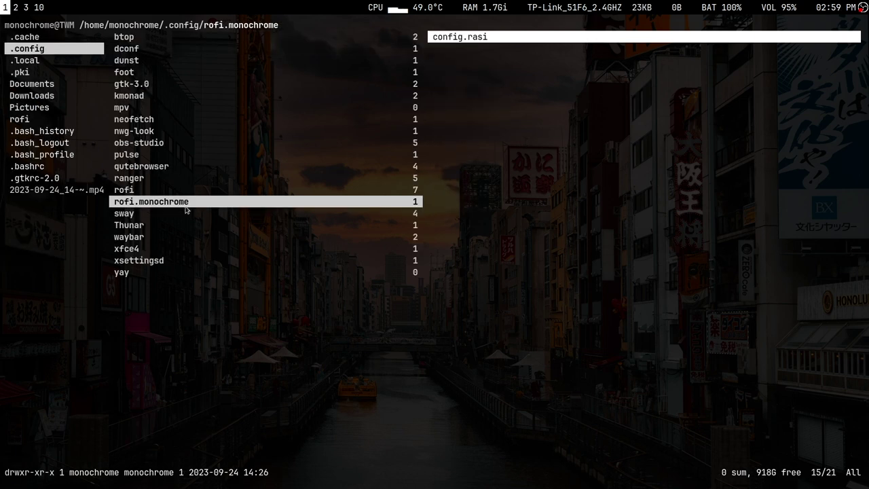
pyautogui.press('l')
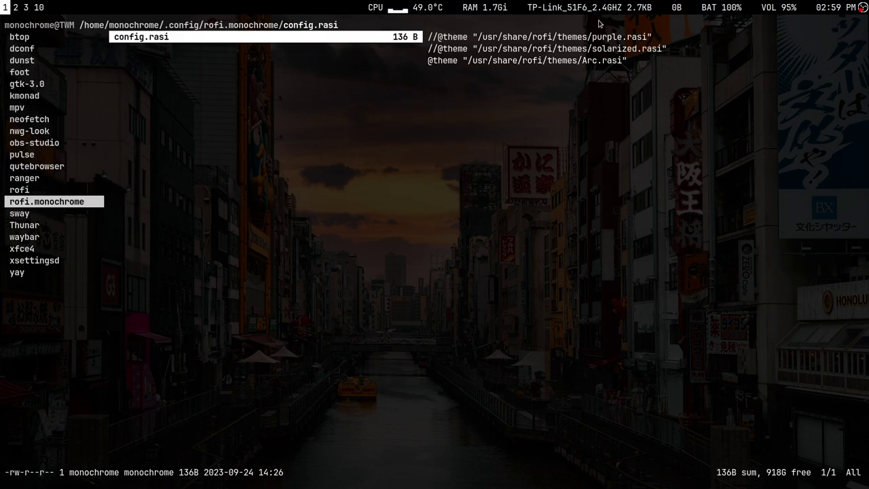
pyautogui.press('h')
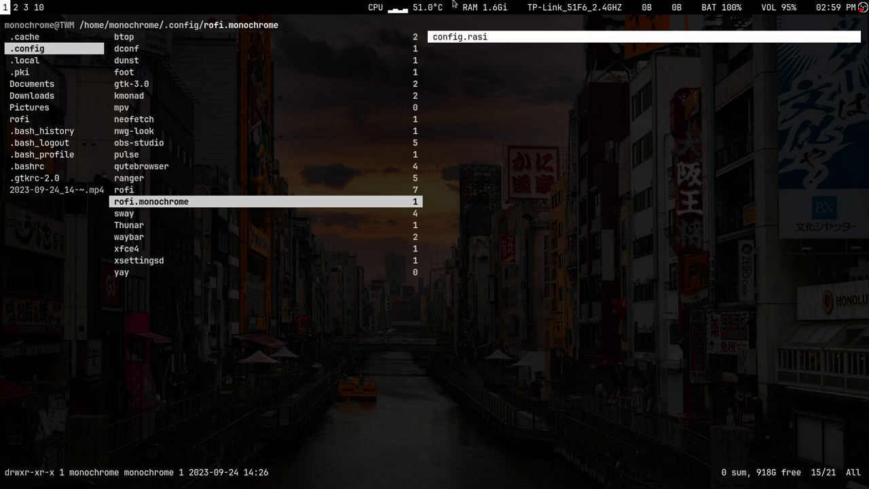
pyautogui.click(125, 189)
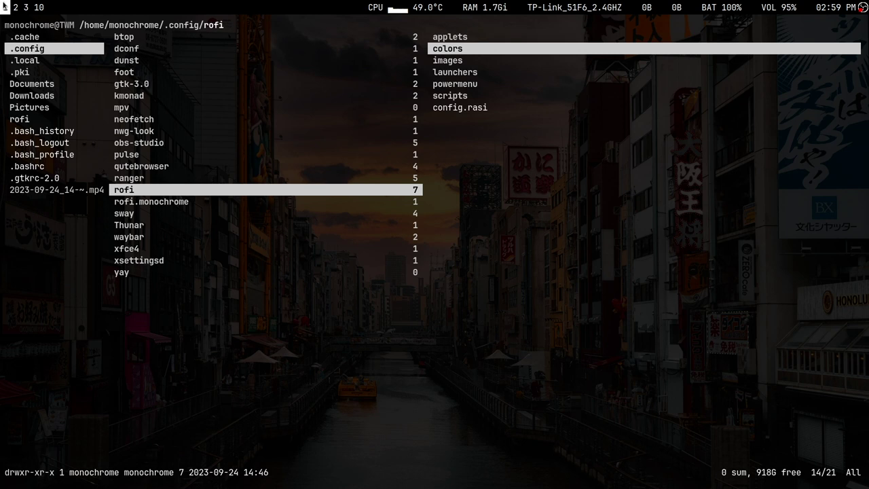
pyautogui.click(190, 204)
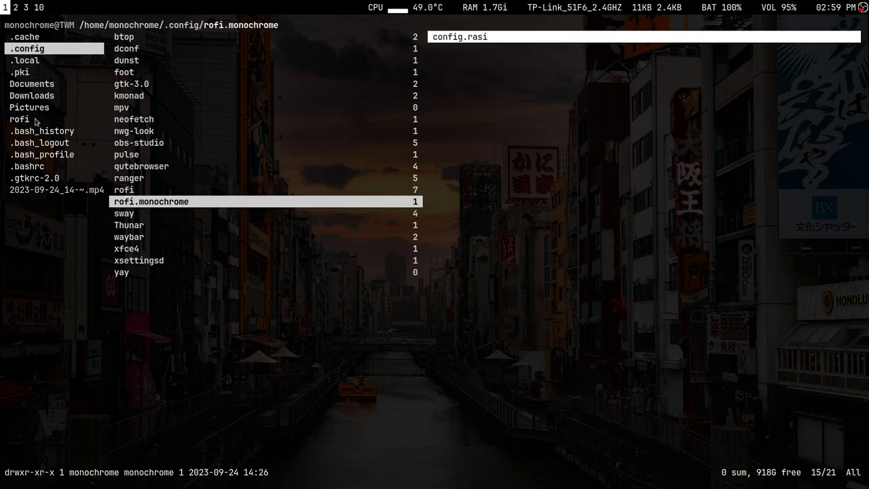
pyautogui.click(129, 192)
pyautogui.click(138, 205)
pyautogui.press('j')
pyautogui.press('k')
pyautogui.press('d')
pyautogui.hotkey('shift', 'd')
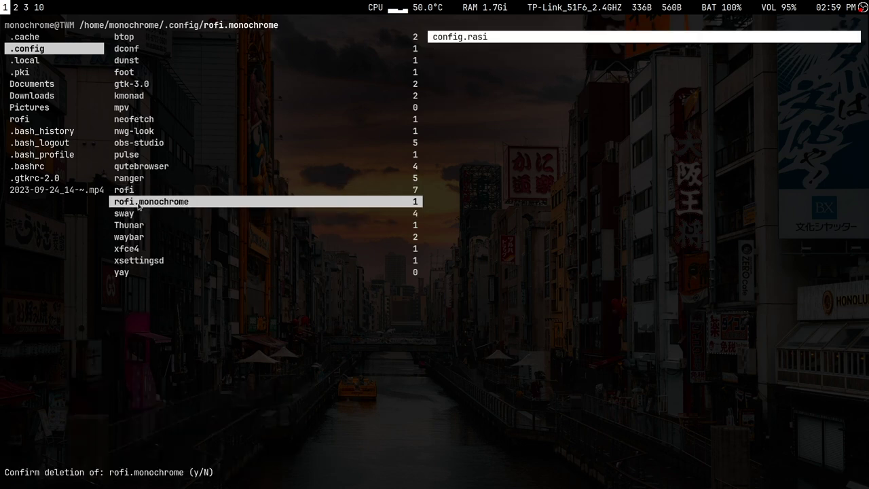
# Confirm deleting rofi.monochrome, then open rofi/images and view a.png.
pyautogui.press('y')
pyautogui.press('k')
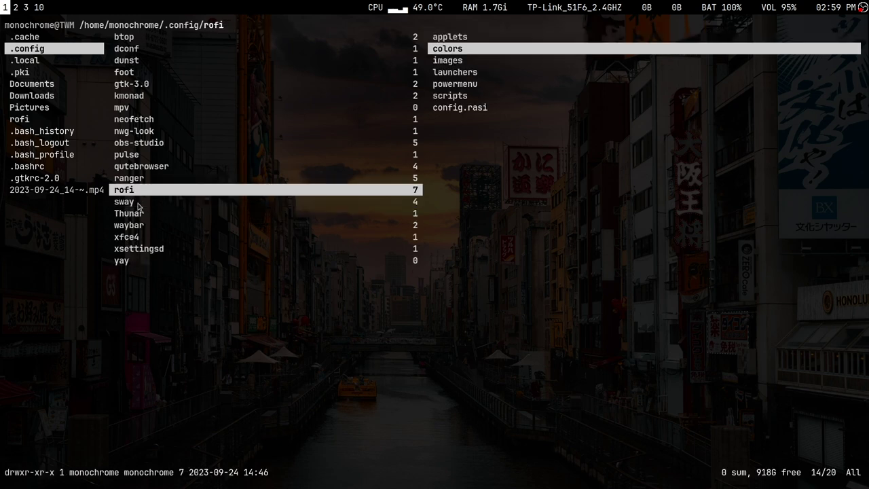
pyautogui.press('l')
pyautogui.press('j')
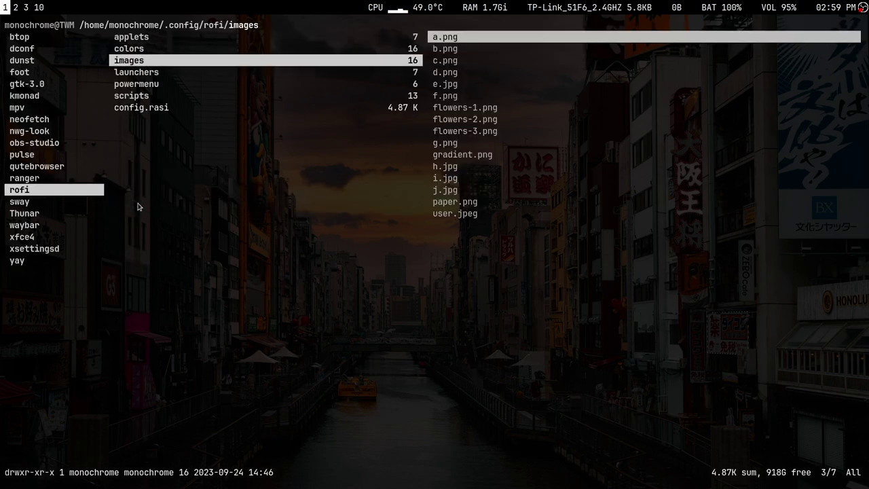
pyautogui.press('l')
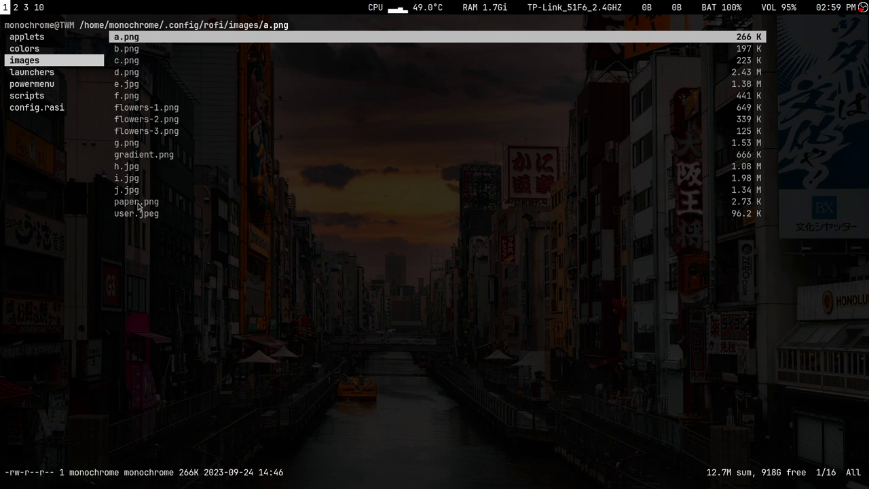
pyautogui.press('super+Return')
pyautogui.write('oq')
pyautogui.press('super+shift+q')
pyautogui.press('l')
pyautogui.press('q')
# Browse the powermenu folder's type subfolders.
pyautogui.press('h')
pyautogui.press('j')
pyautogui.press('j')
pyautogui.press('j')
pyautogui.press('k')
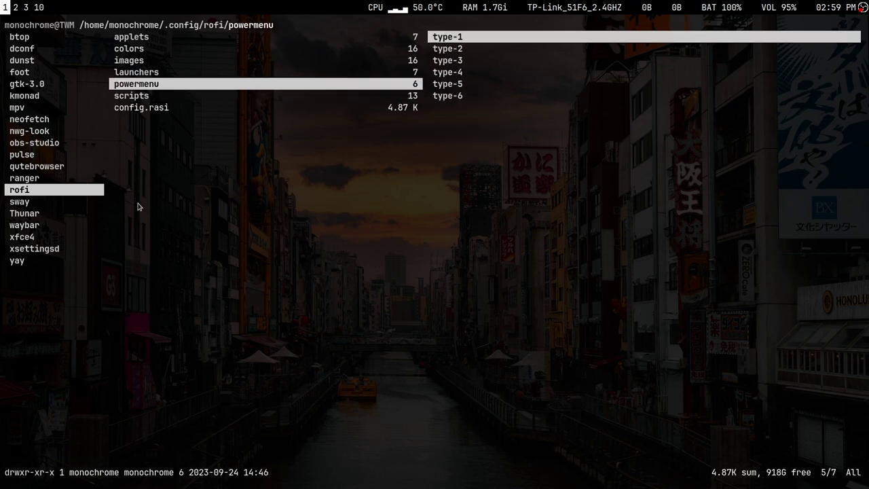
pyautogui.press('j')
pyautogui.press('k')
pyautogui.press('l')
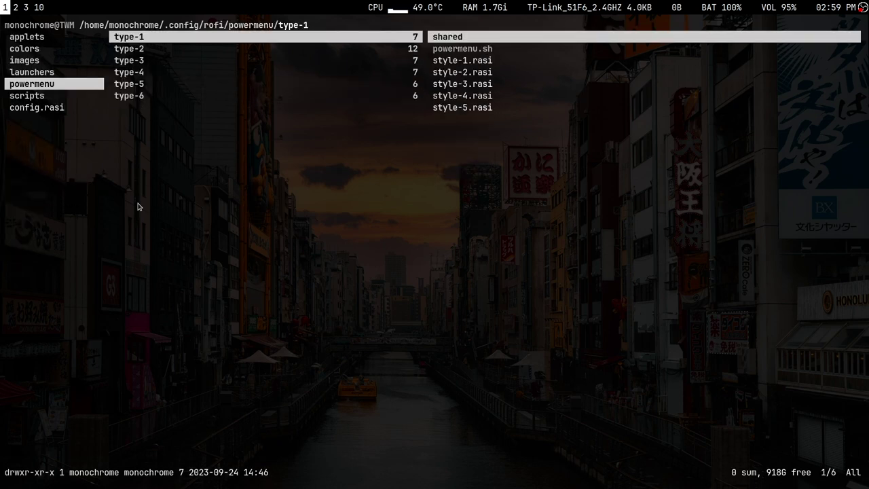
pyautogui.press('j')
pyautogui.press('j')
pyautogui.press('j')
pyautogui.press('j')
pyautogui.press('j')
# Open the scripts folder and preview the launcher_t1 script.
pyautogui.press('h')
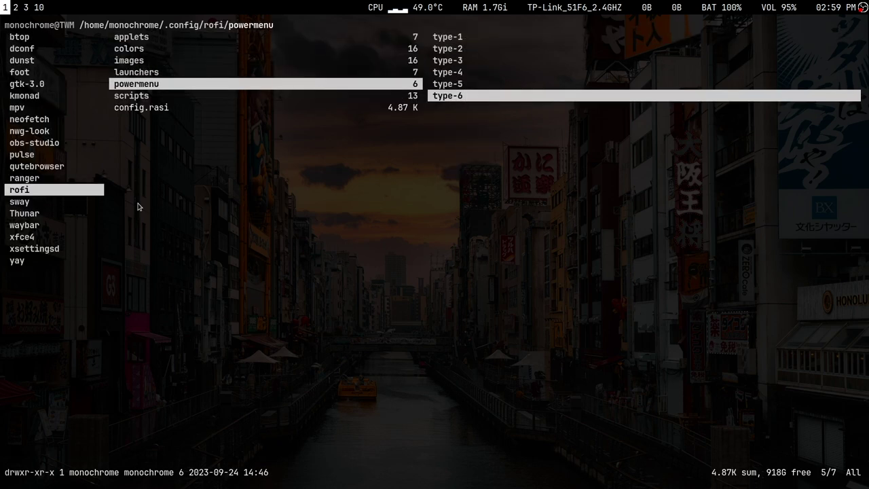
pyautogui.press('j')
pyautogui.press('l')
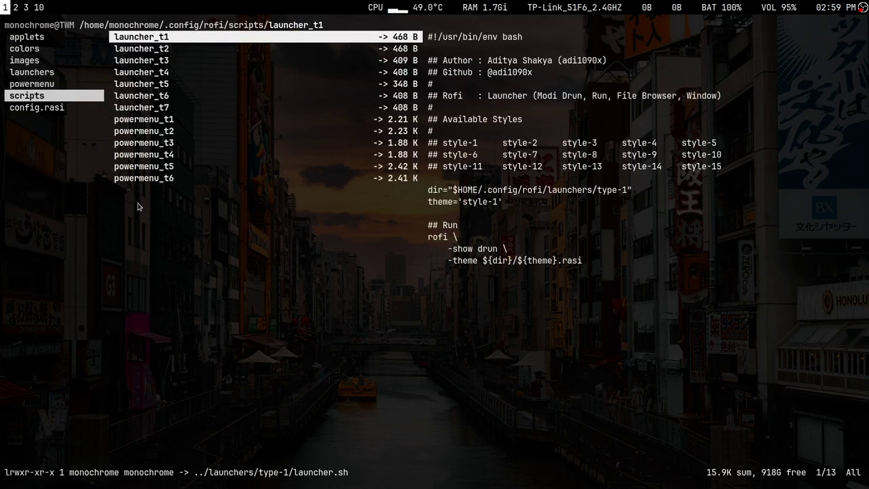
pyautogui.press('j')
pyautogui.press('j')
pyautogui.press('j')
pyautogui.press('j')
pyautogui.press('j')
pyautogui.press('j')
pyautogui.press('j')
pyautogui.press('j')
pyautogui.press('j')
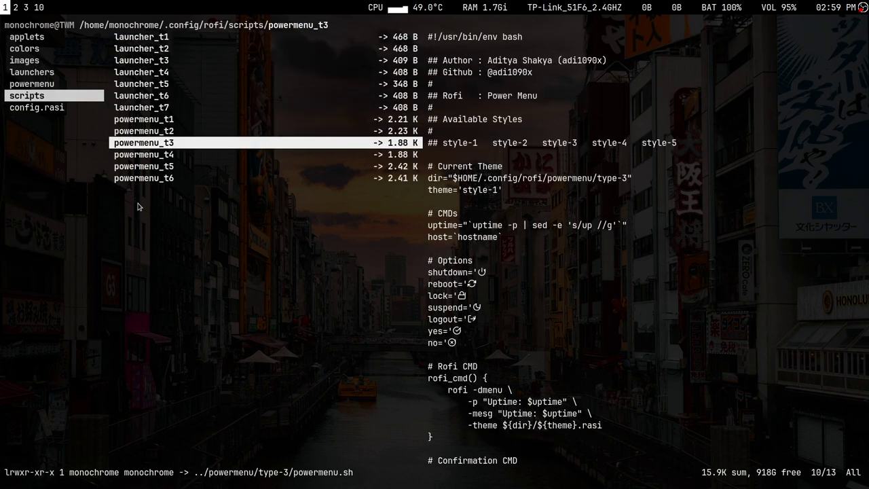
pyautogui.press('k')
pyautogui.press('k')
pyautogui.press('k')
pyautogui.press('k')
pyautogui.press('k')
pyautogui.press('k')
pyautogui.press('k')
pyautogui.press('k')
pyautogui.press('k')
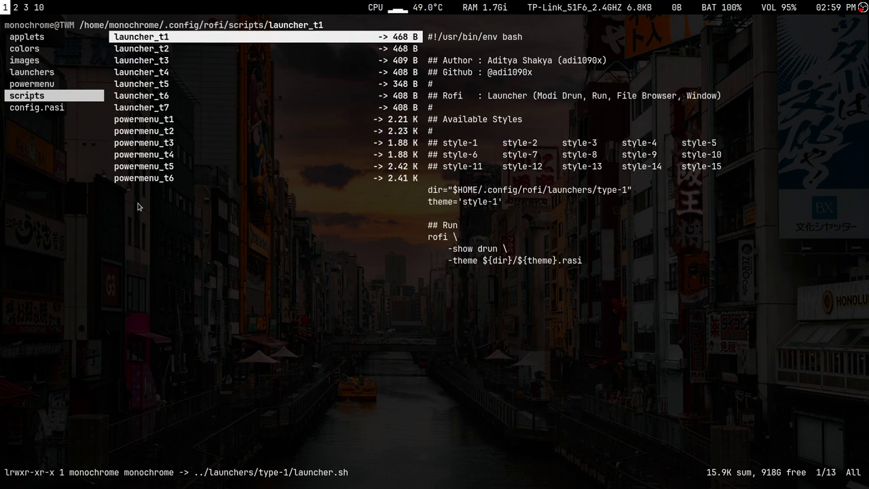
# List the rofi scripts, then run launcher_t1 and close its popup.
pyautogui.write('qls')
pyautogui.press('Return')
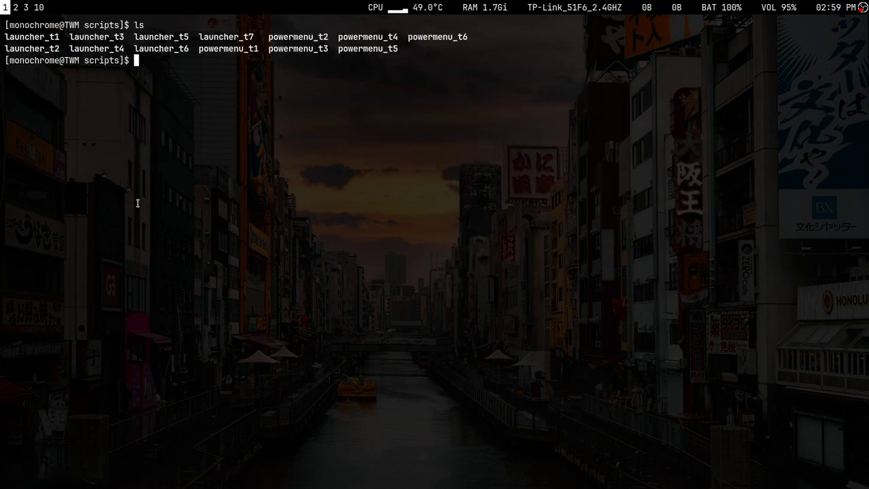
pyautogui.write('./la')
pyautogui.press('BackSpace')
pyautogui.press('BackSpace')
pyautogui.write('la')
pyautogui.press('Tab')
pyautogui.write('1')
pyautogui.press('Return')
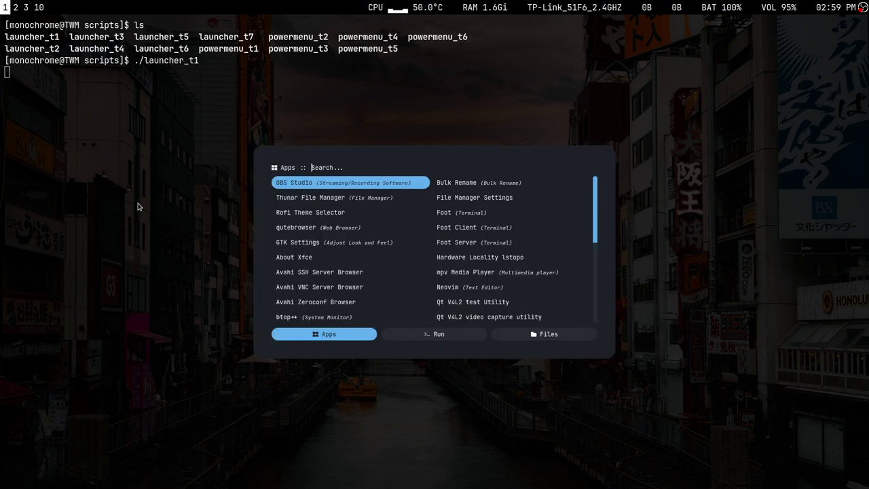
pyautogui.press('Escape')
# Rerun the launcher as launcher_t2 and then launcher_t5, closing each popup.
pyautogui.press('Up')
pyautogui.press('BackSpace')
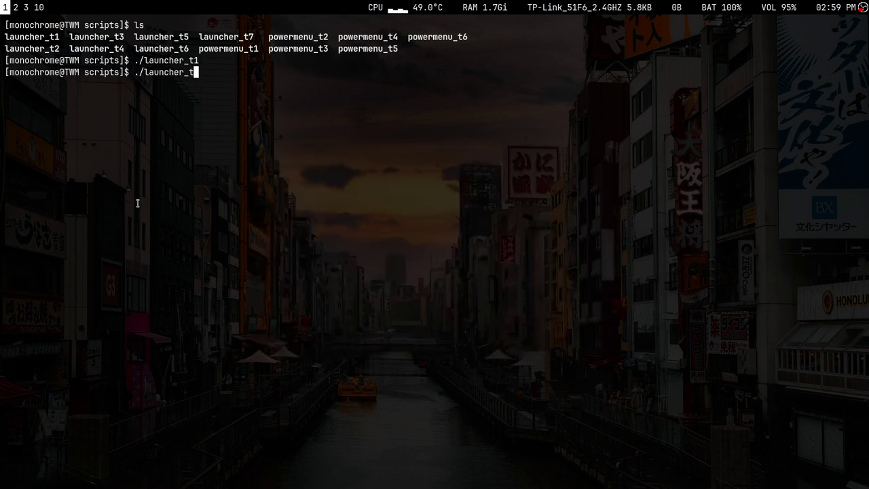
pyautogui.write('2')
pyautogui.press('Return')
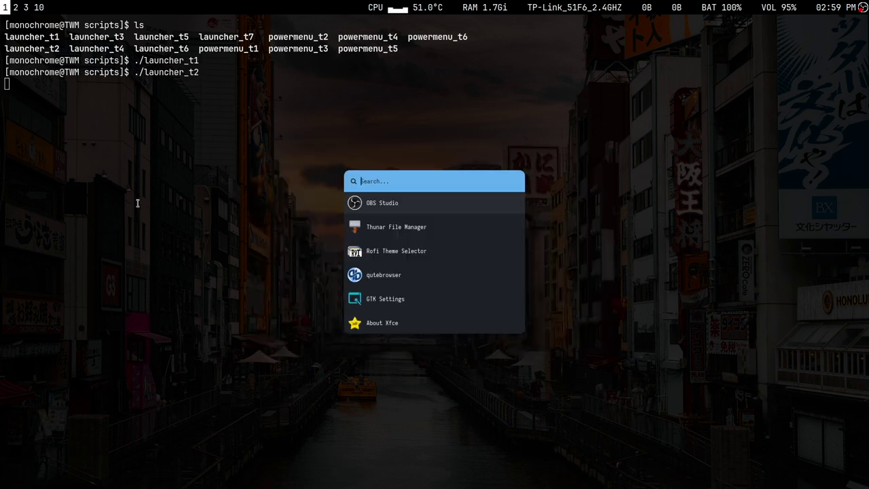
pyautogui.press('Escape')
pyautogui.press('Up')
pyautogui.press('BackSpace')
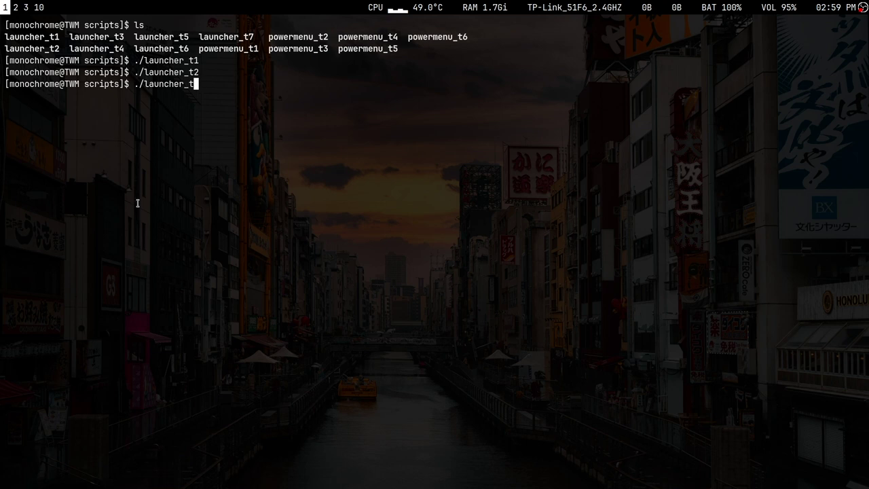
pyautogui.write('5')
pyautogui.press('Return')
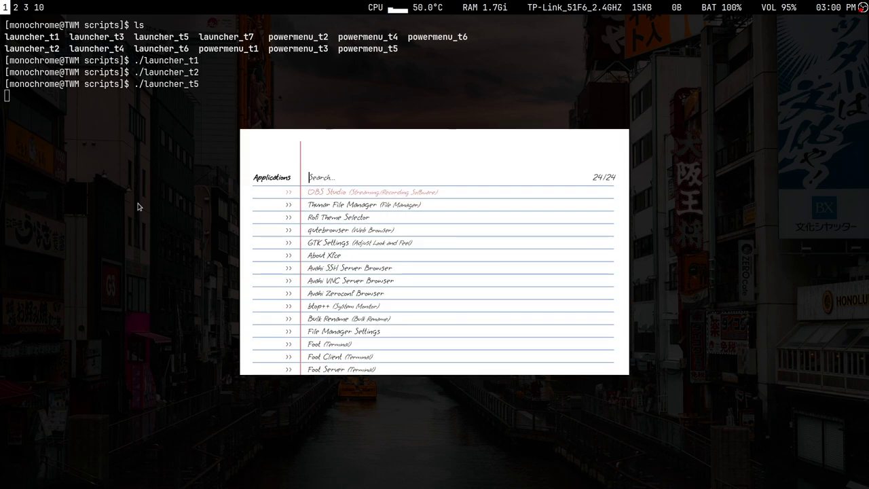
pyautogui.press('Escape')
# Try launcher_t4 and launcher_t6, dismissing the popup and the 'Mode window is not found' error.
pyautogui.press('Up')
pyautogui.press('BackSpace')
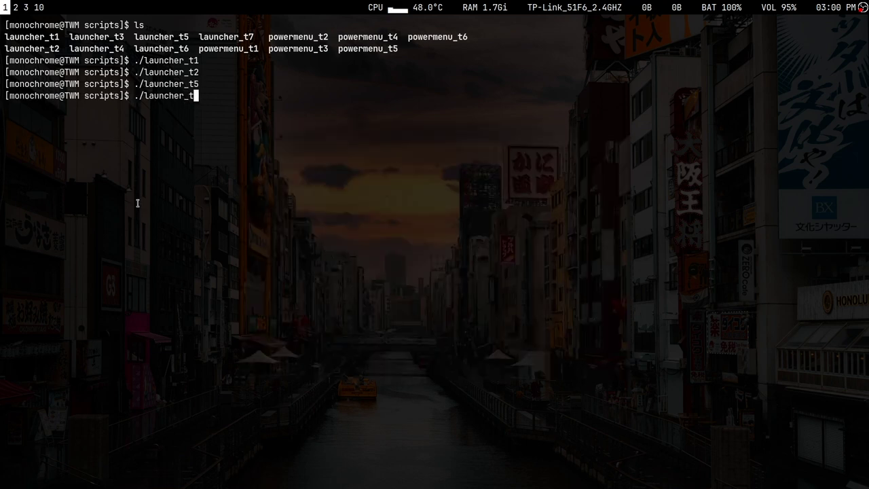
pyautogui.write('4')
pyautogui.press('Return')
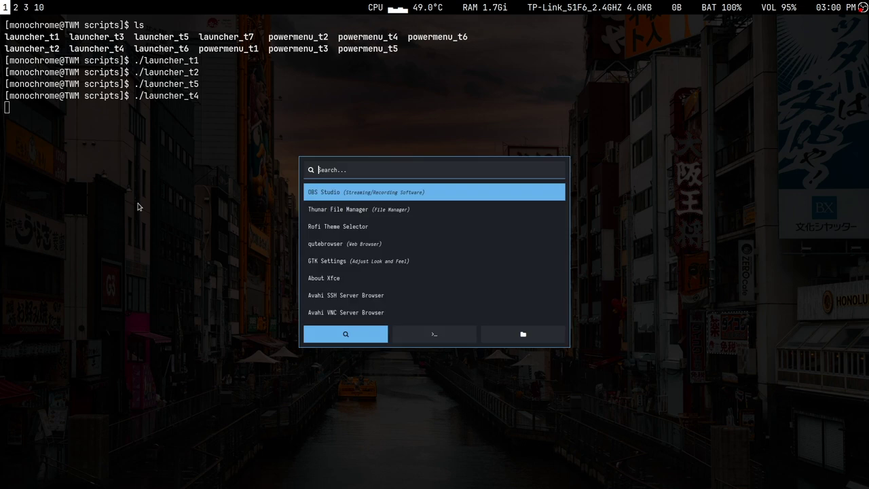
pyautogui.press('Escape')
pyautogui.press('Up')
pyautogui.press('BackSpace')
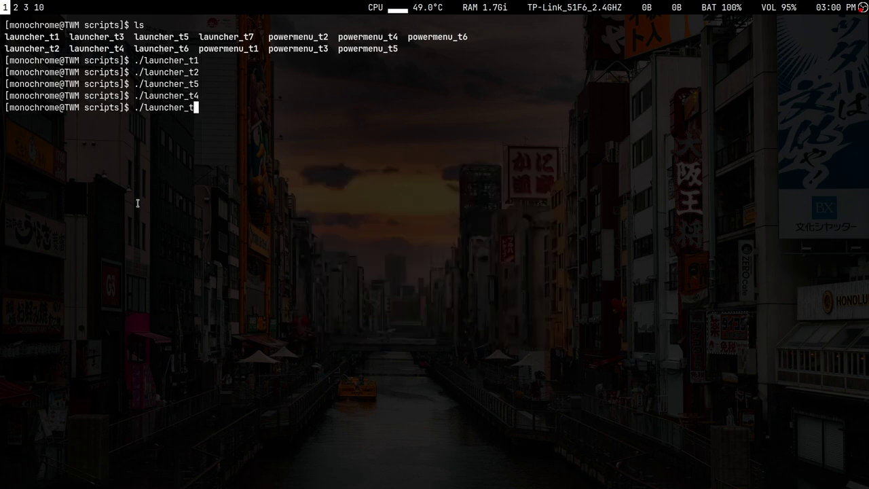
pyautogui.write('6')
pyautogui.press('Return')
pyautogui.press('Escape')
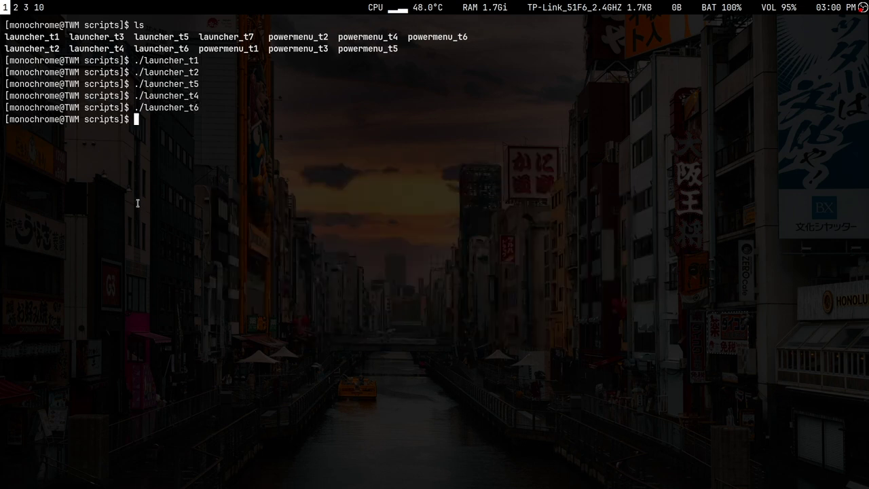
# Try launcher_t7, then launcher_t8, which reports no such file.
pyautogui.press('Up')
pyautogui.press('BackSpace')
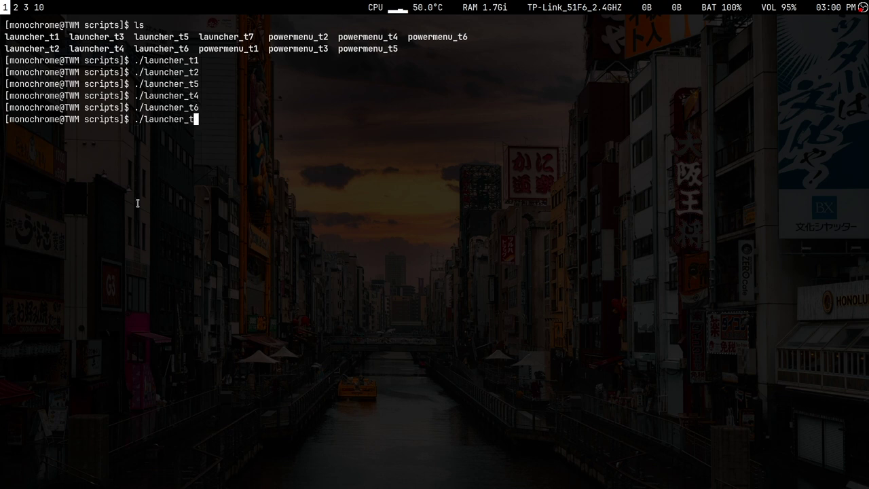
pyautogui.write('7')
pyautogui.press('Return')
pyautogui.press('Escape')
pyautogui.press('Up')
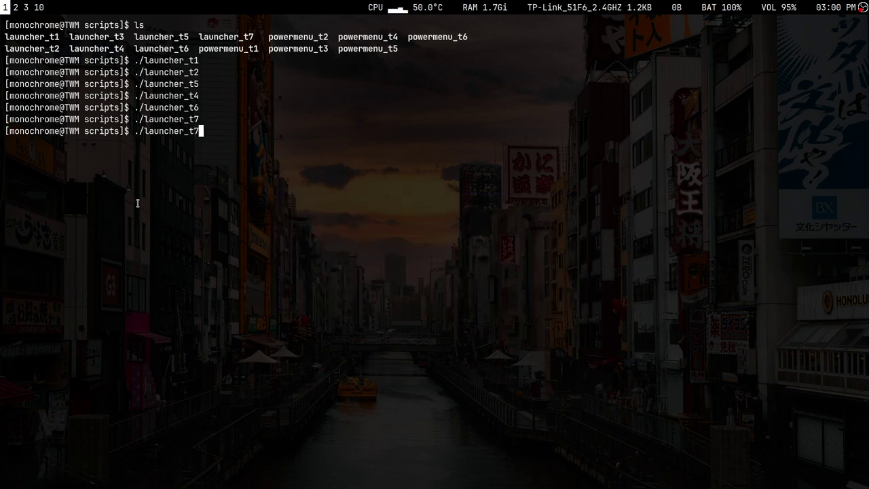
pyautogui.press('BackSpace')
pyautogui.write('8')
pyautogui.press('Return')
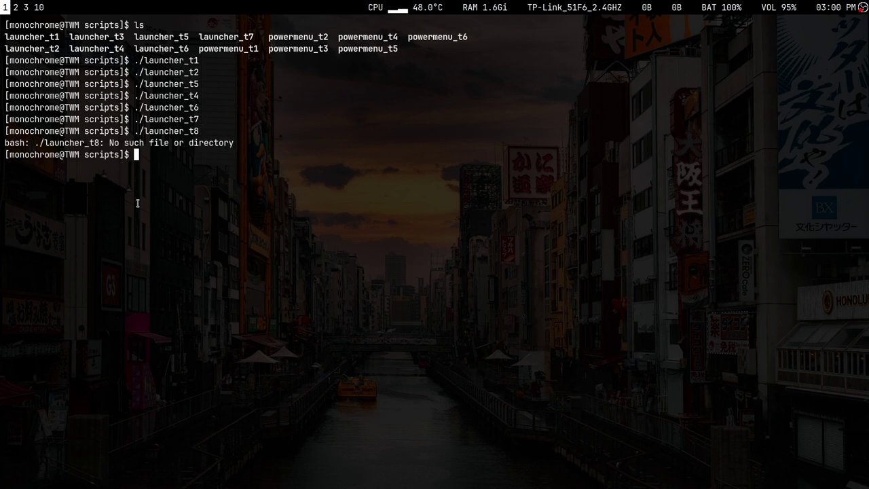
pyautogui.write('clear')
pyautogui.press('BackSpace')
pyautogui.press('BackSpace')
pyautogui.press('BackSpace')
pyautogui.press('BackSpace')
pyautogui.press('BackSpace')
# Run launcher_t1 again, then launcher_t2, stepping through its app list before closing it.
pyautogui.press('Up')
pyautogui.press('BackSpace')
pyautogui.write('1')
pyautogui.press('Return')
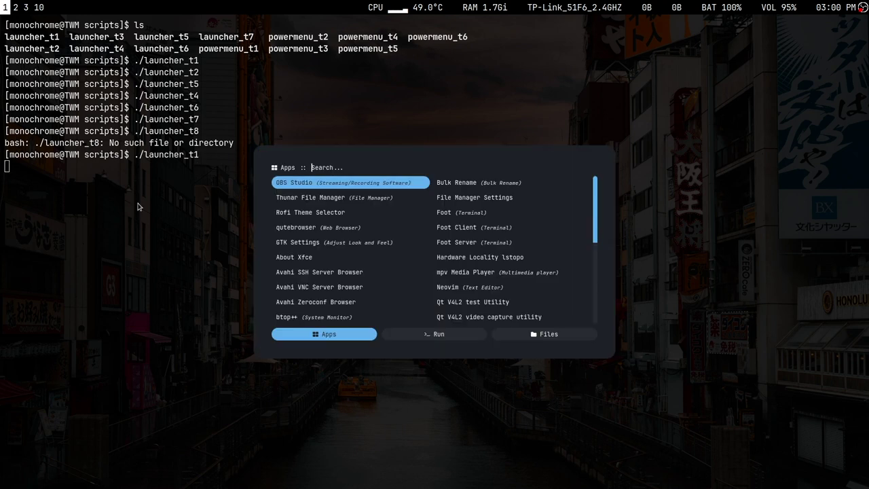
pyautogui.press('Escape')
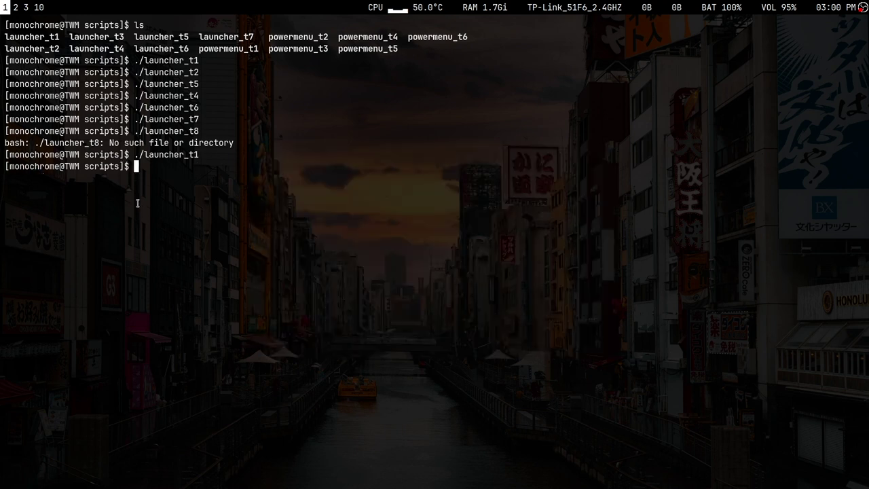
pyautogui.press('Up')
pyautogui.press('BackSpace')
pyautogui.write('2')
pyautogui.press('Return')
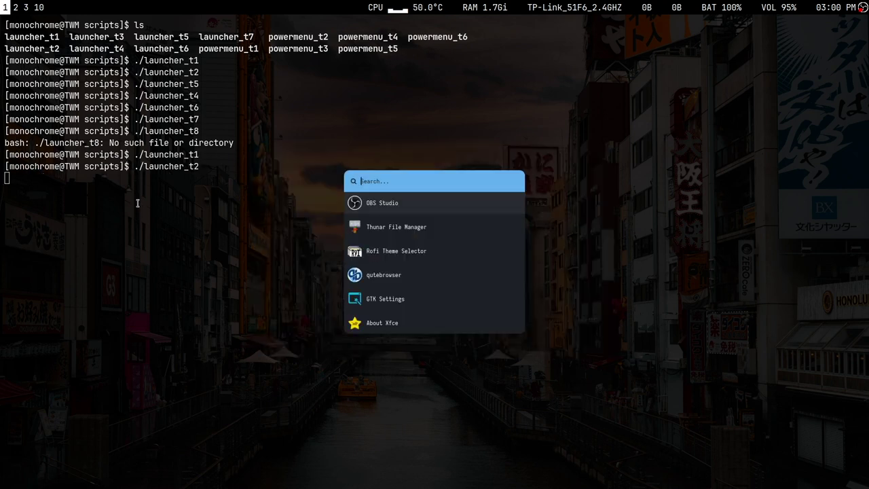
pyautogui.press('Down')
pyautogui.press('Down')
pyautogui.press('Down')
pyautogui.press('Down')
pyautogui.press('Down')
pyautogui.press('Down')
pyautogui.press('Down')
pyautogui.press('Down')
pyautogui.press('Down')
pyautogui.press('Down')
pyautogui.press('Escape')
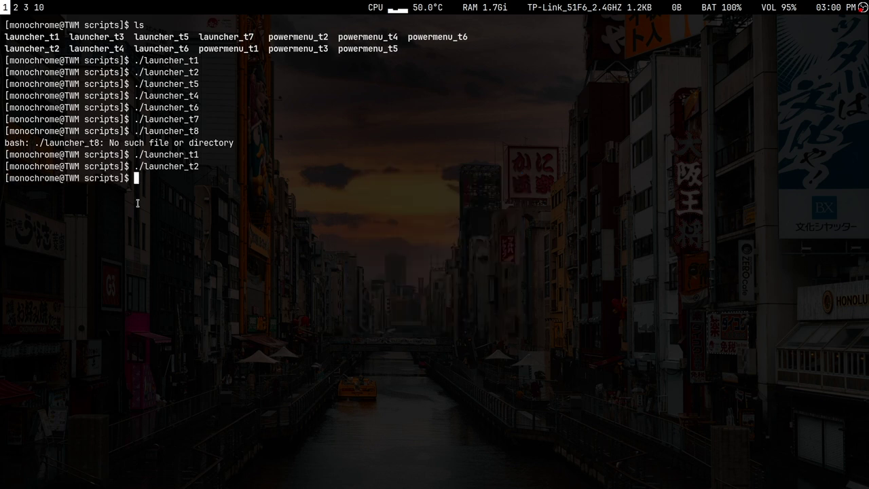
# Open a second terminal and load .config/sway/config in nvim.
pyautogui.press('super+Return')
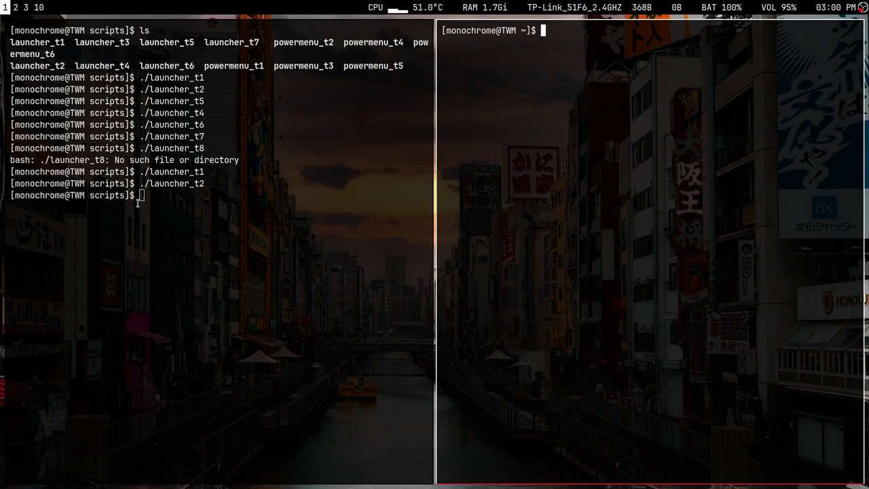
pyautogui.write('c')
pyautogui.press('BackSpace')
pyautogui.write('nvim .config/sw')
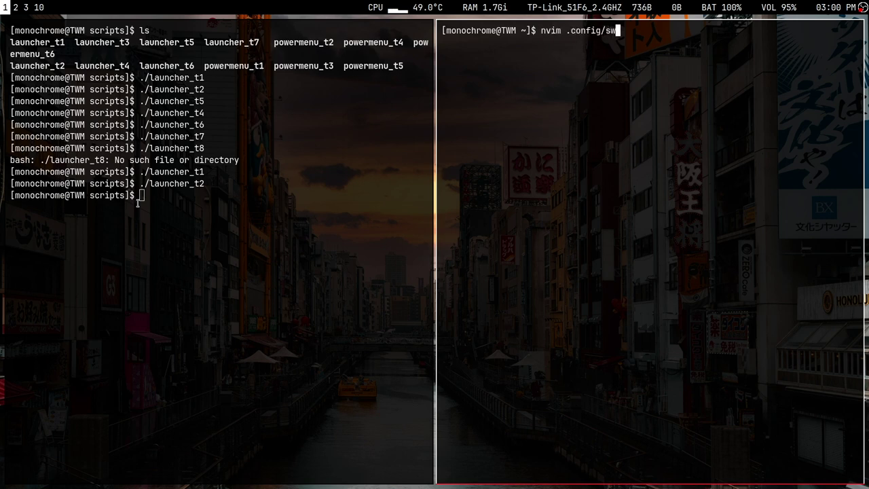
pyautogui.write('ay/config')
pyautogui.press('Return')
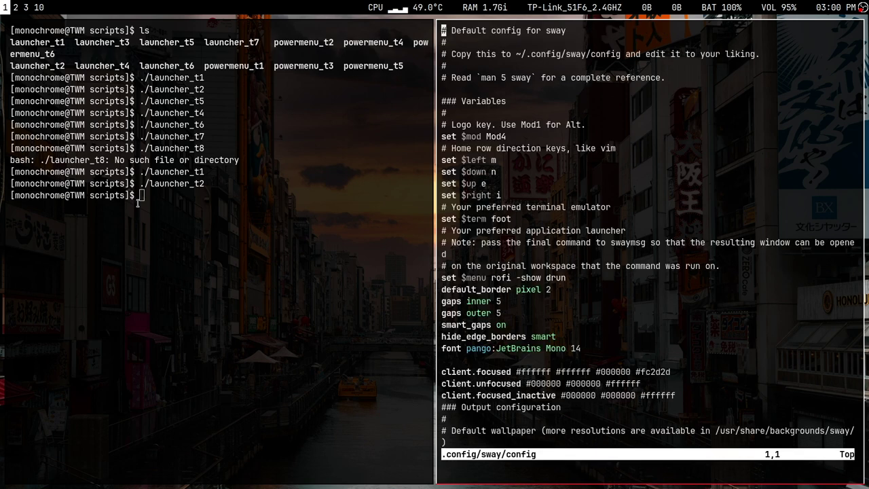
# Edit the rofi -show drun command on the set $menu line, then undo the deletion.
pyautogui.press('j')
pyautogui.press('j')
pyautogui.press('j')
pyautogui.press('j')
pyautogui.press('j')
pyautogui.press('j')
pyautogui.press('j')
pyautogui.press('j')
pyautogui.press('j')
pyautogui.press('j')
pyautogui.press('j')
pyautogui.press('j')
pyautogui.press('j')
pyautogui.click(574, 280)
pyautogui.write('x')
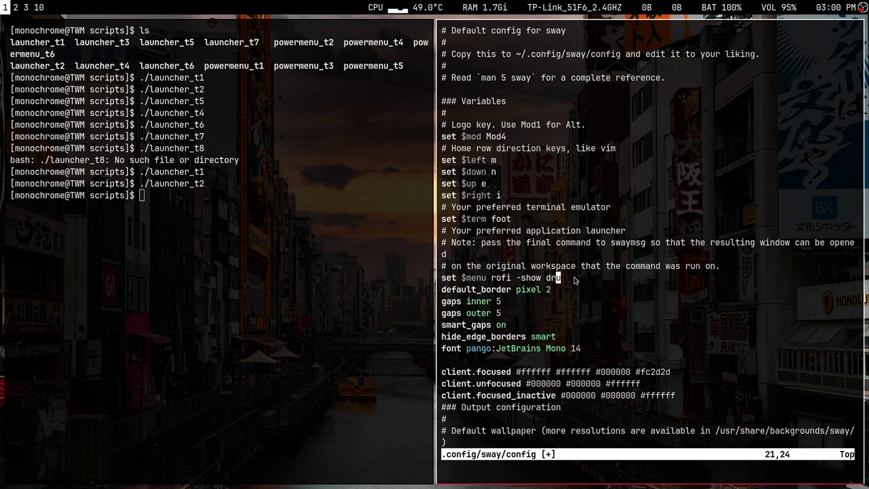
pyautogui.write('a-')
pyautogui.press('BackSpace')
pyautogui.write('n')
pyautogui.press('BackSpace')
pyautogui.press('BackSpace')
pyautogui.press('BackSpace')
pyautogui.press('BackSpace')
pyautogui.press('BackSpace')
pyautogui.press('BackSpace')
pyautogui.press('BackSpace')
pyautogui.press('BackSpace')
pyautogui.press('BackSpace')
pyautogui.press('BackSpace')
pyautogui.press('BackSpace')
pyautogui.press('BackSpace')
pyautogui.press('BackSpace')
pyautogui.press('BackSpace')
pyautogui.press('BackSpace')
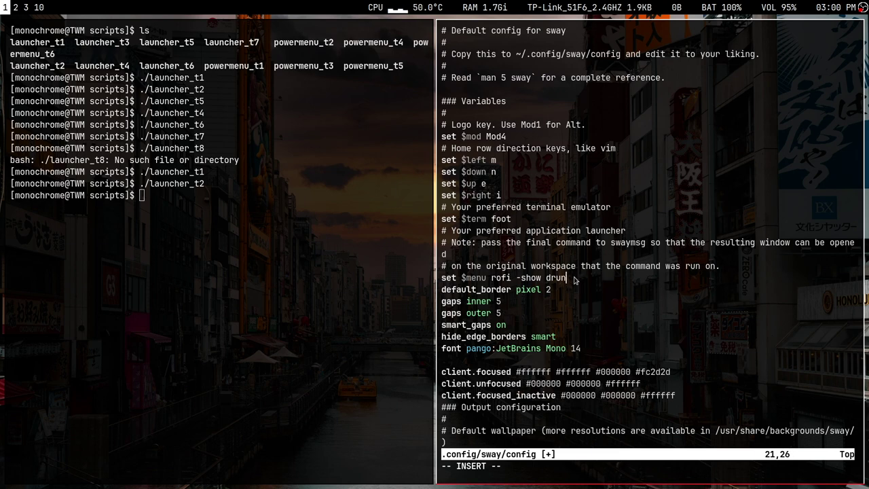
pyautogui.press('BackSpace')
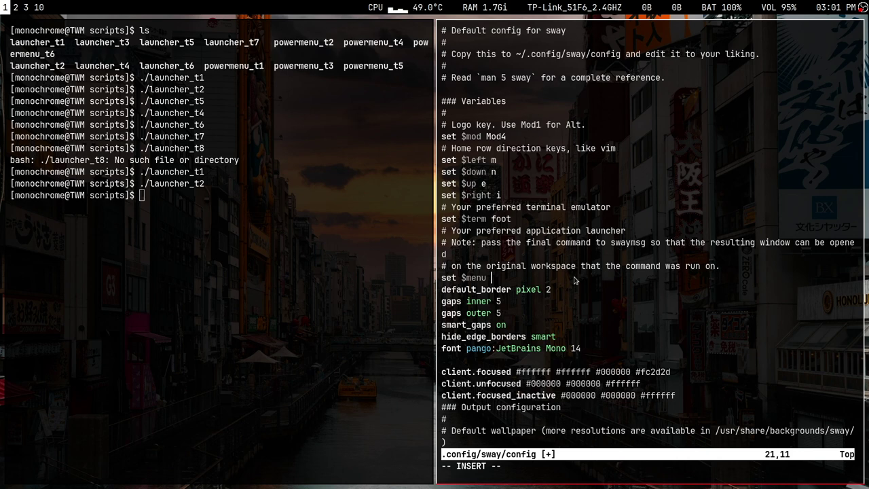
pyautogui.press('Escape')
pyautogui.press('u')
# Search for $menu and undo back to the original drun line.
pyautogui.press('/')
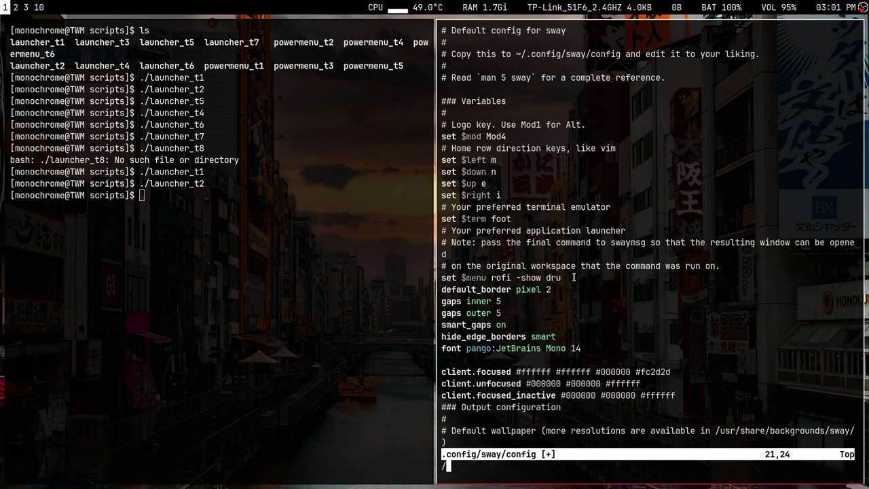
pyautogui.write('$menu')
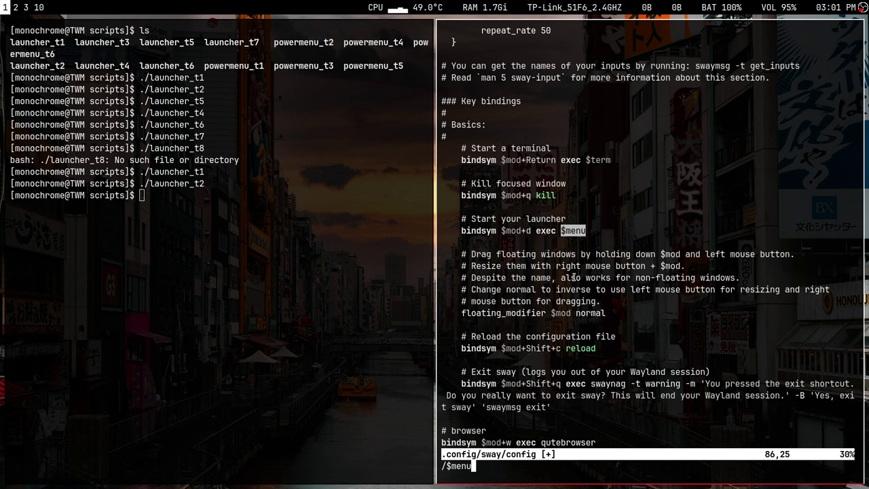
pyautogui.press('Escape')
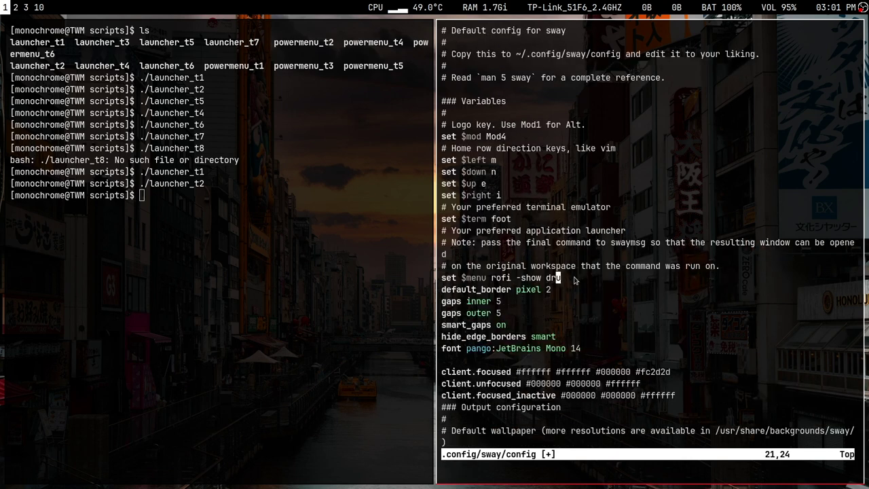
pyautogui.press('u')
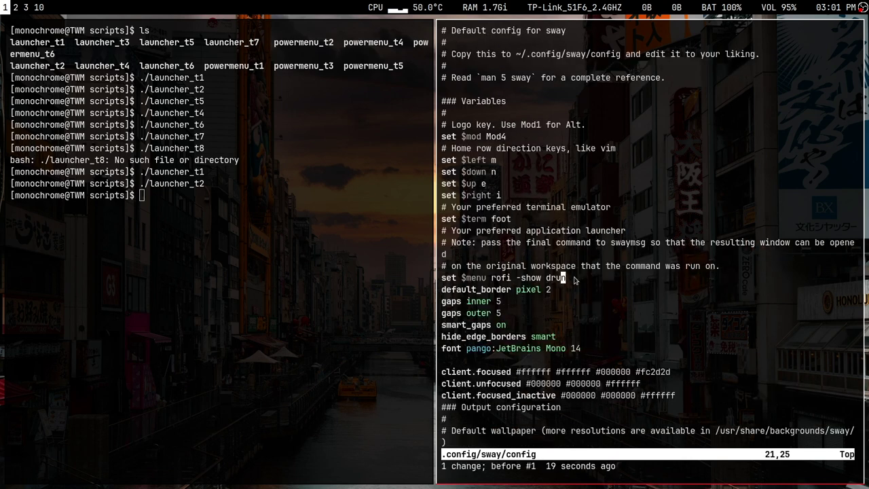
pyautogui.press('/')
# Jump to $menu in the $mod+d exec binding and clear the word.
pyautogui.write('$menu')
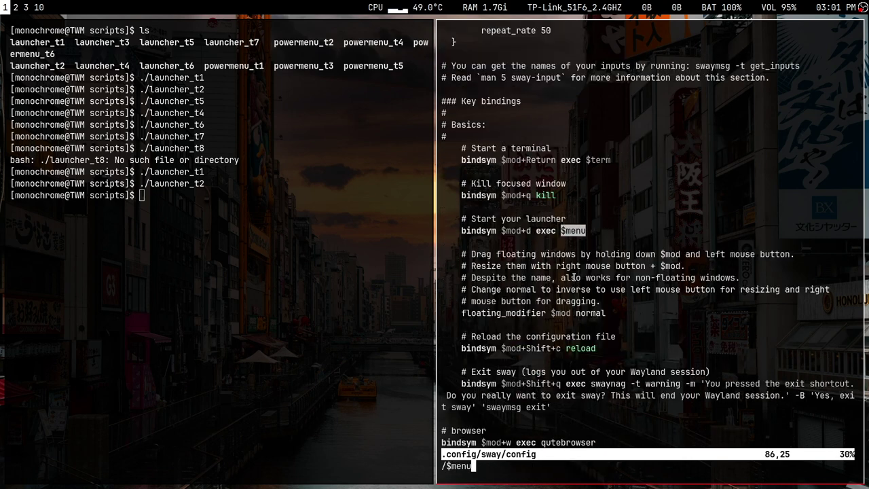
pyautogui.press('Return')
pyautogui.press('a')
pyautogui.press('Right')
pyautogui.write('ciw')
pyautogui.press('Escape')
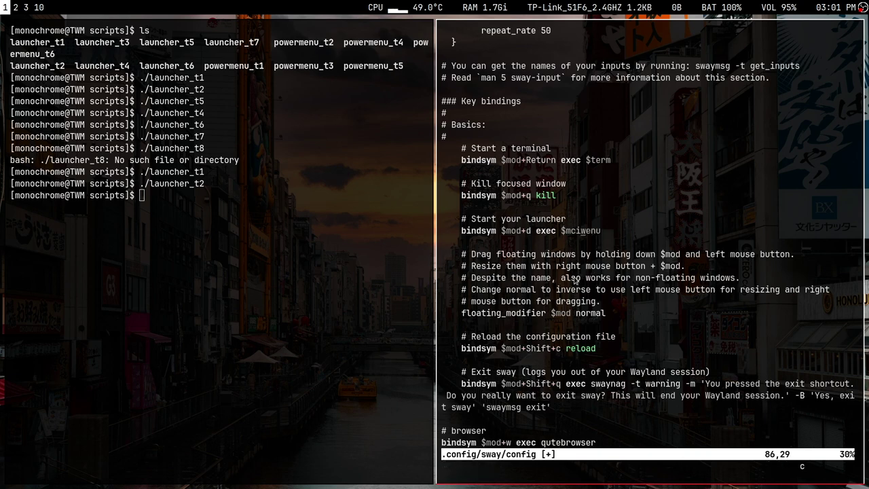
# Replace it with the path ~/.config/rofi/Scripts/launcher-t2.
pyautogui.write('c')
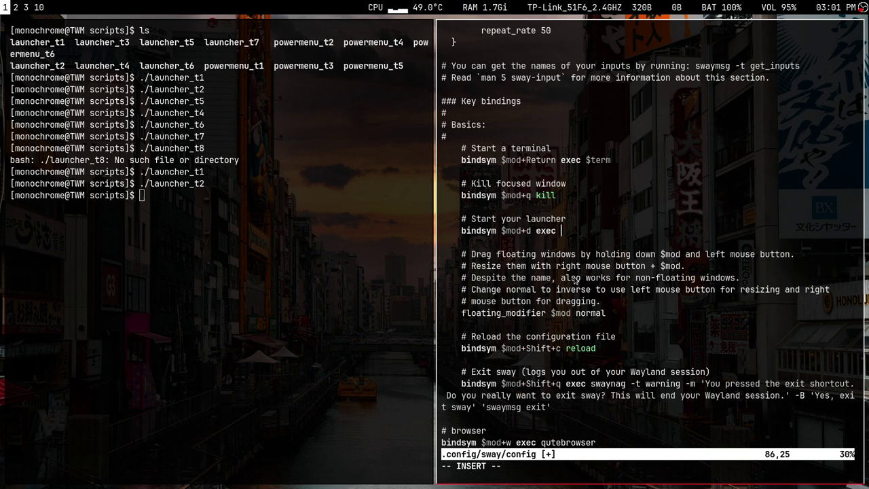
pyautogui.write('iW/home/monochrome/')
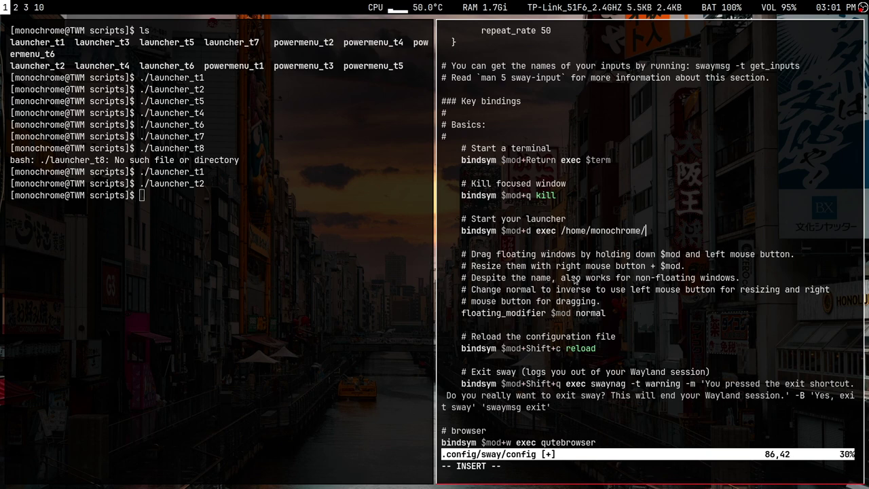
pyautogui.write('.config/r')
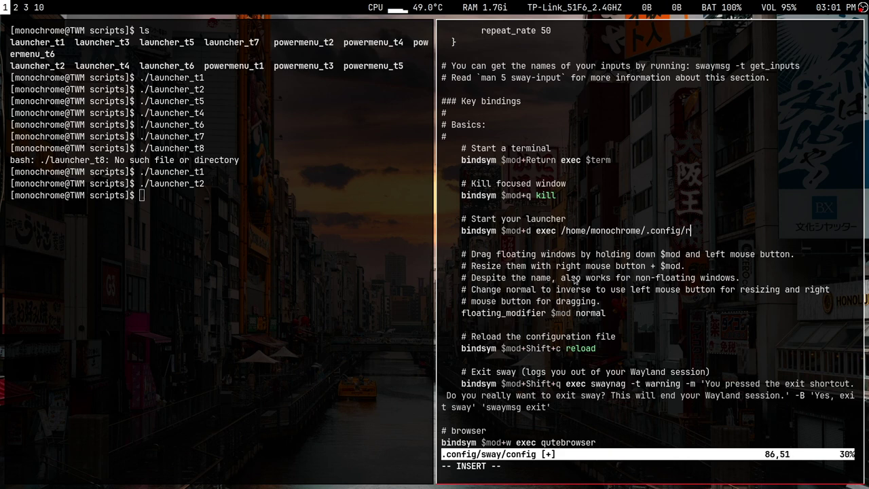
pyautogui.write('ofi/S')
pyautogui.press('Tab')
pyautogui.press('BackSpace')
pyautogui.write('cripts/lau')
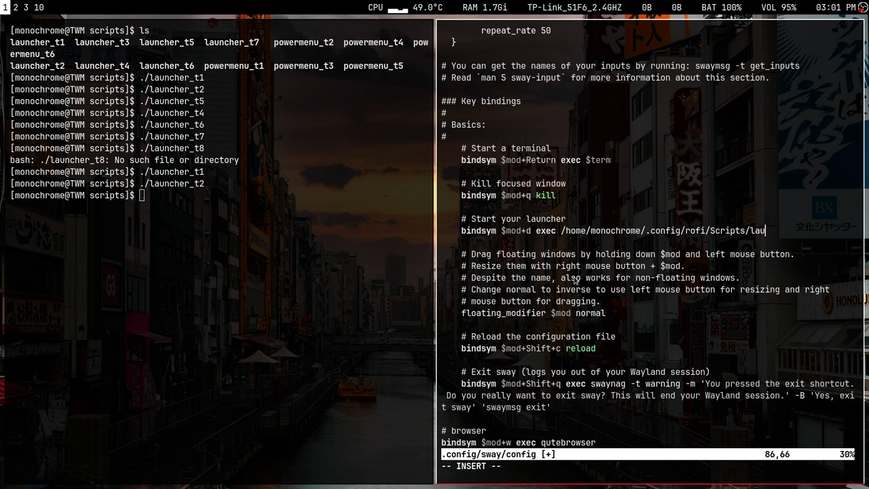
pyautogui.write('ncher-t2')
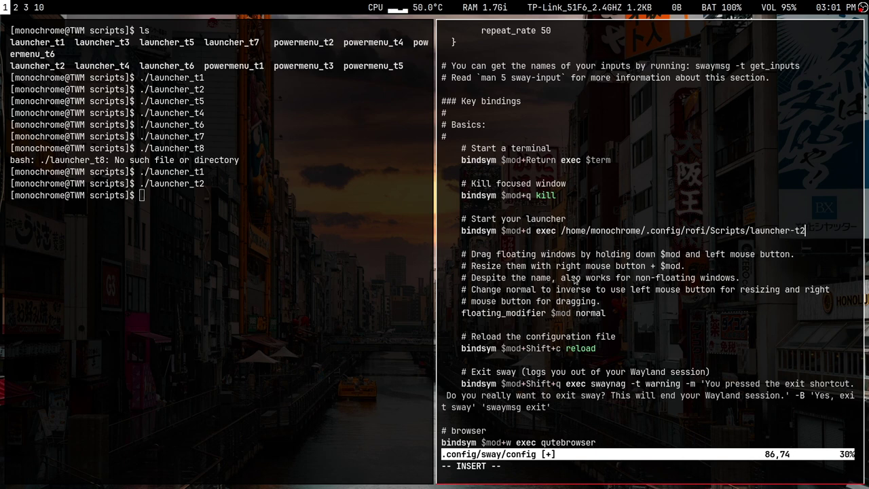
pyautogui.press('Escape')
# Save the sway config with :w and exit the sway session.
pyautogui.write(':w')
pyautogui.press('Return')
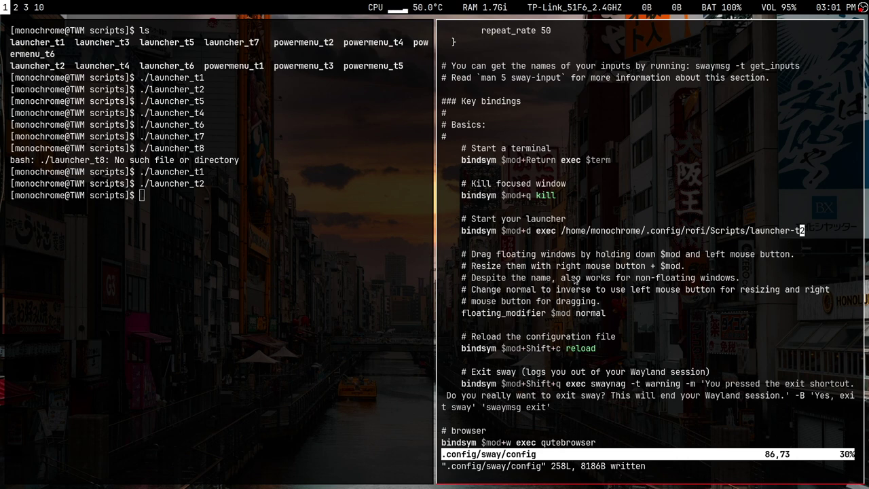
pyautogui.press('super+b')
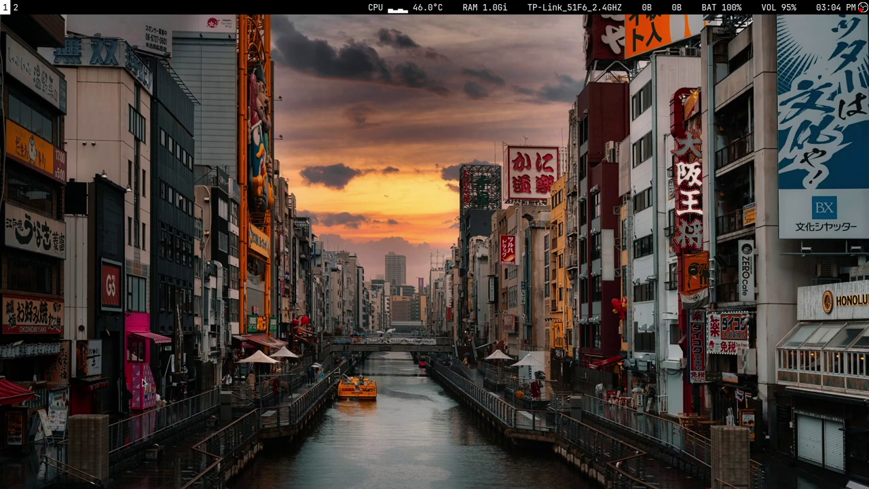
# In a new terminal, open .config/sway/config in nvim.
pyautogui.press('super+Return')
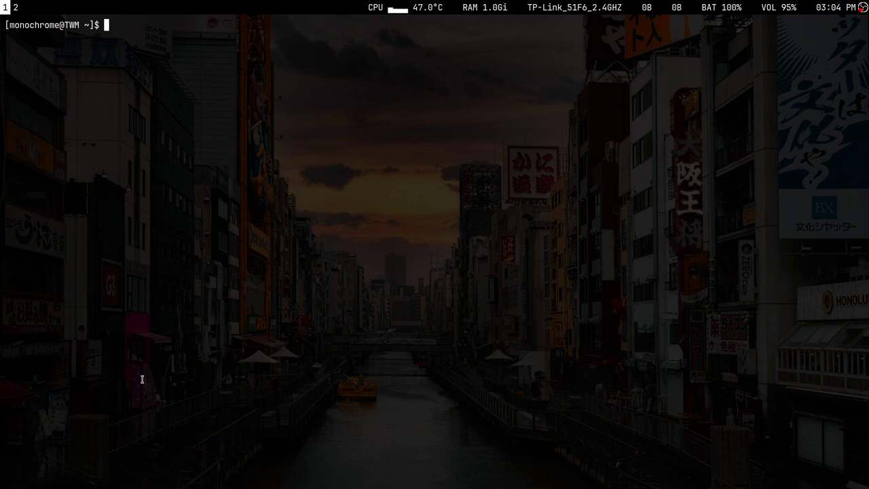
pyautogui.write('cd .conf')
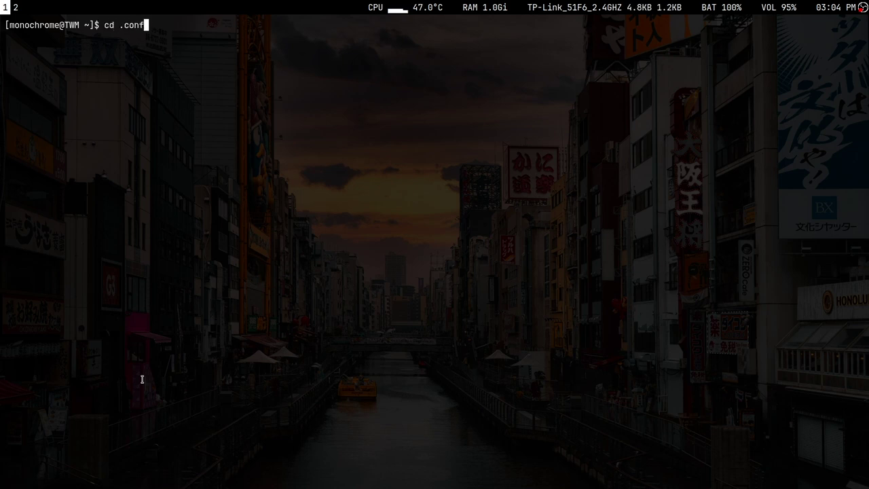
pyautogui.write('ig/ro')
pyautogui.press('BackSpace')
pyautogui.press('BackSpace')
pyautogui.write('sway/config/')
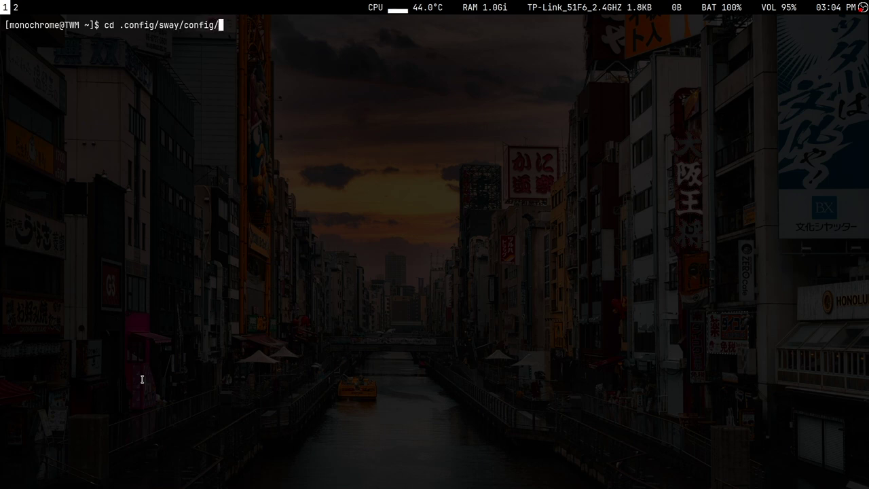
pyautogui.press('Return')
pyautogui.press('Up')
pyautogui.press('BackSpace')
pyautogui.press('Return')
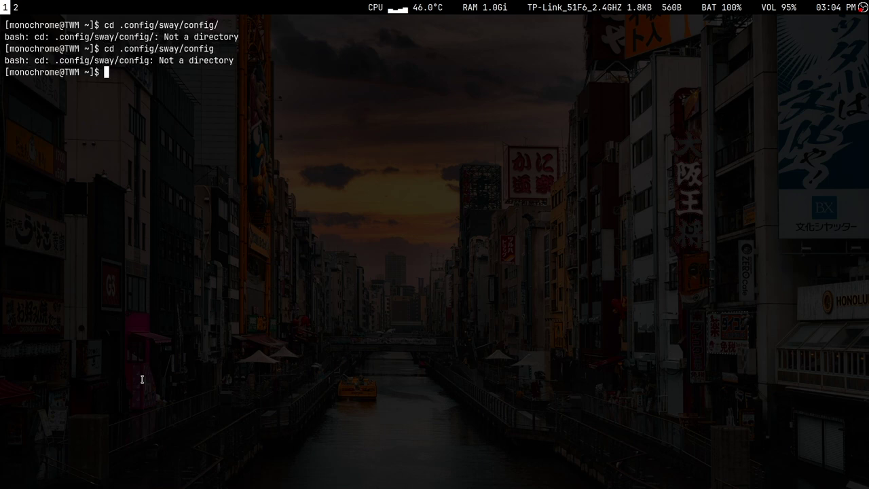
pyautogui.press('Up')
pyautogui.press('Left')
pyautogui.press('Left')
pyautogui.press('Left')
pyautogui.press('Left')
pyautogui.press('Left')
pyautogui.press('Left')
pyautogui.press('Left')
pyautogui.press('Left')
pyautogui.press('Left')
pyautogui.press('Left')
pyautogui.press('Left')
pyautogui.press('Left')
pyautogui.press('Left')
pyautogui.press('Left')
pyautogui.press('Left')
pyautogui.press('Left')
pyautogui.press('Left')
pyautogui.press('Left')
pyautogui.press('Left')
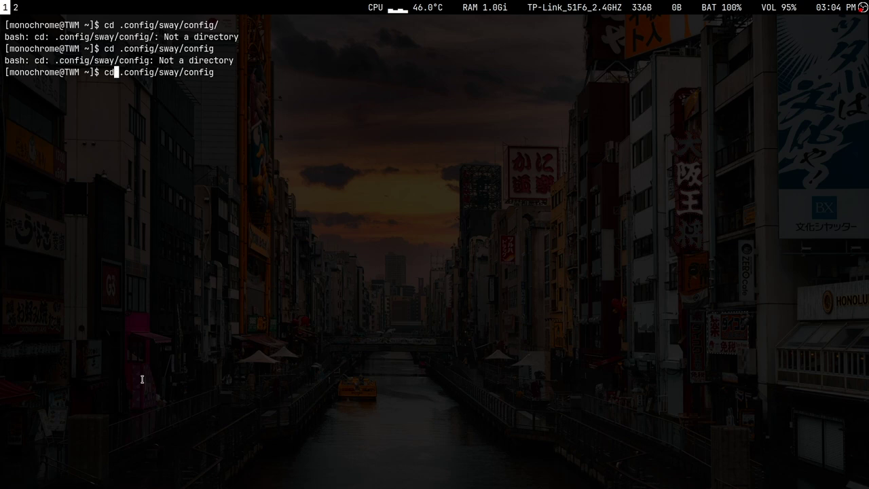
pyautogui.press('BackSpace')
pyautogui.press('BackSpace')
pyautogui.press('BackSpace')
pyautogui.write('nvim')
pyautogui.press('Return')
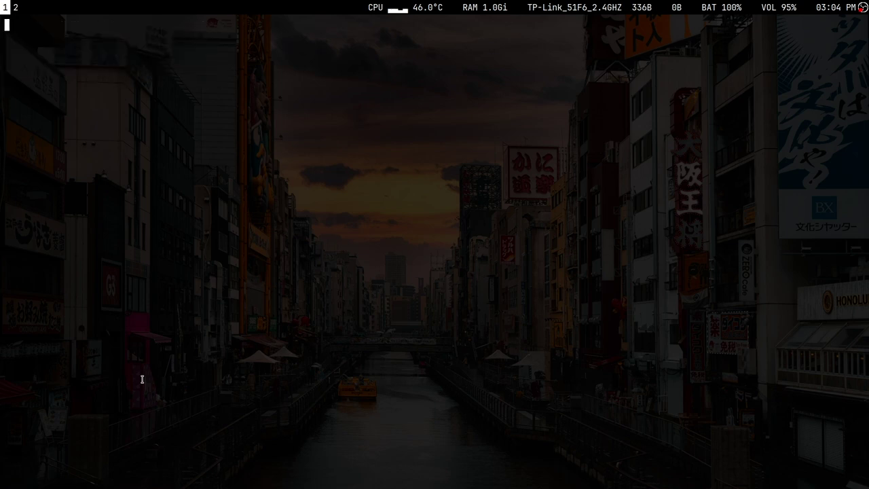
# Change Scripts to lowercase scripts in the launcher path, save, and reload sway.
pyautogui.scroll(-5, 236, 230)
pyautogui.scroll(-16, 235, 229)
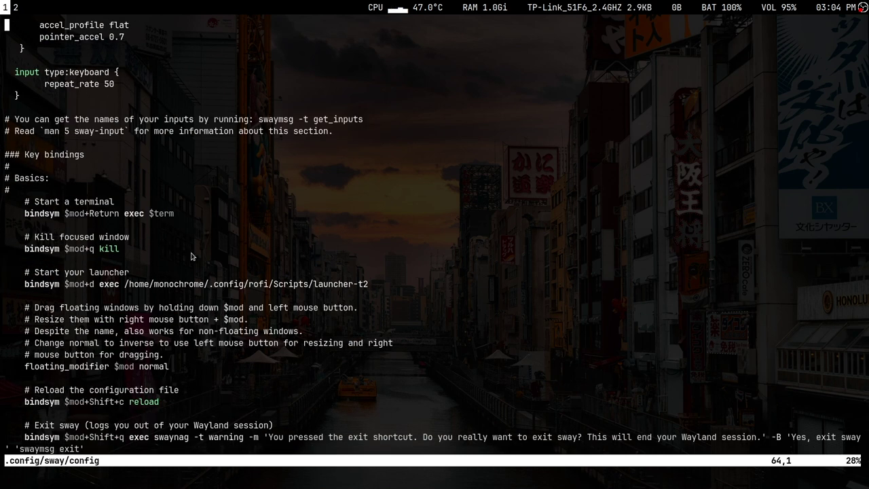
pyautogui.moveTo(277, 287); pyautogui.dragTo(282, 294)
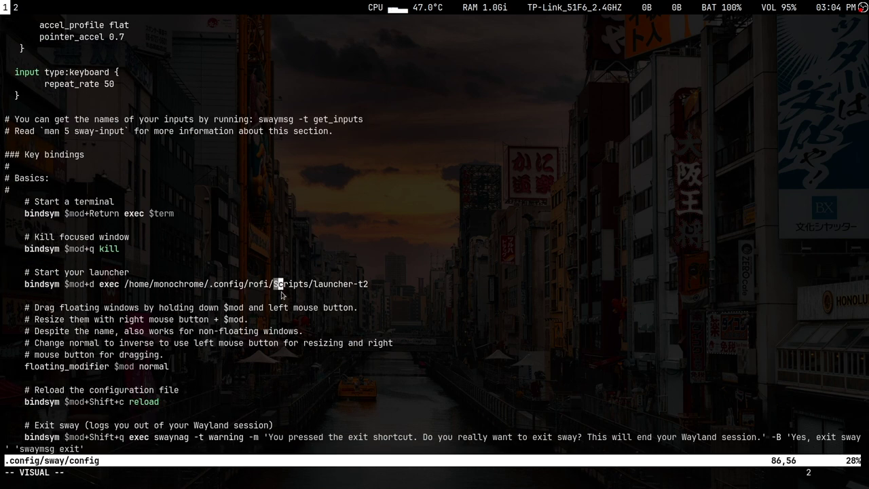
pyautogui.press('Escape')
pyautogui.press('r')
pyautogui.press('r')
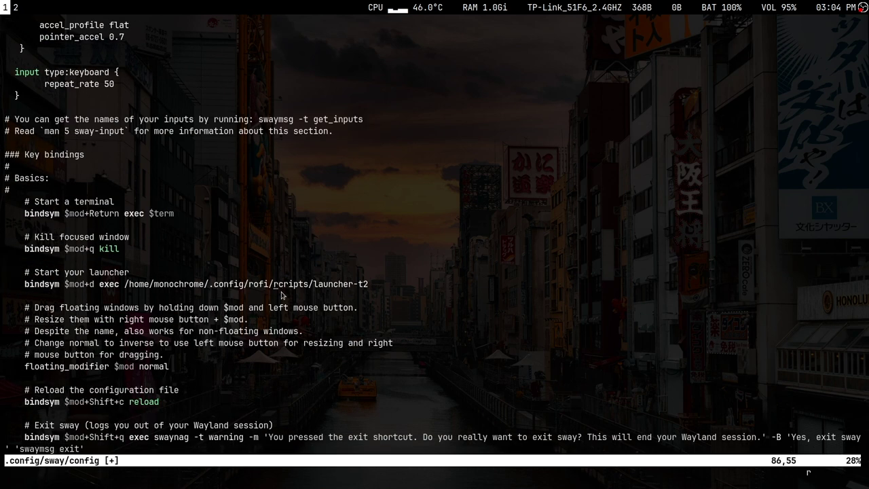
pyautogui.write('rs:w')
pyautogui.press('Return')
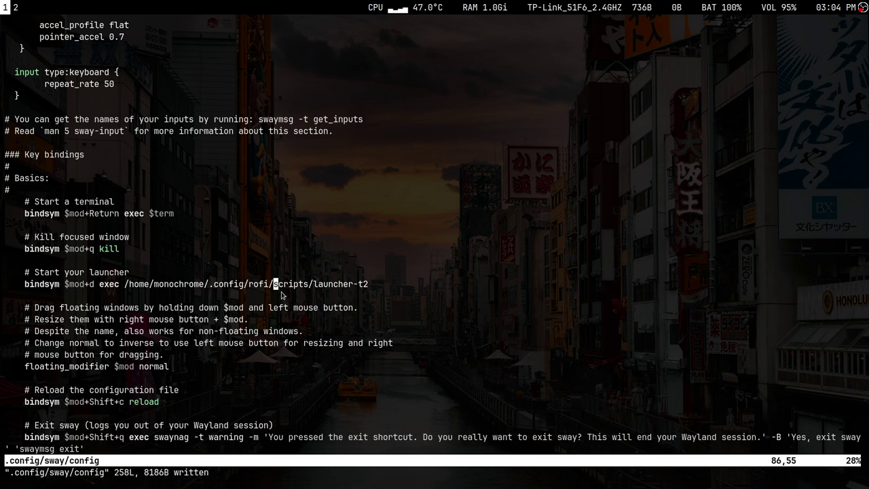
pyautogui.press('super+shift+c')
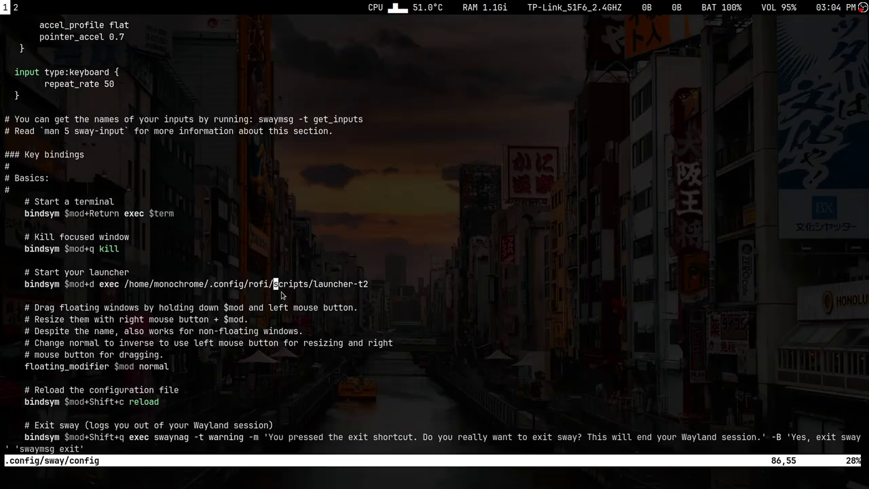
# Open a terminal beside the editor, briefly switching between workspaces 1 and 2.
pyautogui.press('super+Return')
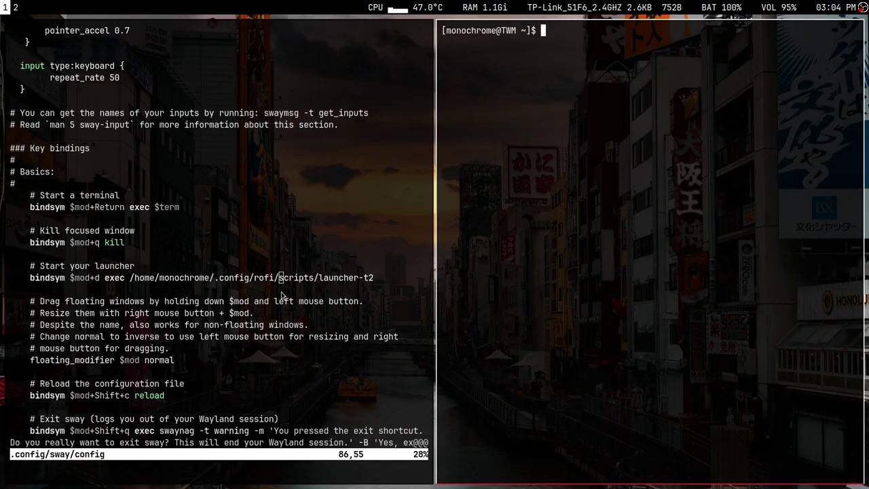
pyautogui.press('super+q')
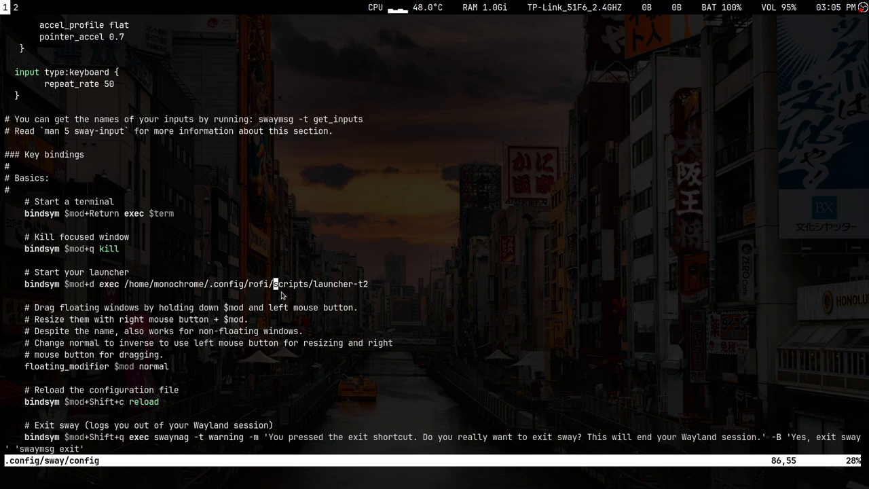
pyautogui.press('h')
pyautogui.press('h')
pyautogui.press('h')
pyautogui.press('h')
pyautogui.press('h')
pyautogui.press('h')
pyautogui.press('h')
pyautogui.press('h')
pyautogui.press('h')
pyautogui.press('h')
pyautogui.press('h')
pyautogui.press('h')
pyautogui.press('h')
pyautogui.press('h')
pyautogui.press('h')
pyautogui.press('h')
pyautogui.press('h')
pyautogui.press('h')
pyautogui.press('h')
pyautogui.press('h')
pyautogui.press('h')
pyautogui.press('h')
pyautogui.press('super+Return')
pyautogui.write('home')
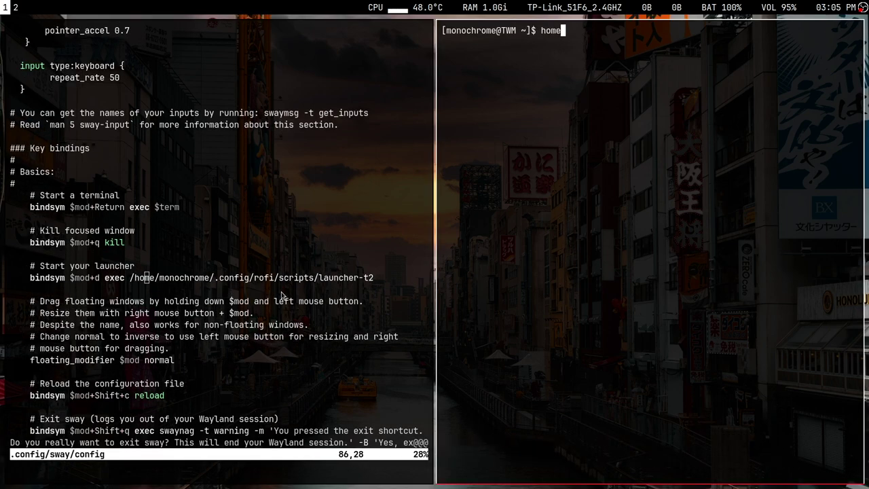
pyautogui.press('super+2')
pyautogui.press('super+1')
pyautogui.press('BackSpace')
pyautogui.press('BackSpace')
pyautogui.press('BackSpace')
pyautogui.press('BackSpace')
# List the launcher scripts in ~/.config/rofi/scripts to check the real file name.
pyautogui.write('./')
pyautogui.write('home')
pyautogui.press('BackSpace')
pyautogui.press('BackSpace')
pyautogui.press('BackSpace')
pyautogui.write('ome/')
pyautogui.press('BackSpace')
pyautogui.press('BackSpace')
pyautogui.press('BackSpace')
pyautogui.press('BackSpace')
pyautogui.press('BackSpace')
pyautogui.press('BackSpace')
pyautogui.press('BackSpace')
pyautogui.write('/home/monochrome/.config/')
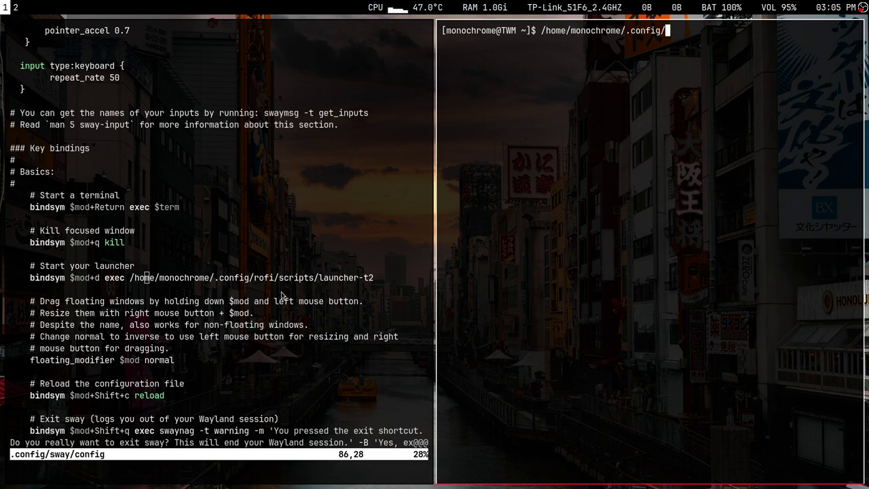
pyautogui.write('rofi/con')
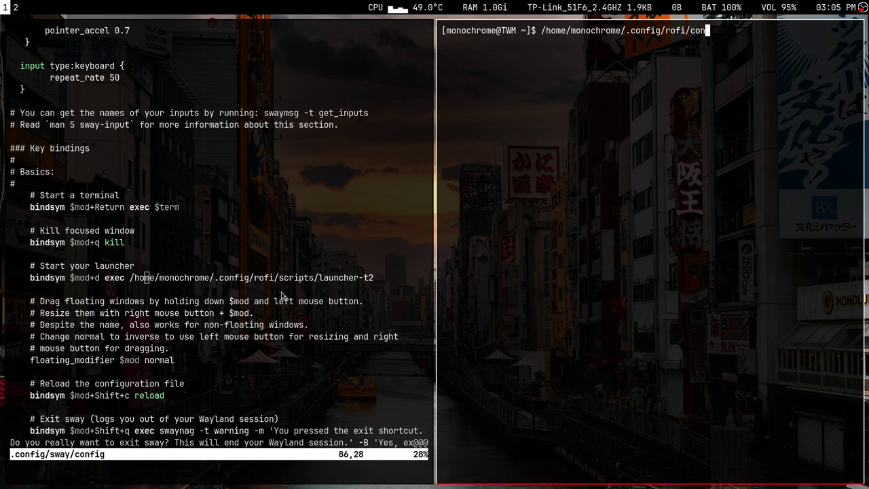
pyautogui.press('BackSpace')
pyautogui.press('BackSpace')
pyautogui.press('BackSpace')
pyautogui.write('sc')
pyautogui.press('Tab')
pyautogui.press('Tab')
pyautogui.press('Tab')
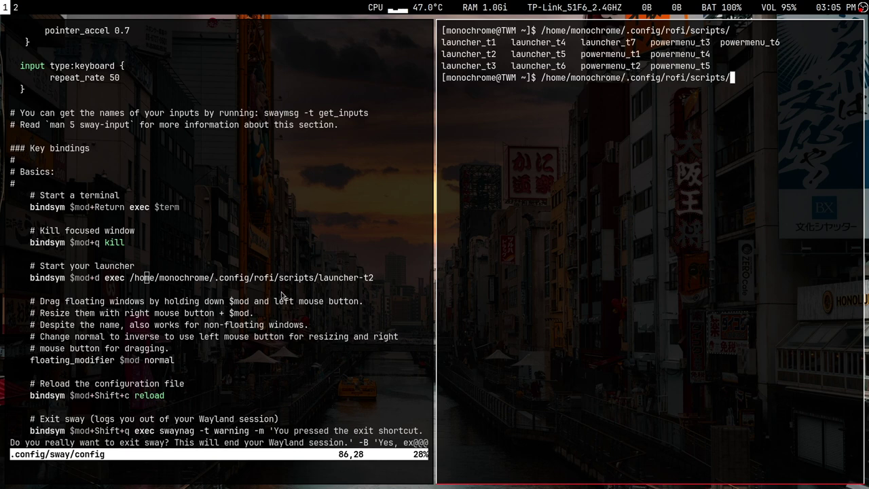
pyautogui.write('lau')
pyautogui.press('Tab')
pyautogui.press('super+Left')
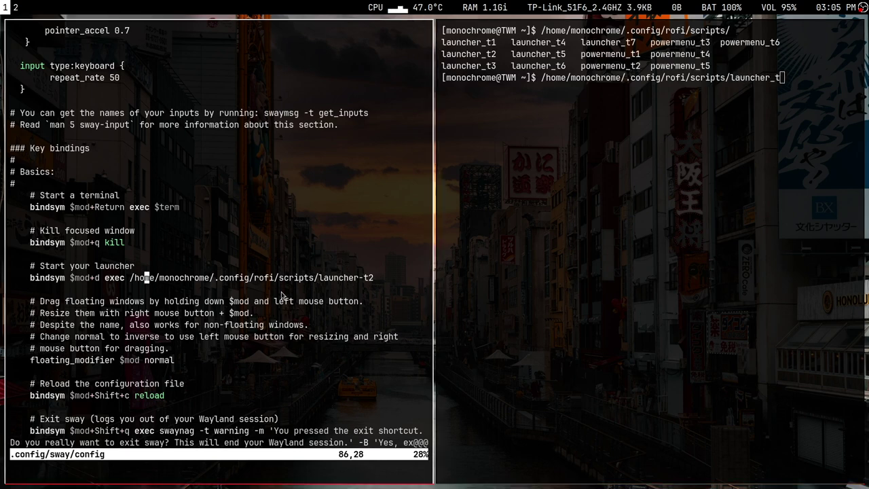
# Change launcher-t2 to launcher_t2 in the config and save it.
pyautogui.hotkey('shift', 'a')
pyautogui.press('Left')
pyautogui.press('Left')
pyautogui.press('BackSpace')
pyautogui.write('_')
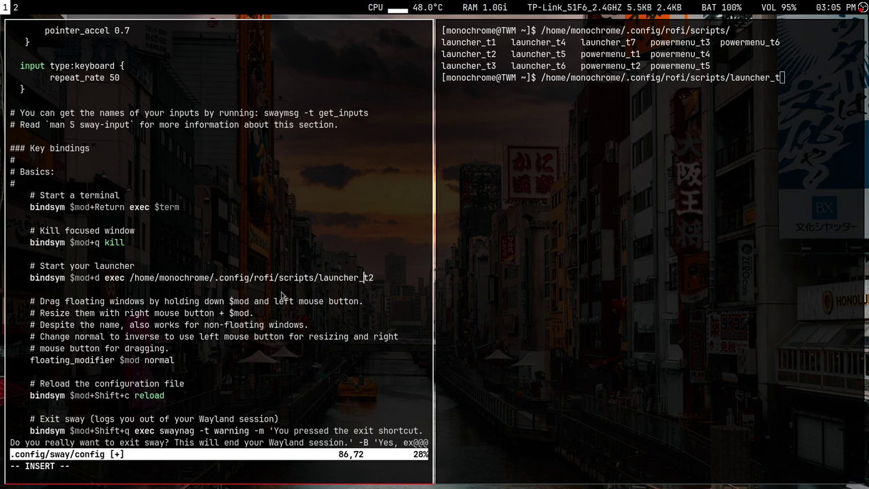
pyautogui.press('Escape')
pyautogui.write(':w')
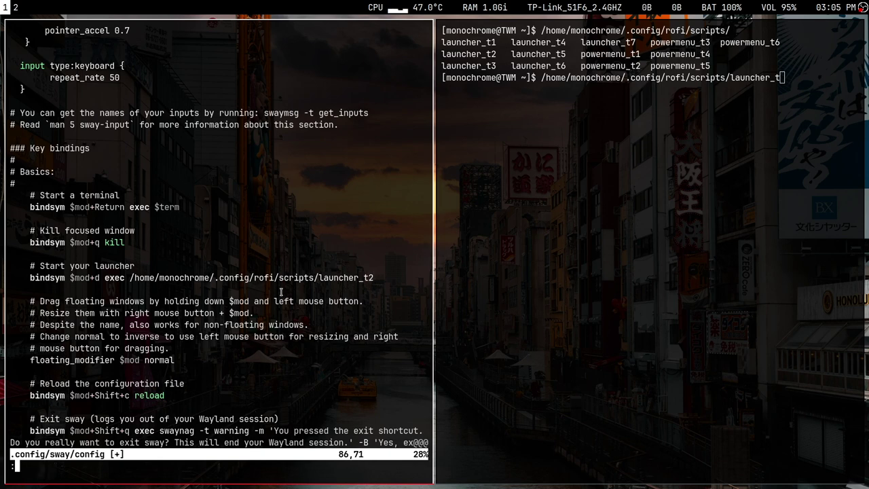
pyautogui.press('Return')
# Reload sway and open the styled rofi app launcher with $mod+d.
pyautogui.press('super+l')
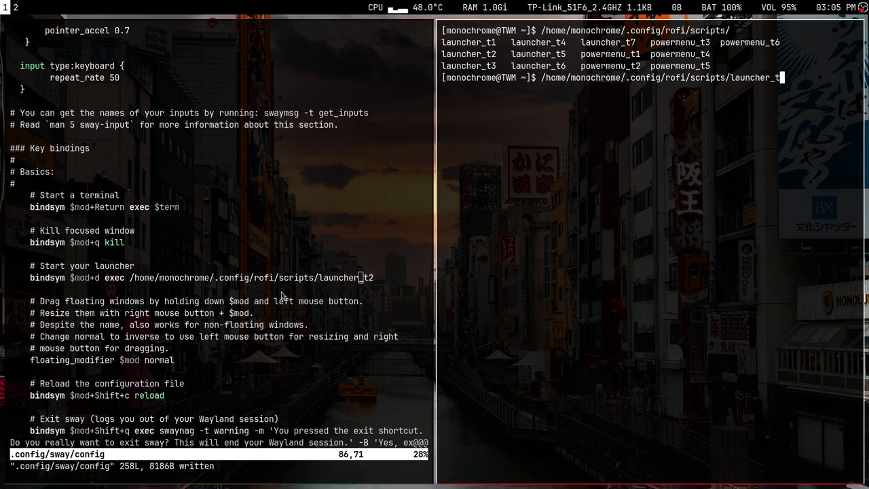
pyautogui.press('super+shift+c')
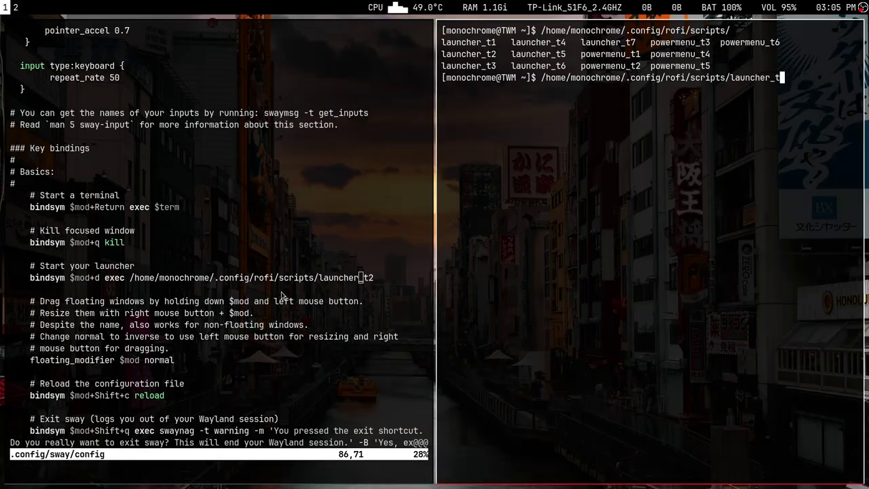
pyautogui.press('super+d')
pyautogui.press('Up')
pyautogui.press('Up')
pyautogui.press('Up')
pyautogui.press('Up')
pyautogui.press('Up')
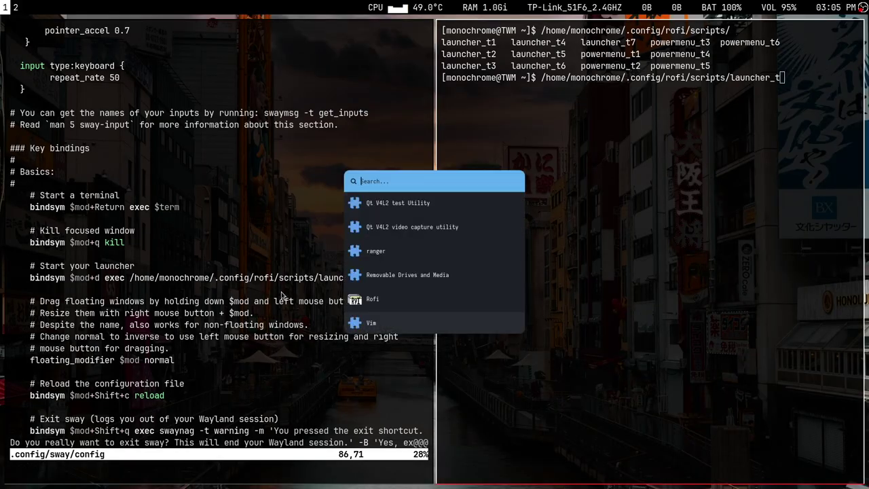
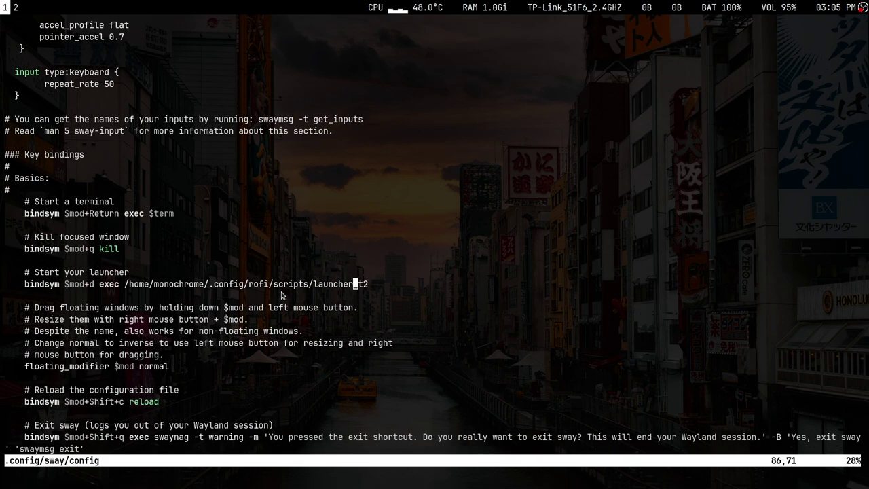
# Open a new terminal beside the Sway config and start ranger.
pyautogui.scroll(1, 281, 295)
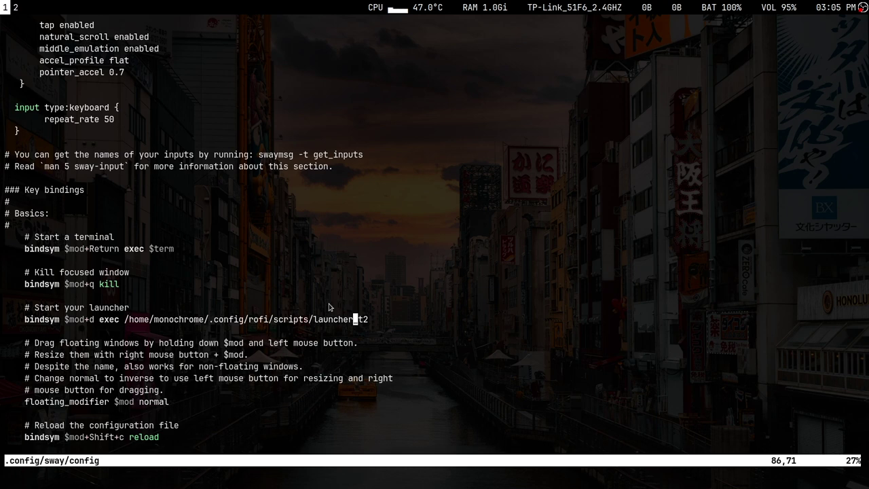
pyautogui.press('super+Return')
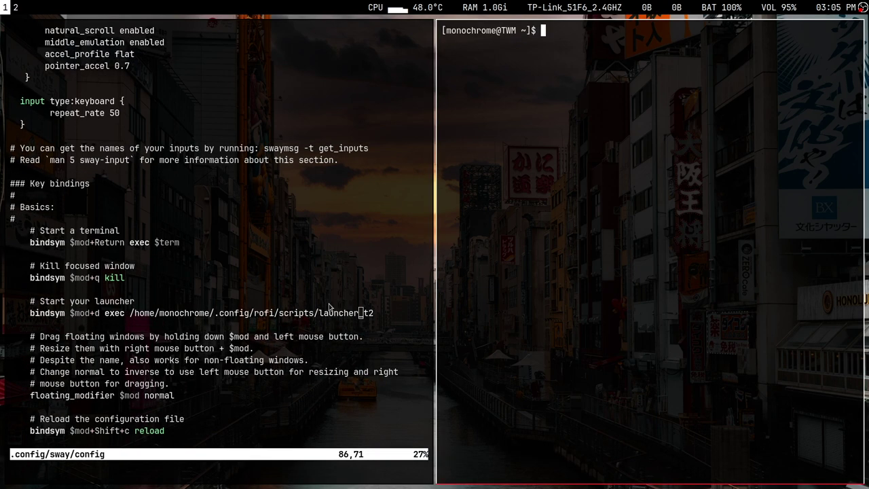
pyautogui.write('rg')
pyautogui.press('Return')
pyautogui.write('ran')
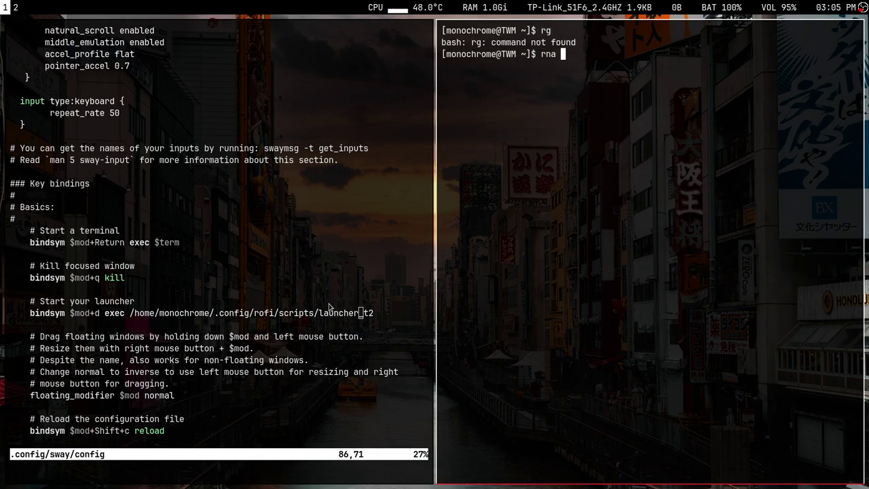
pyautogui.write('ger')
pyautogui.press('Return')
# Show hidden files and browse to ~/.config/rofi/scripts, highlighting powermenu_t1.
pyautogui.press('j')
pyautogui.press('j')
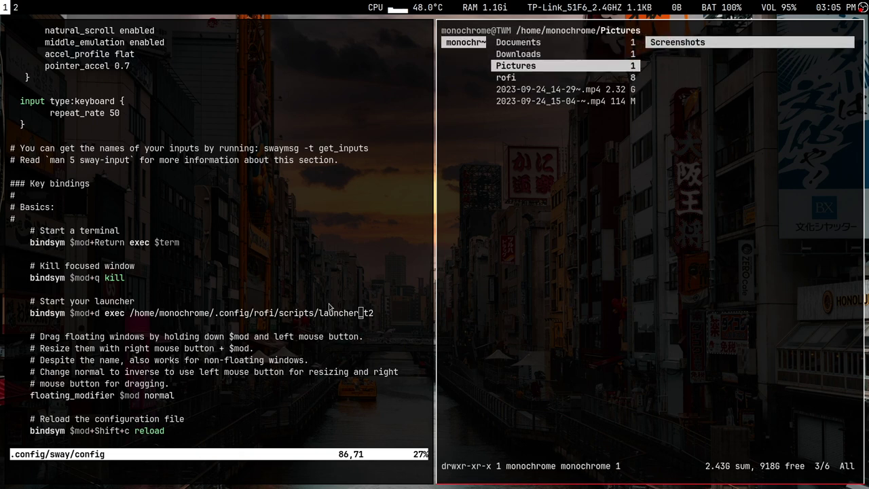
pyautogui.press('k')
pyautogui.press('k')
pyautogui.press('z')
pyautogui.press('h')
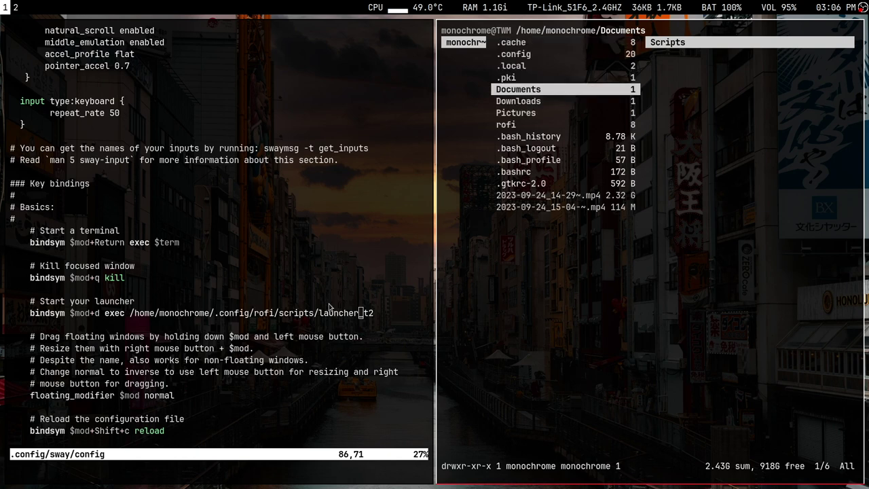
pyautogui.press('k')
pyautogui.press('k')
pyautogui.press('k')
pyautogui.press('l')
pyautogui.press('j')
pyautogui.press('j')
pyautogui.press('j')
pyautogui.press('j')
pyautogui.press('j')
pyautogui.press('j')
pyautogui.press('j')
pyautogui.press('j')
pyautogui.press('j')
pyautogui.press('j')
pyautogui.press('j')
pyautogui.press('j')
pyautogui.press('j')
pyautogui.press('k')
pyautogui.press('l')
pyautogui.press('j')
pyautogui.press('j')
pyautogui.press('j')
pyautogui.press('j')
pyautogui.press('j')
pyautogui.press('l')
pyautogui.press('j')
pyautogui.press('j')
pyautogui.press('j')
pyautogui.press('j')
pyautogui.press('j')
pyautogui.press('j')
pyautogui.press('j')
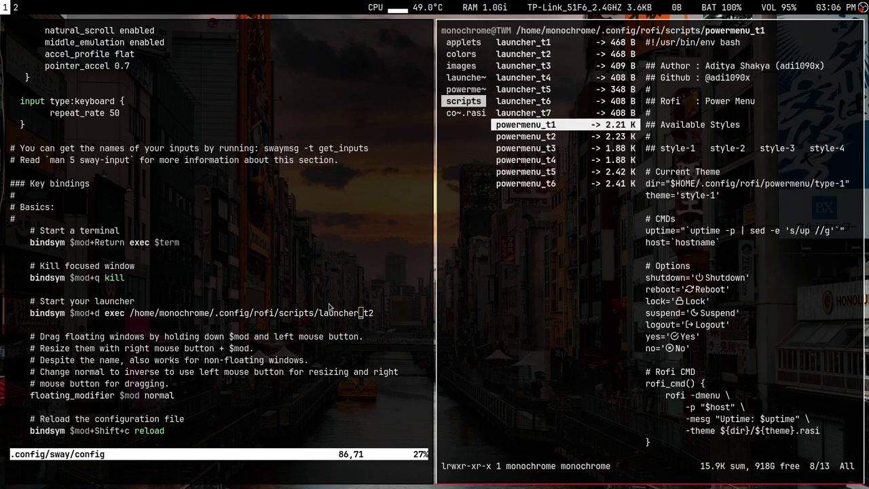
pyautogui.press('super+Return')
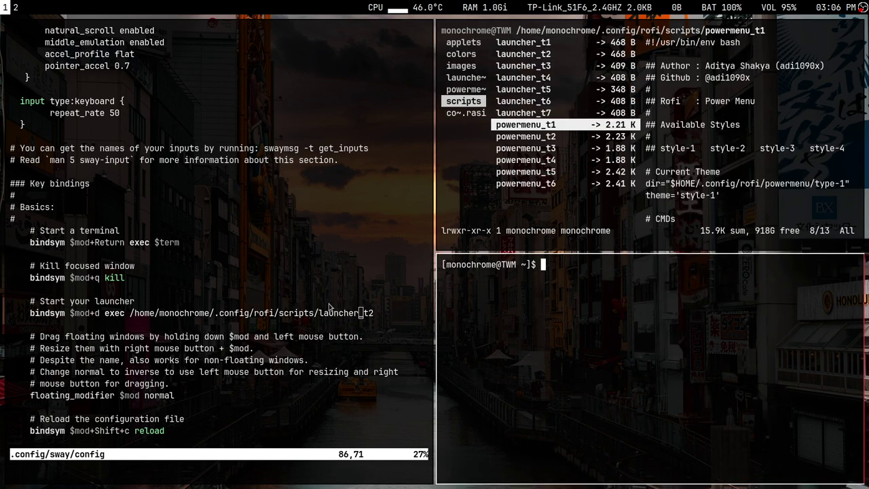
pyautogui.press('super+q')
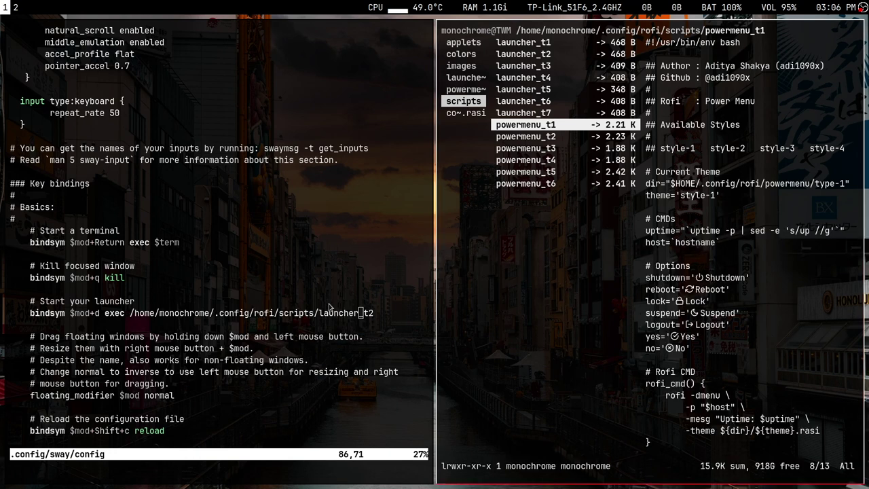
# In a new terminal, change directory to .config/rofi/scripts.
pyautogui.press('super+Return')
pyautogui.write('cd .config/ro')
pyautogui.press('Tab')
pyautogui.write('s')
pyautogui.press('Tab')
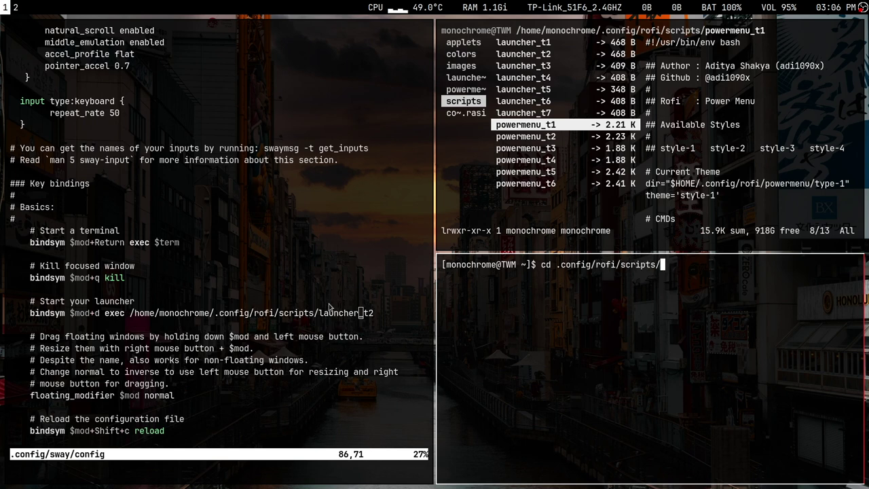
pyautogui.press('Return')
# Run ./powermenu_t1, step through its options, and close it with Escape.
pyautogui.write('/')
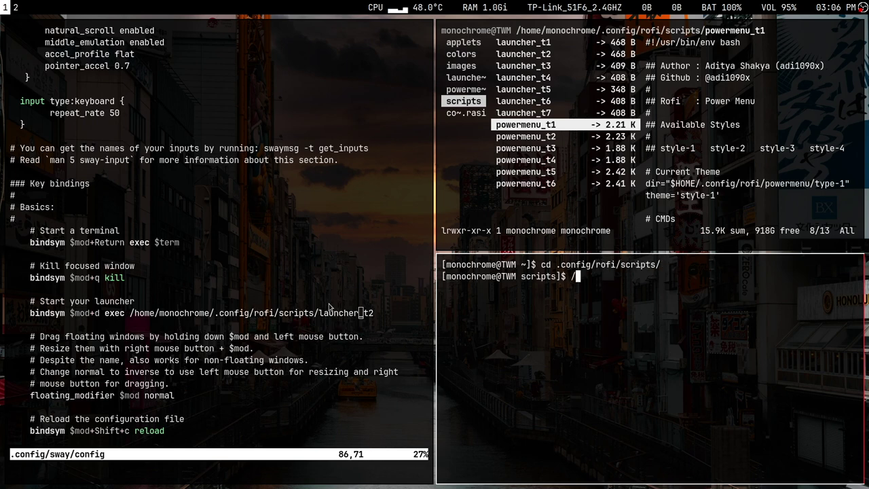
pyautogui.press('BackSpace')
pyautogui.write('./power')
pyautogui.press('Tab')
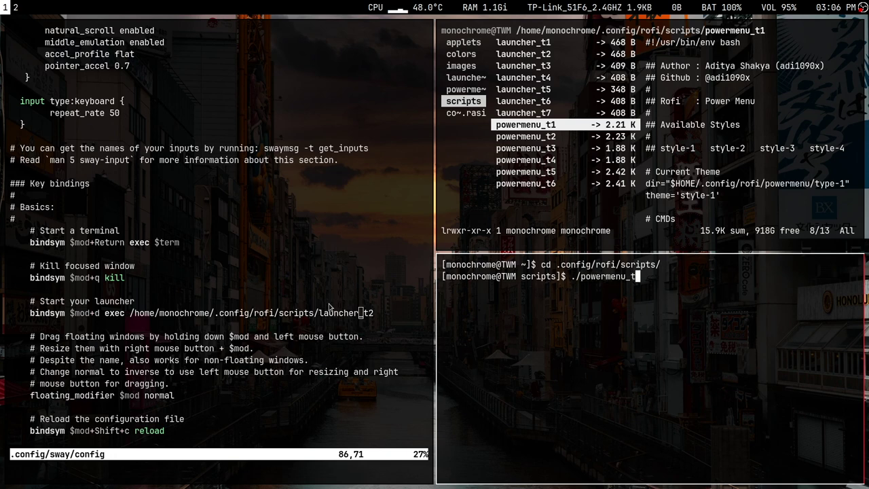
pyautogui.write('1')
pyautogui.press('Return')
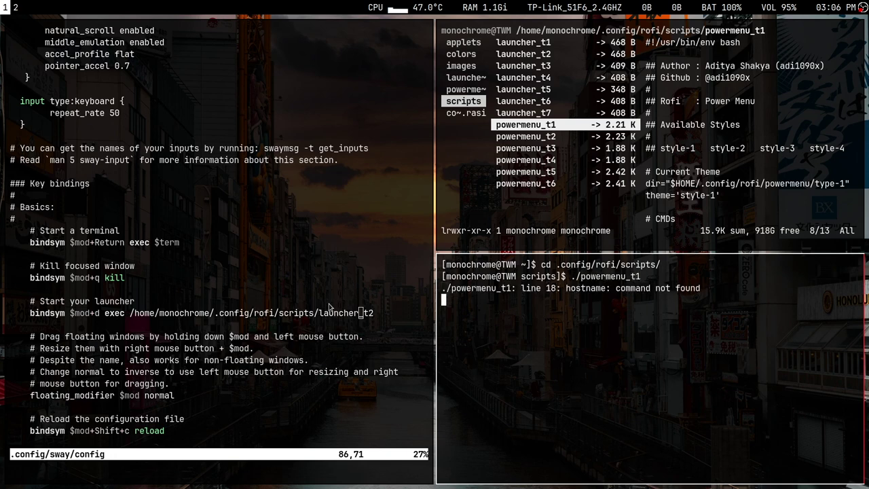
pyautogui.press('Down')
pyautogui.press('Down')
pyautogui.press('Down')
pyautogui.press('Down')
pyautogui.press('Up')
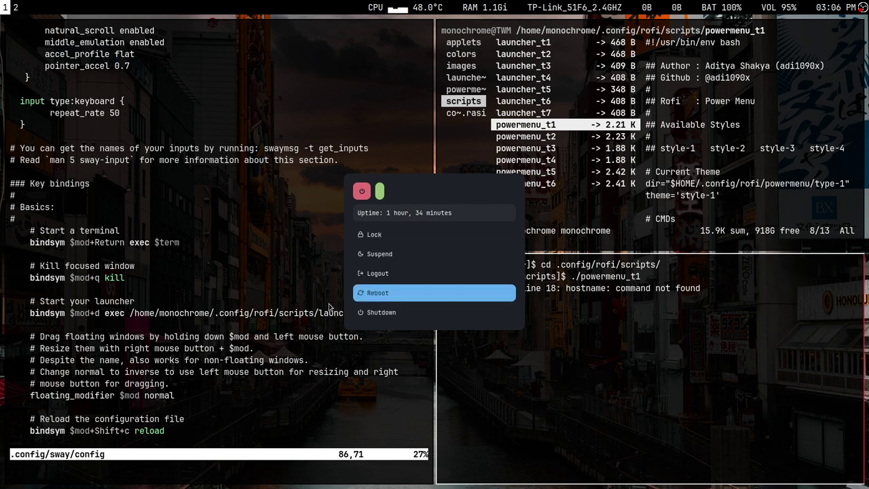
pyautogui.press('Escape')
# Run ./powermenu_t2 and close its menu with Escape.
pyautogui.press('Up')
pyautogui.press('BackSpace')
pyautogui.write('2')
pyautogui.press('Return')
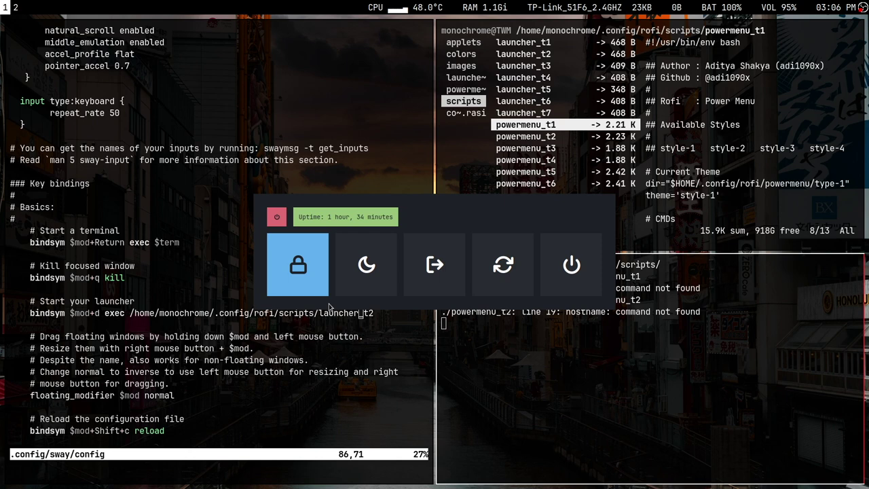
pyautogui.press('Escape')
# Run powermenu_t2 once more, step through its options, then close it.
pyautogui.press('super+Left')
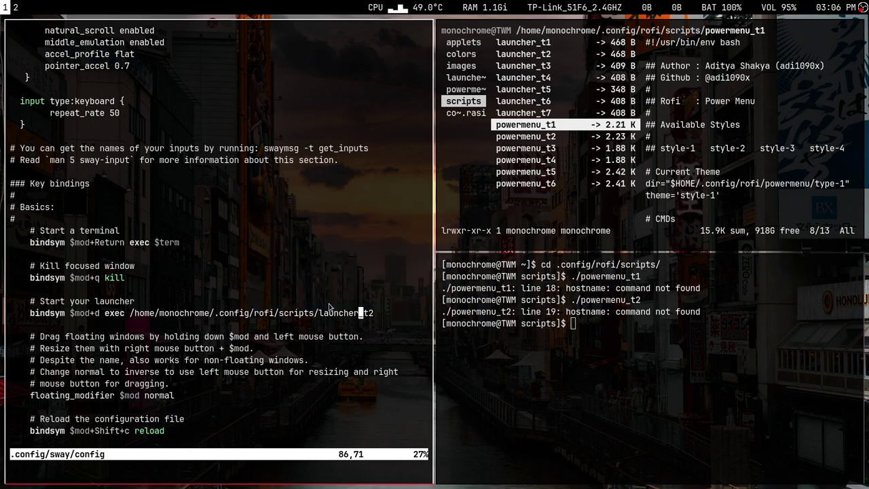
pyautogui.press('super+Right')
pyautogui.press('Up')
pyautogui.press('Return')
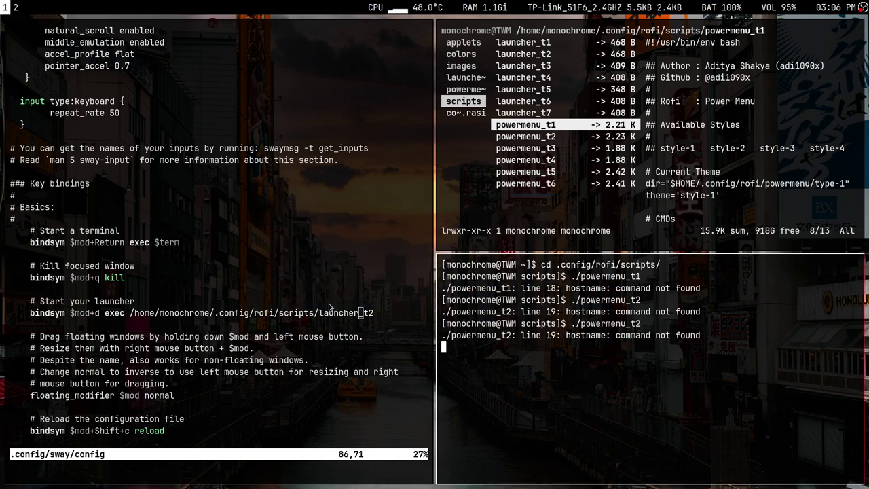
pyautogui.press('Right')
pyautogui.press('Right')
pyautogui.press('Right')
pyautogui.press('Right')
pyautogui.press('Escape')
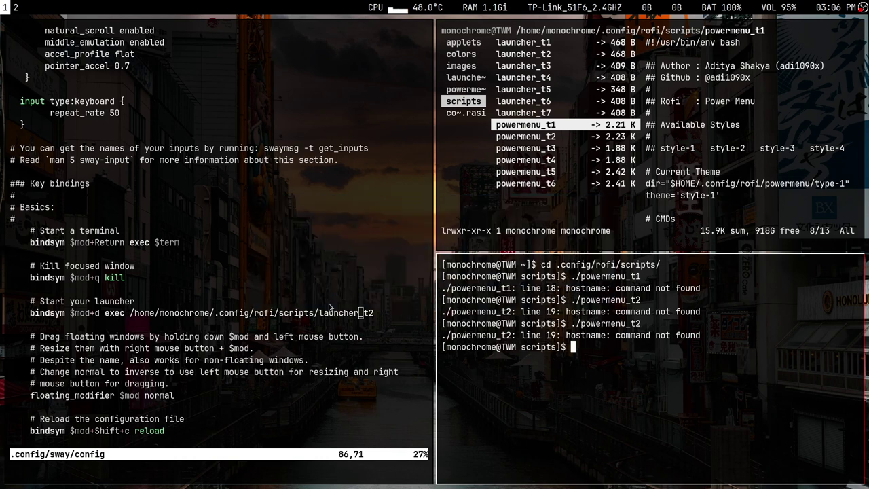
pyautogui.press('super+Left')
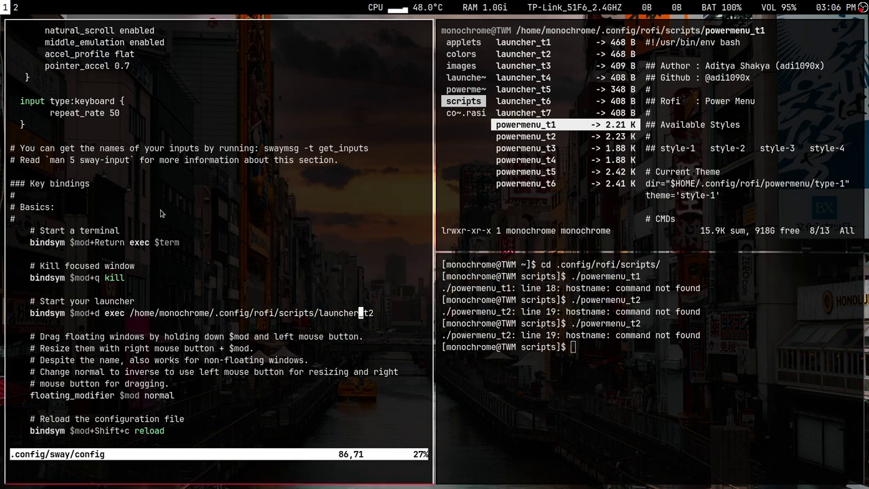
# Select the exit-sway binding and test its swaynag warning, dismissing it.
pyautogui.scroll(-5, 170, 214)
pyautogui.moveTo(32, 291); pyautogui.dragTo(133, 292)
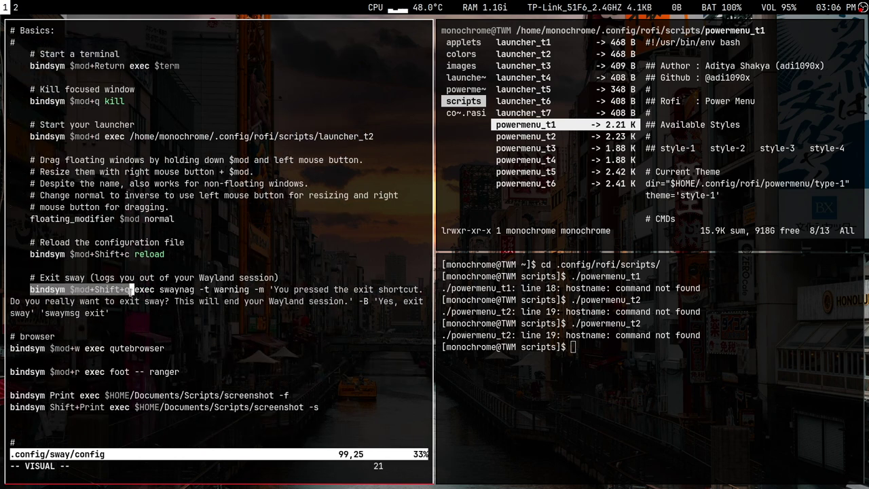
pyautogui.press('super+shift+e')
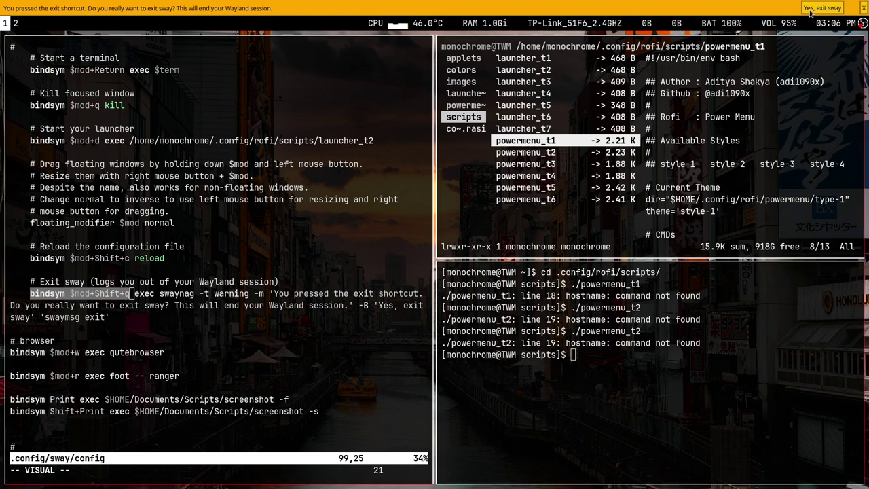
pyautogui.click(864, 8)
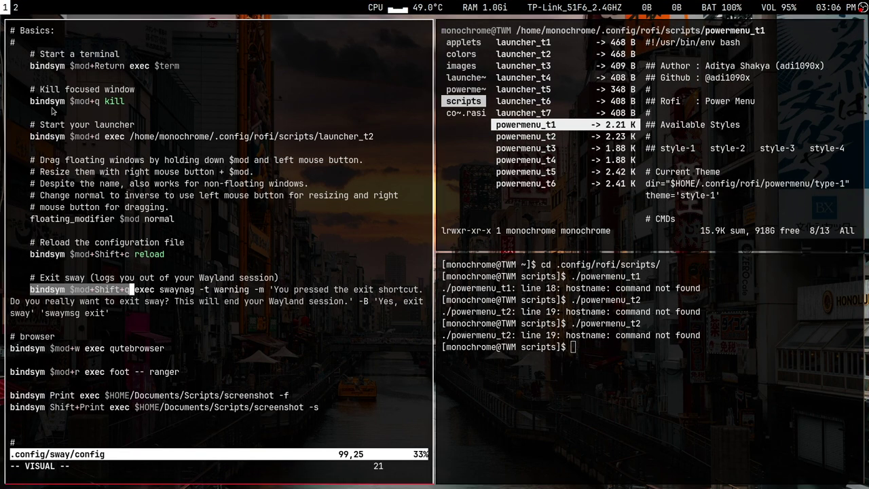
# Close the recorder's log terminal and clear the lower terminal.
pyautogui.click(15, 7)
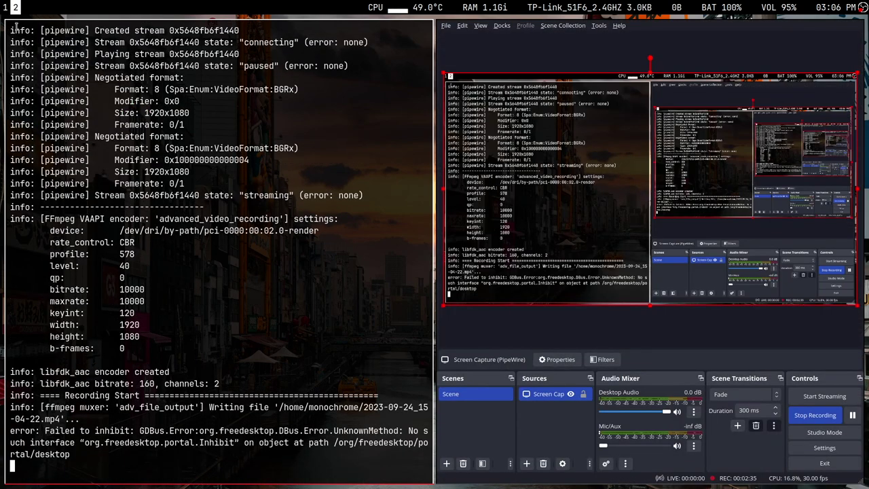
pyautogui.press('super+shift+q')
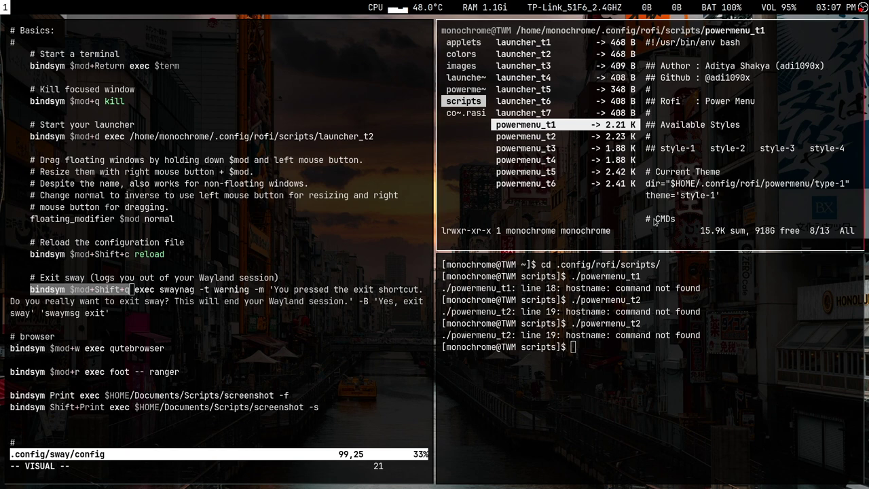
pyautogui.write('clear')
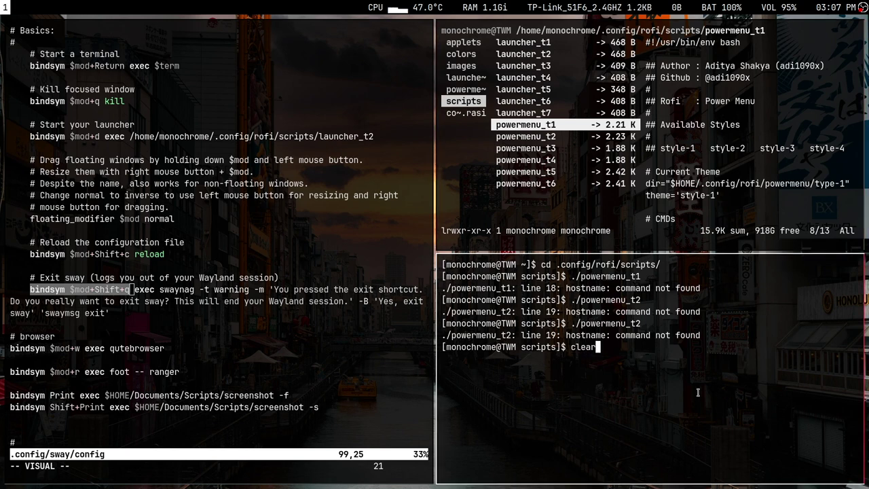
pyautogui.press('Return')
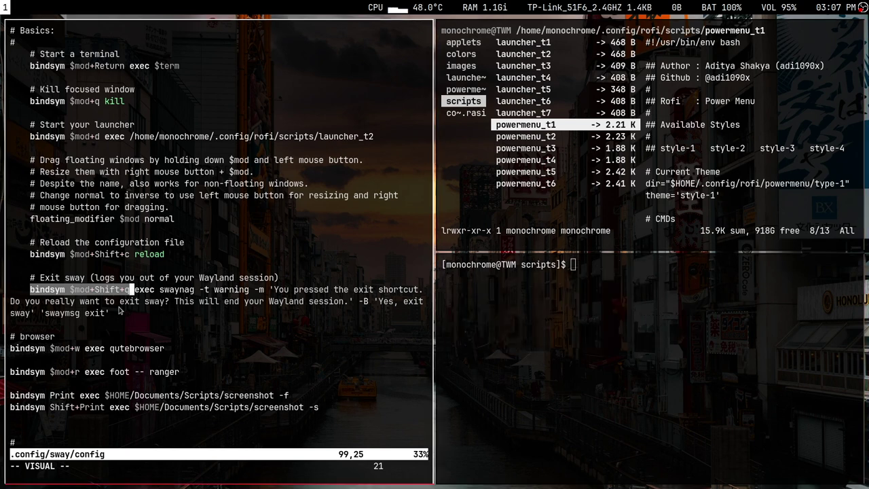
pyautogui.click(197, 289)
# Replace the swaynag exit command with /home/monochrome/.config/rofi/scripts/powermenu_t2.
pyautogui.click(163, 292)
pyautogui.hotkey('shift', 'c')
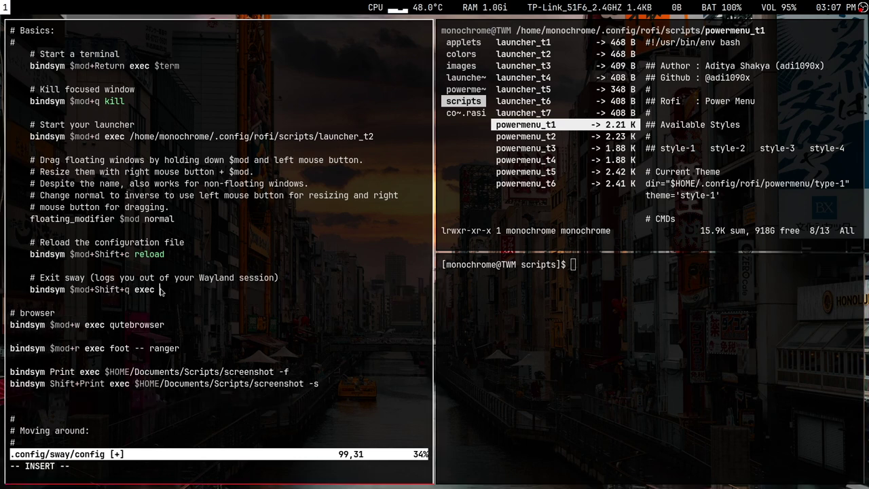
pyautogui.write('/home/mono')
pyautogui.press('BackSpace')
pyautogui.press('BackSpace')
pyautogui.press('BackSpace')
pyautogui.press('BackSpace')
pyautogui.write('mono')
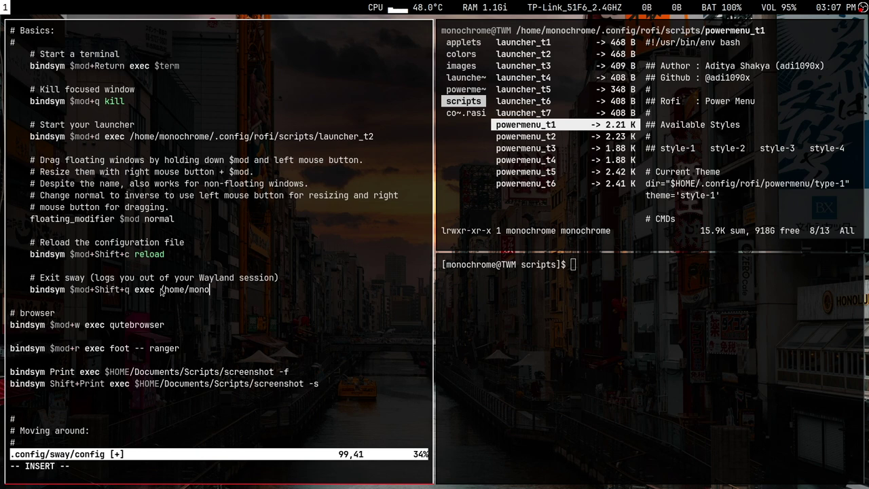
pyautogui.write('chrome/.config')
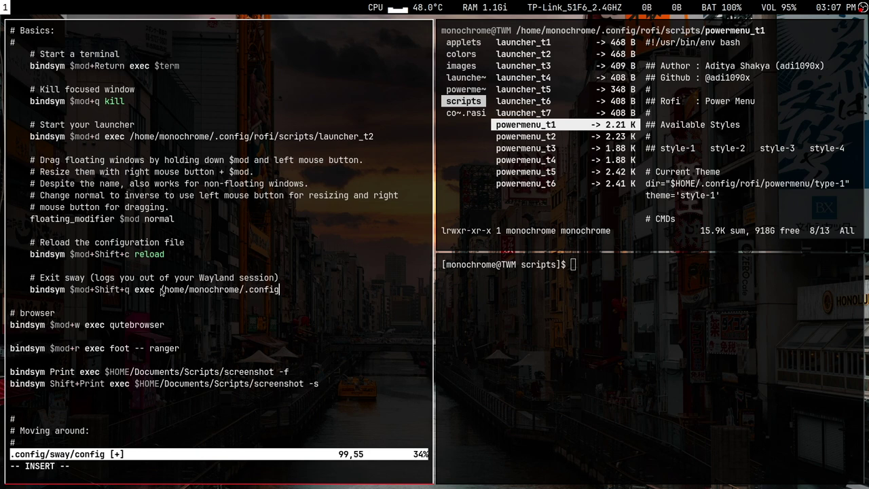
pyautogui.write('/rofi/scripts/')
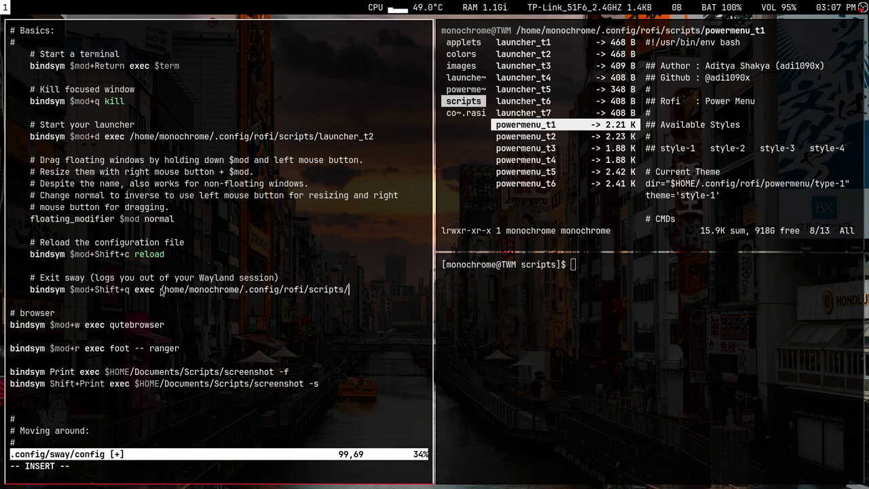
pyautogui.write('powre')
pyautogui.press('BackSpace')
pyautogui.press('BackSpace')
pyautogui.write('ermenu%t')
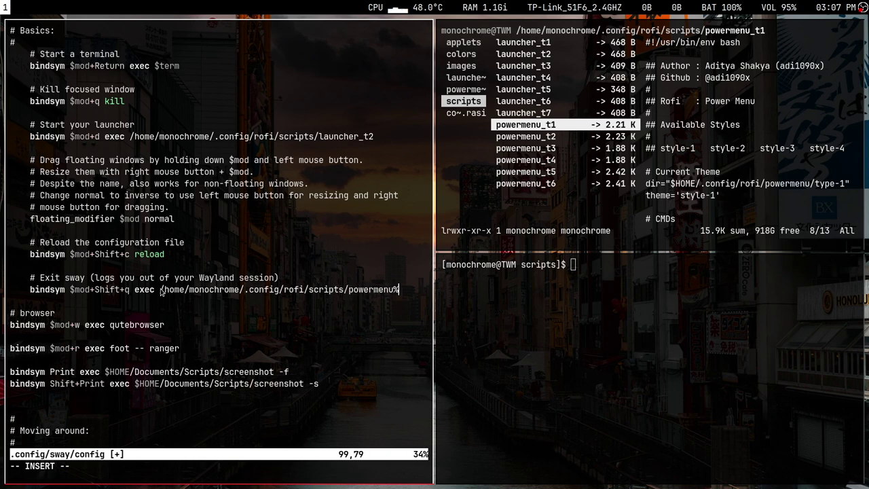
pyautogui.press('BackSpace')
pyautogui.press('BackSpace')
pyautogui.press('BackSpace')
pyautogui.write('nu')
pyautogui.write('t')
pyautogui.press('BackSpace')
pyautogui.write('t2')
# Save the Sway config with :w.
pyautogui.press('Escape')
pyautogui.write(':w')
pyautogui.press('Return')
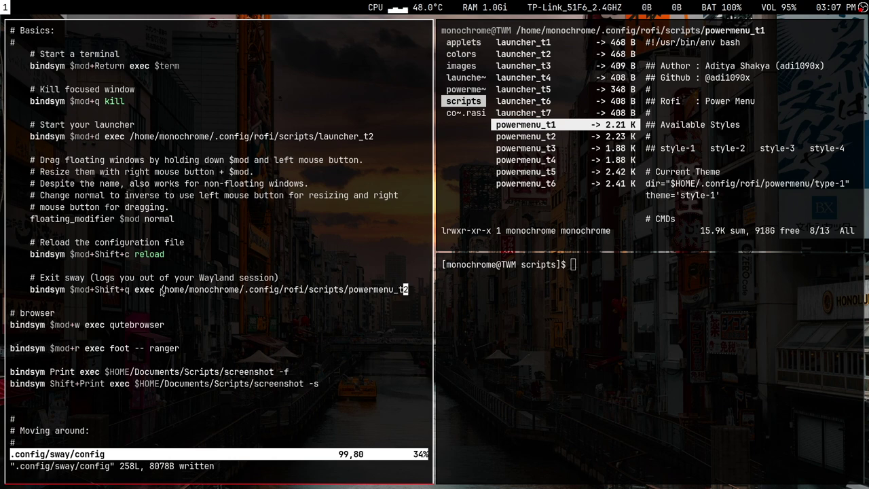
pyautogui.press('super+l')
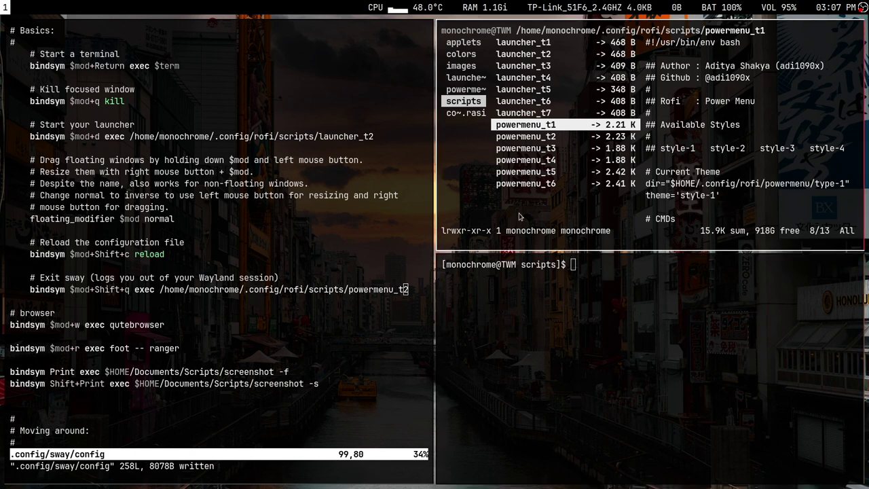
# Quit ranger and open powermenu_t2 in Neovim.
pyautogui.press('super+Down')
pyautogui.write('qnim')
pyautogui.press('BackSpace')
pyautogui.press('BackSpace')
pyautogui.write('vim ')
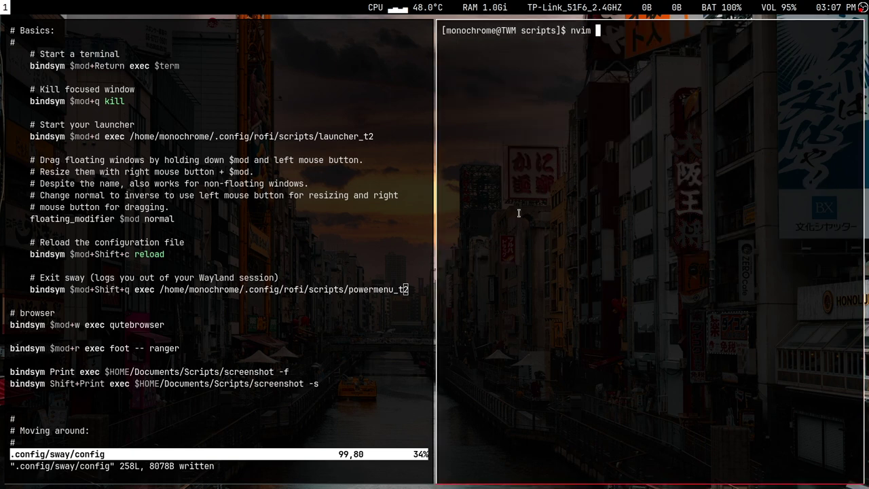
pyautogui.write('power')
pyautogui.press('Tab')
pyautogui.write('2')
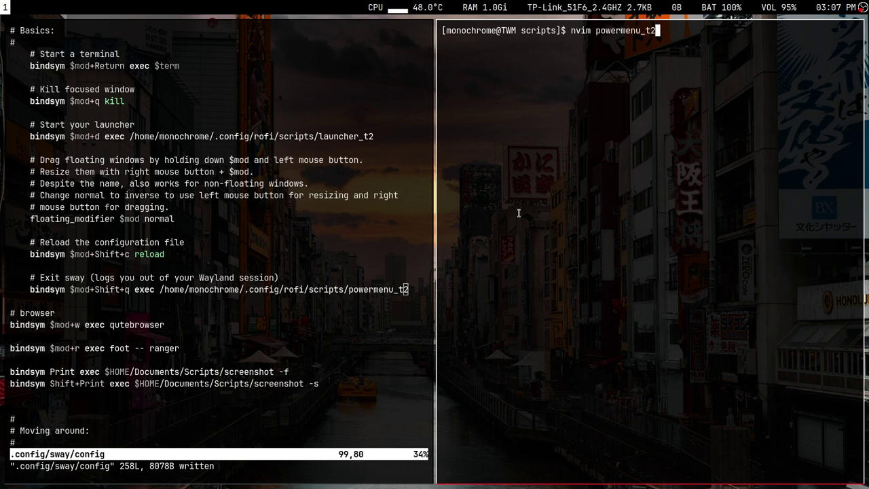
pyautogui.press('Return')
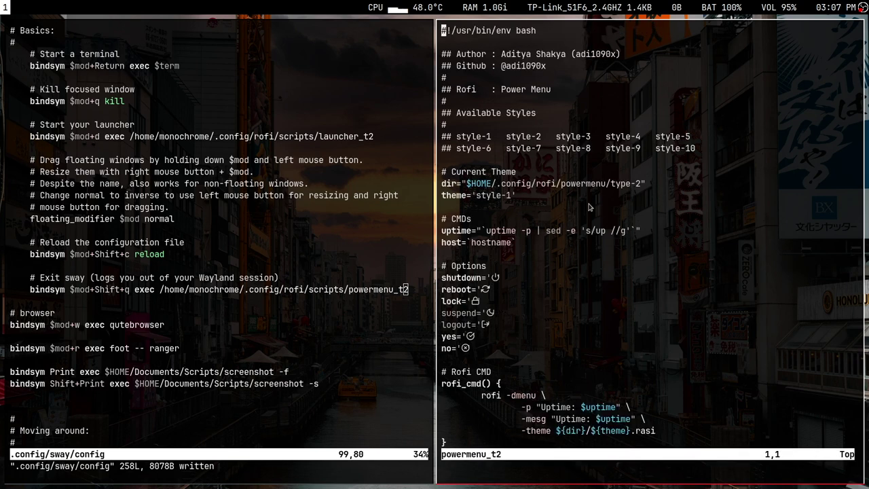
# Scroll to run_cmd, marking the systemctl poweroff command and the logout condition.
pyautogui.scroll(-4, 591, 205)
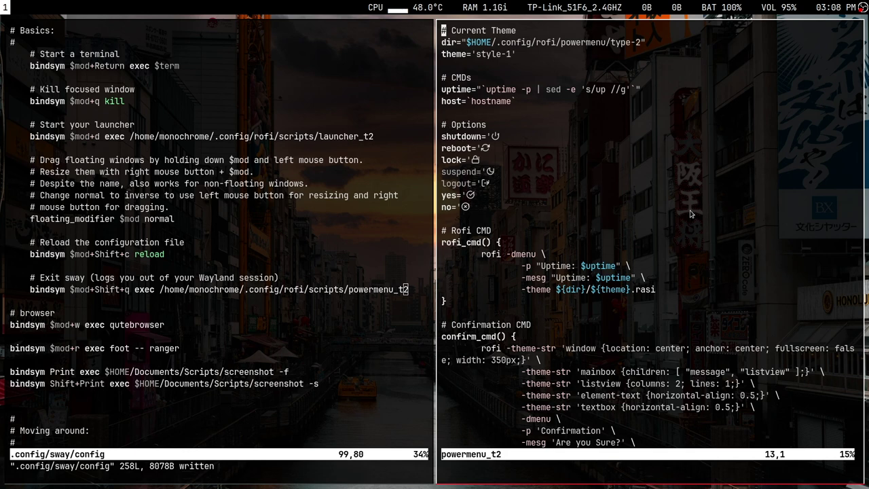
pyautogui.scroll(-4, 625, 269)
pyautogui.scroll(2, 618, 253)
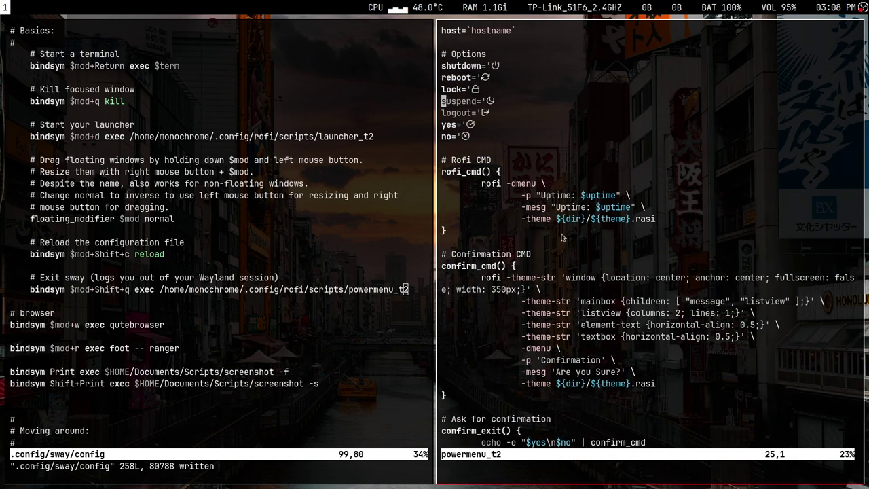
pyautogui.scroll(-9, 450, 97)
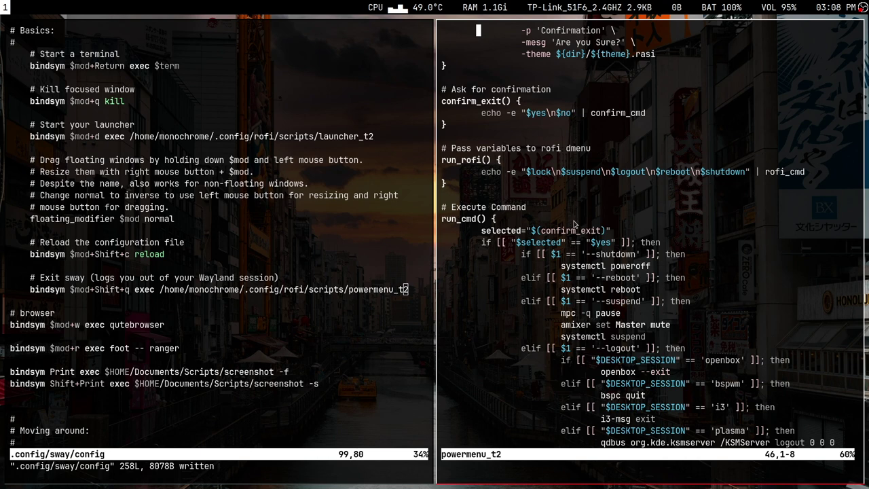
pyautogui.scroll(-1, 574, 224)
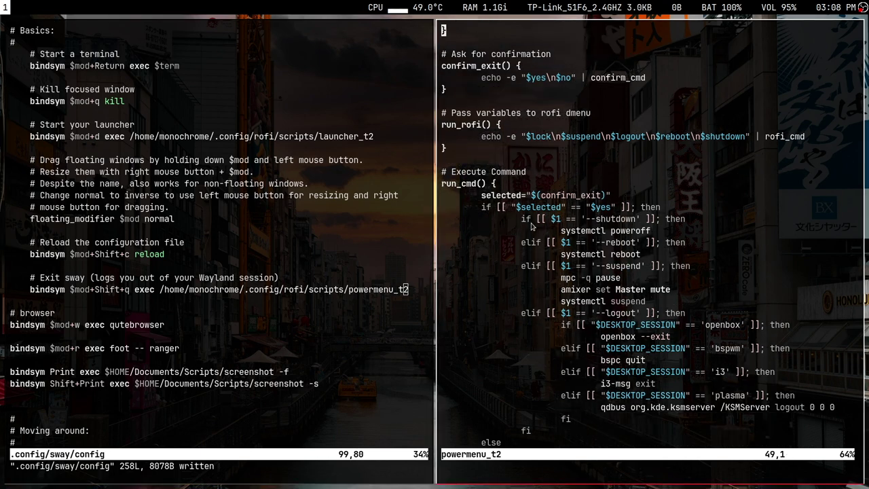
pyautogui.moveTo(561, 231); pyautogui.dragTo(654, 232)
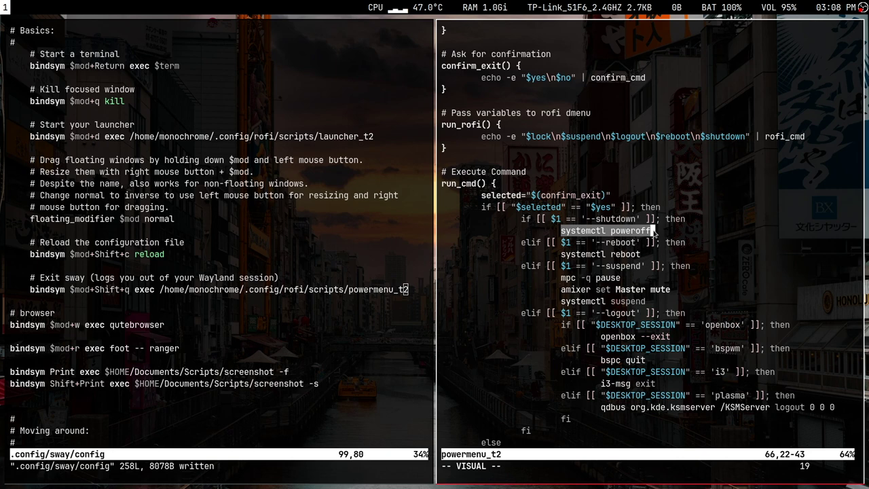
pyautogui.moveTo(563, 233); pyautogui.dragTo(607, 237)
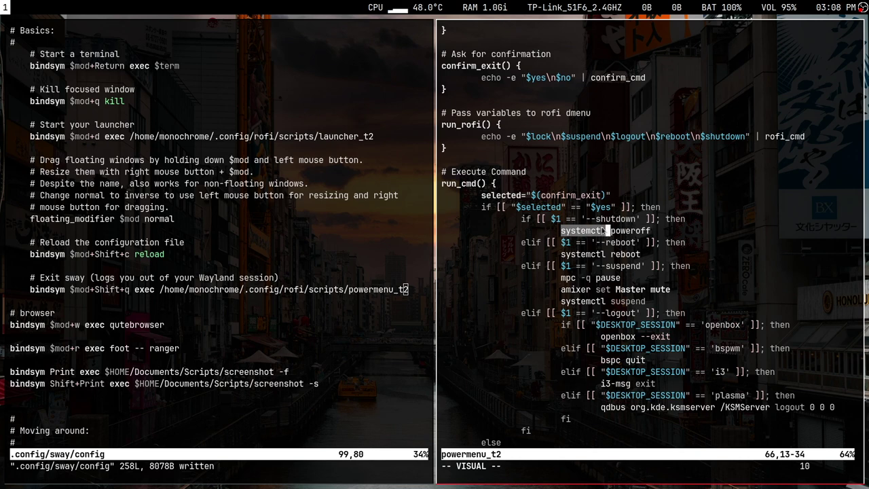
pyautogui.scroll(-1, 603, 243)
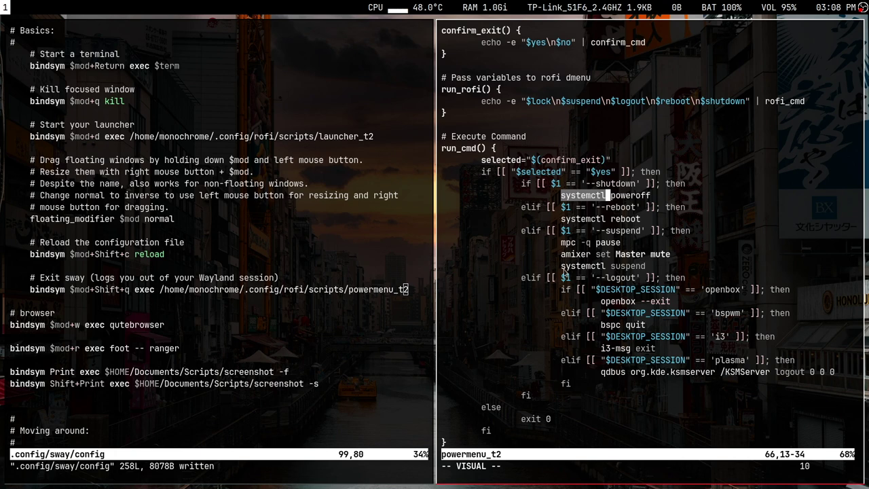
pyautogui.scroll(-2, 612, 274)
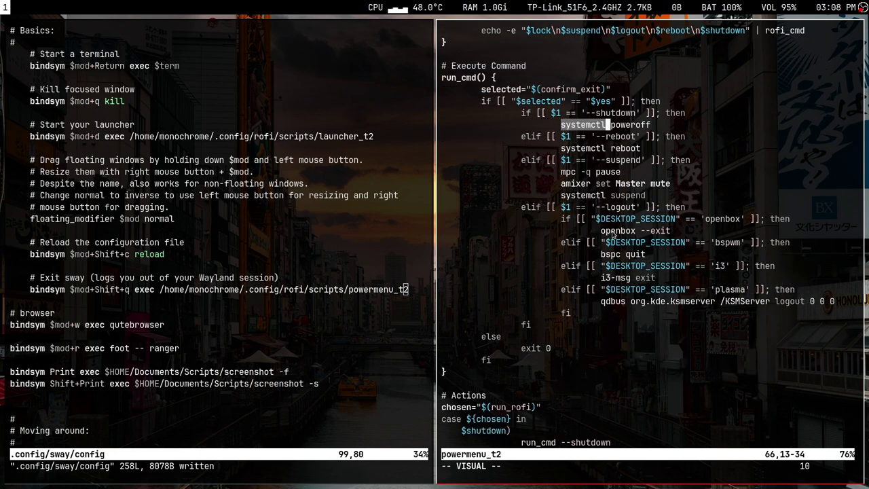
pyautogui.moveTo(523, 207); pyautogui.dragTo(688, 207)
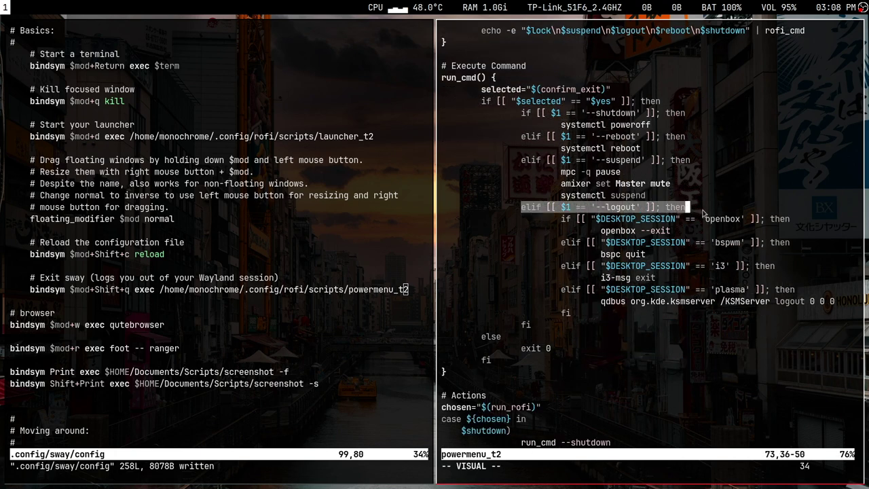
# Delete the bspwm, i3 and plasma branches from the logout block.
pyautogui.moveTo(562, 219); pyautogui.dragTo(584, 316)
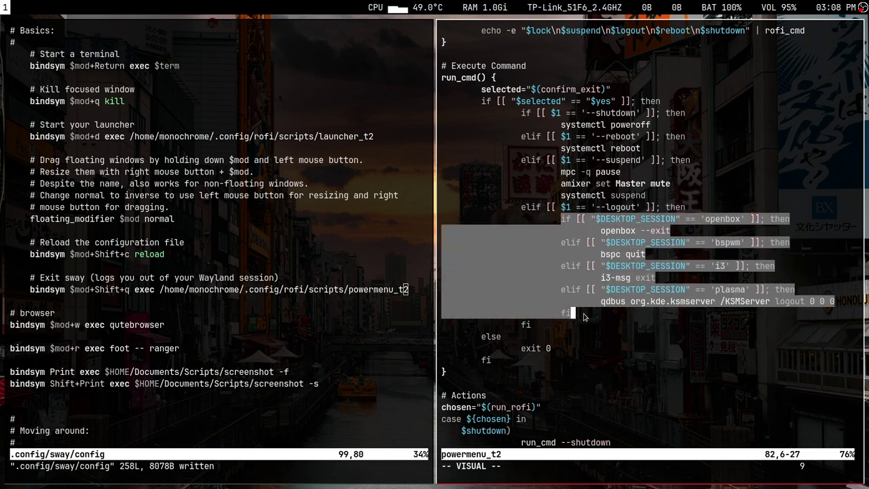
pyautogui.press('Escape')
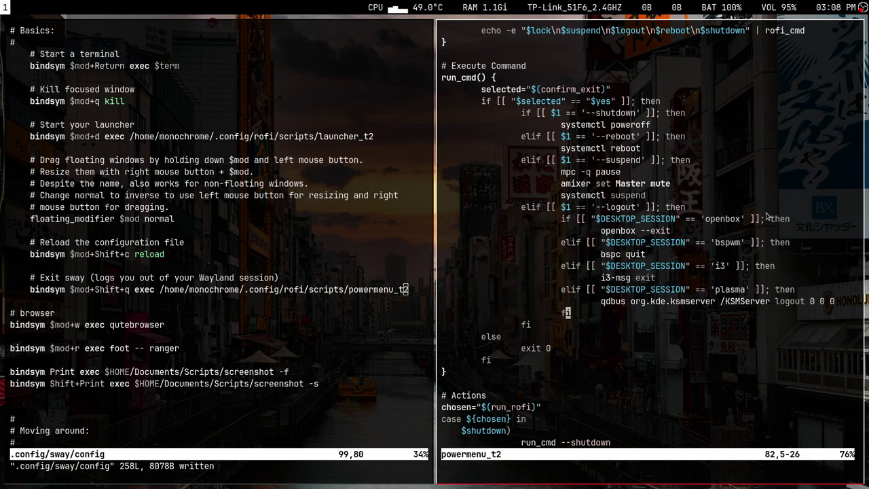
pyautogui.doubleClick(724, 218)
pyautogui.moveTo(718, 277); pyautogui.dragTo(732, 270)
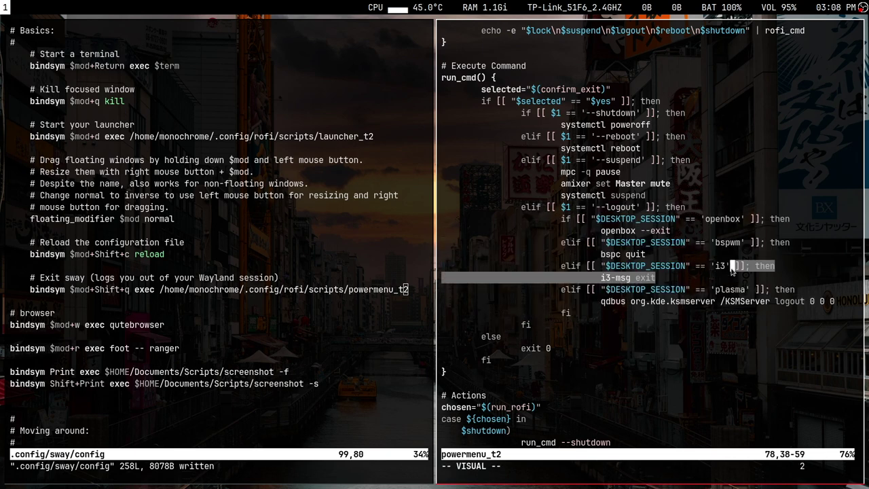
pyautogui.moveTo(712, 242); pyautogui.dragTo(742, 243)
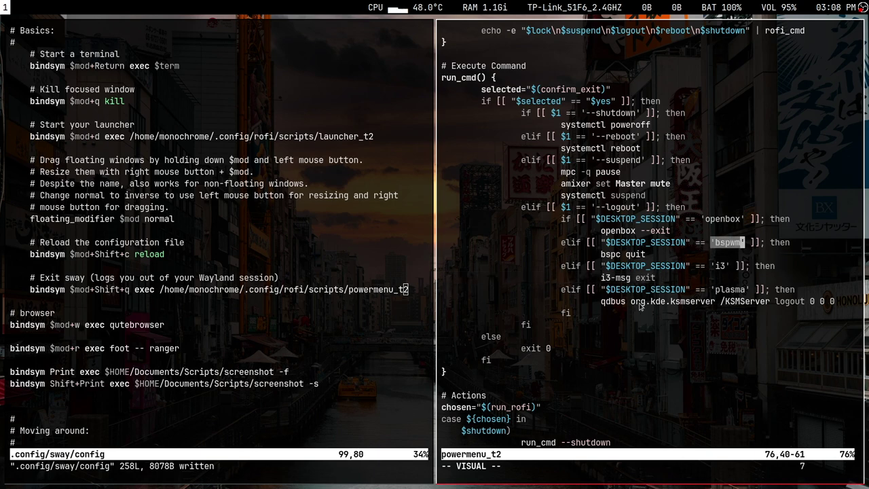
pyautogui.press('j')
pyautogui.press('j')
pyautogui.press('Escape')
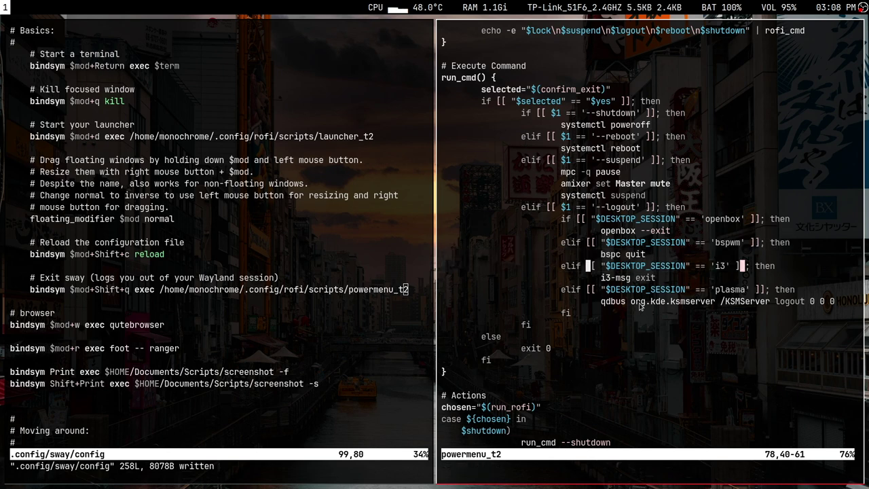
pyautogui.press('k')
pyautogui.press('k')
pyautogui.hotkey('shift', 'v')
pyautogui.press('j')
pyautogui.press('j')
pyautogui.press('j')
pyautogui.press('j')
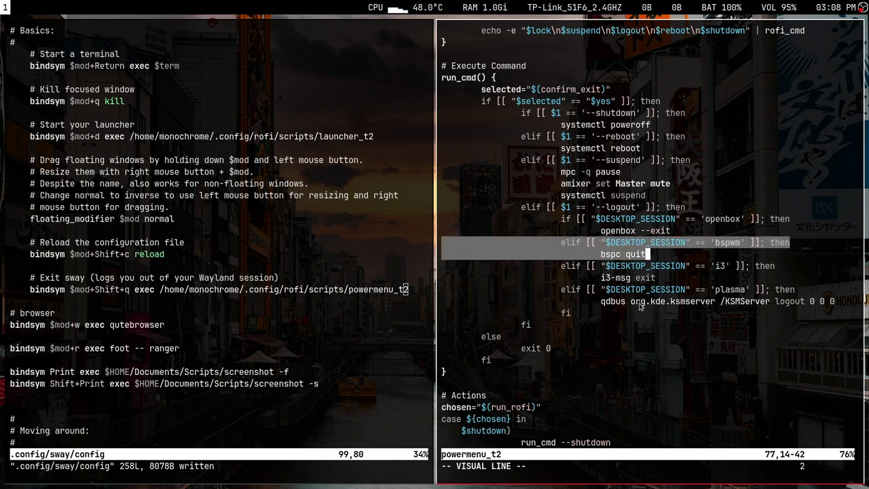
pyautogui.press('j')
pyautogui.press('d')
# Remove the openbox condition, its openbox --exit command and the leftover fi.
pyautogui.press('k')
pyautogui.press('l')
pyautogui.press('k')
pyautogui.press('d')
pyautogui.press('d')
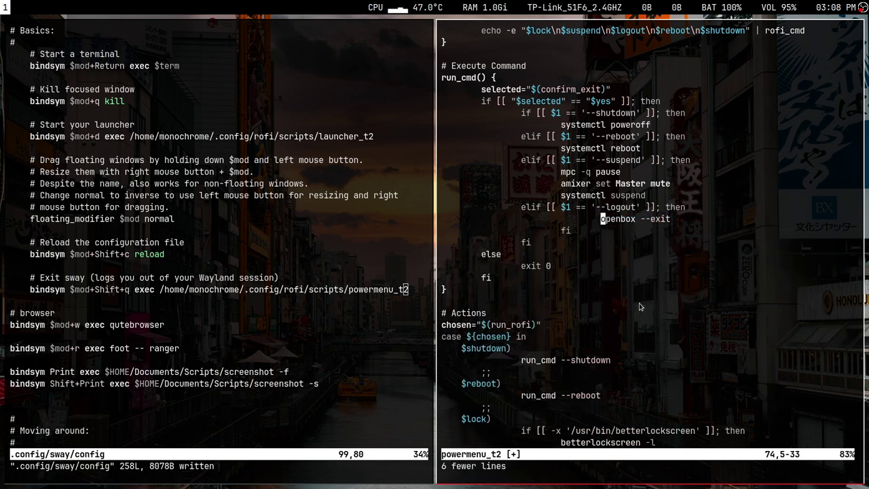
pyautogui.hotkey('shift', 'c')
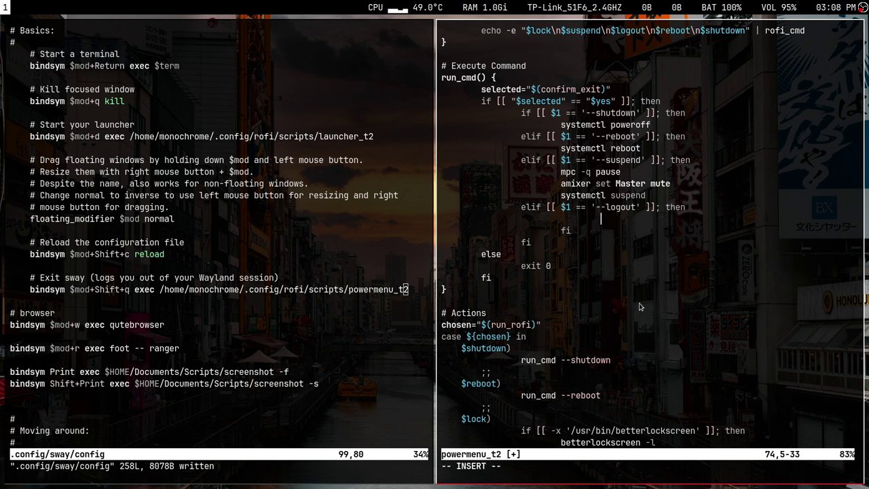
pyautogui.press('BackSpace')
pyautogui.press('Escape')
pyautogui.press('j')
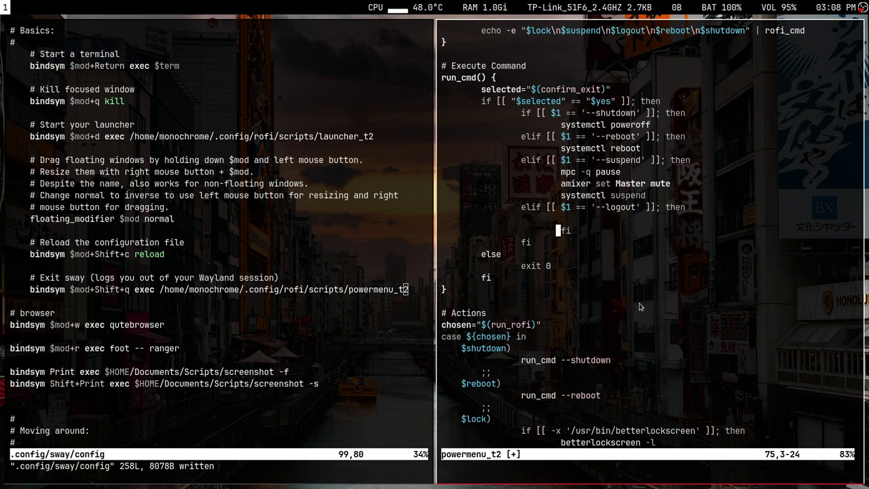
pyautogui.press('l')
pyautogui.press('d')
pyautogui.press('d')
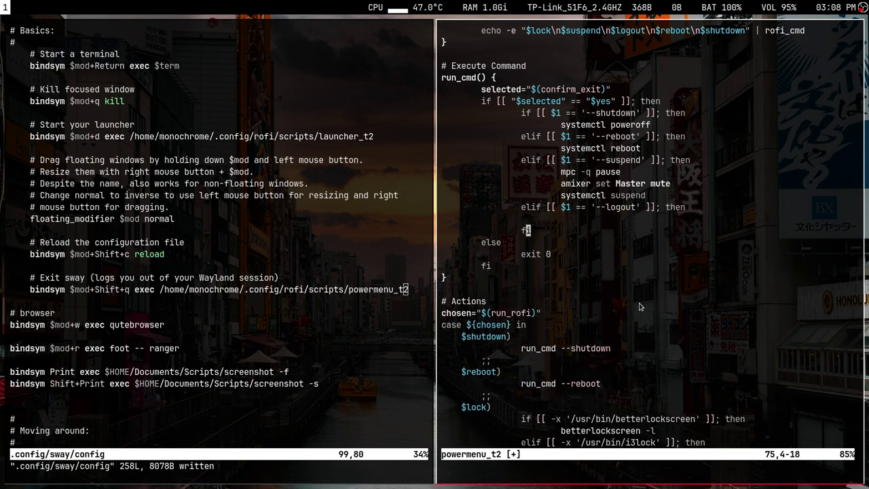
# Write an indented 'swaymsg exit' on the empty logout line.
pyautogui.click(528, 114)
pyautogui.click(529, 231)
pyautogui.click(556, 217)
pyautogui.press('a')
pyautogui.press('Tab')
pyautogui.write('sway')
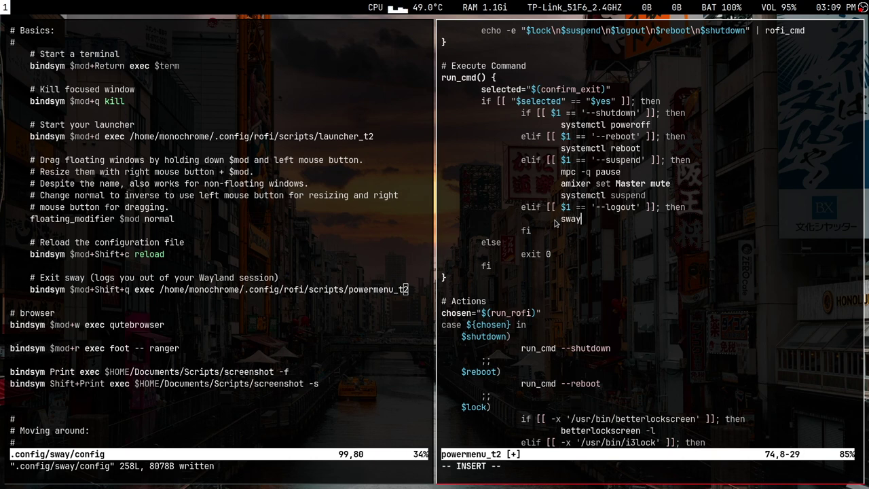
pyautogui.write('msg --')
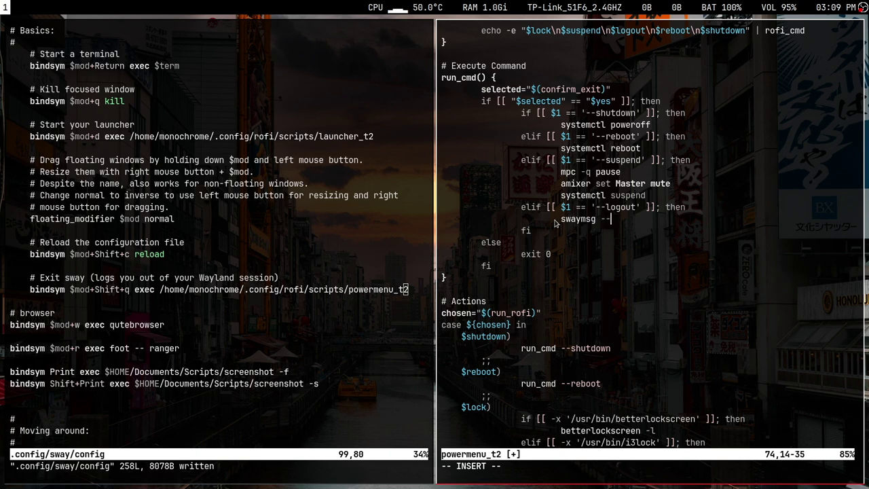
pyautogui.press('BackSpace')
pyautogui.write('exit')
pyautogui.press('Escape')
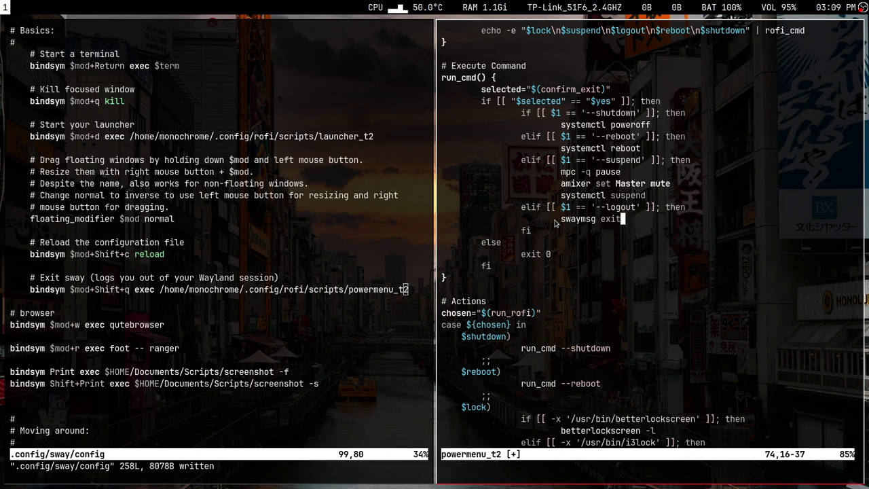
pyautogui.press('super+h')
pyautogui.press('super+l')
pyautogui.moveTo(555, 220); pyautogui.dragTo(660, 225)
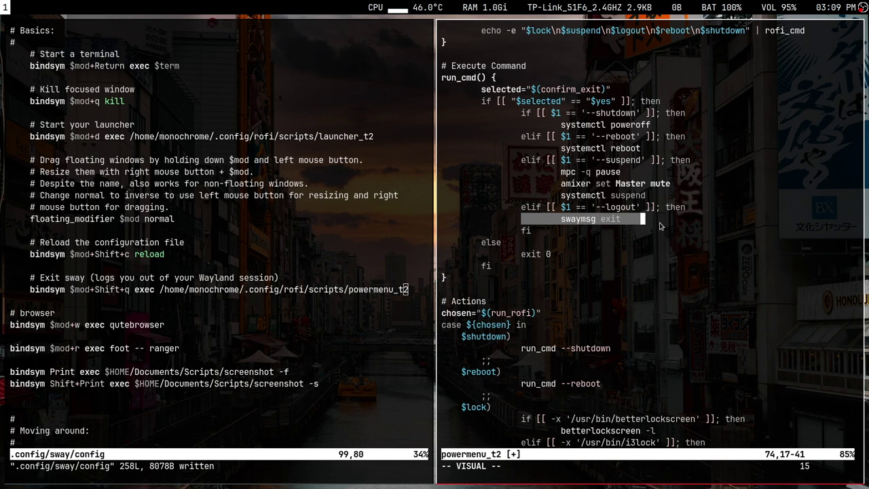
pyautogui.scroll(-5, 661, 225)
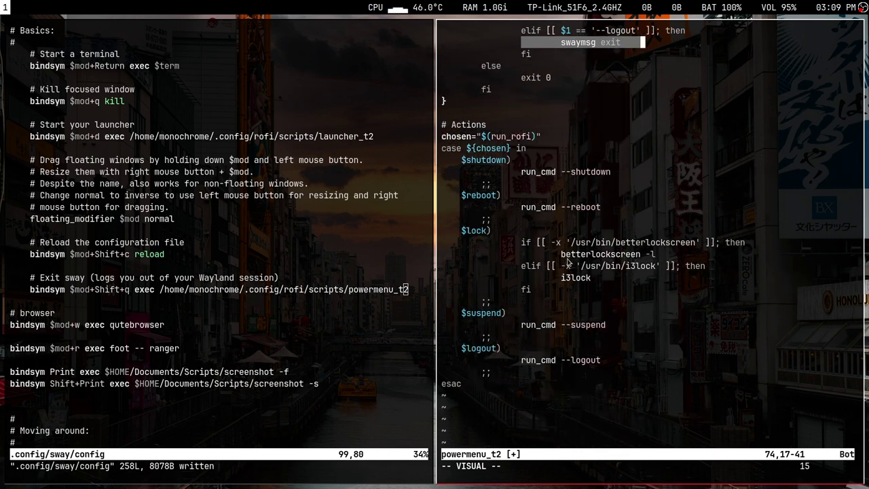
pyautogui.moveTo(592, 278); pyautogui.dragTo(560, 278)
pyautogui.moveTo(503, 313); pyautogui.dragTo(510, 313)
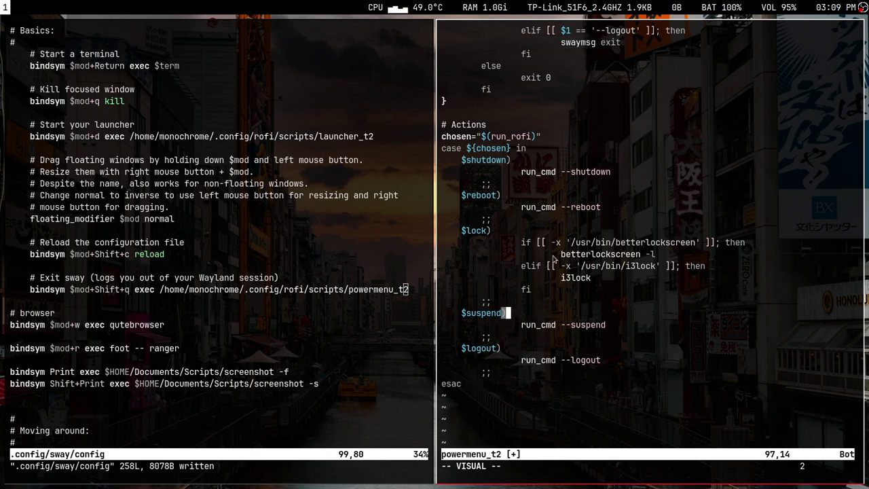
pyautogui.moveTo(561, 254); pyautogui.dragTo(658, 254)
pyautogui.moveTo(561, 278); pyautogui.dragTo(597, 278)
pyautogui.press('Escape')
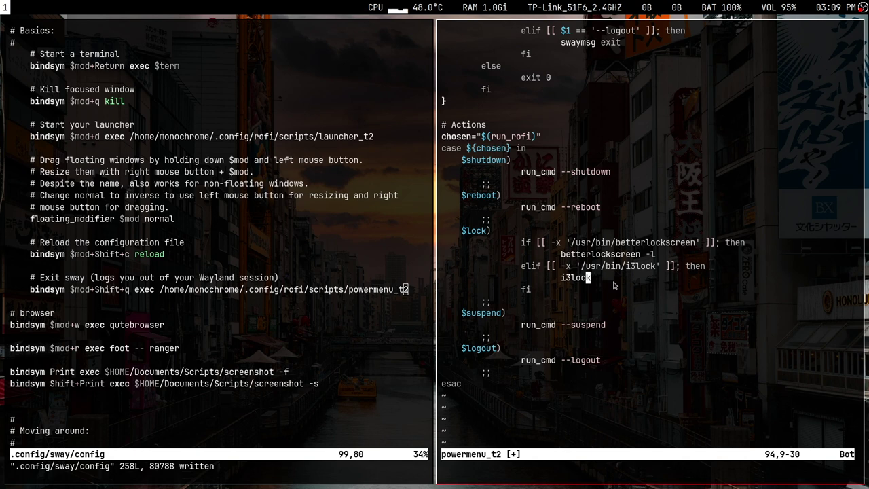
pyautogui.press('super+Return')
pyautogui.write('swaylock')
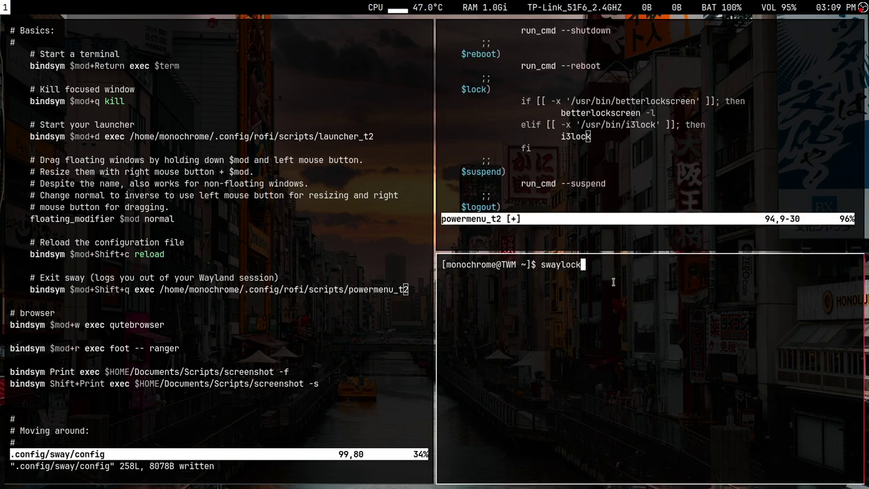
pyautogui.write(' --help')
pyautogui.press('Return')
pyautogui.write('clear')
pyautogui.press('Return')
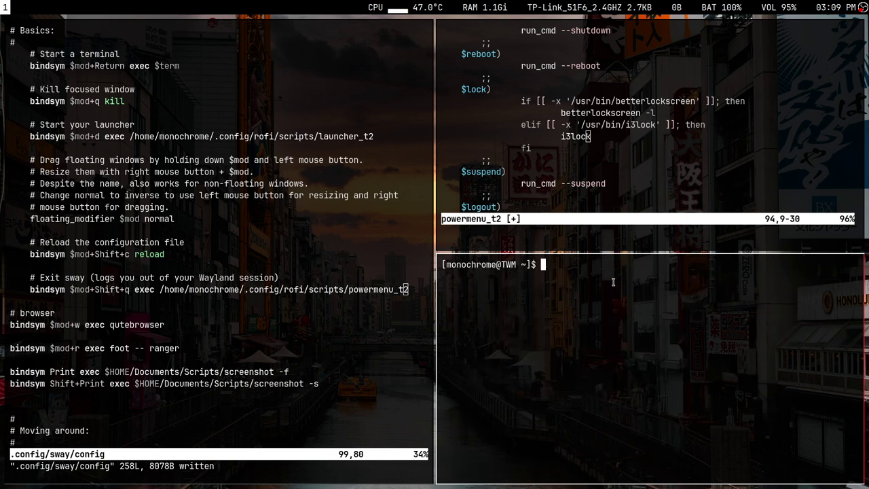
pyautogui.press('super+q')
# Remove the betterlockscreen/i3lock if/elif/fi block from the $lock) case.
pyautogui.press('a')
pyautogui.press('BackSpace')
pyautogui.press('BackSpace')
pyautogui.press('BackSpace')
pyautogui.press('BackSpace')
pyautogui.press('BackSpace')
pyautogui.press('BackSpace')
pyautogui.press('Escape')
pyautogui.press('k')
pyautogui.press('k')
pyautogui.hotkey('shift', 'd')
pyautogui.press('k')
pyautogui.hotkey('shift', 'v')
pyautogui.press('j')
pyautogui.press('j')
pyautogui.press('j')
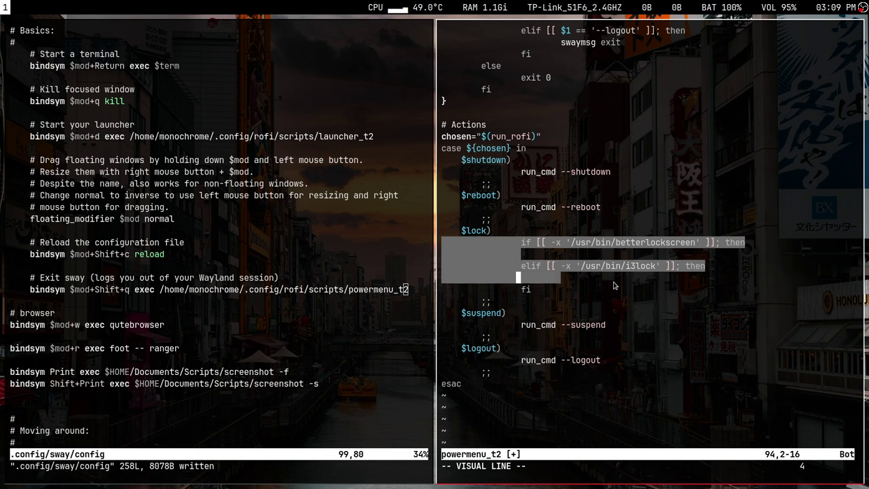
pyautogui.press('j')
pyautogui.press('d')
# Add an indented swaylock line under the $lock) case.
pyautogui.hotkey('shift', 'a')
pyautogui.press('Left')
pyautogui.press('Left')
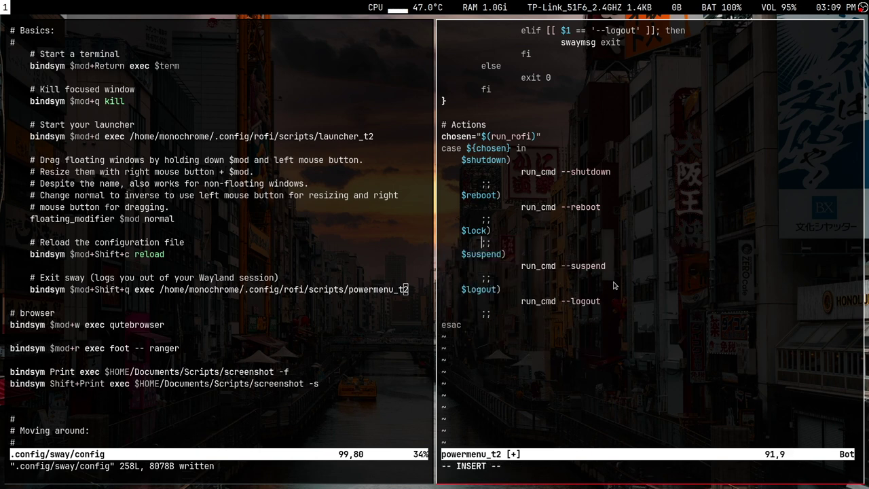
pyautogui.press('Return')
pyautogui.press('Left')
pyautogui.press('Up')
pyautogui.press('Tab')
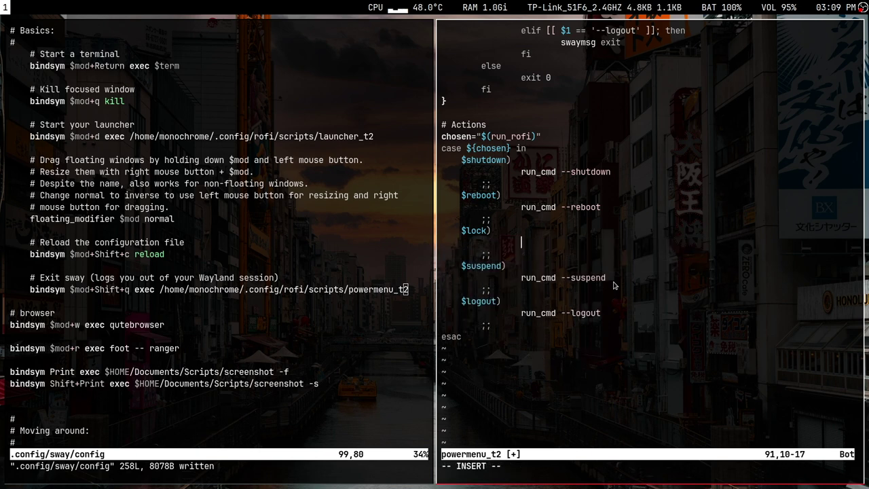
pyautogui.write('run_cmd')
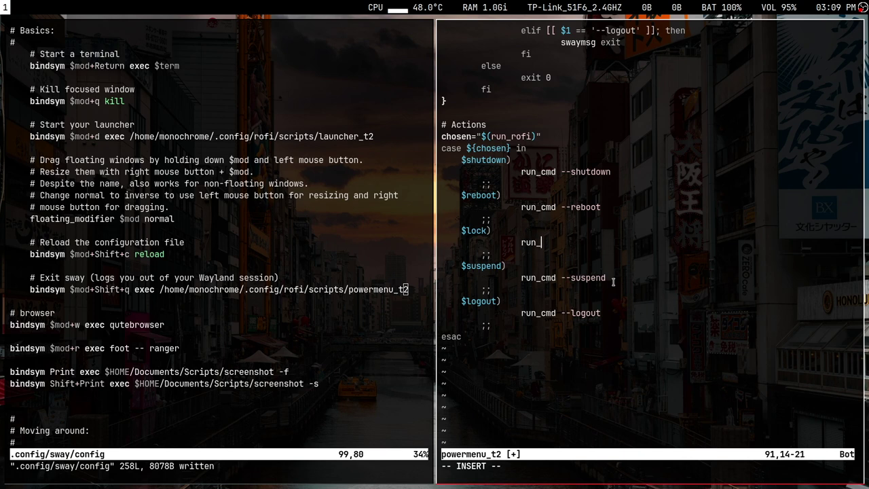
pyautogui.press('BackSpace')
pyautogui.press('BackSpace')
pyautogui.press('BackSpace')
pyautogui.press('BackSpace')
pyautogui.press('BackSpace')
pyautogui.press('BackSpace')
pyautogui.press('BackSpace')
pyautogui.press('BackSpace')
pyautogui.write('sway')
pyautogui.press('BackSpace')
pyautogui.press('BackSpace')
pyautogui.write('aylcoks')
pyautogui.press('BackSpace')
pyautogui.press('BackSpace')
pyautogui.press('BackSpace')
pyautogui.press('BackSpace')
pyautogui.write('ock')
# Save the powermenu_t2 script with :w and open a new terminal below it.
pyautogui.press('Escape')
pyautogui.write(':w')
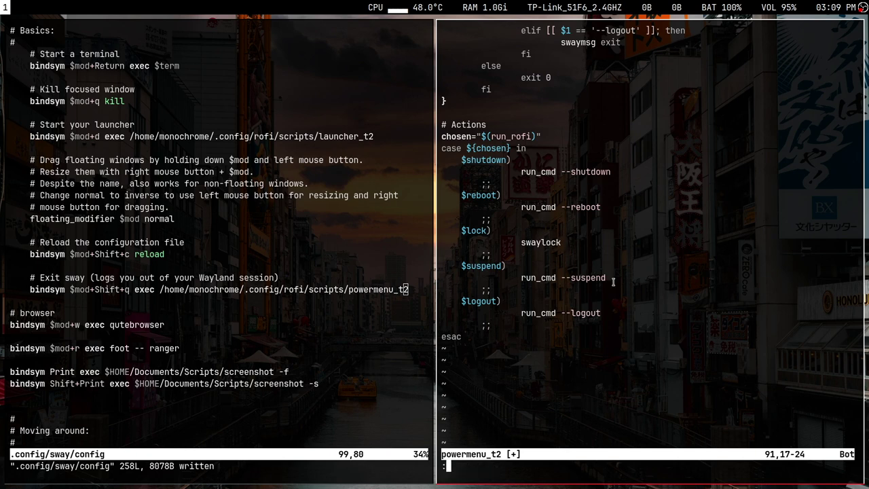
pyautogui.press('Return')
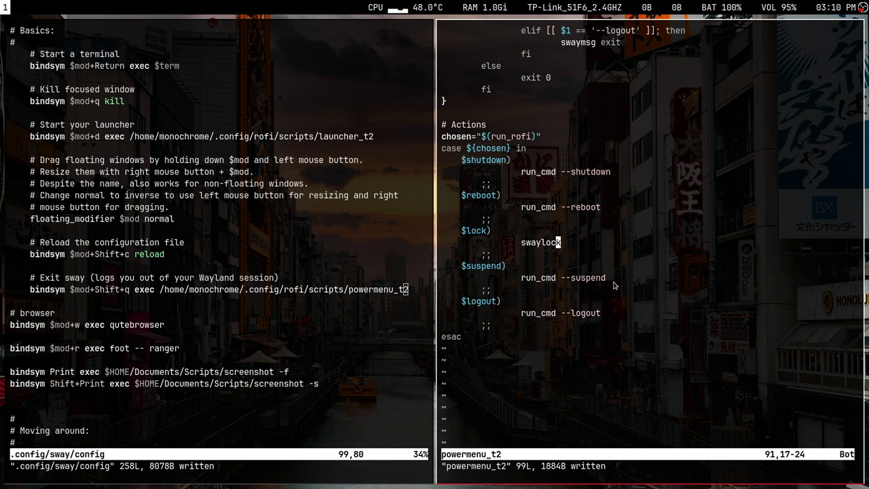
pyautogui.press('super+Return')
# Run .config/rofi/scripts/powermenu_t2 from the new terminal, using Tab completion for the path.
pyautogui.press('Up')
pyautogui.press('Up')
pyautogui.press('Up')
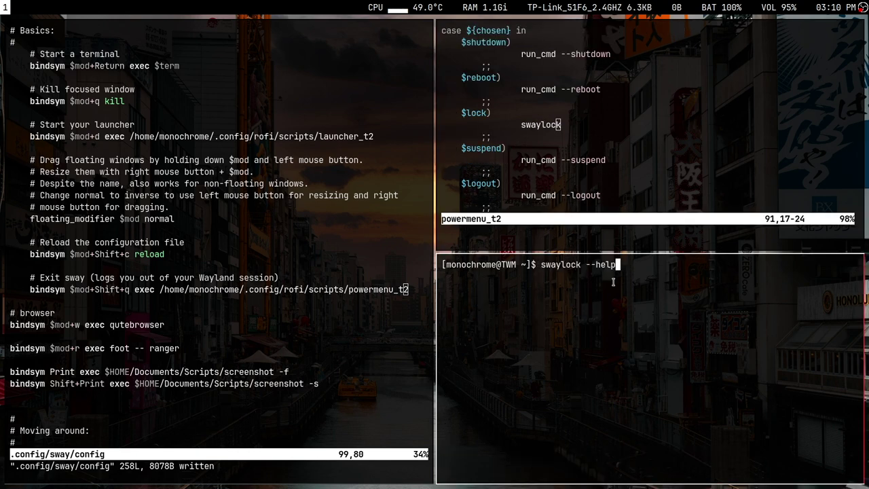
pyautogui.press('Up')
pyautogui.press('Up')
pyautogui.press('Up')
pyautogui.press('Up')
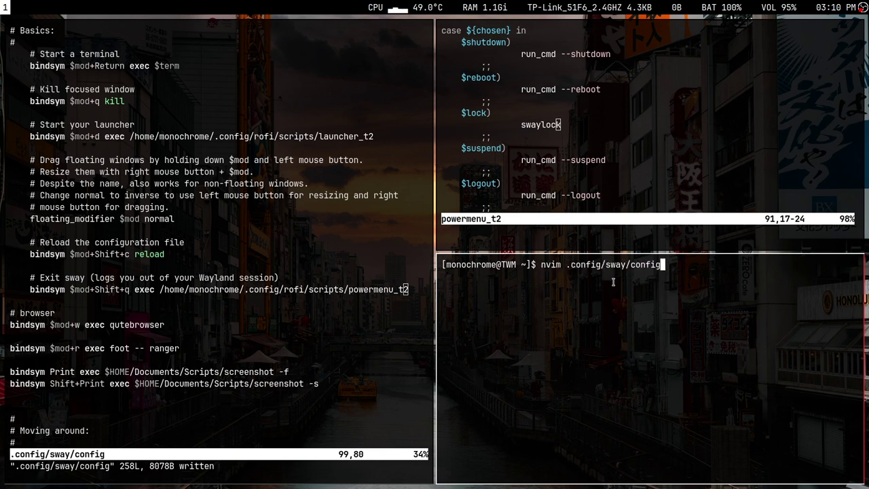
pyautogui.press('Up')
pyautogui.press('Down')
pyautogui.press('Down')
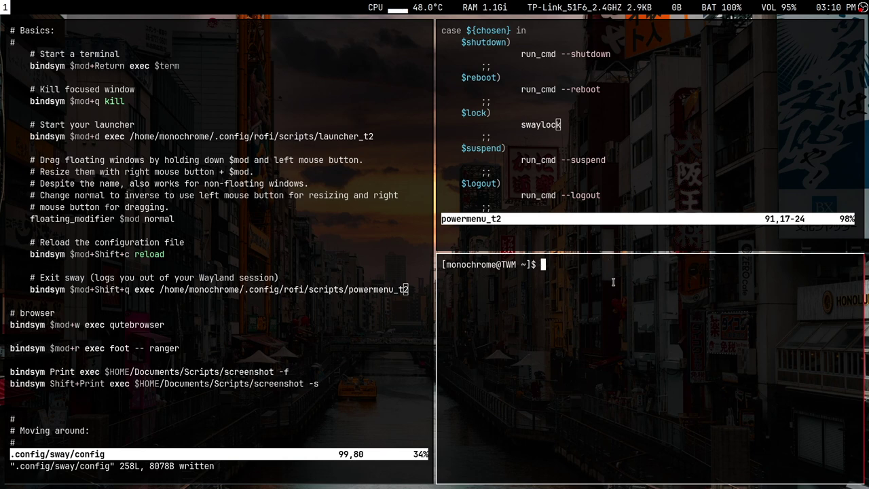
pyautogui.write('.config/rof')
pyautogui.press('Tab')
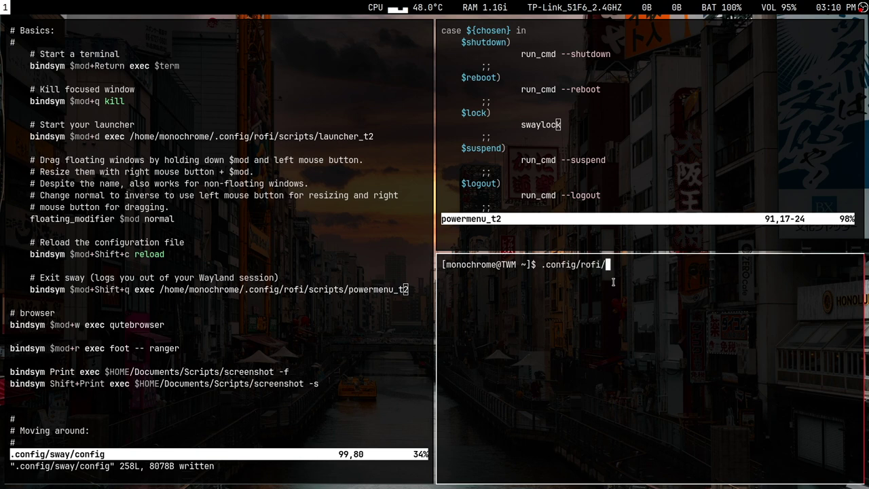
pyautogui.write('s')
pyautogui.press('Tab')
pyautogui.write('pow')
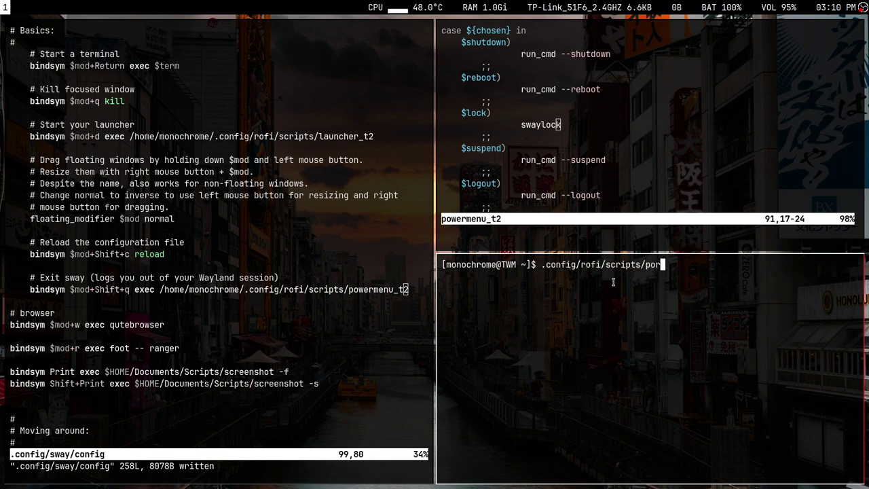
pyautogui.press('Tab')
pyautogui.write('2')
pyautogui.press('Return')
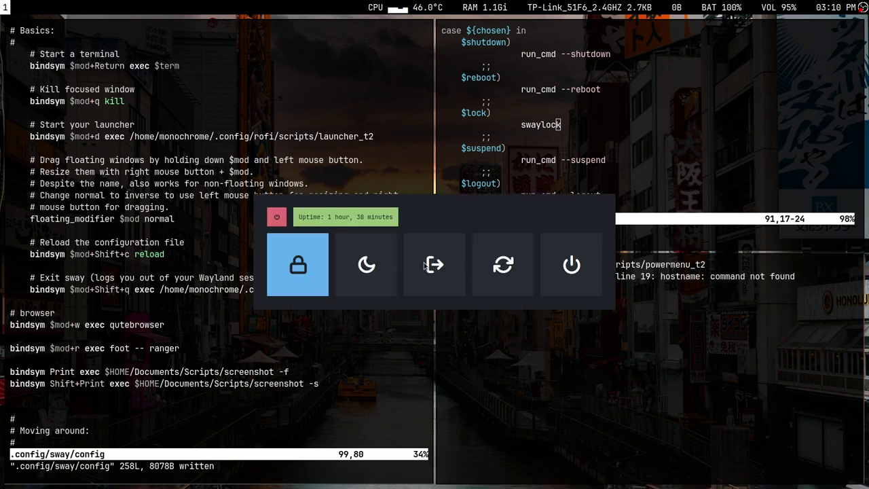
# Browse the rofi power menu's lock-to-shutdown options, dismiss it without acting, and close the test terminal.
pyautogui.press('Right')
pyautogui.press('Right')
pyautogui.press('Left')
pyautogui.press('Right')
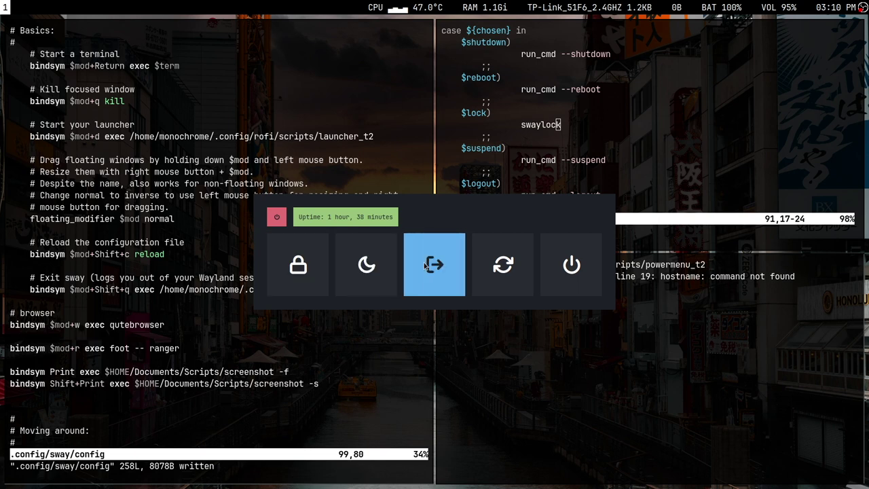
pyautogui.press('Right')
pyautogui.press('Right')
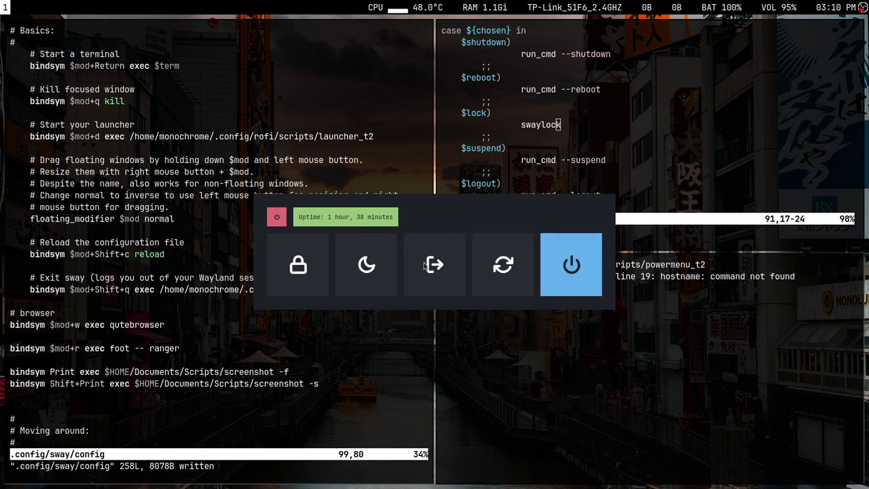
pyautogui.press('Left')
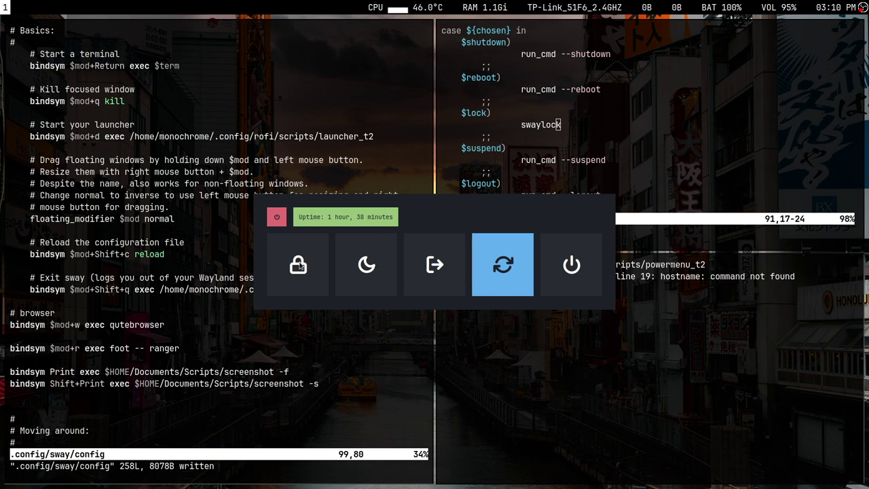
pyautogui.press('Left')
pyautogui.press('Left')
pyautogui.press('Left')
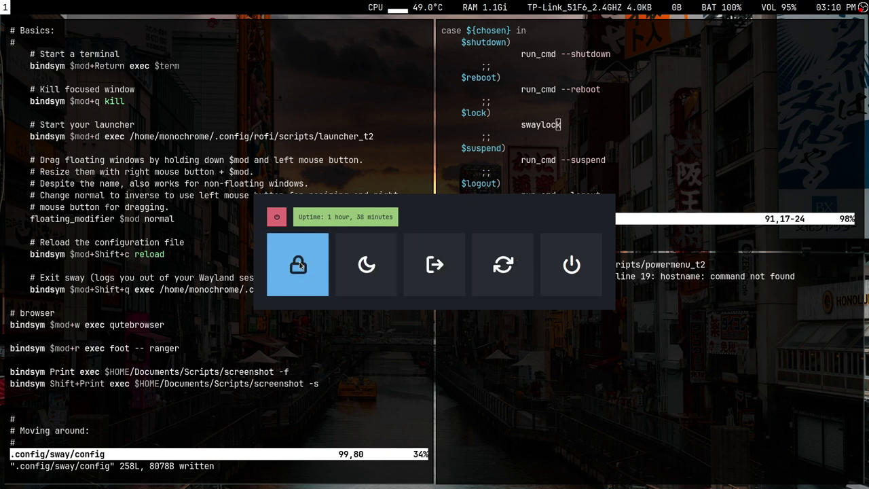
pyautogui.press('Return')
pyautogui.hotkey('ctrl', 'd')
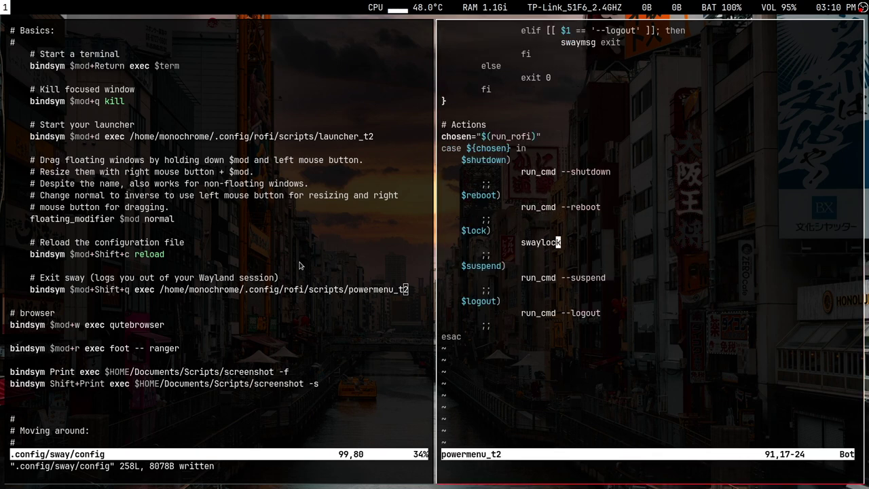
# Save and quit the powermenu_t2 script with :wq, then clear and close the terminal.
pyautogui.scroll(12, 683, 318)
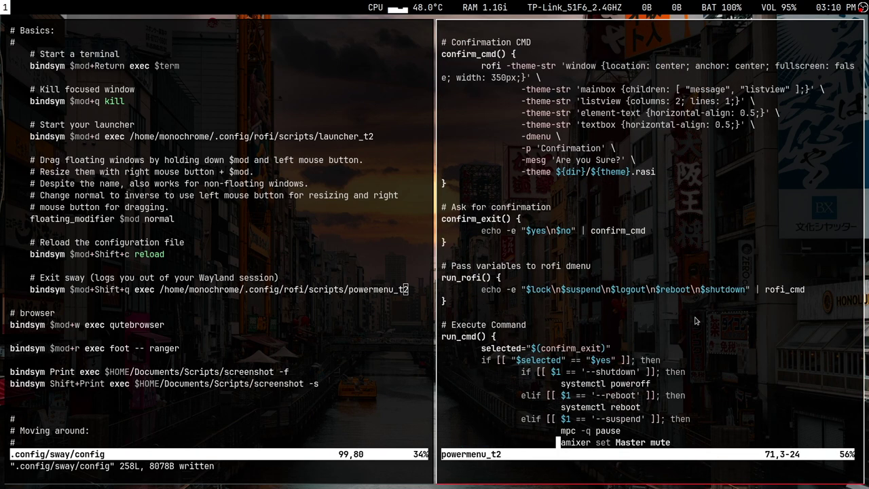
pyautogui.write(':wq')
pyautogui.press('Return')
pyautogui.write('clear')
pyautogui.press('Return')
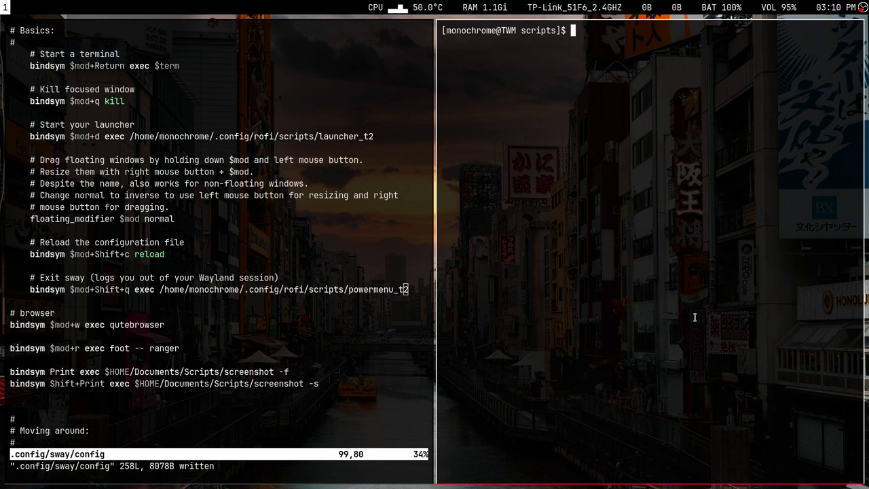
pyautogui.press('super+q')
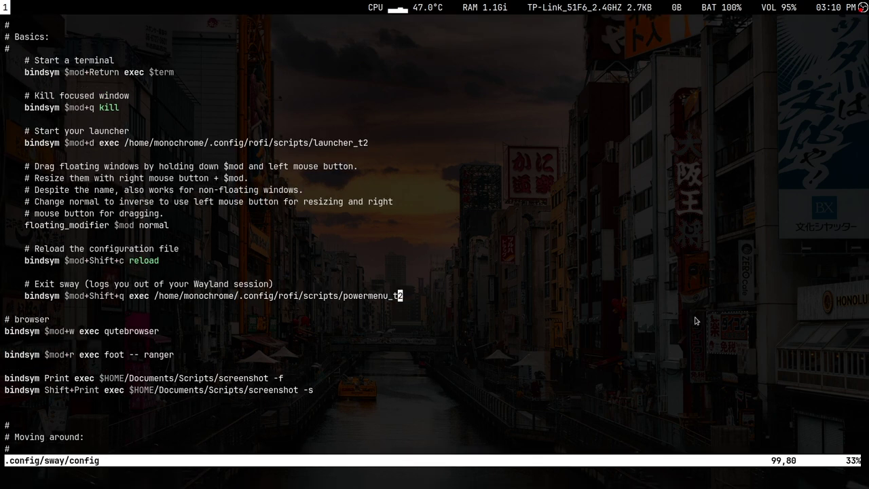
pyautogui.scroll(-1, 588, 197)
pyautogui.scroll(-13, 589, 195)
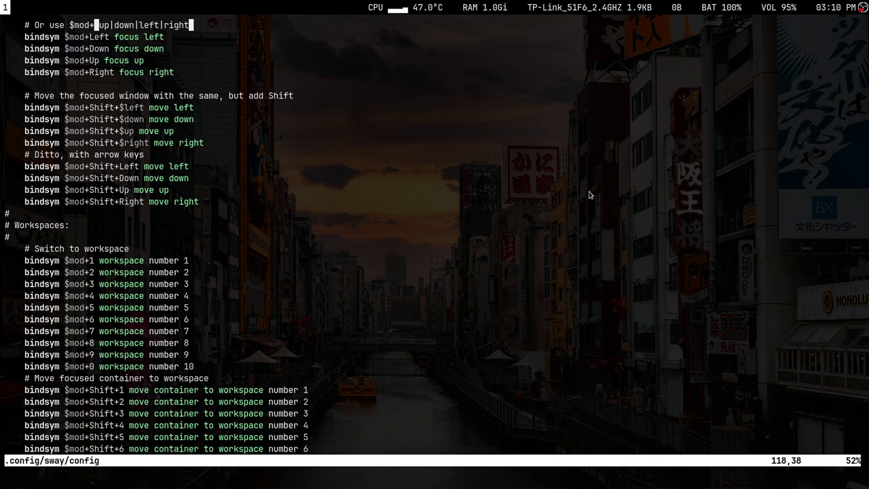
# Run swaylock in a new terminal, unlock with the account password, then switch to workspace 2.
pyautogui.press('super+Return')
pyautogui.write('swaylock')
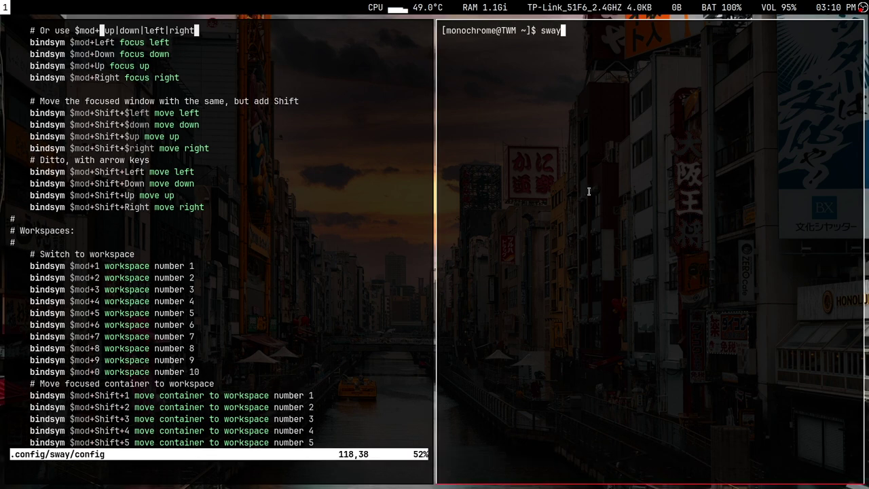
pyautogui.press('Return')
pyautogui.write('password')
pyautogui.press('Return')
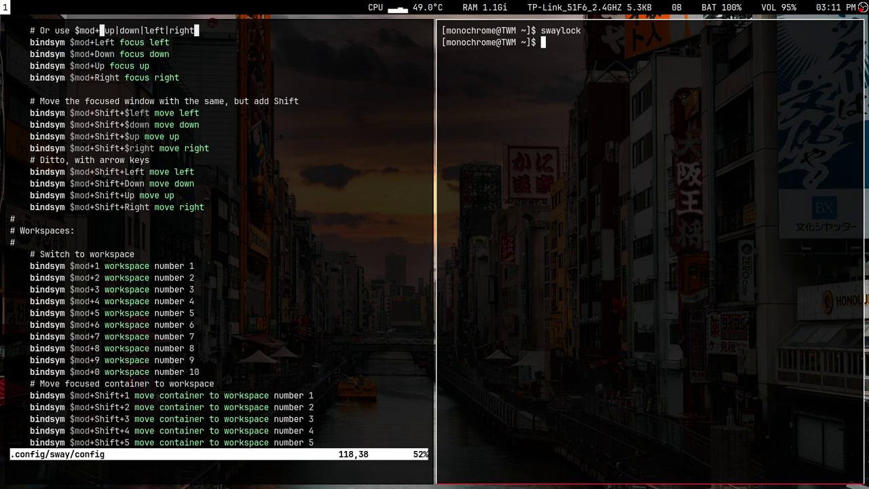
pyautogui.press('super+2')
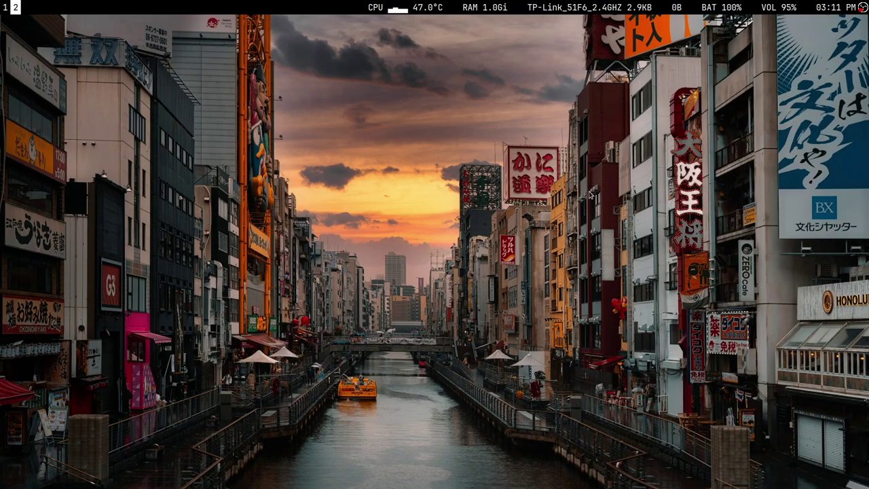
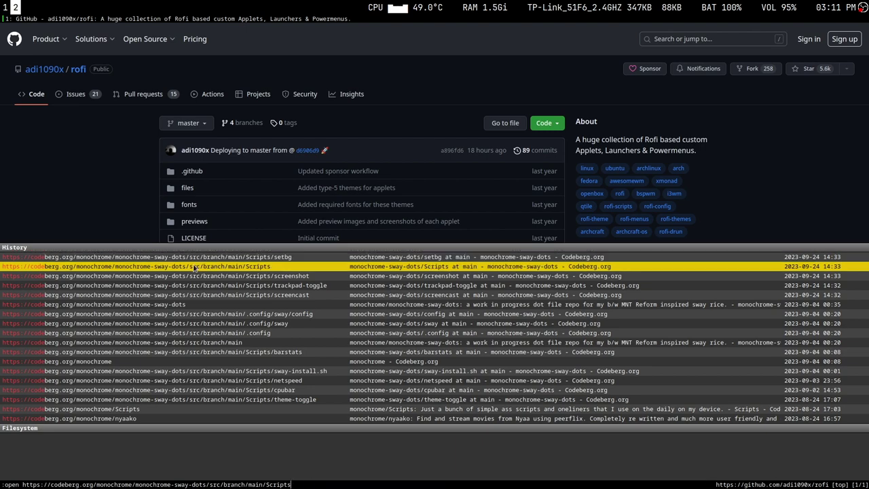
# Load the Scripts page, go up to monochrome-sway-dots, and briefly browse its .config folder.
pyautogui.press('Return')
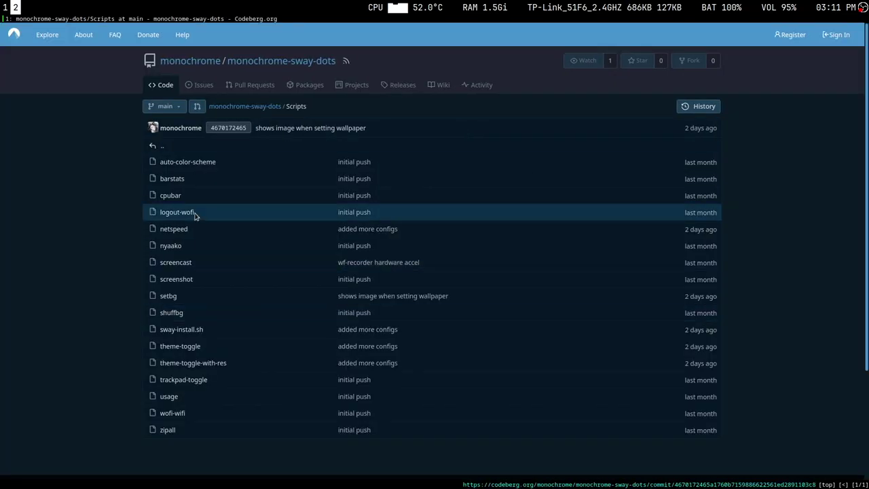
pyautogui.click(272, 106)
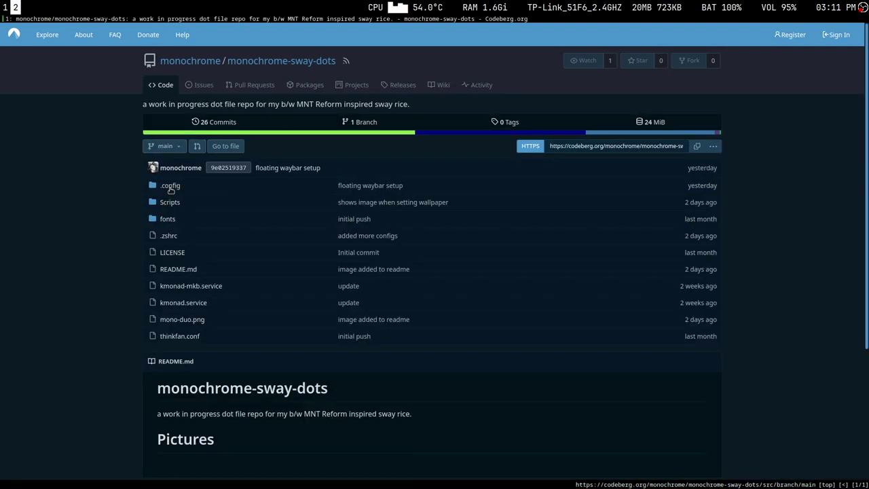
pyautogui.click(170, 194)
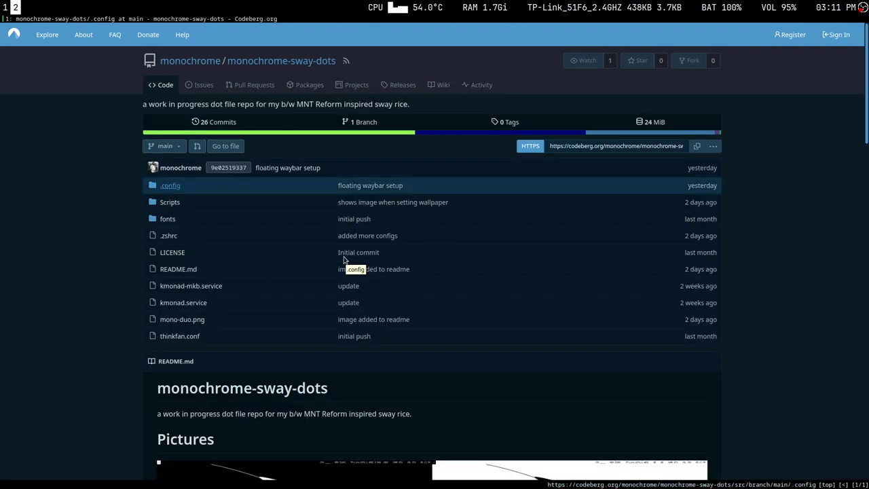
pyautogui.scroll(-3, 326, 261)
pyautogui.scroll(-5, 480, 260)
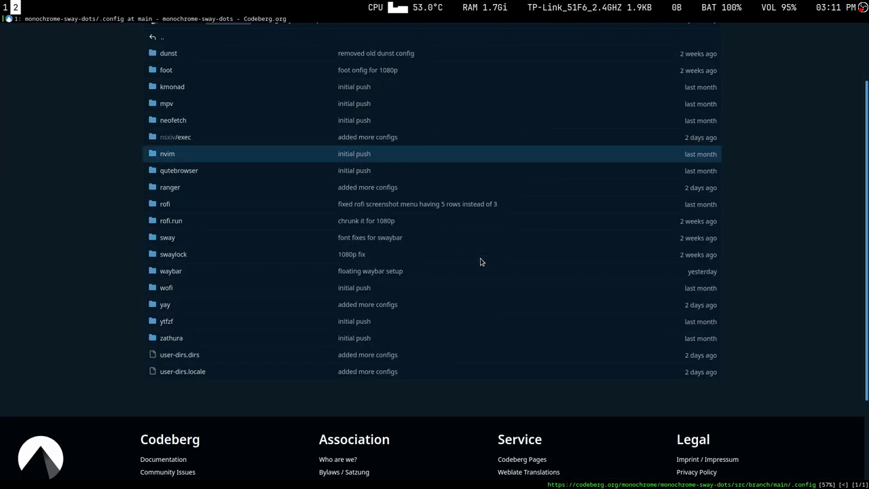
pyautogui.hotkey('shift', 'h')
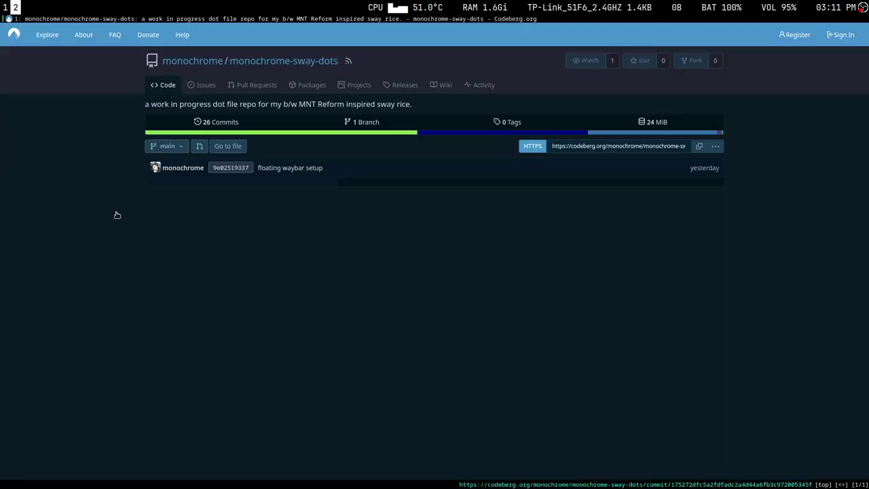
# Scroll through the repository's README screenshots and return to the top of the page.
pyautogui.scroll(-10, 429, 246)
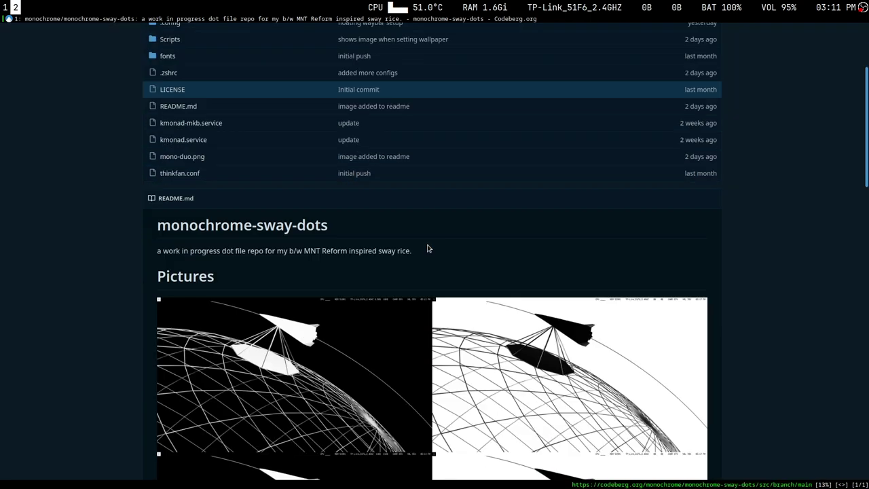
pyautogui.scroll(2, 427, 248)
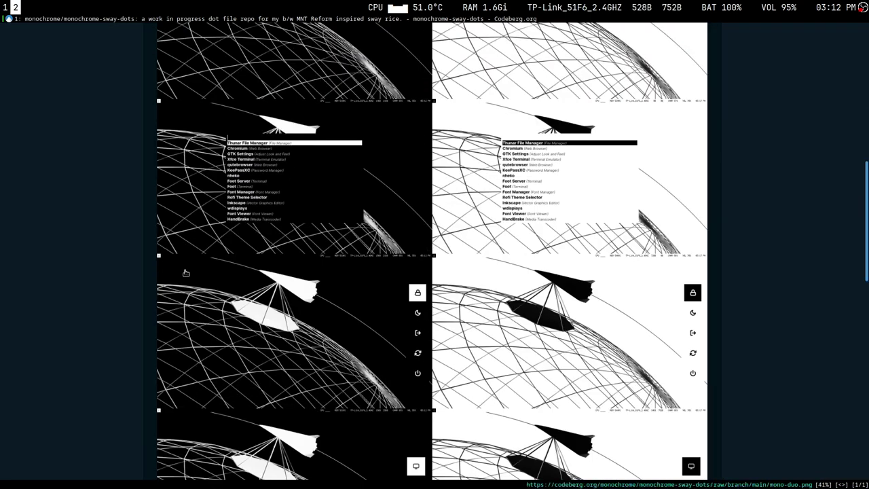
pyautogui.scroll(-4, 436, 284)
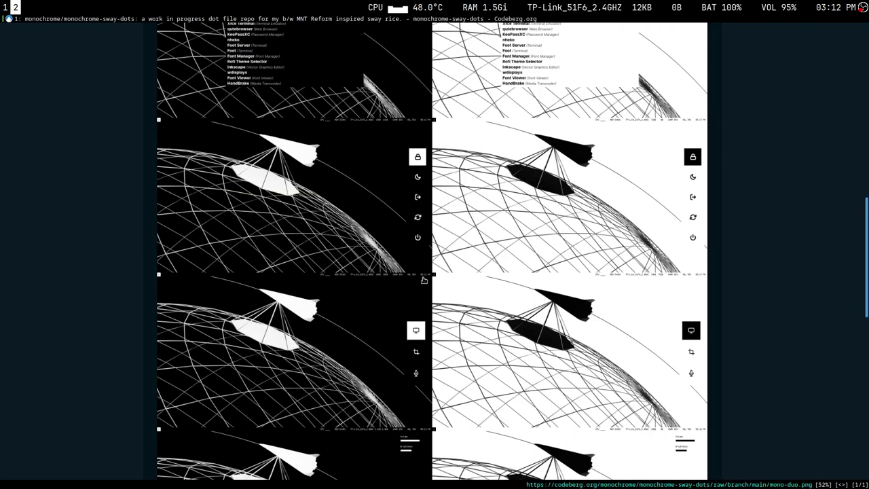
pyautogui.scroll(-4, 484, 315)
pyautogui.scroll(-12, 483, 314)
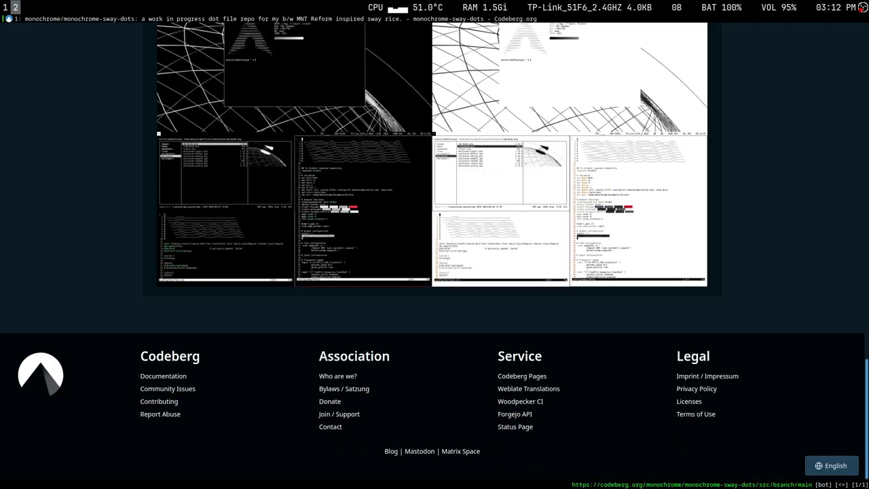
pyautogui.scroll(3, 852, 164)
pyautogui.press('g')
pyautogui.press('g')
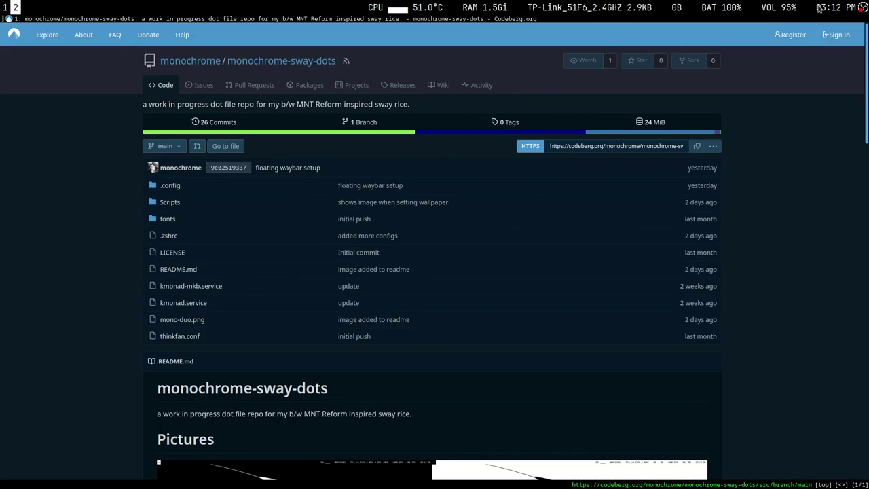
# Open the .config/swaylock/config file and highlight lines 4 through 19.
pyautogui.click(169, 189)
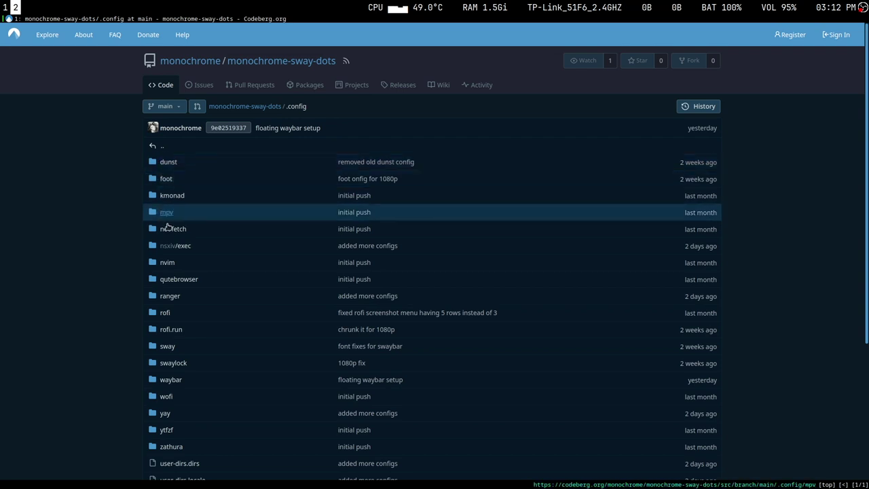
pyautogui.click(180, 363)
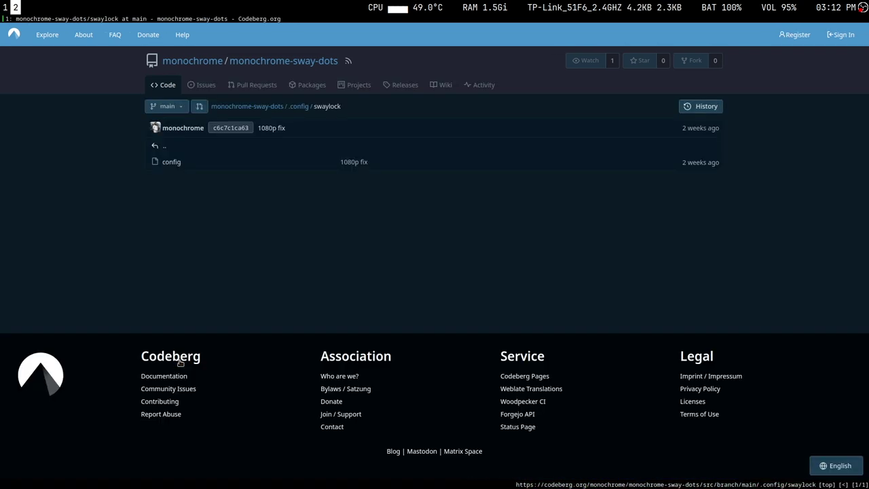
pyautogui.click(174, 164)
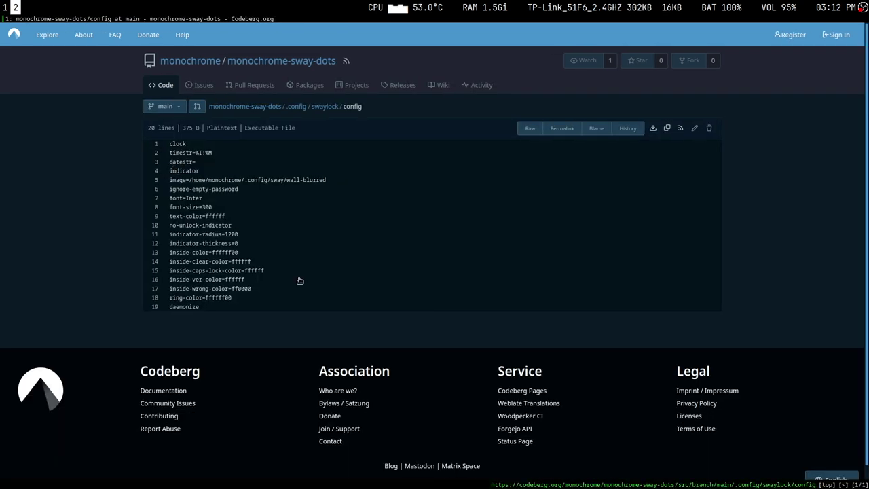
pyautogui.moveTo(204, 309); pyautogui.dragTo(150, 169)
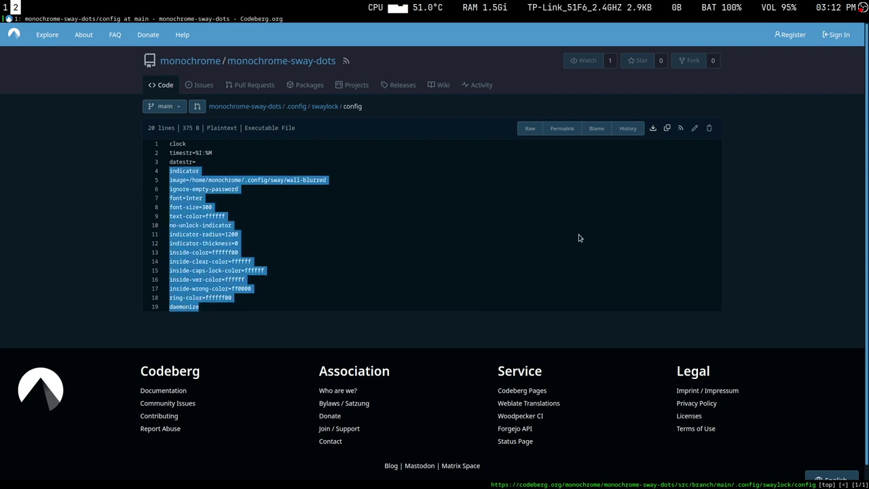
# Download the swaylock config, changing the save path to ~/.config/swaylock/.
pyautogui.click(652, 129)
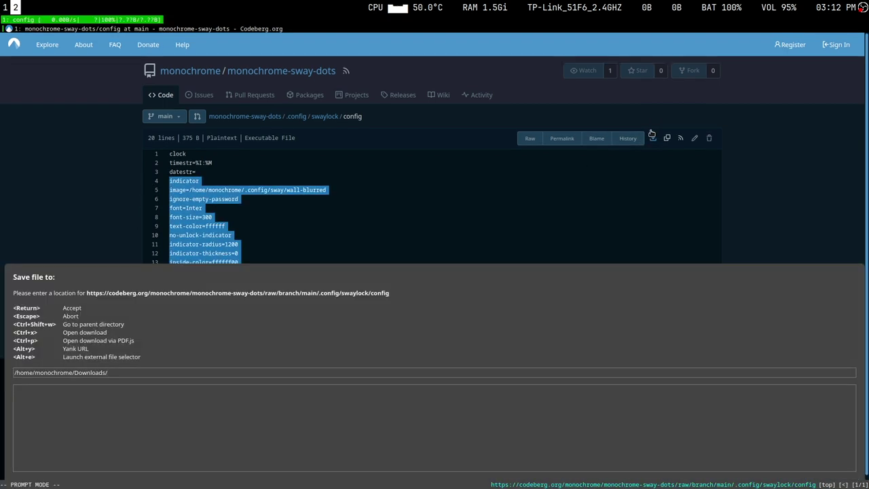
pyautogui.press('BackSpace')
pyautogui.press('BackSpace')
pyautogui.press('BackSpace')
pyautogui.press('BackSpace')
pyautogui.press('BackSpace')
pyautogui.press('BackSpace')
pyautogui.press('BackSpace')
pyautogui.press('BackSpace')
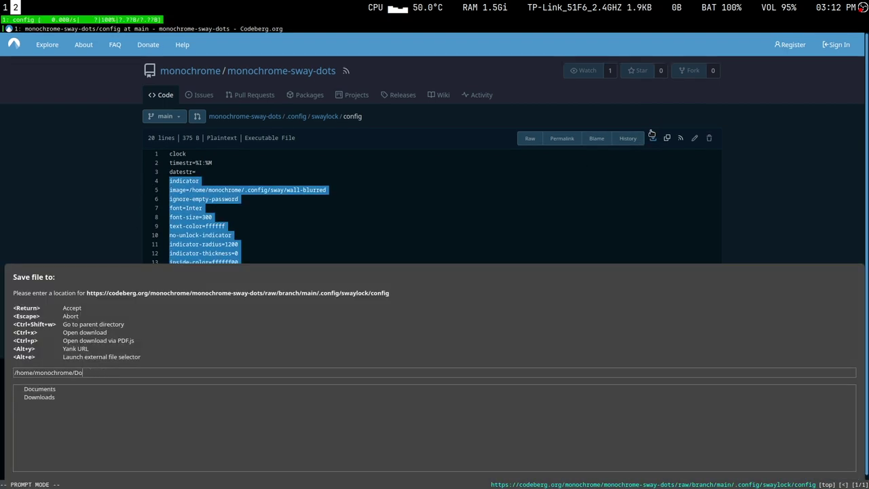
pyautogui.press('BackSpace')
pyautogui.press('BackSpace')
pyautogui.write('.config/swayl')
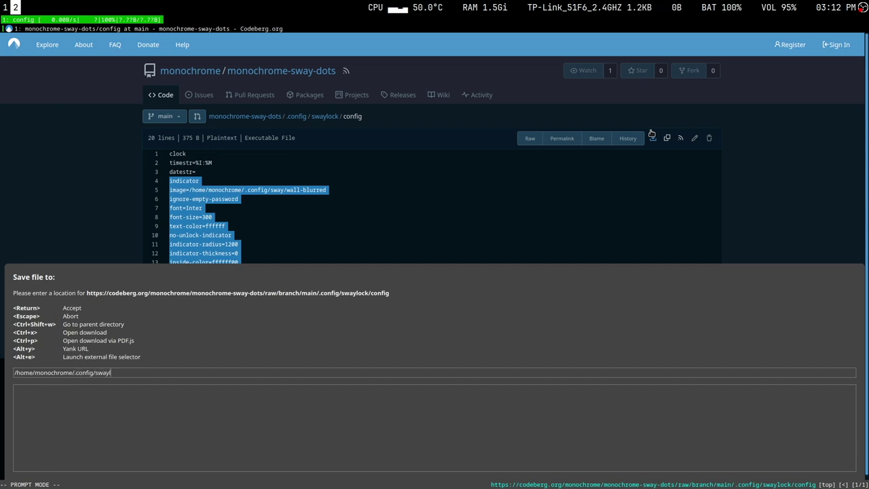
pyautogui.write('ock/')
pyautogui.press('Return')
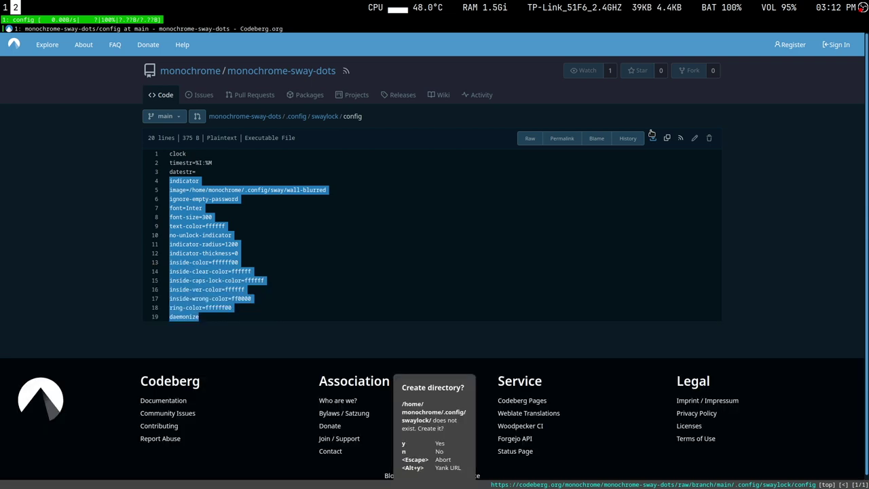
# Confirm creating the swaylock folder, then cd into ~/.config/swaylock in a new terminal and list it.
pyautogui.press('y')
pyautogui.press('super+Return')
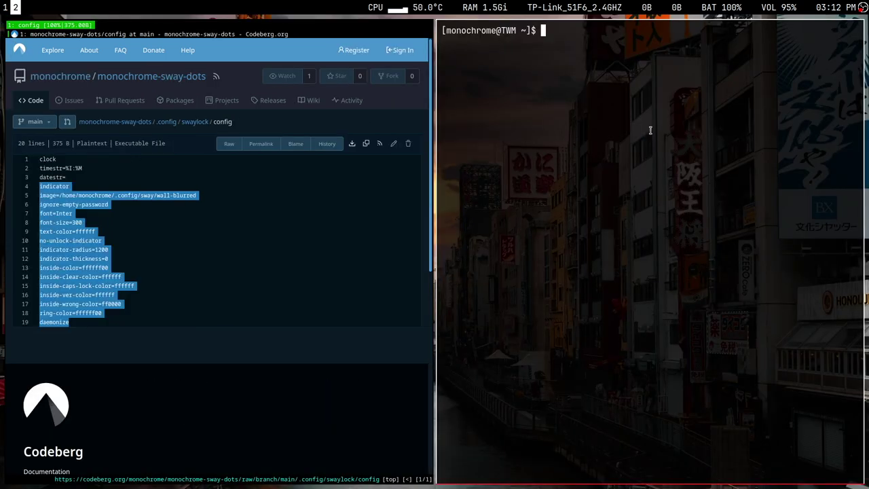
pyautogui.write('cd .config/swaylock/')
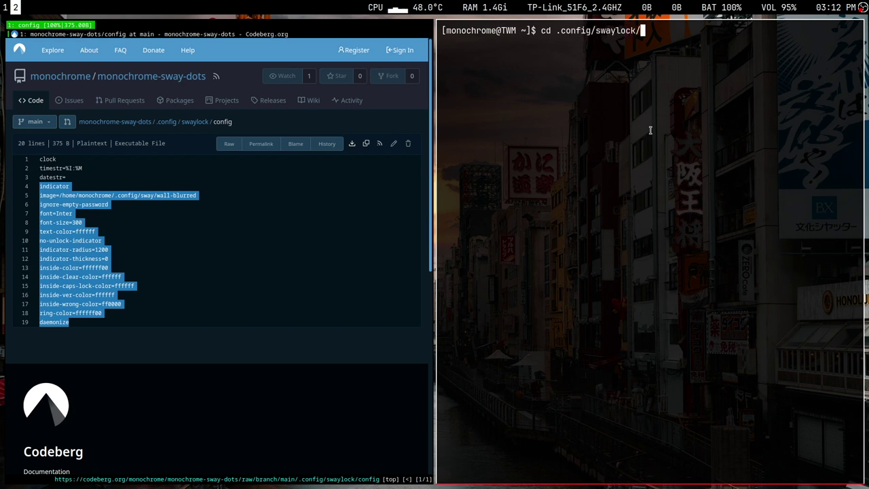
pyautogui.press('Return')
pyautogui.write('ls')
pyautogui.press('Return')
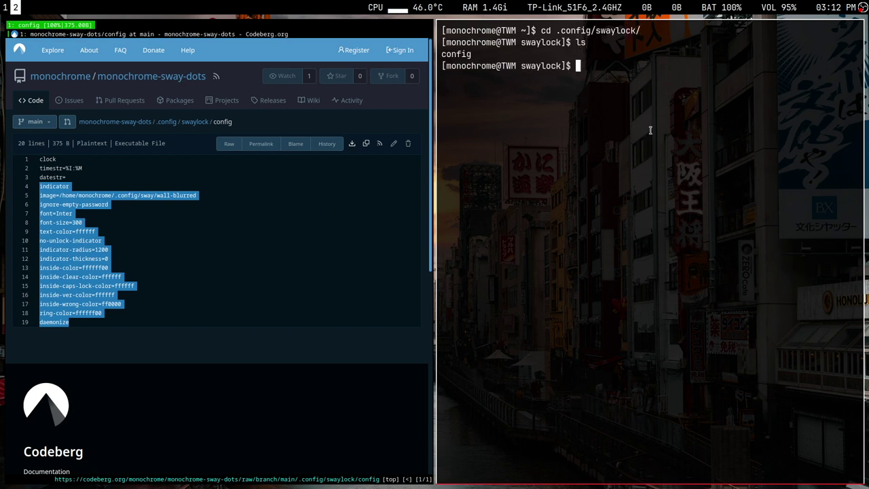
# Print the config with cat, then launch swaylock to show the large-clock lock screen.
pyautogui.write('cat c')
pyautogui.press('Tab')
pyautogui.press('Return')
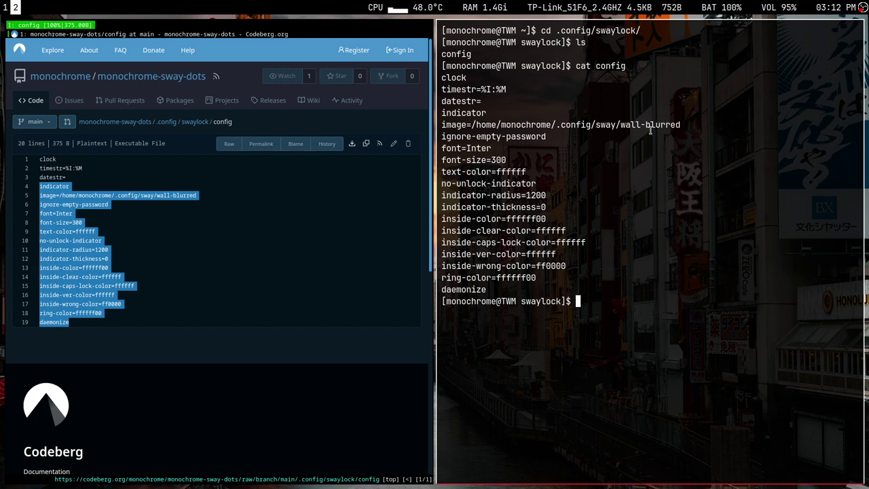
pyautogui.write('swaylock')
pyautogui.hotkey('shift', 'Return')
pyautogui.press('BackSpace')
pyautogui.press('BackSpace')
pyautogui.press('BackSpace')
pyautogui.press('BackSpace')
pyautogui.press('BackSpace')
pyautogui.press('BackSpace')
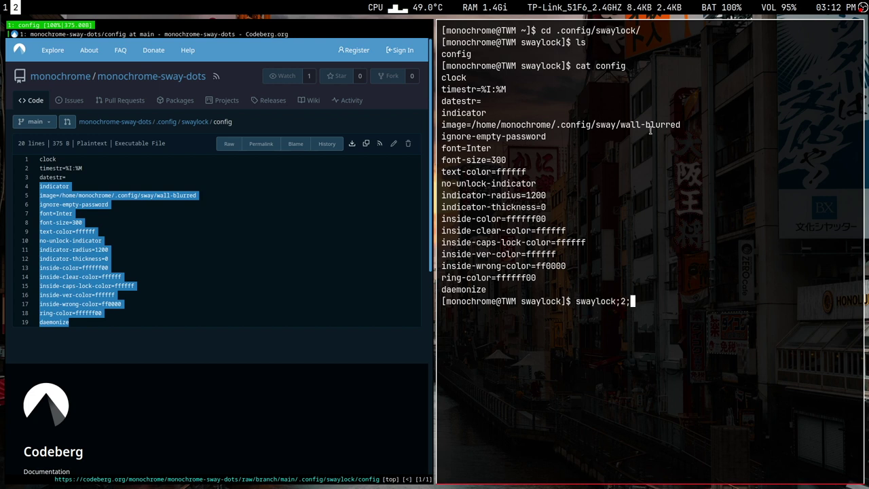
pyautogui.press('Return')
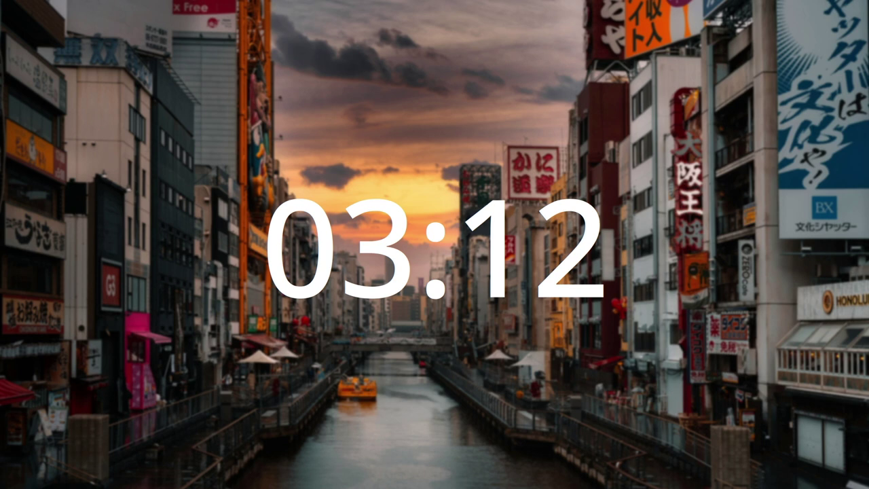
# Fail two password attempts, unlock with the correct password, and close the terminal.
pyautogui.press('Escape')
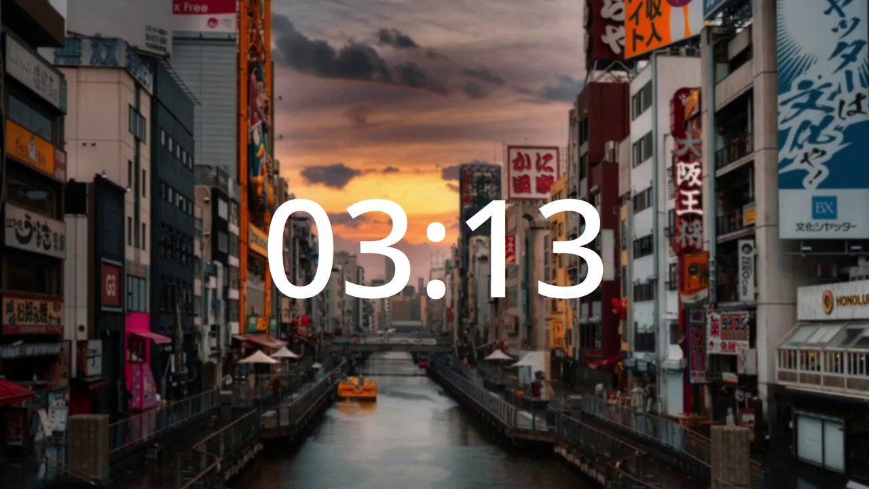
pyautogui.press('Return')
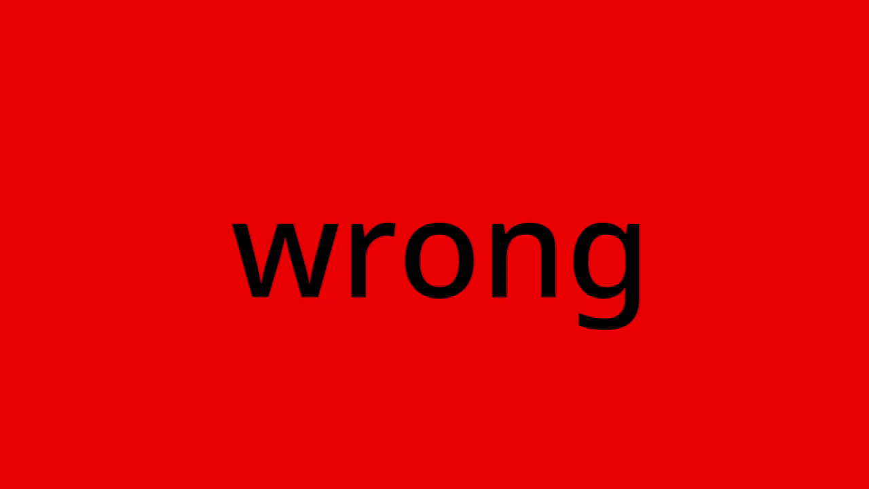
pyautogui.press('Escape')
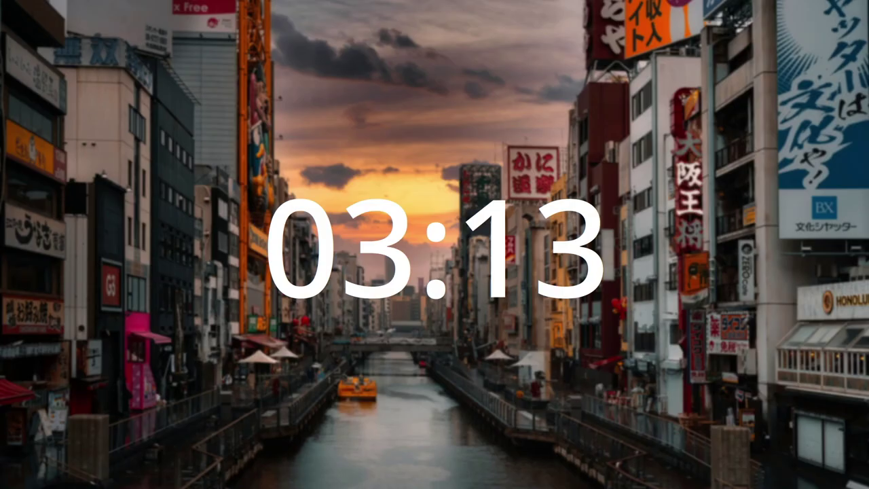
pyautogui.press('Return')
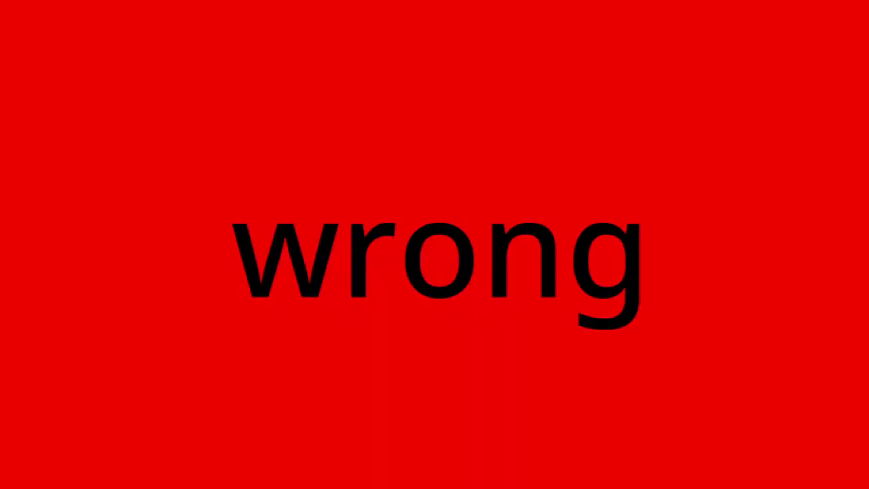
pyautogui.press('Return')
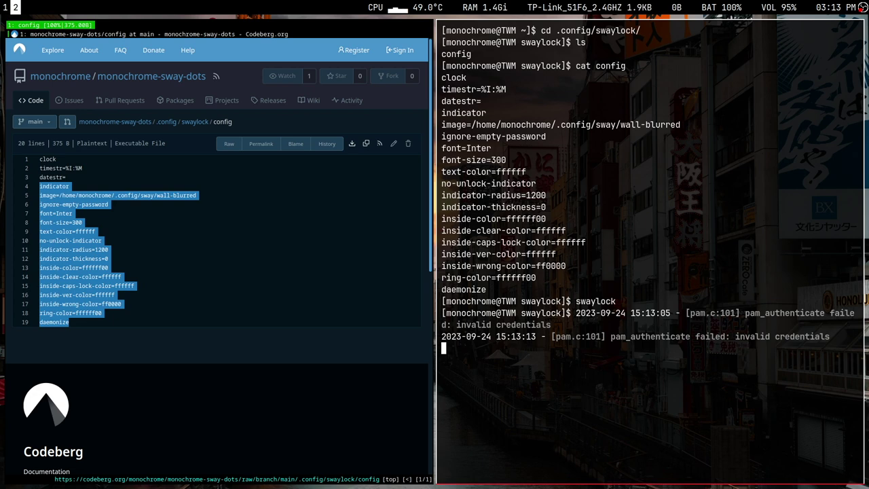
pyautogui.hotkey('ctrl', 'd')
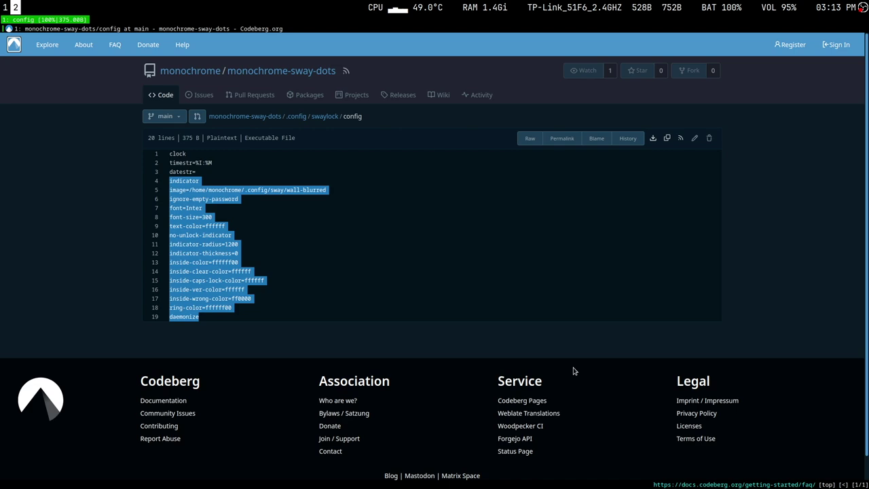
# Close the Codeberg browser window and the extra terminals that were opened.
pyautogui.press('super+d')
pyautogui.press('Escape')
pyautogui.press('super+shift+q')
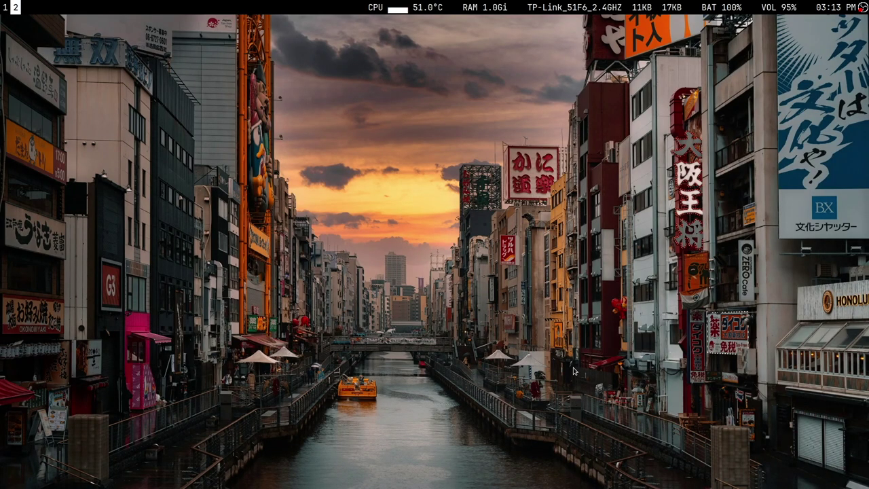
pyautogui.press('super+Return')
pyautogui.press('super+Return')
pyautogui.press('super+Return')
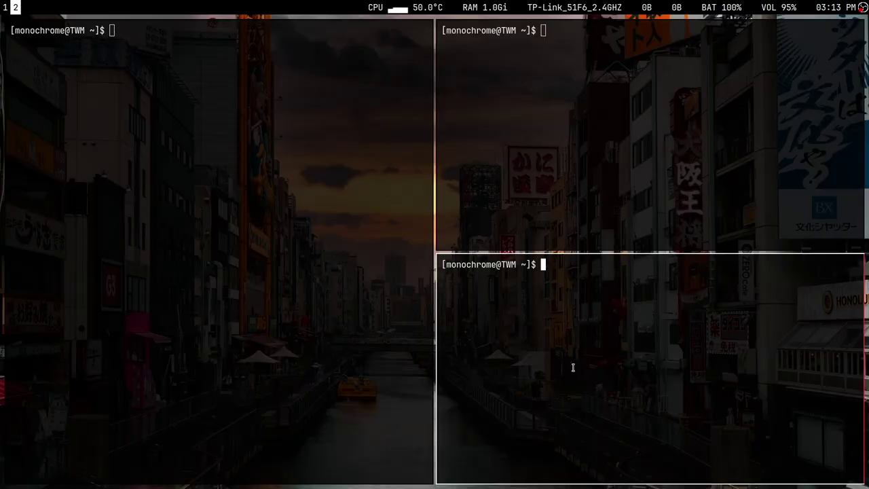
pyautogui.press('super+Return')
pyautogui.press('super+shift+q')
pyautogui.press('super+shift+q')
pyautogui.press('super+shift+q')
pyautogui.press('super+shift+q')
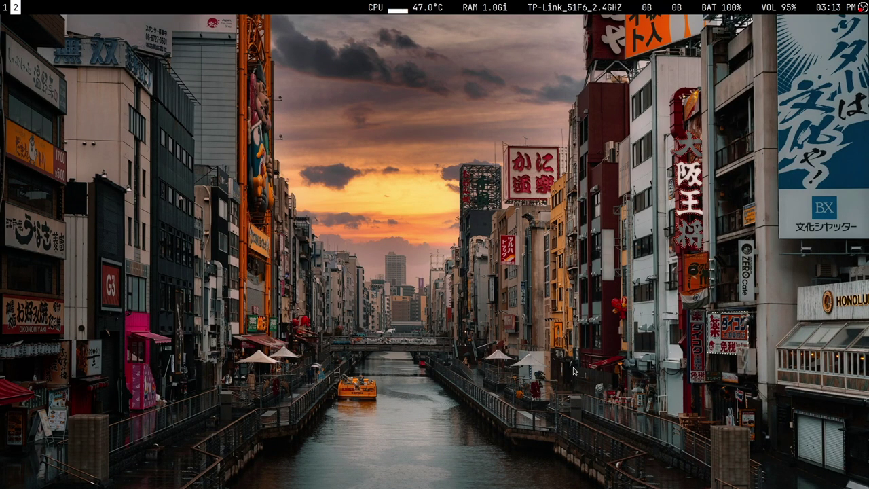
# Run pulsemixer in a new terminal to check the volume, float it, then close it.
pyautogui.press('super+Return')
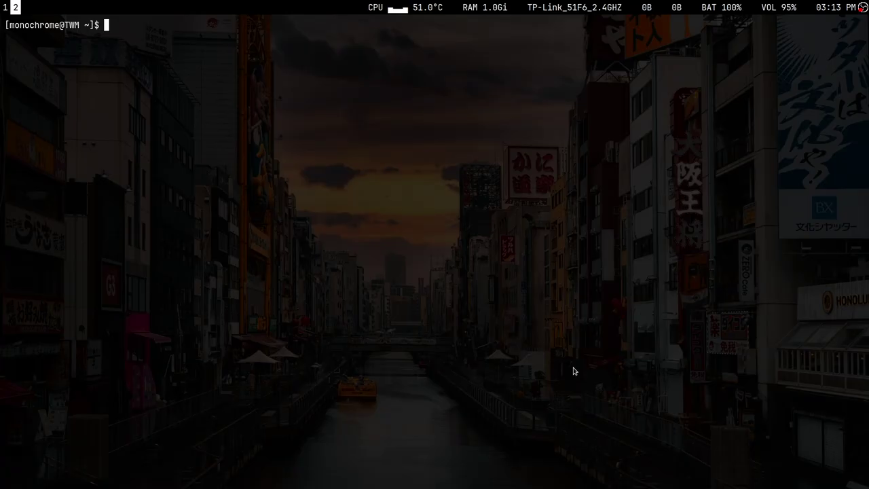
pyautogui.write('pulsemixer')
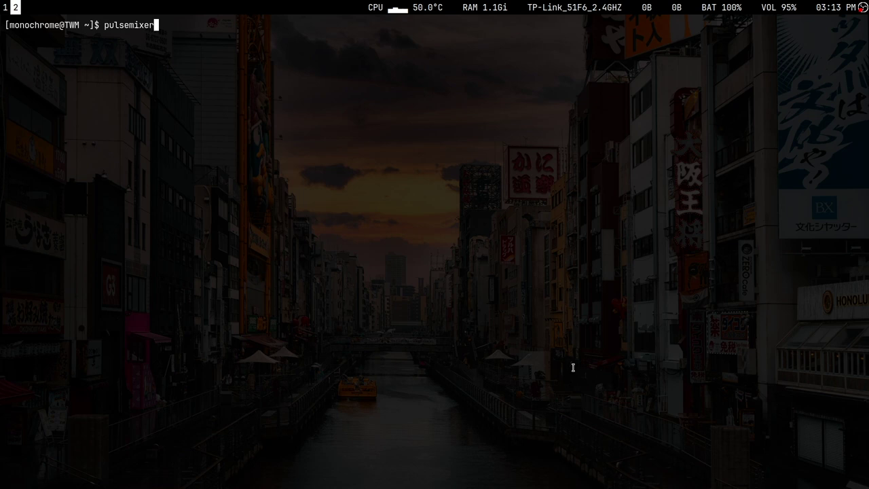
pyautogui.press('Return')
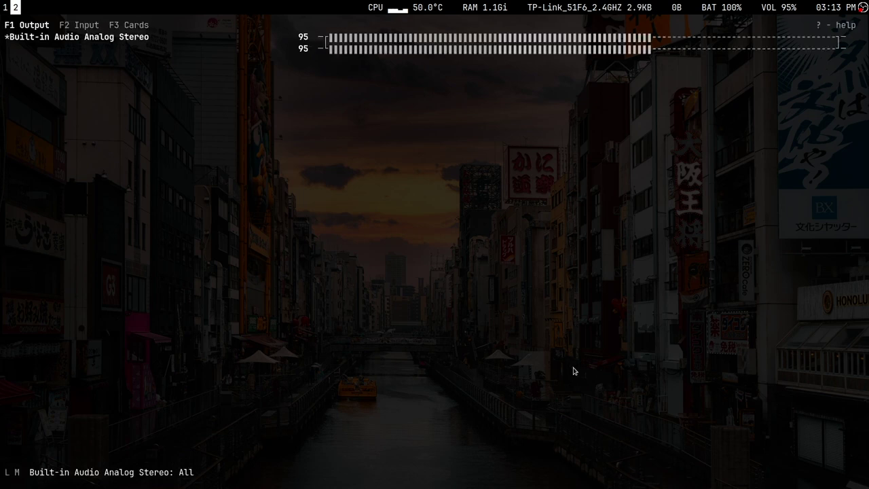
pyautogui.press('super+shift+space')
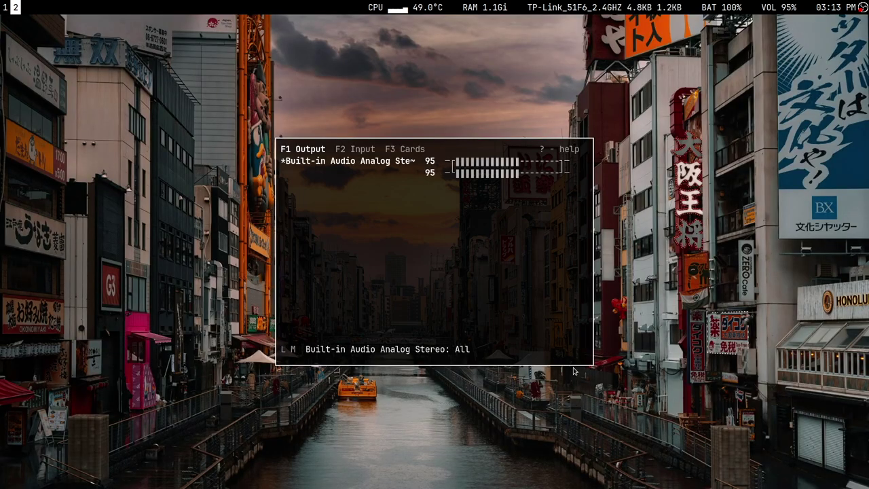
pyautogui.press('super+shift+q')
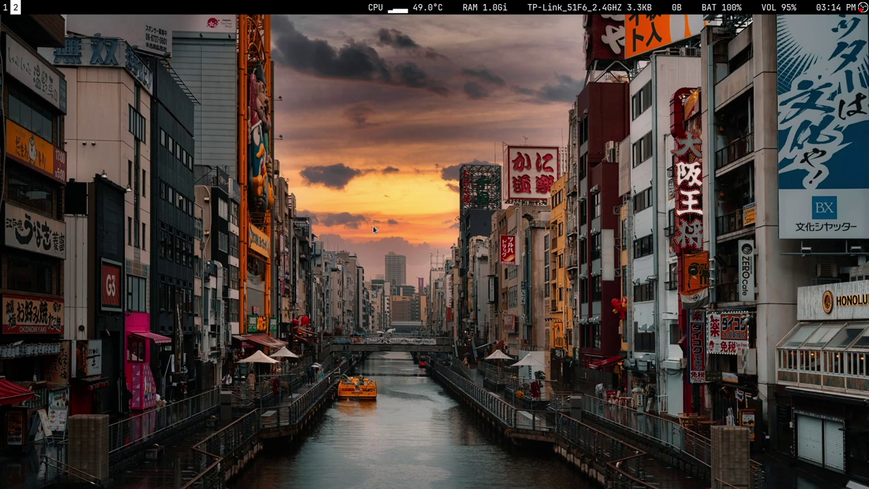
# On workspace 1, close the terminal and the vim window editing the sway config.
pyautogui.press('super+1')
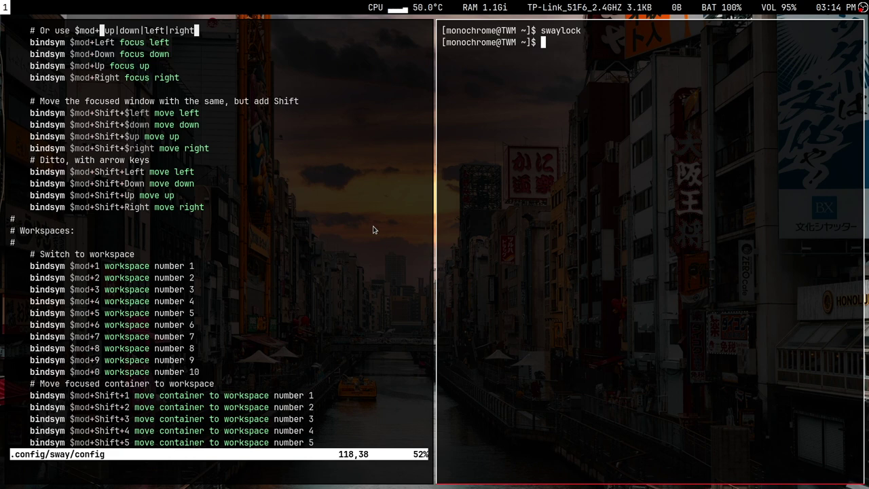
pyautogui.press('super+shift+q')
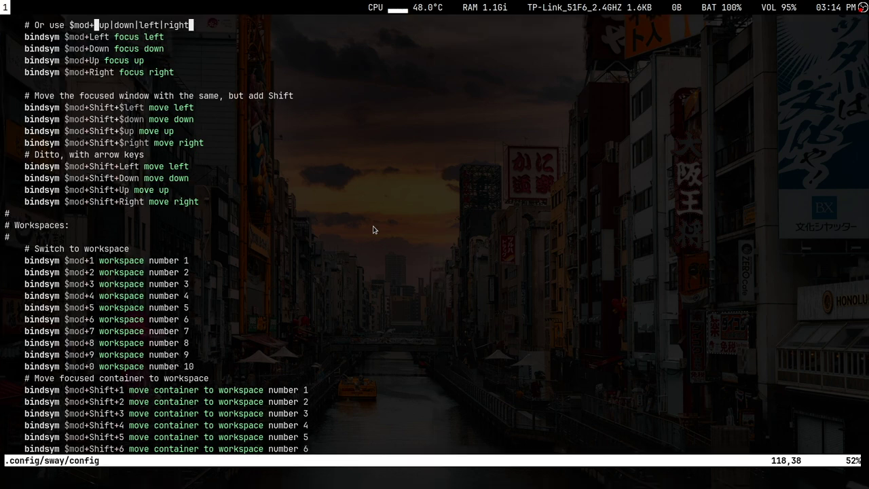
pyautogui.press('super+shift+q')
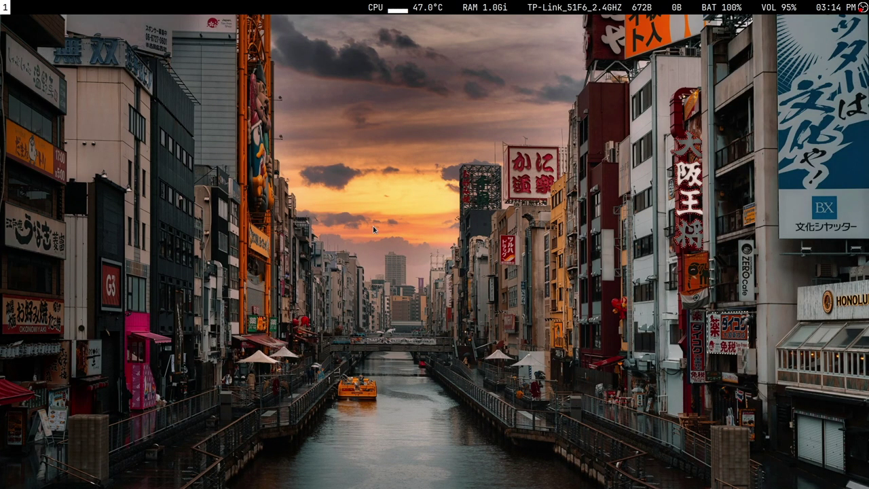